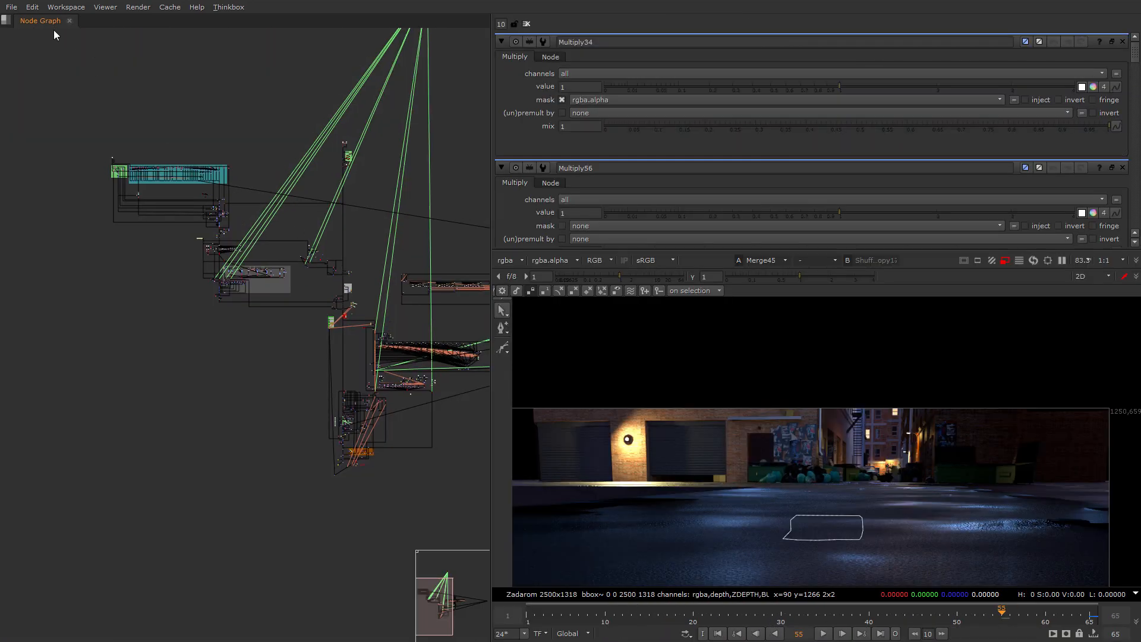
Save the comp as a new script, adding "_Cracks_v01" after "_v029" in the file name.
{"action": "left_click", "coordinate": [8, 8]}
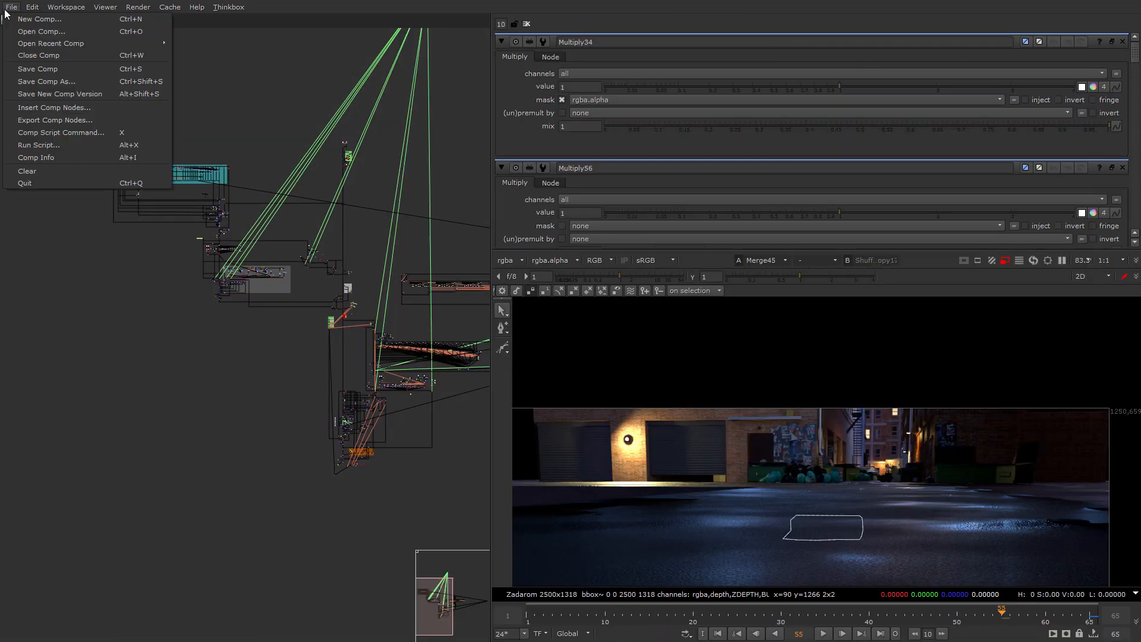
{"action": "left_click", "coordinate": [47, 82]}
{"action": "left_click", "coordinate": [759, 523]}
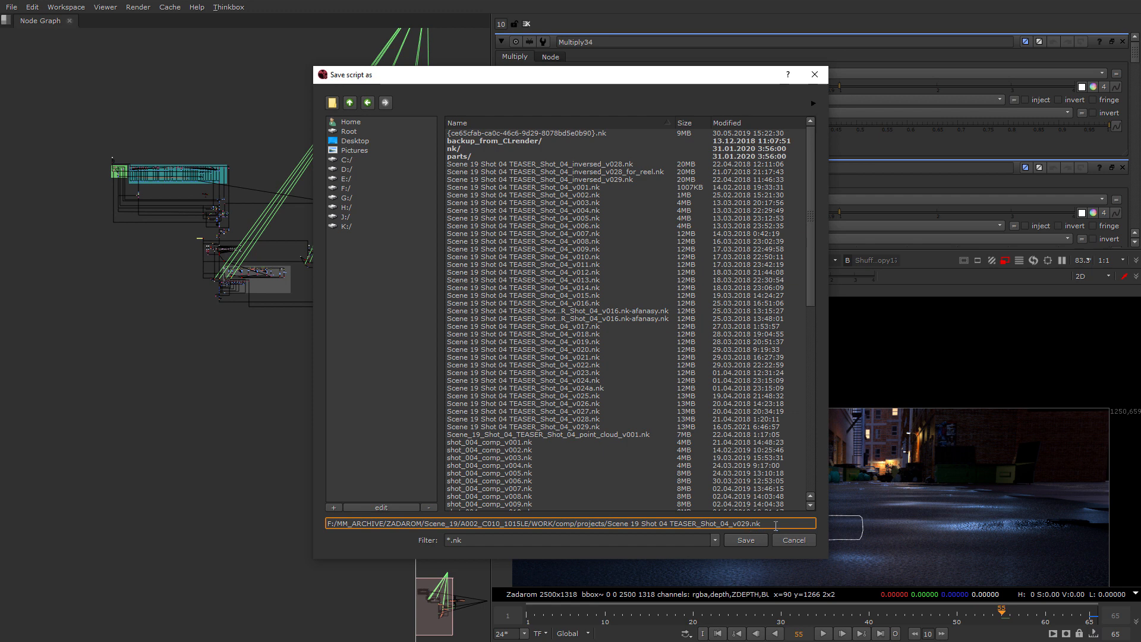
{"action": "type", "text": "_C"}
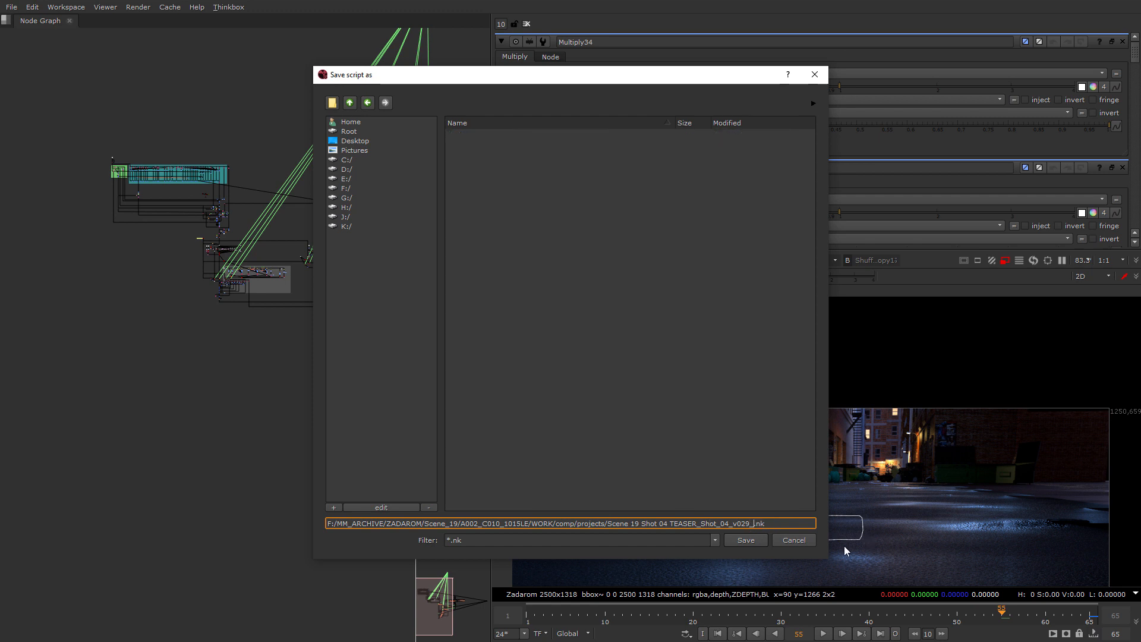
{"action": "type", "text": "racks_v01"}
{"action": "key", "text": "Return"}
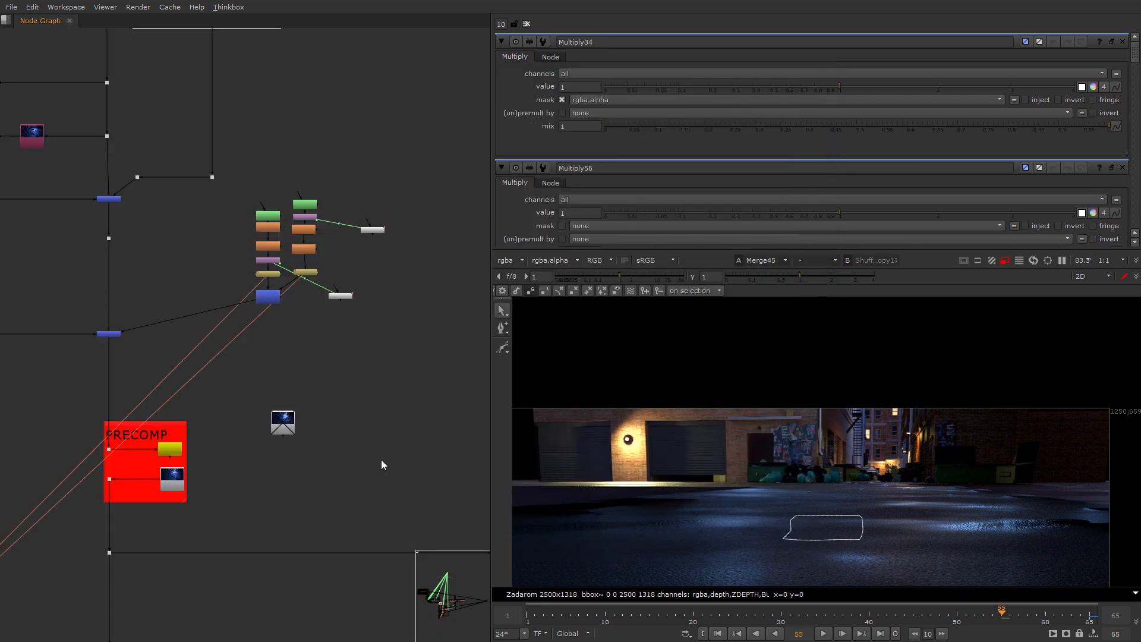
Select and delete the large node clusters upstream of the PRECOMP backdrop.
{"action": "scroll", "coordinate": [238, 357], "scroll_direction": "down", "scroll_amount": 2}
{"action": "scroll", "coordinate": [113, 315], "scroll_direction": "down", "scroll_amount": 4}
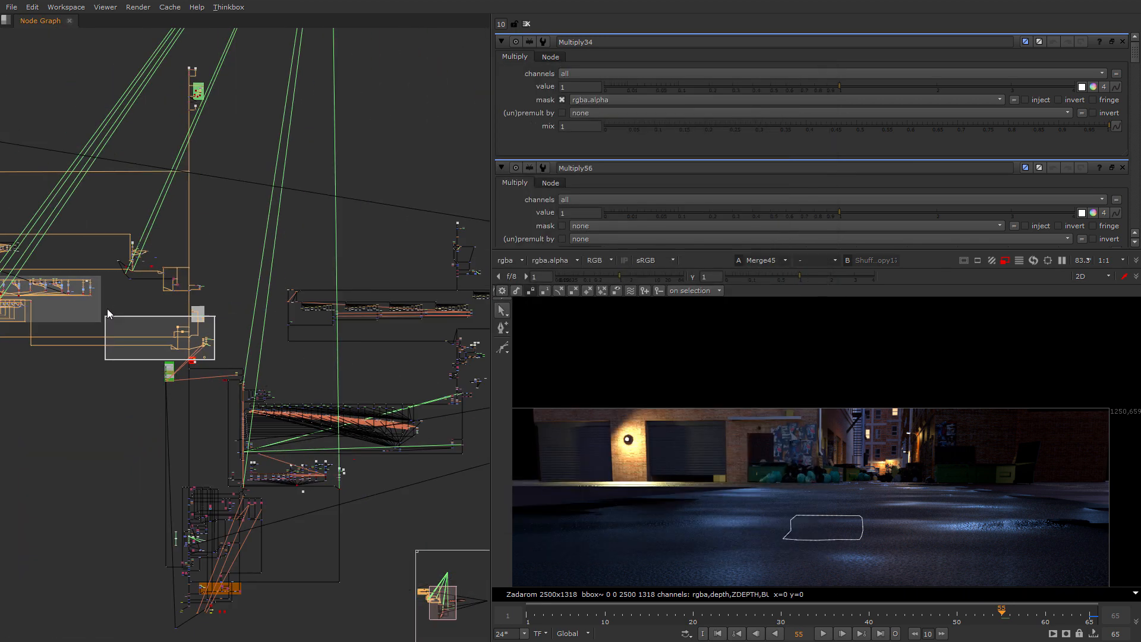
{"action": "key", "text": "ctrl+a"}
{"action": "key", "text": "Delete"}
{"action": "left_click", "coordinate": [538, 338]}
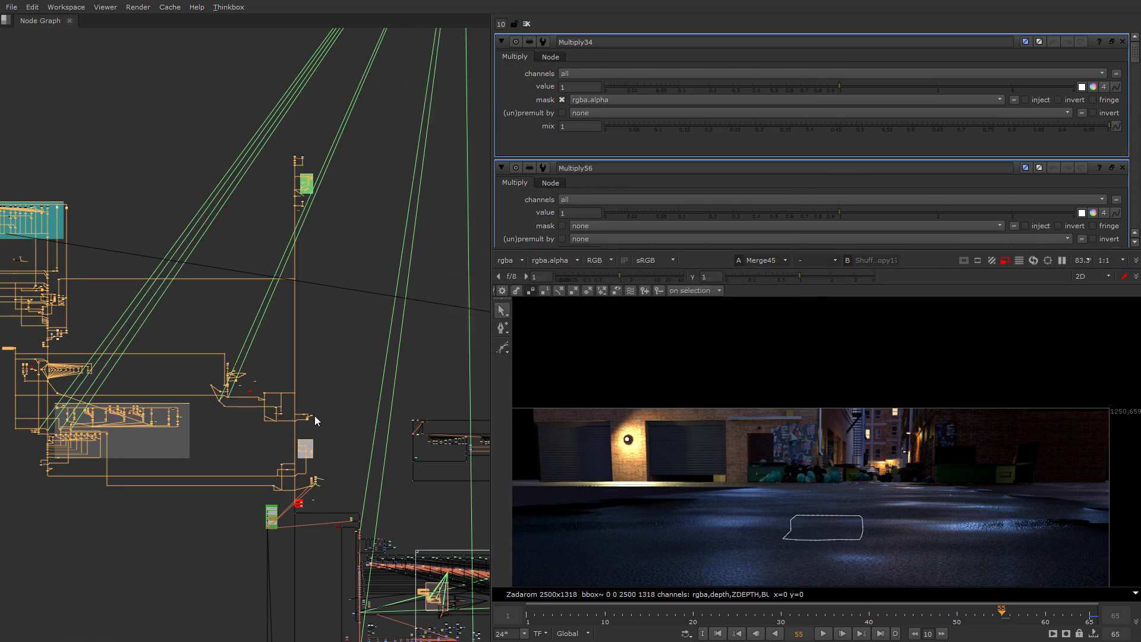
Display the Read16 precomp and compare its Denoised_cln, SOURCE and CLN layers before returning to rgba.
{"action": "left_click", "coordinate": [309, 351]}
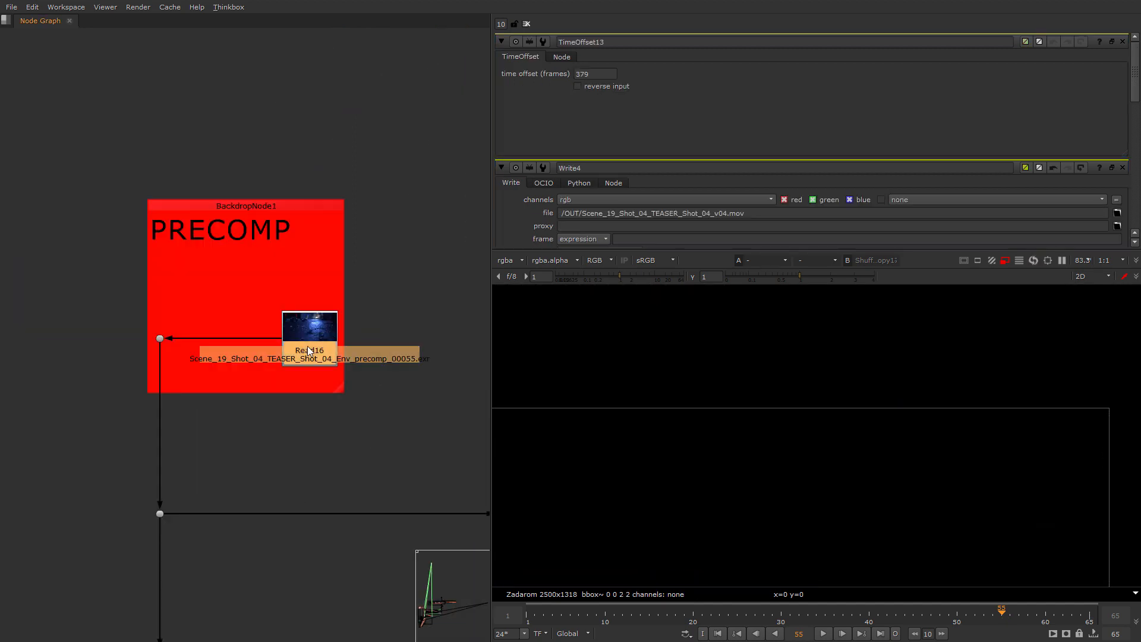
{"action": "key", "text": "1"}
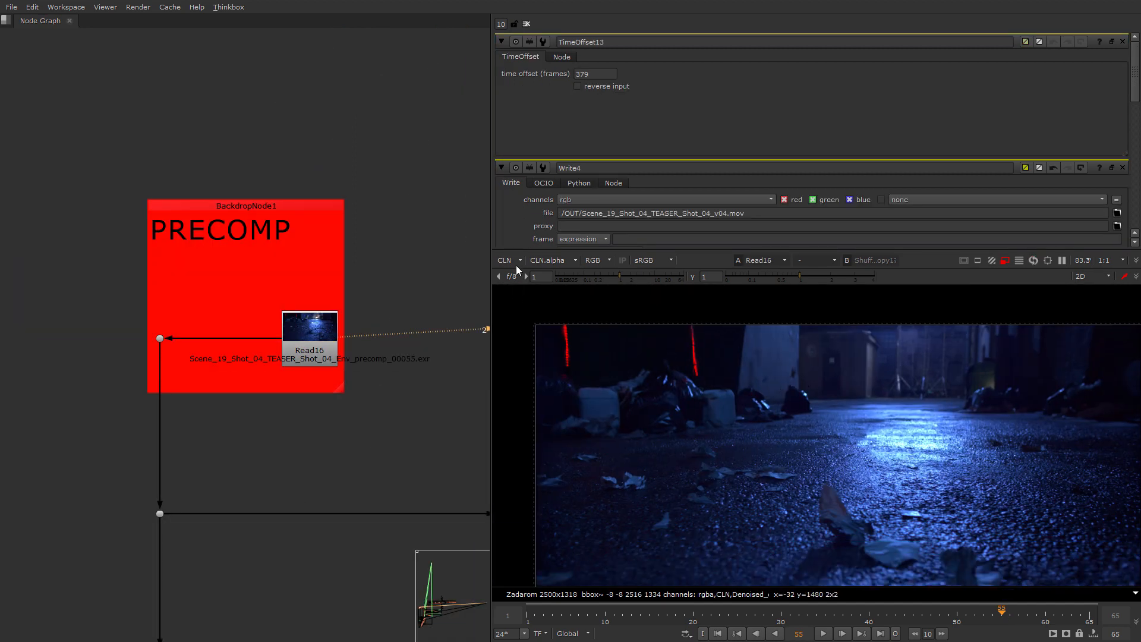
{"action": "left_click", "coordinate": [517, 264]}
{"action": "left_click", "coordinate": [525, 328]}
{"action": "left_click", "coordinate": [518, 264]}
{"action": "left_click", "coordinate": [534, 339]}
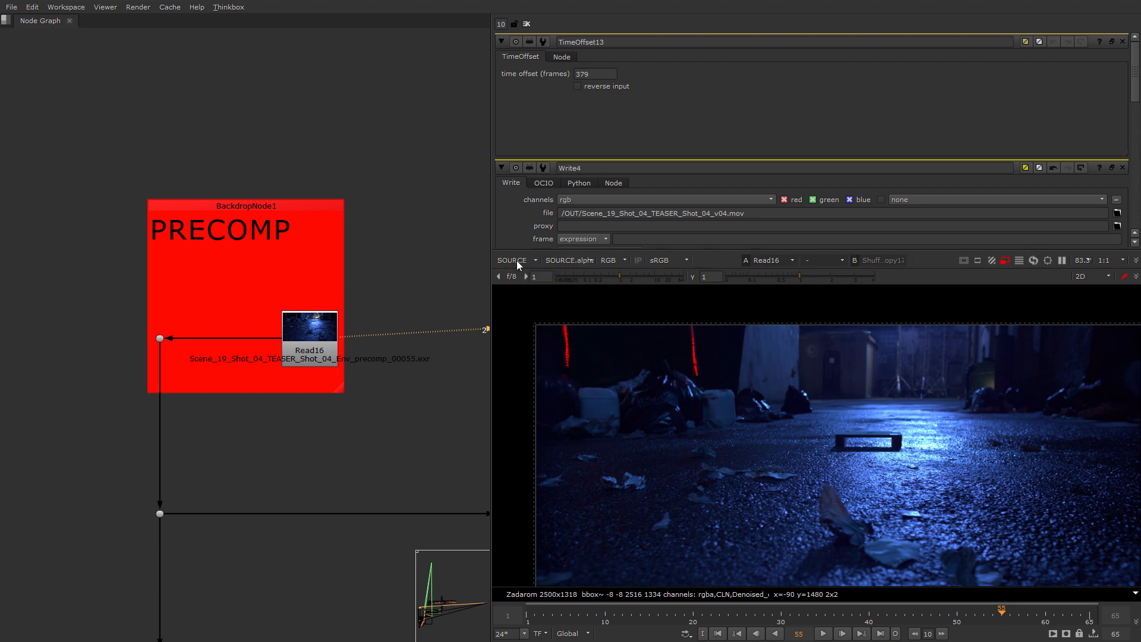
{"action": "left_click", "coordinate": [517, 264]}
{"action": "left_click", "coordinate": [516, 318]}
{"action": "left_click", "coordinate": [508, 260]}
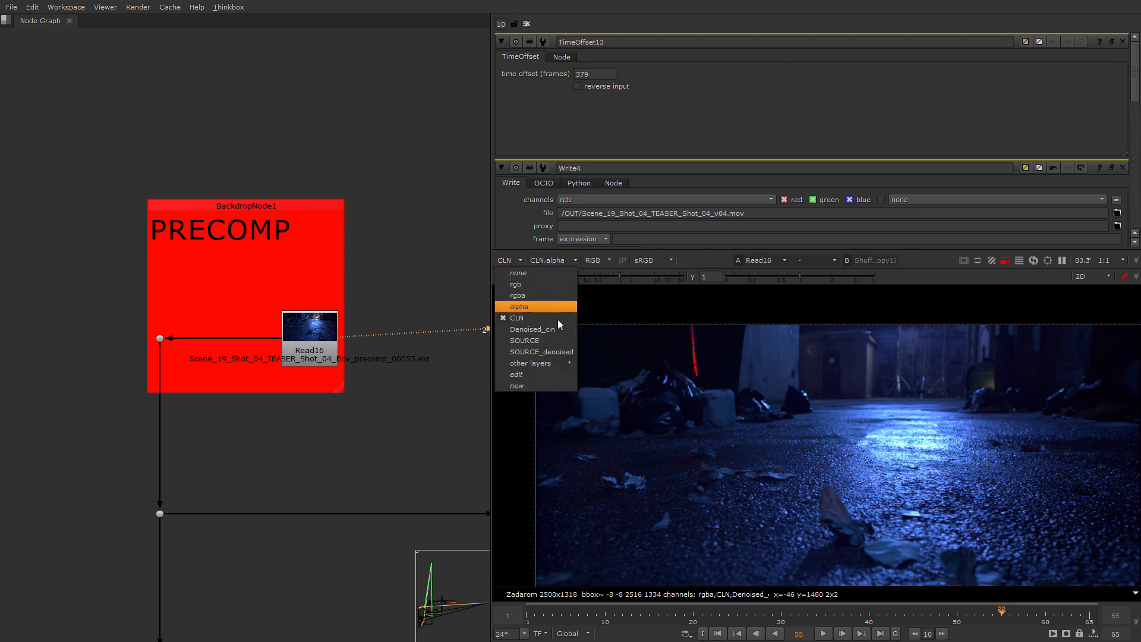
{"action": "left_click", "coordinate": [516, 296]}
Display the final Crop1 node below the HEAT_distortion backdrop and inspect the glowing cracks up close.
{"action": "scroll", "coordinate": [315, 487], "scroll_direction": "down", "scroll_amount": 10}
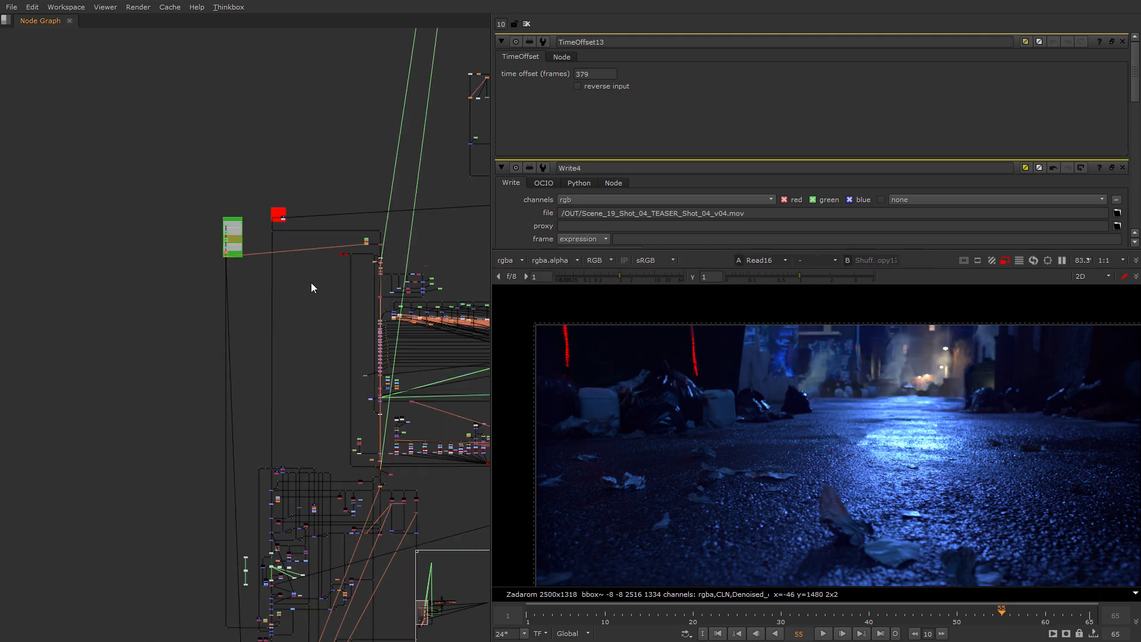
{"action": "scroll", "coordinate": [275, 438], "scroll_direction": "up", "scroll_amount": 10}
{"action": "key", "text": "1"}
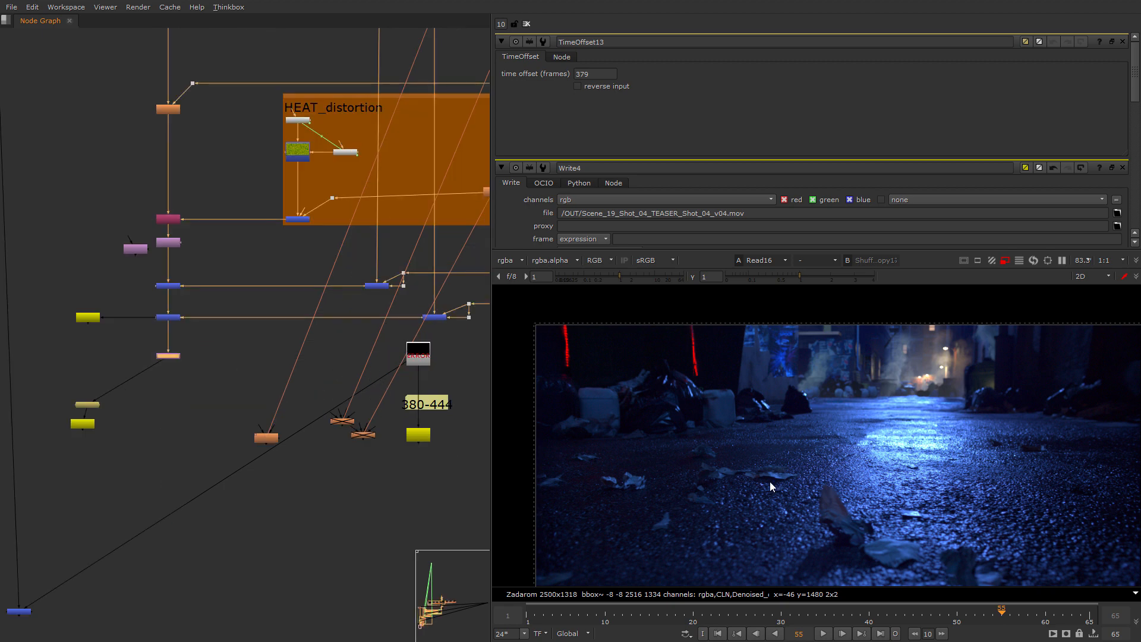
{"action": "scroll", "coordinate": [822, 478], "scroll_direction": "up", "scroll_amount": 4}
{"action": "scroll", "coordinate": [688, 457], "scroll_direction": "down", "scroll_amount": 4}
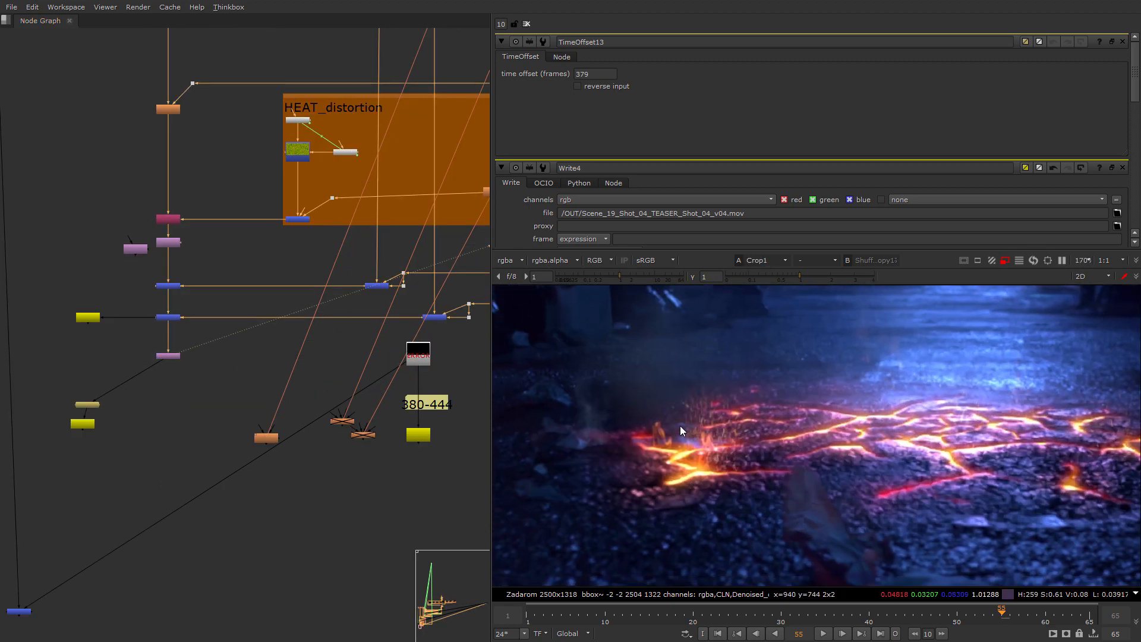
{"action": "scroll", "coordinate": [291, 496], "scroll_direction": "down", "scroll_amount": 10}
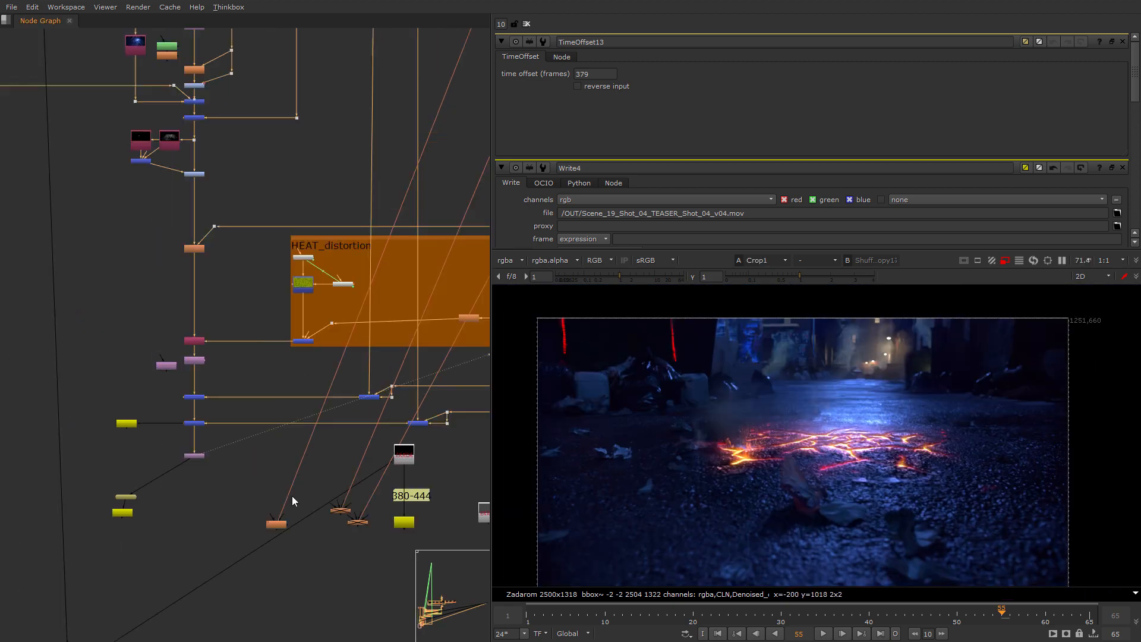
Trace the node tree from the final output back up to the PRECOMP backdrop.
{"action": "mouse_move", "coordinate": [284, 346]}
{"action": "middle_mouse_down"}
{"action": "mouse_move", "coordinate": [252, 307]}
{"action": "mouse_move", "coordinate": [36, 375]}
{"action": "mouse_move", "coordinate": [298, 354]}
{"action": "middle_mouse_up"}
{"action": "scroll", "coordinate": [156, 264], "scroll_direction": "up", "scroll_amount": 6}
{"action": "middle_click_drag", "start_coordinate": [36, 340], "coordinate": [256, 289]}
{"action": "scroll", "coordinate": [256, 289], "scroll_direction": "up", "scroll_amount": 6}
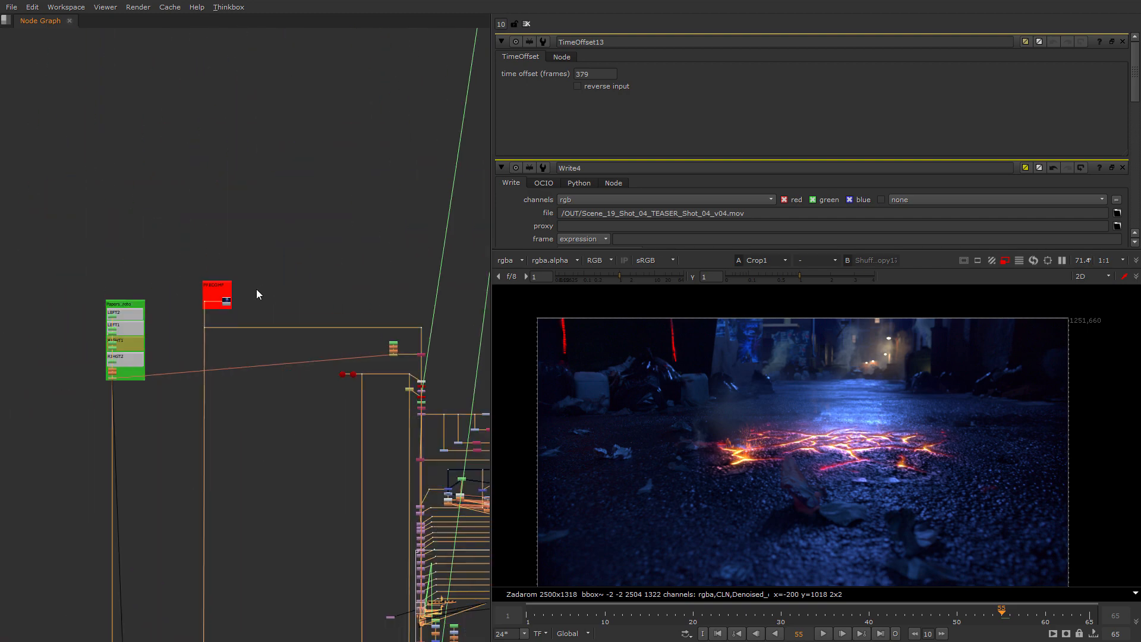
Examine the Roto, Merge, Dilate and Blur chains that feed the masks of the stacked Transform nodes.
{"action": "middle_click_drag", "start_coordinate": [376, 400], "coordinate": [225, 405]}
{"action": "scroll", "coordinate": [224, 404], "scroll_direction": "down", "scroll_amount": 8}
{"action": "scroll", "coordinate": [326, 485], "scroll_direction": "up", "scroll_amount": 9}
{"action": "middle_click_drag", "start_coordinate": [326, 485], "coordinate": [361, 402]}
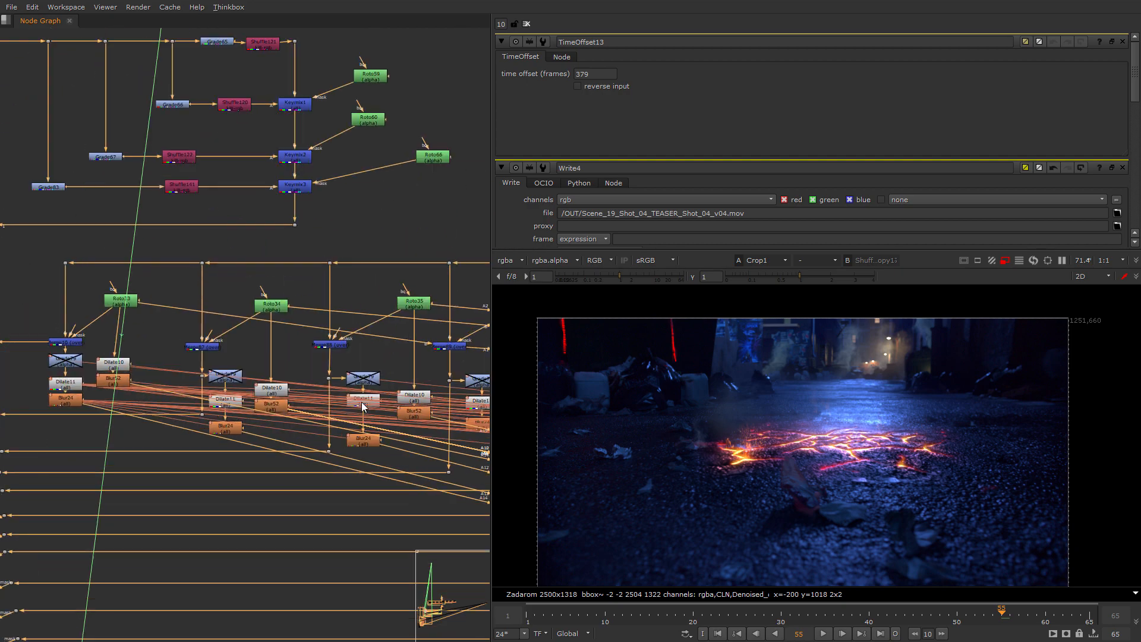
{"action": "scroll", "coordinate": [189, 339], "scroll_direction": "up", "scroll_amount": 6}
{"action": "mouse_move", "coordinate": [208, 350]}
{"action": "left_mouse_down"}
{"action": "mouse_move", "coordinate": [226, 353]}
{"action": "mouse_move", "coordinate": [208, 350]}
{"action": "left_mouse_up"}
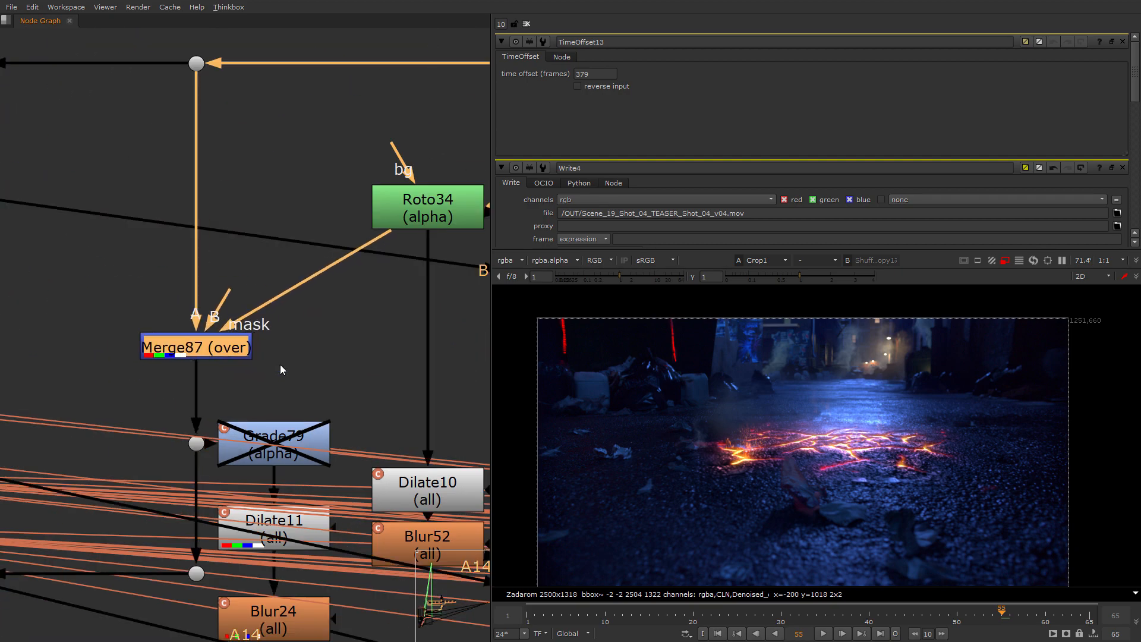
{"action": "scroll", "coordinate": [280, 365], "scroll_direction": "down", "scroll_amount": 6}
{"action": "scroll", "coordinate": [239, 357], "scroll_direction": "up", "scroll_amount": 4}
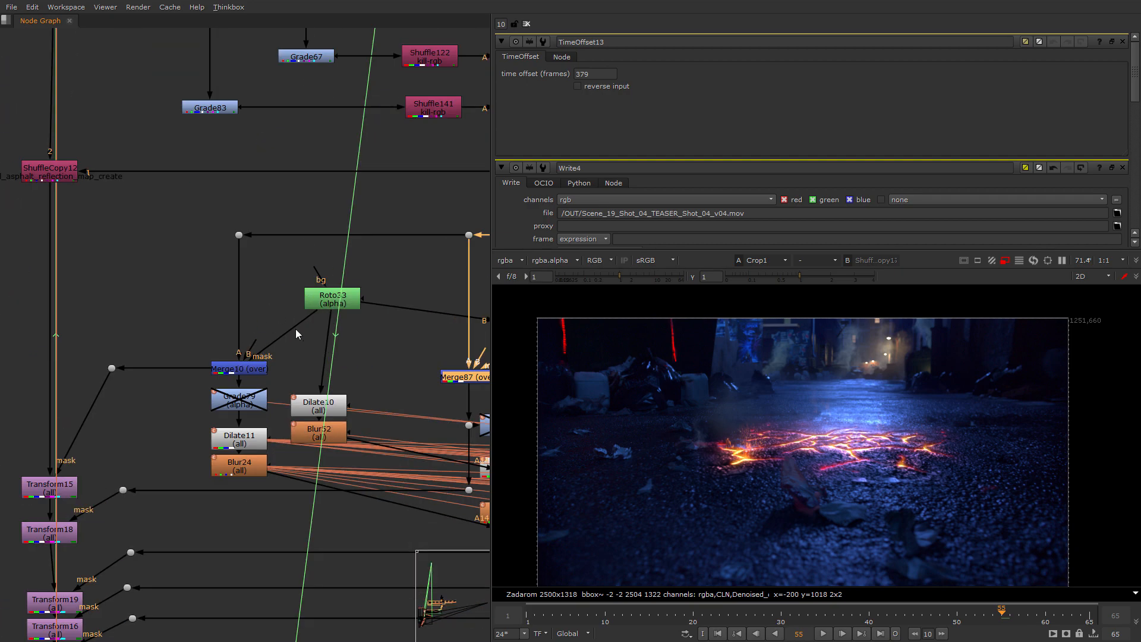
{"action": "middle_click_drag", "start_coordinate": [432, 395], "coordinate": [149, 390]}
{"action": "scroll", "coordinate": [179, 410], "scroll_direction": "down", "scroll_amount": 10}
Go back to the PRECOMP backdrop and display its Read16 node in the viewer.
{"action": "middle_click_drag", "start_coordinate": [35, 262], "coordinate": [142, 277]}
{"action": "scroll", "coordinate": [280, 321], "scroll_direction": "up", "scroll_amount": 5}
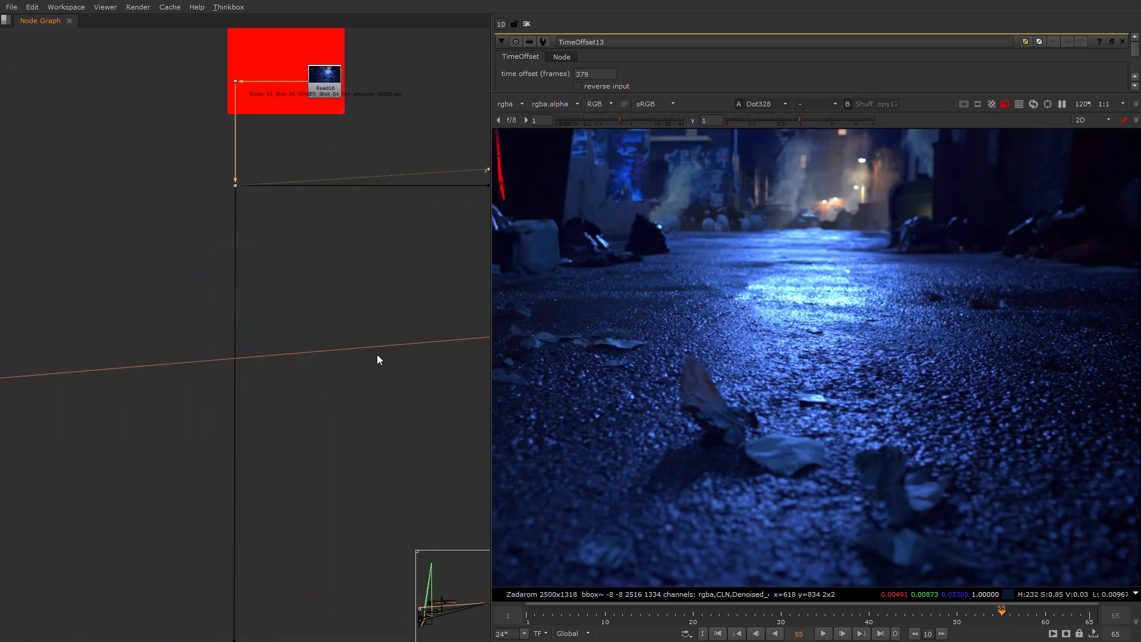
{"action": "middle_click_drag", "start_coordinate": [351, 222], "coordinate": [353, 439]}
{"action": "scroll", "coordinate": [341, 307], "scroll_direction": "up", "scroll_amount": 2}
{"action": "left_click", "coordinate": [330, 294]}
{"action": "key", "text": "1"}
{"action": "left_click", "coordinate": [380, 306]}
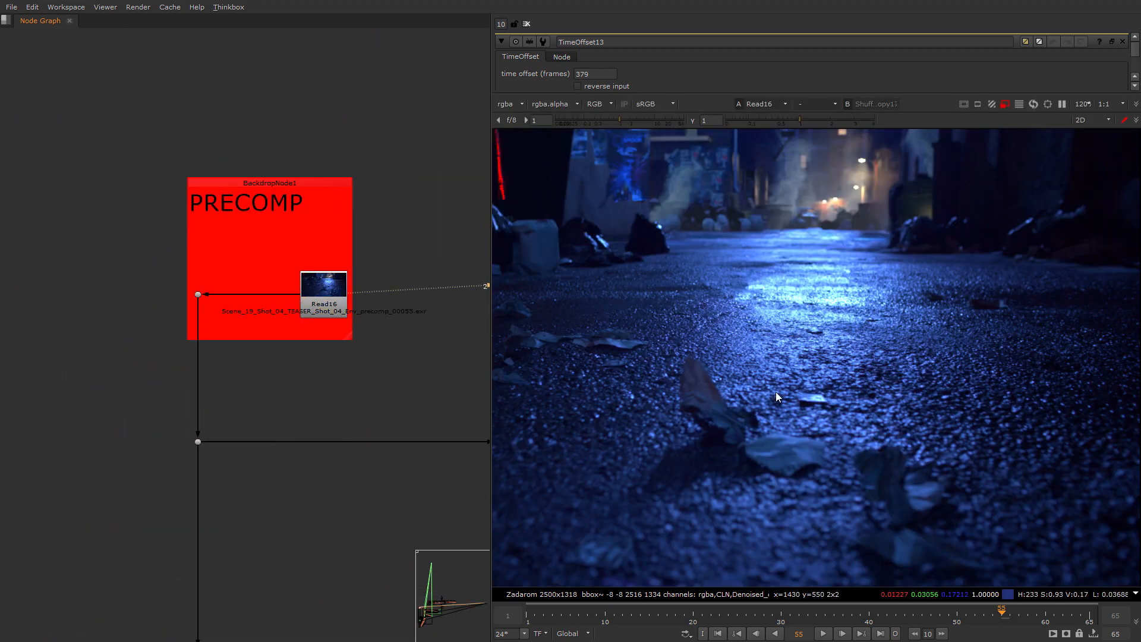
{"action": "scroll", "coordinate": [347, 336], "scroll_direction": "up", "scroll_amount": 4}
{"action": "left_click_drag", "start_coordinate": [331, 284], "coordinate": [310, 283]}
Inspect the precomp image up close, from the smoky alley background to the wet asphalt.
{"action": "middle_click_drag", "start_coordinate": [803, 184], "coordinate": [815, 330]}
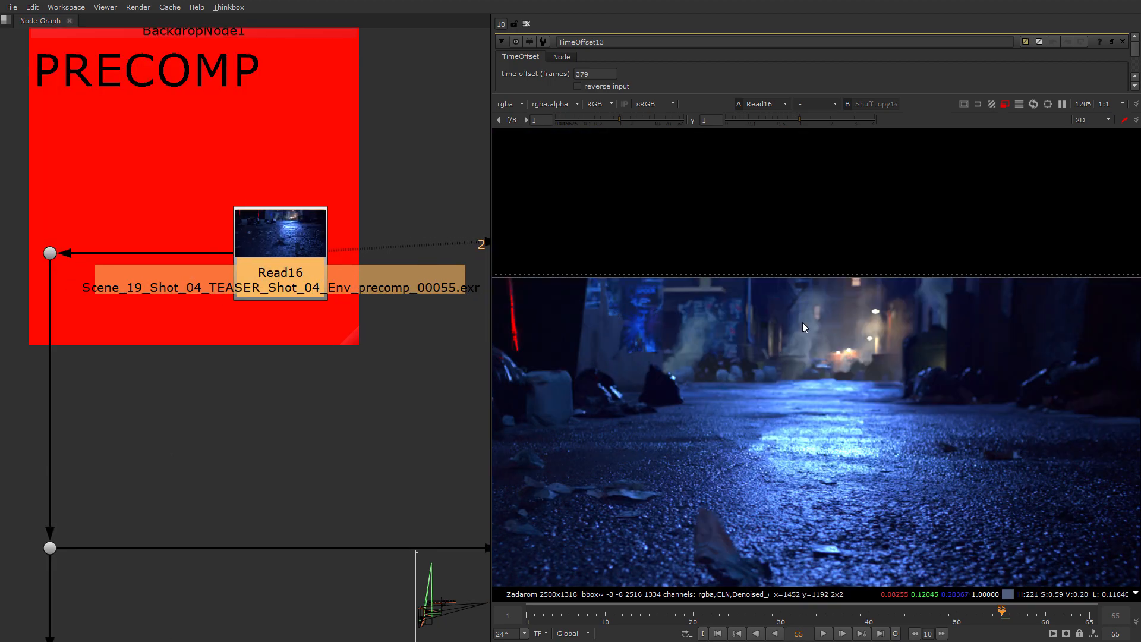
{"action": "scroll", "coordinate": [625, 314], "scroll_direction": "up", "scroll_amount": 3}
{"action": "scroll", "coordinate": [630, 314], "scroll_direction": "up", "scroll_amount": 3}
{"action": "scroll", "coordinate": [936, 407], "scroll_direction": "down", "scroll_amount": 4}
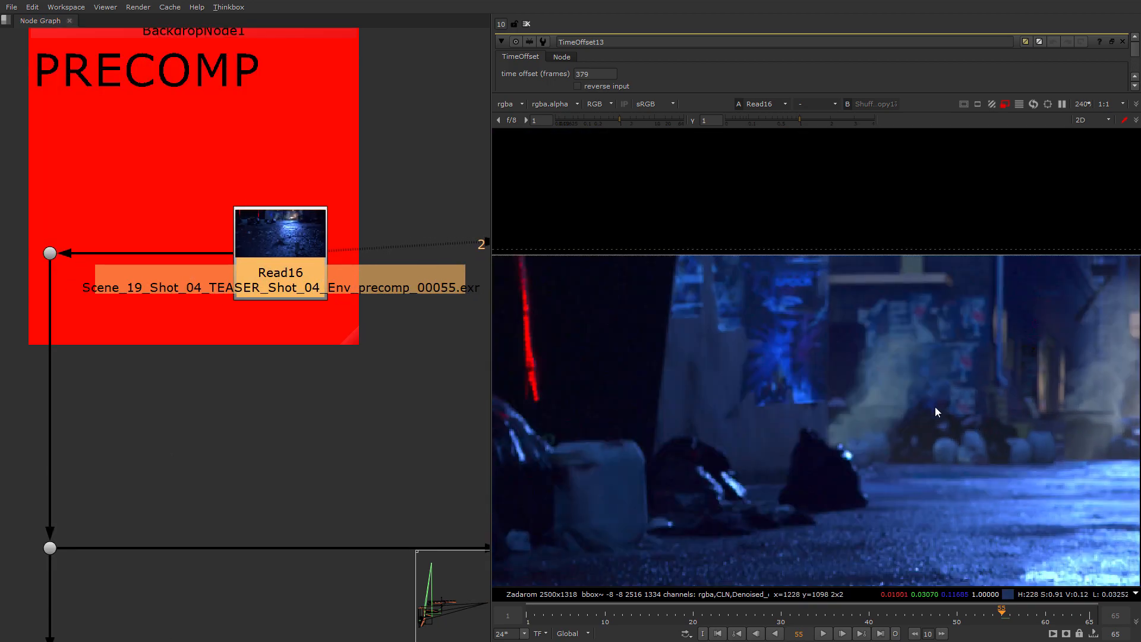
{"action": "scroll", "coordinate": [767, 360], "scroll_direction": "up", "scroll_amount": 5}
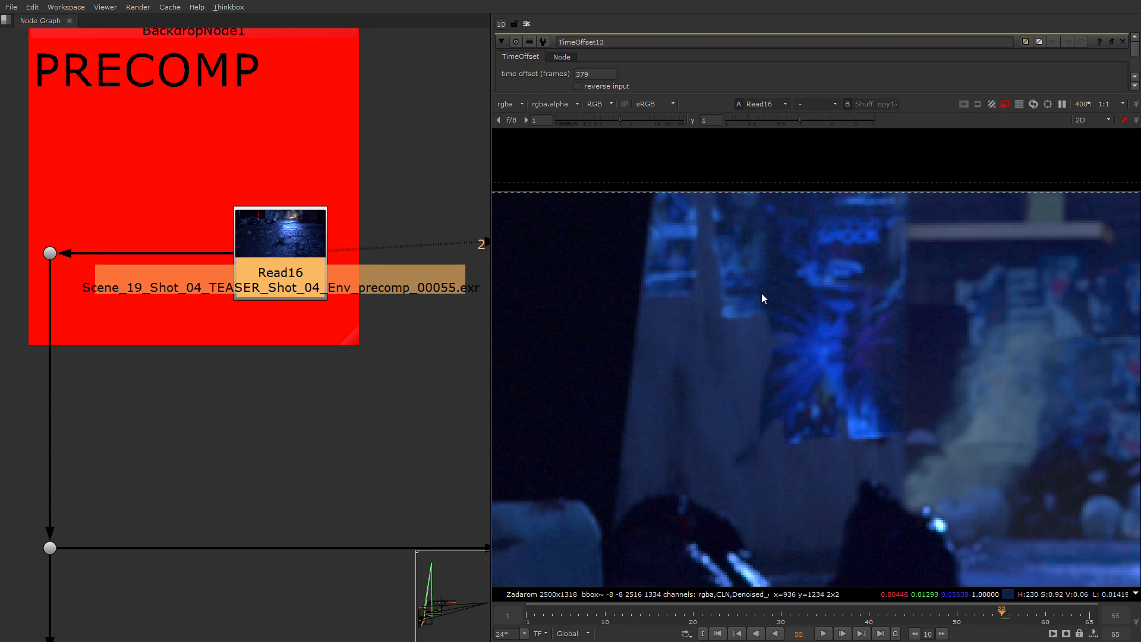
{"action": "scroll", "coordinate": [986, 444], "scroll_direction": "down", "scroll_amount": 8}
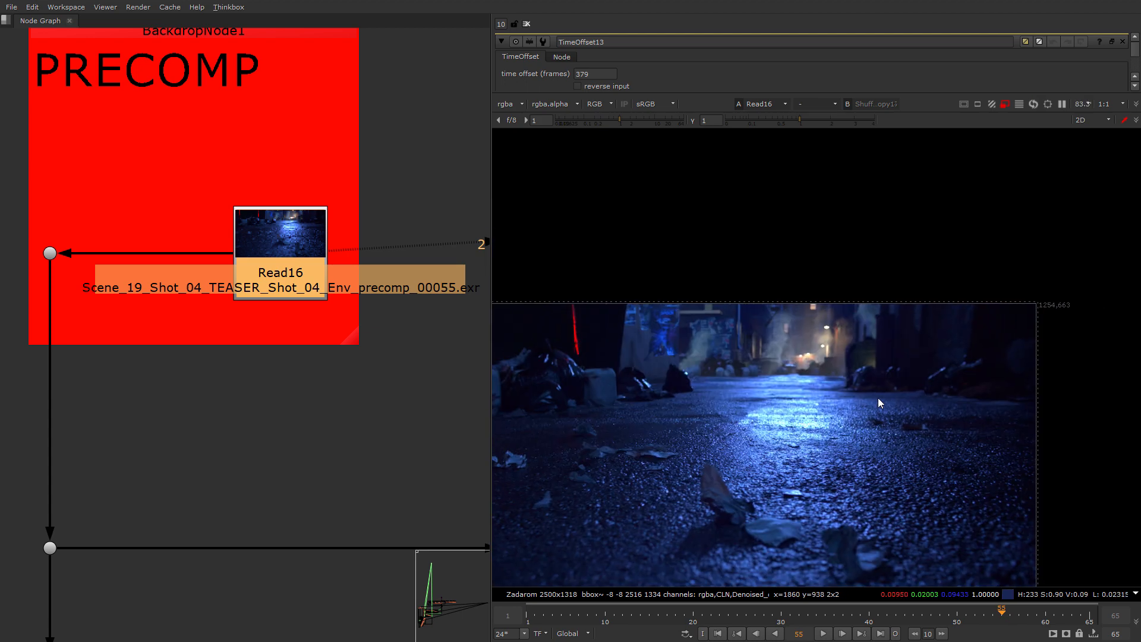
Follow the precomp pipe down to the lower node tree and display the Dot13 and Dot319 nodes in turn.
{"action": "scroll", "coordinate": [297, 337], "scroll_direction": "down", "scroll_amount": 6}
{"action": "scroll", "coordinate": [297, 337], "scroll_direction": "up", "scroll_amount": 1}
{"action": "middle_click_drag", "start_coordinate": [297, 337], "coordinate": [230, 223]}
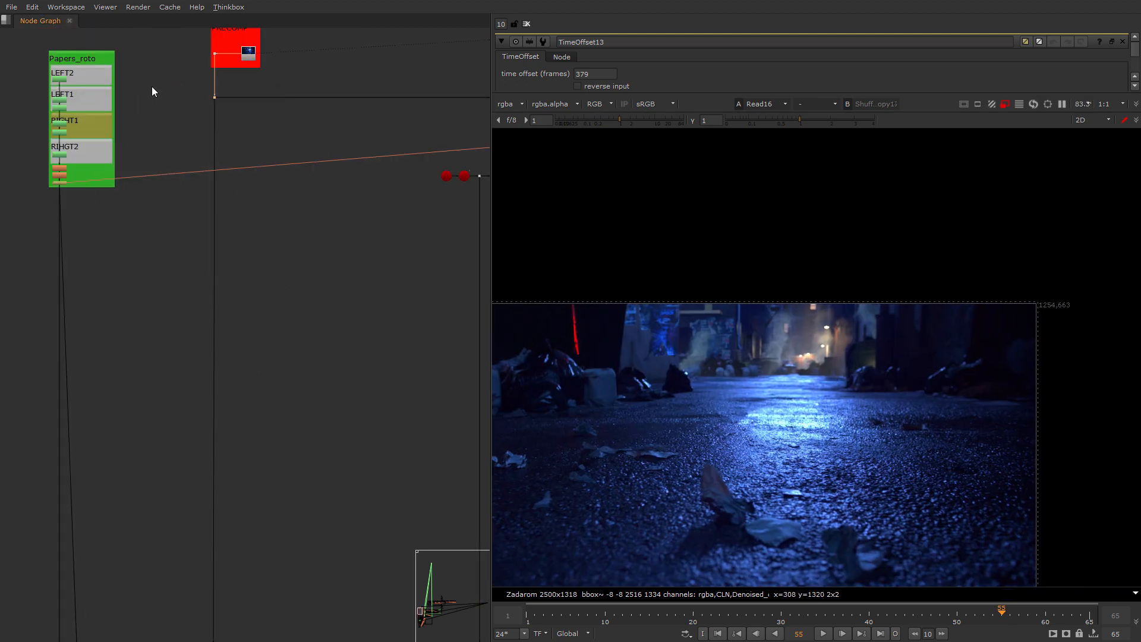
{"action": "scroll", "coordinate": [251, 349], "scroll_direction": "down", "scroll_amount": 3}
{"action": "scroll", "coordinate": [244, 308], "scroll_direction": "up", "scroll_amount": 3}
{"action": "left_click", "coordinate": [160, 189]}
{"action": "key", "text": "1"}
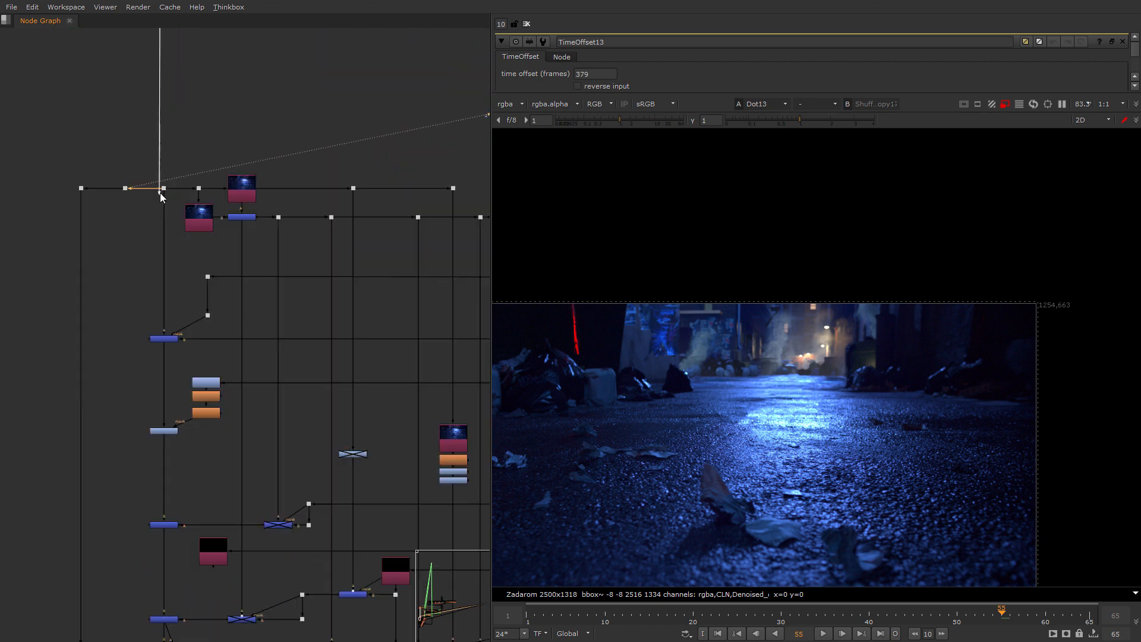
{"action": "left_click", "coordinate": [161, 189]}
{"action": "key", "text": "1"}
Review the layout of the branches between the PRECOMP backdrop and the lower merge tree.
{"action": "scroll", "coordinate": [188, 162], "scroll_direction": "down", "scroll_amount": 3}
{"action": "middle_click_drag", "start_coordinate": [198, 292], "coordinate": [166, 525]}
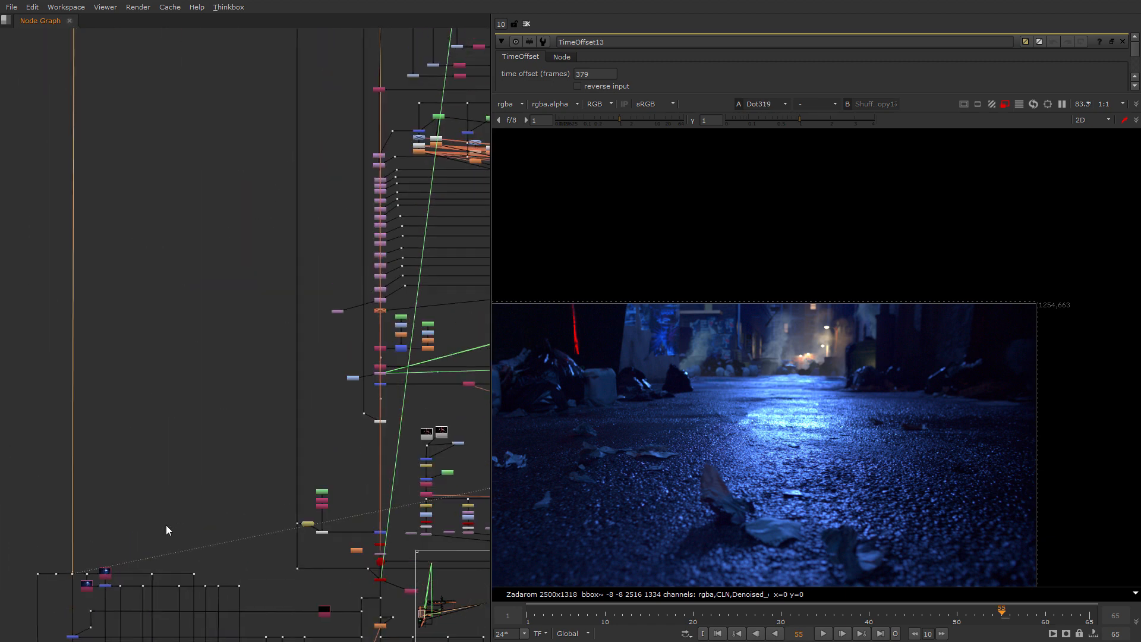
{"action": "scroll", "coordinate": [202, 554], "scroll_direction": "down", "scroll_amount": 3}
{"action": "scroll", "coordinate": [222, 326], "scroll_direction": "up", "scroll_amount": 3}
{"action": "scroll", "coordinate": [252, 362], "scroll_direction": "down", "scroll_amount": 3}
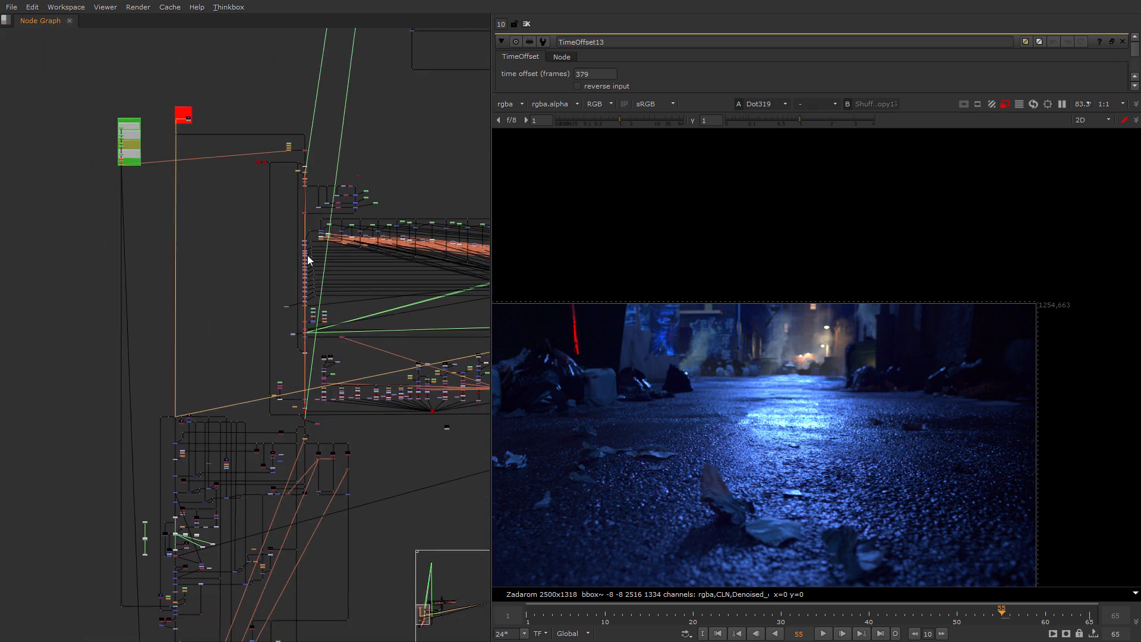
{"action": "scroll", "coordinate": [288, 387], "scroll_direction": "up", "scroll_amount": 3}
{"action": "scroll", "coordinate": [167, 405], "scroll_direction": "up", "scroll_amount": 3}
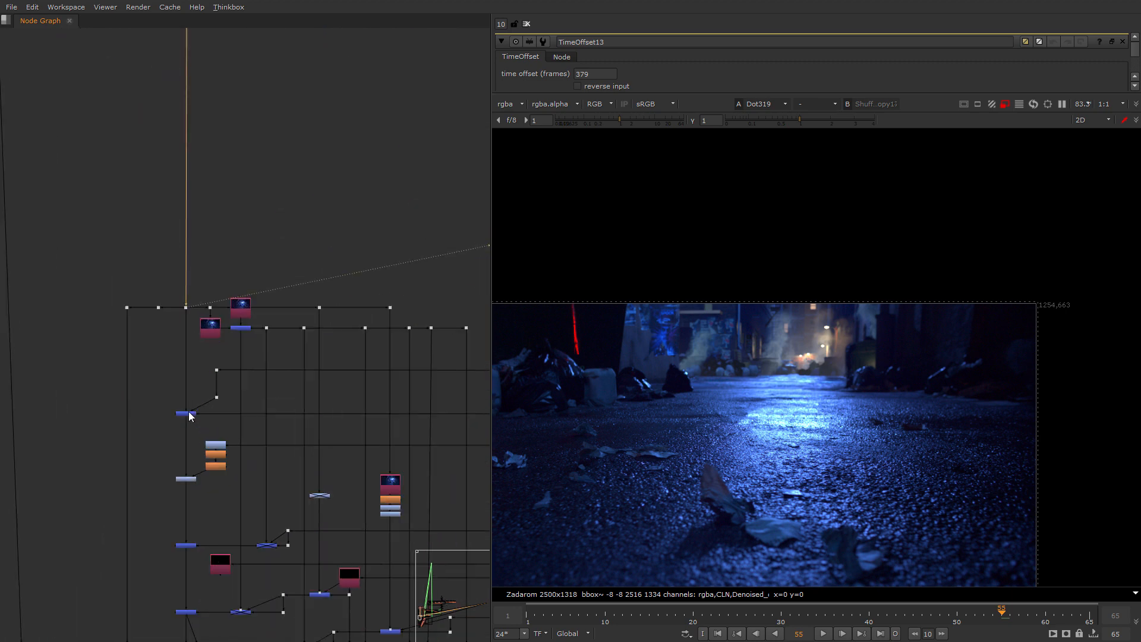
Compare the Merge7 output with the Dot319 input above it in the viewer.
{"action": "left_click_drag", "start_coordinate": [168, 405], "coordinate": [219, 436]}
{"action": "key", "text": "1"}
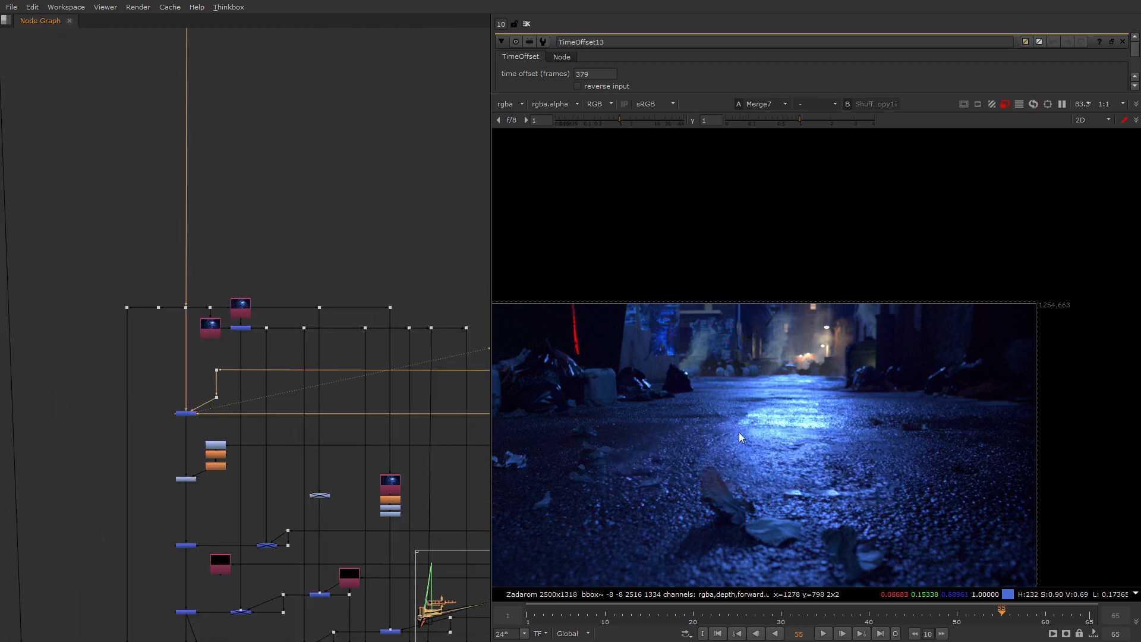
{"action": "left_click", "coordinate": [186, 308]}
{"action": "key", "text": "1"}
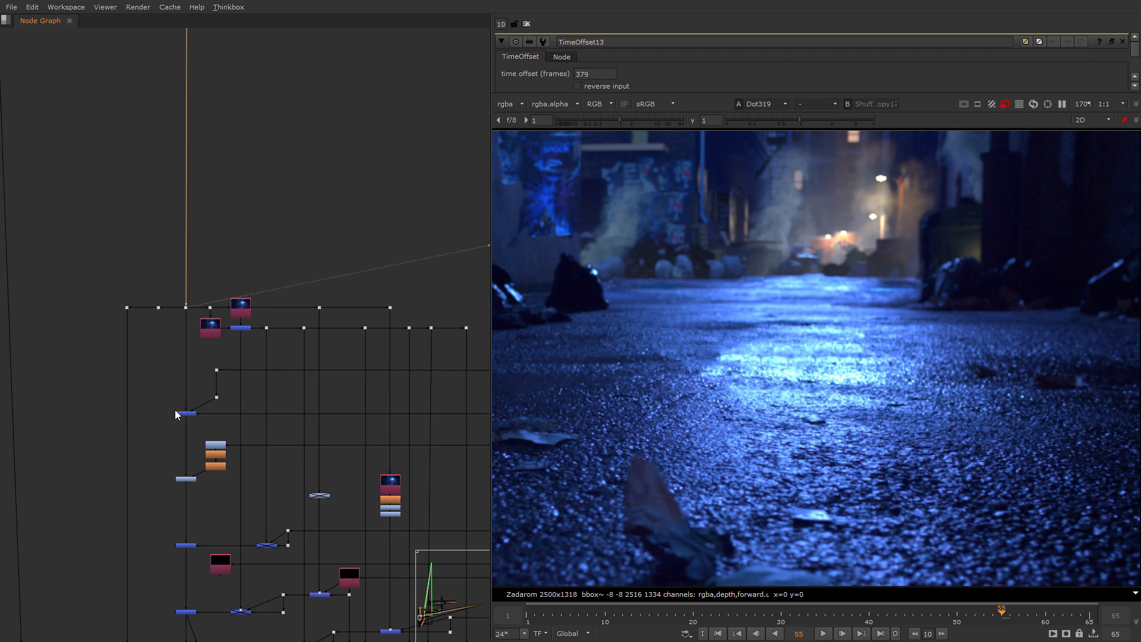
{"action": "left_click", "coordinate": [178, 412]}
{"action": "key", "text": "1"}
Display Dot302 below the ScanlineRender node and examine the rendered asphalt projection with its Scene and Card setup.
{"action": "middle_click_drag", "start_coordinate": [444, 433], "coordinate": [397, 345]}
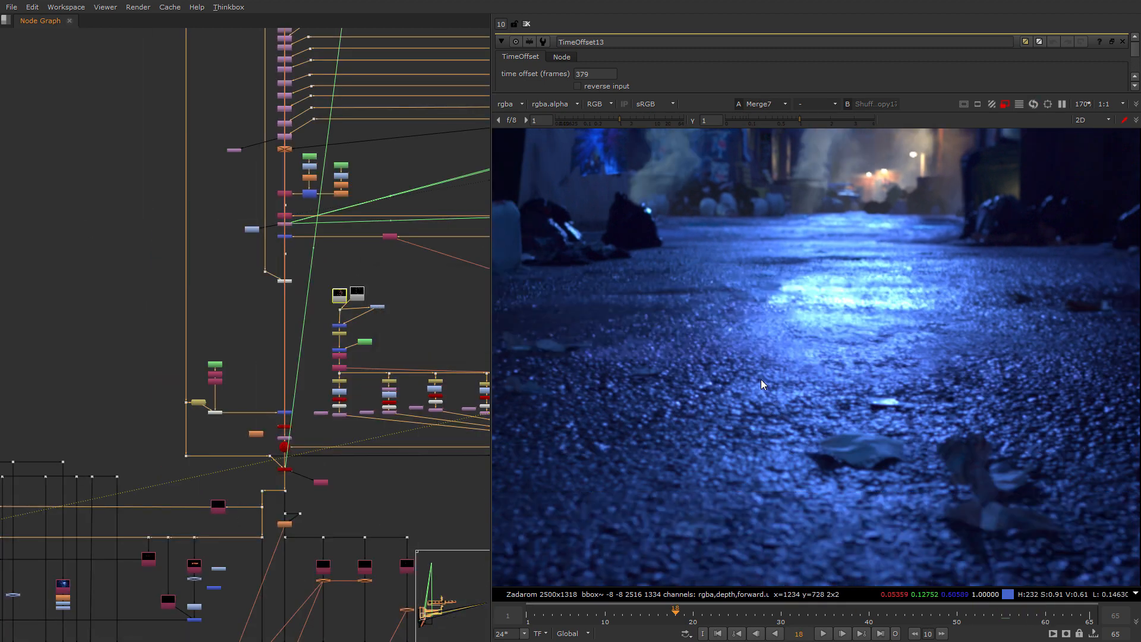
{"action": "scroll", "coordinate": [306, 499], "scroll_direction": "up", "scroll_amount": 5}
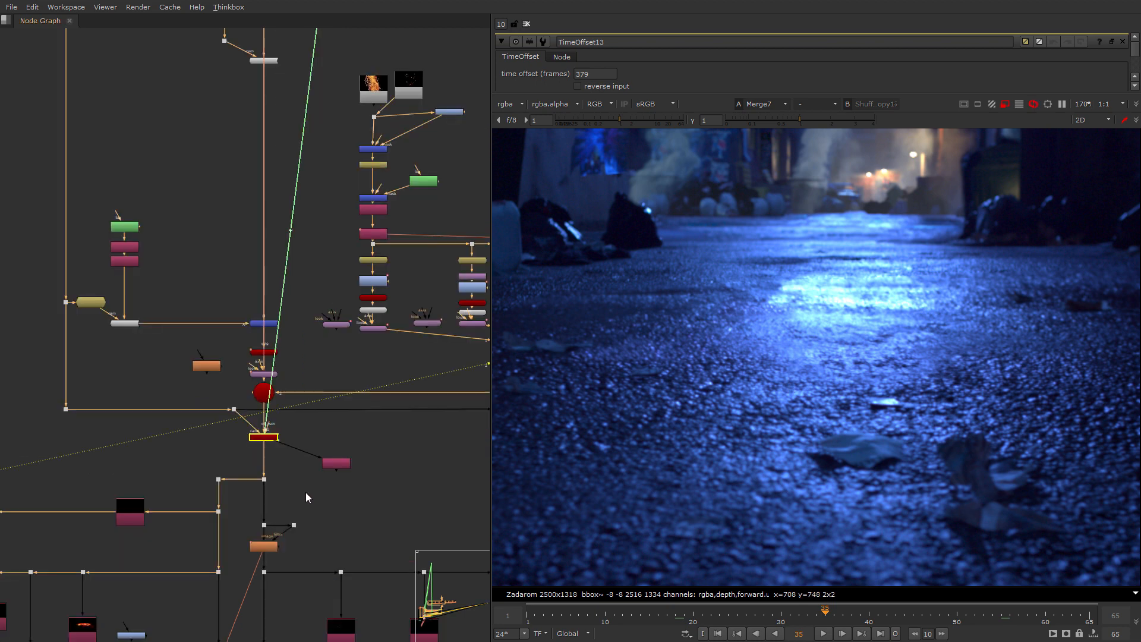
{"action": "key", "text": "2"}
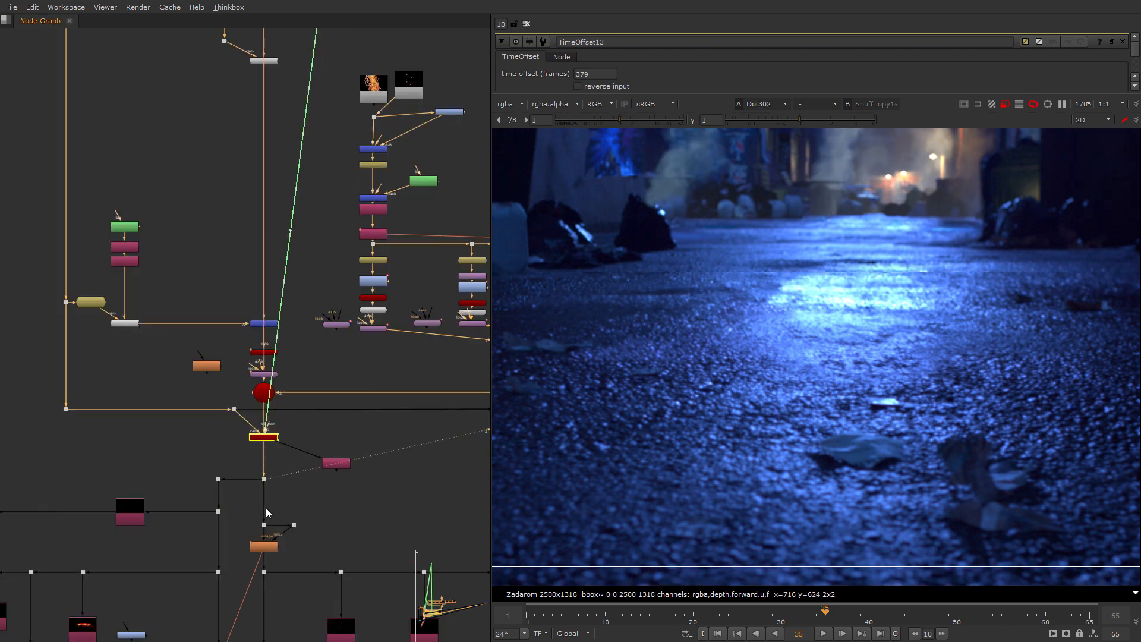
{"action": "scroll", "coordinate": [277, 439], "scroll_direction": "up", "scroll_amount": 4}
{"action": "scroll", "coordinate": [821, 369], "scroll_direction": "up", "scroll_amount": 2}
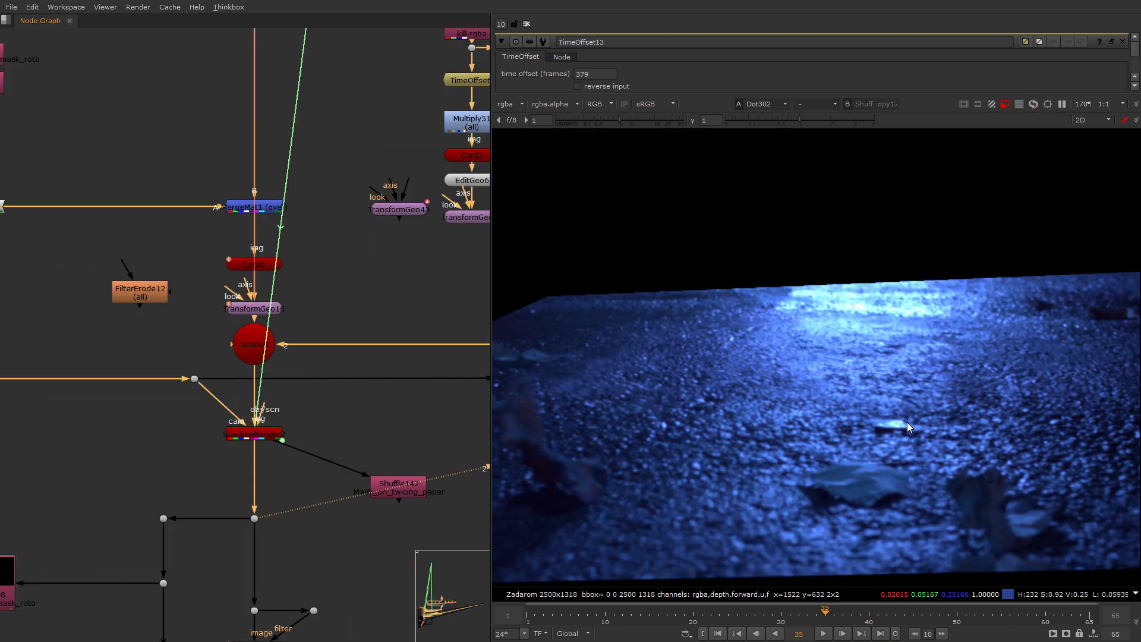
Display the Static_papers_mask_roto node Shuffle98 and examine its alpha channel in the viewer.
{"action": "scroll", "coordinate": [808, 385], "scroll_direction": "down", "scroll_amount": 4}
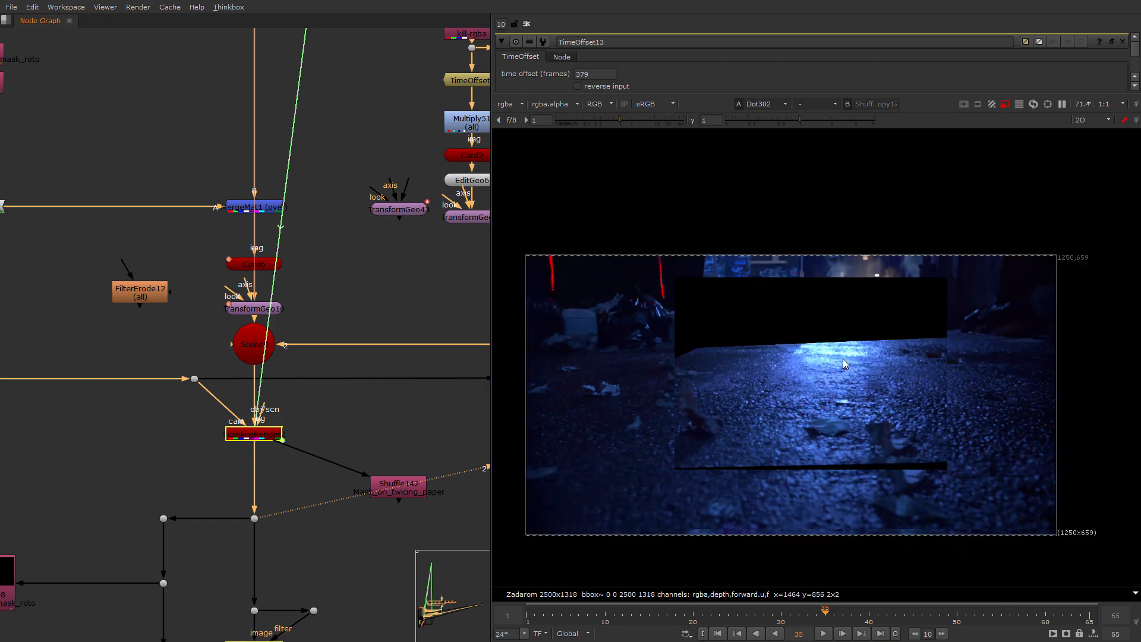
{"action": "scroll", "coordinate": [321, 425], "scroll_direction": "down", "scroll_amount": 3}
{"action": "scroll", "coordinate": [321, 425], "scroll_direction": "down", "scroll_amount": 5}
{"action": "scroll", "coordinate": [272, 340], "scroll_direction": "up", "scroll_amount": 3}
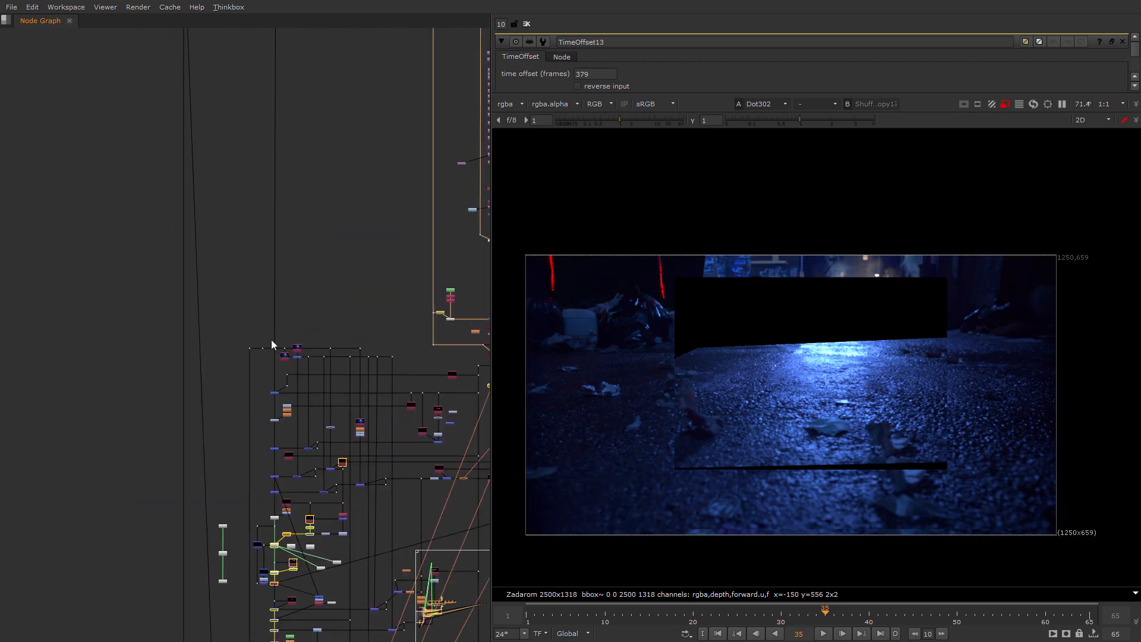
{"action": "scroll", "coordinate": [205, 476], "scroll_direction": "up", "scroll_amount": 5}
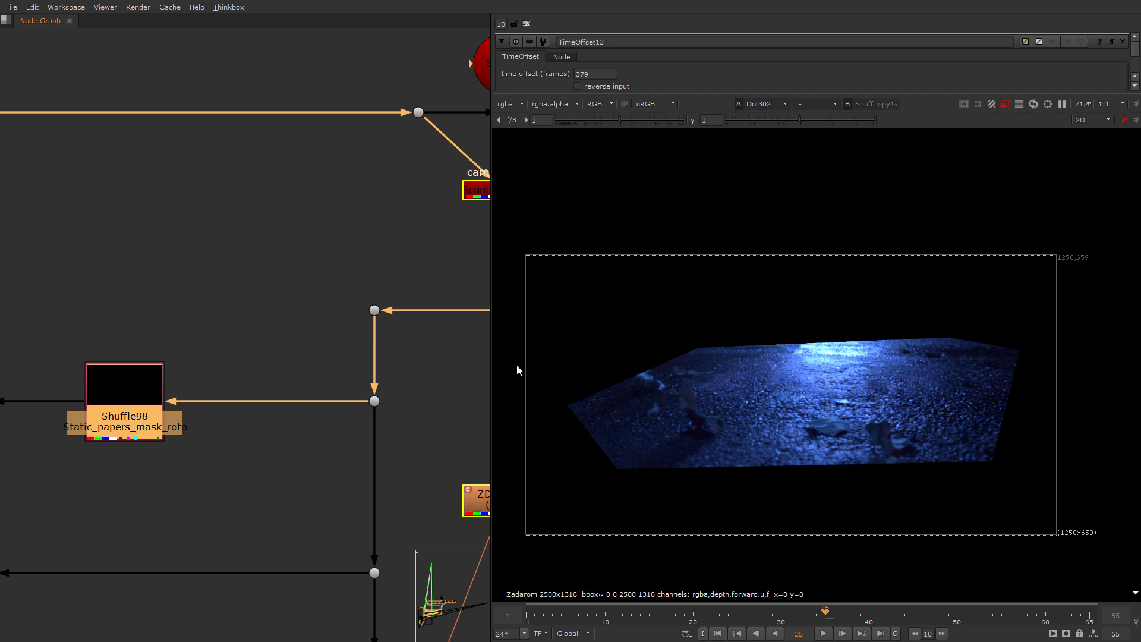
{"action": "key", "text": "2"}
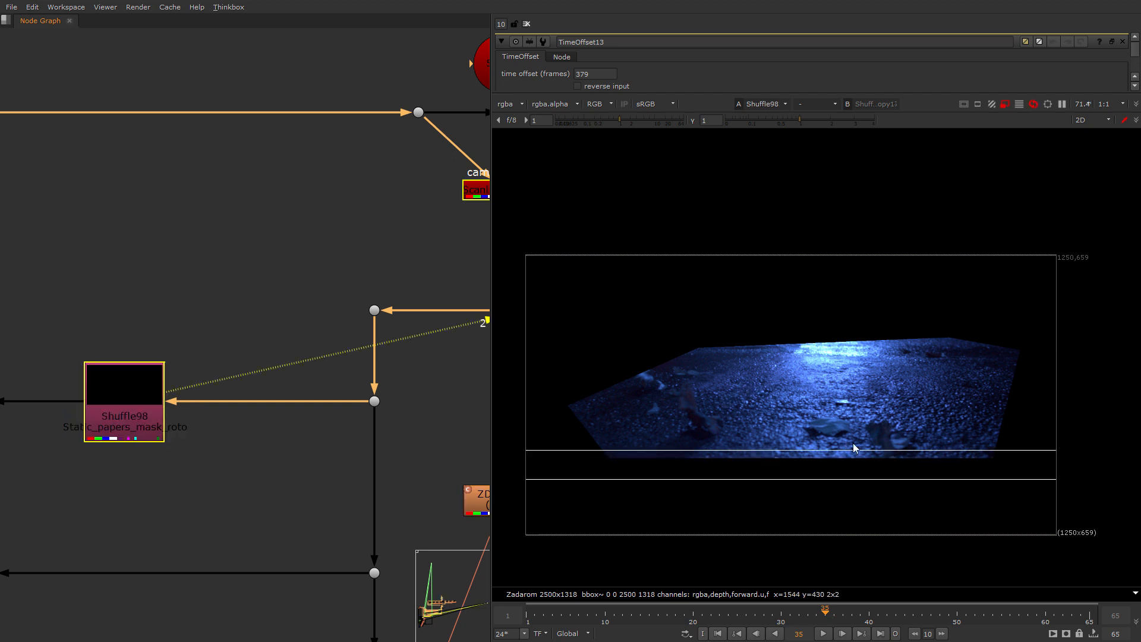
{"action": "scroll", "coordinate": [824, 440], "scroll_direction": "up", "scroll_amount": 1}
{"action": "key", "text": "a"}
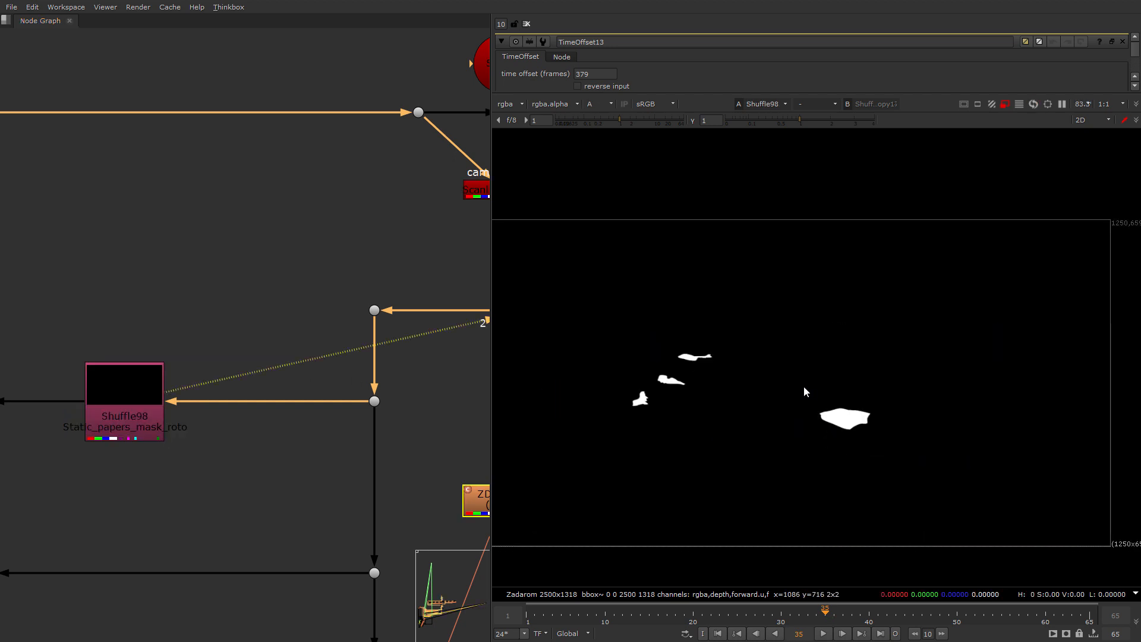
Return the viewer to full colour and display Dot302 below the ScanlineRender node again.
{"action": "key", "text": "a"}
{"action": "middle_click_drag", "start_coordinate": [308, 357], "coordinate": [121, 420]}
{"action": "scroll", "coordinate": [120, 421], "scroll_direction": "down", "scroll_amount": 1}
{"action": "left_click", "coordinate": [285, 380]}
{"action": "key", "text": "2"}
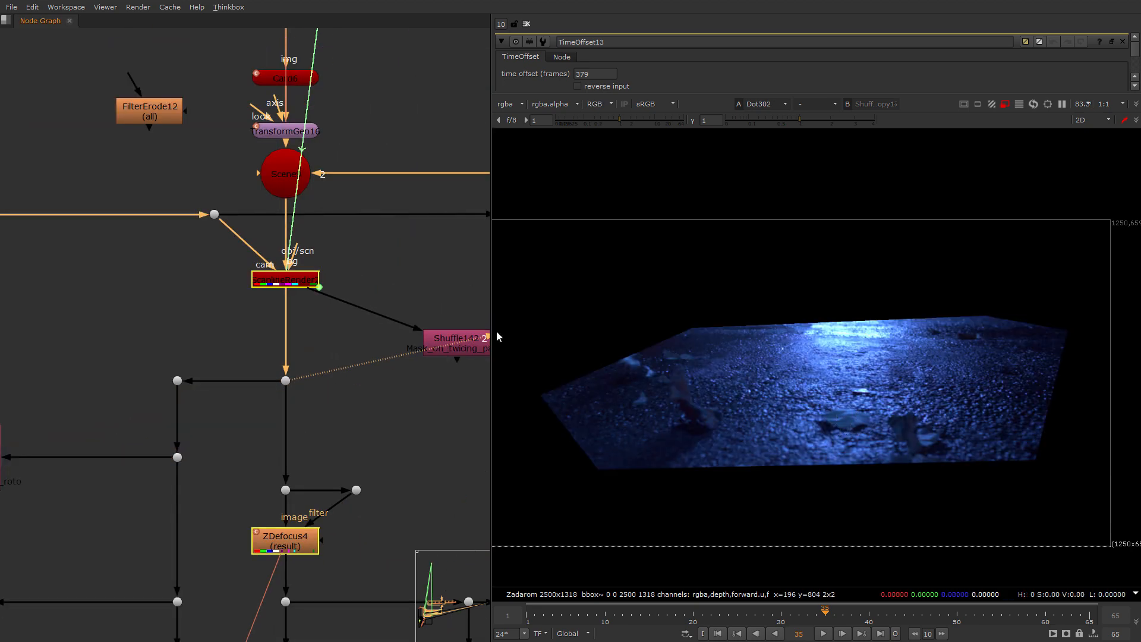
Widen the node graph and display the Read3 source image crack_006_00020.png at the start of the crack setup.
{"action": "scroll", "coordinate": [205, 412], "scroll_direction": "down", "scroll_amount": 10}
{"action": "left_click_drag", "start_coordinate": [491, 300], "coordinate": [568, 301]}
{"action": "scroll", "coordinate": [230, 484], "scroll_direction": "up", "scroll_amount": 10}
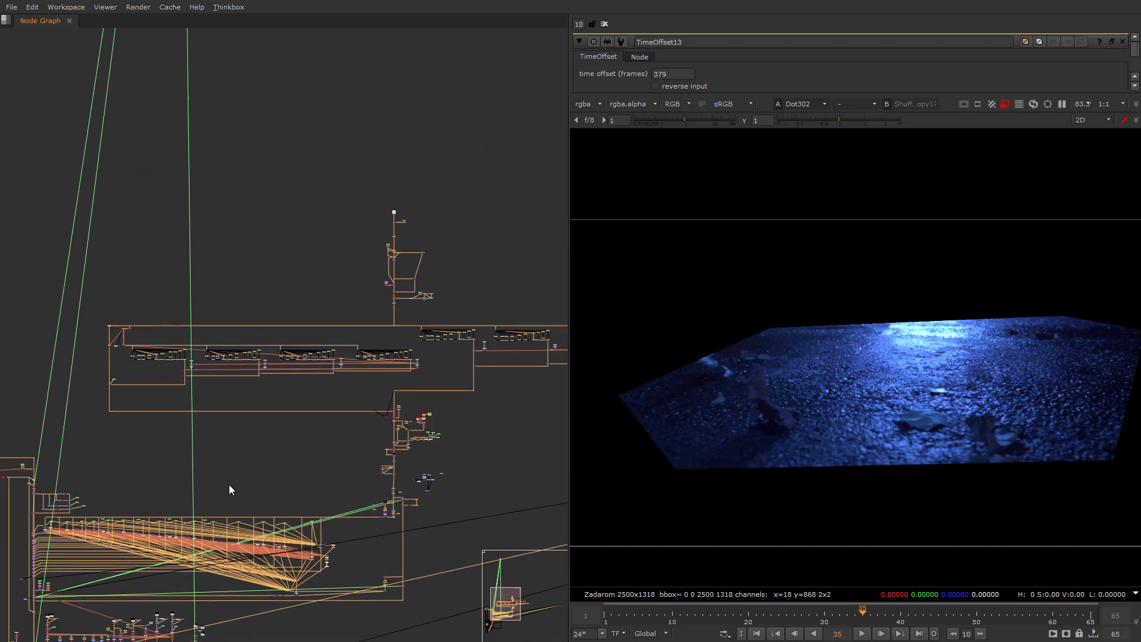
{"action": "scroll", "coordinate": [337, 338], "scroll_direction": "up", "scroll_amount": 5}
{"action": "key", "text": "2"}
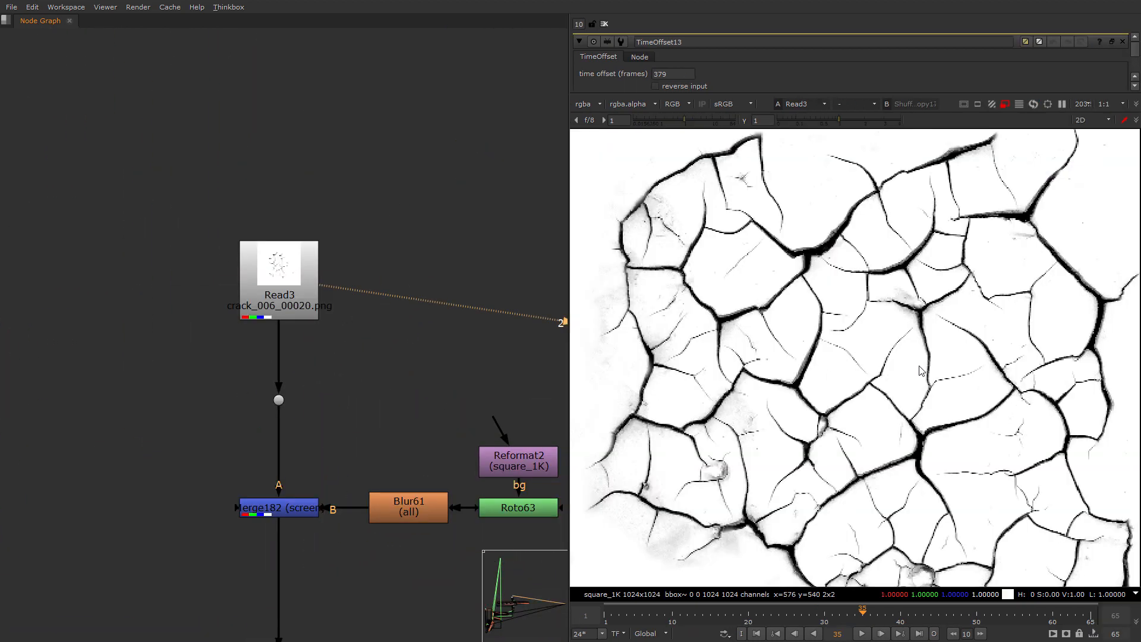
Scrub through the Read3 crack sequence on the timeline to examine how the cracks grow, ending at frame 4.
{"action": "scroll", "coordinate": [904, 385], "scroll_direction": "down", "scroll_amount": 2}
{"action": "scroll", "coordinate": [903, 385], "scroll_direction": "down", "scroll_amount": 2}
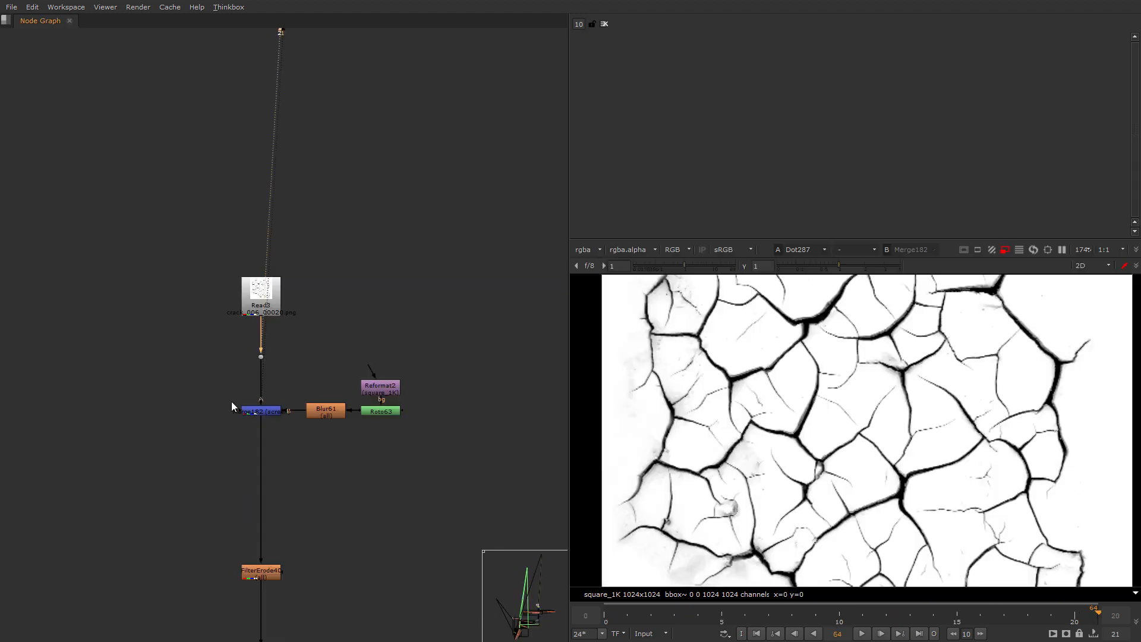
{"action": "scroll", "coordinate": [285, 292], "scroll_direction": "up", "scroll_amount": 3}
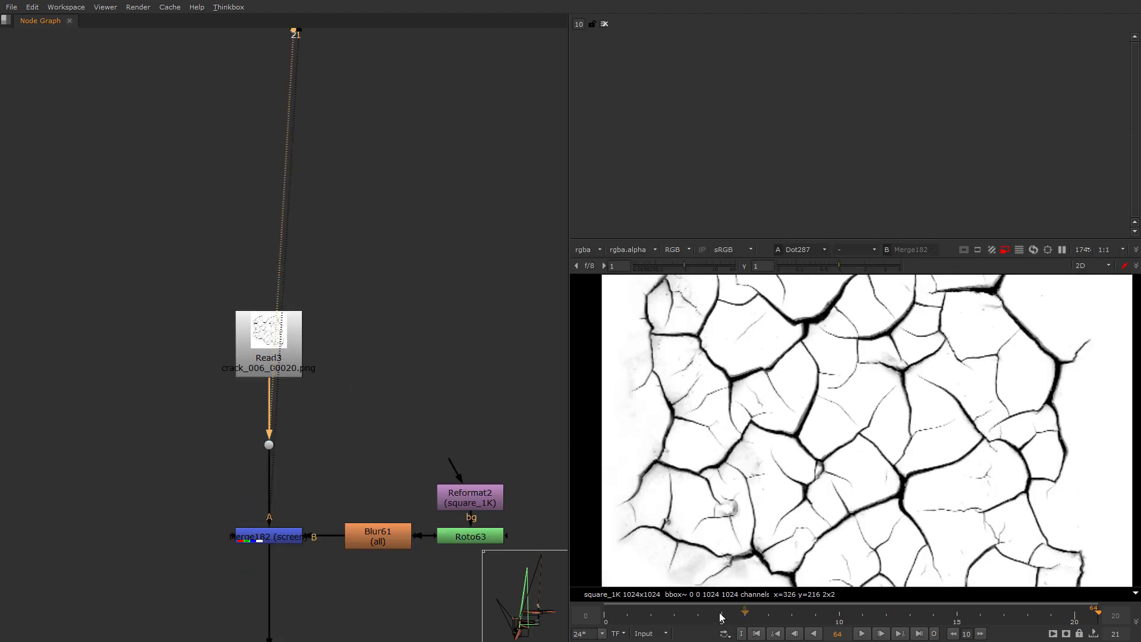
{"action": "left_click", "coordinate": [622, 621]}
{"action": "left_click_drag", "start_coordinate": [848, 623], "coordinate": [605, 617]}
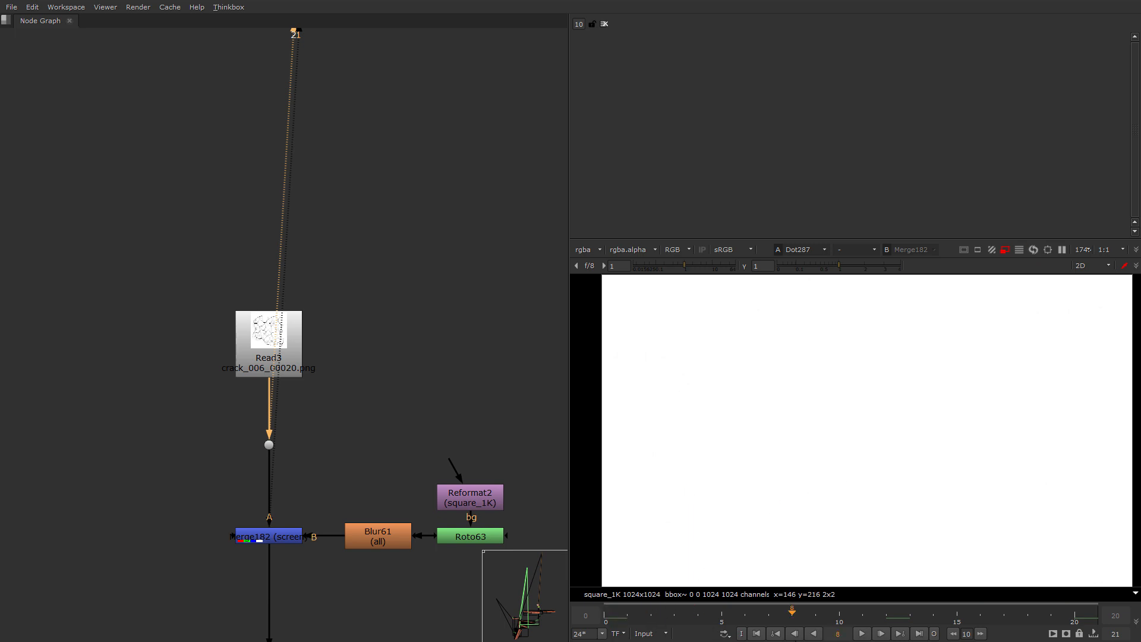
{"action": "left_click", "coordinate": [697, 616]}
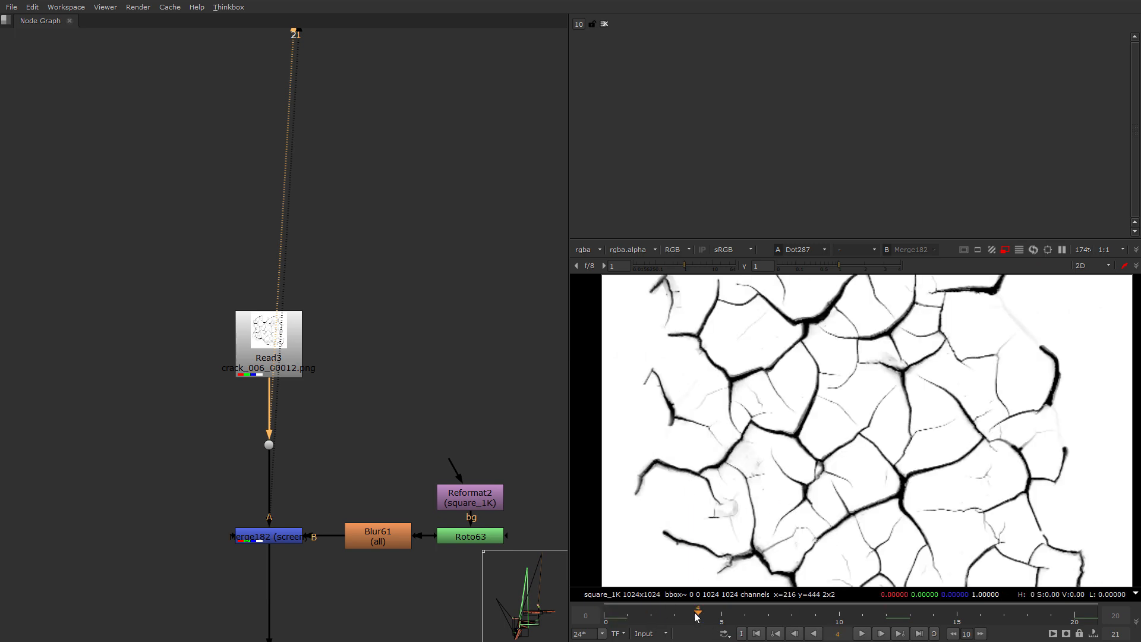
Display the Merge182 screen result and open the Roto63 properties to inspect its shapes over the cracks.
{"action": "middle_click_drag", "start_coordinate": [211, 532], "coordinate": [217, 353]}
{"action": "scroll", "coordinate": [217, 357], "scroll_direction": "down", "scroll_amount": 2}
{"action": "key", "text": "1"}
{"action": "middle_click_drag", "start_coordinate": [383, 494], "coordinate": [361, 237]}
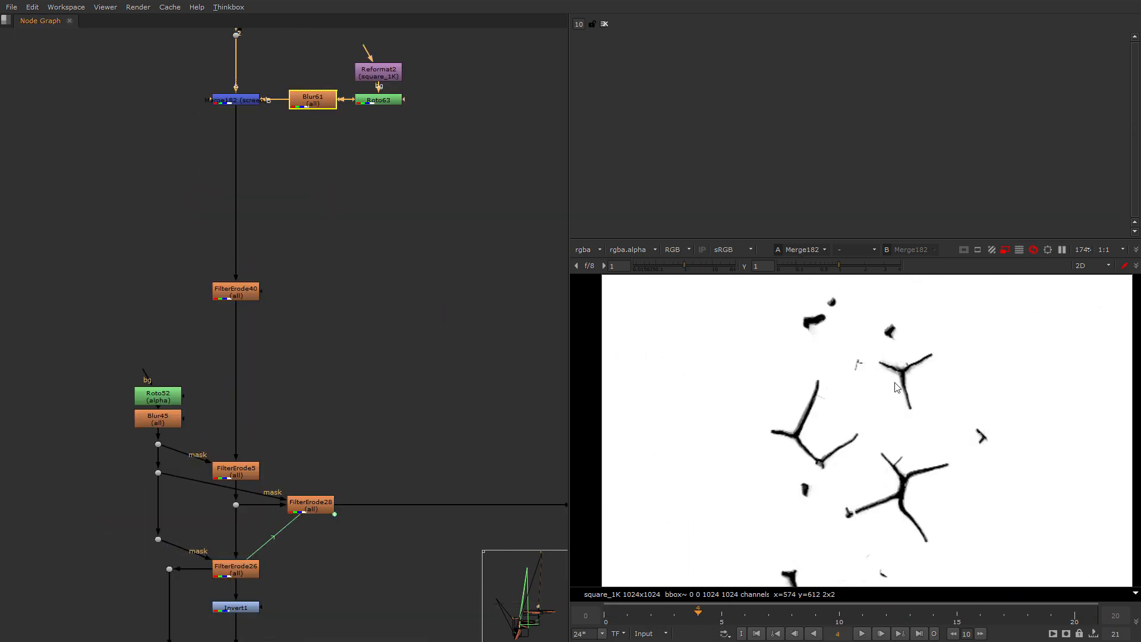
{"action": "double_click", "coordinate": [384, 102]}
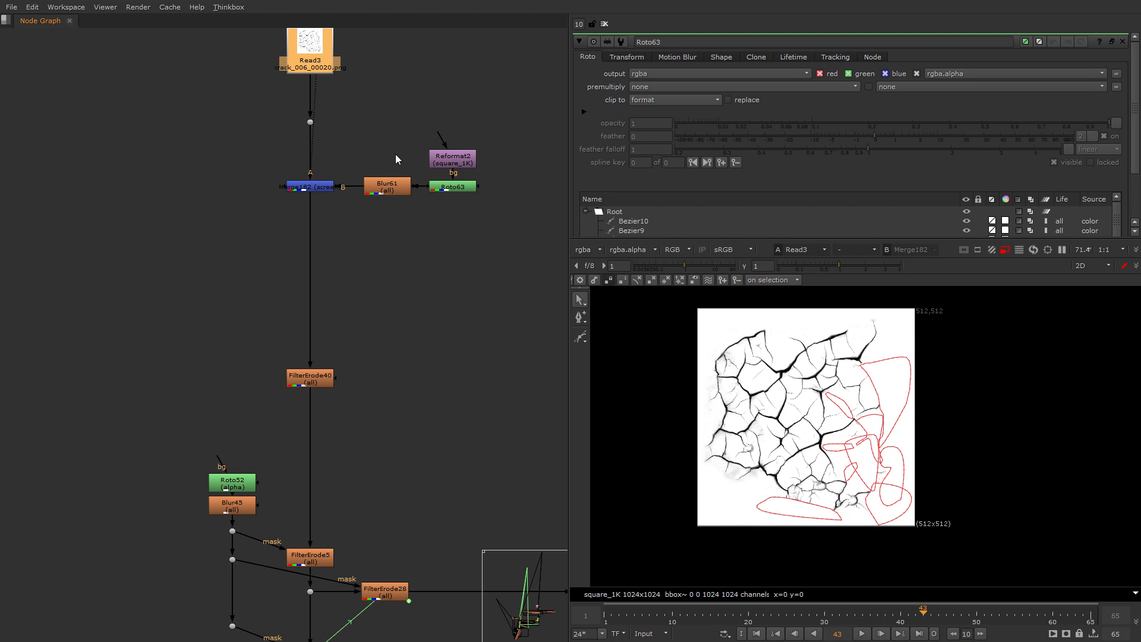
Display FilterErode40, FilterErode5 and FilterErode26 in turn to compare the crack thickness.
{"action": "left_click", "coordinate": [395, 155]}
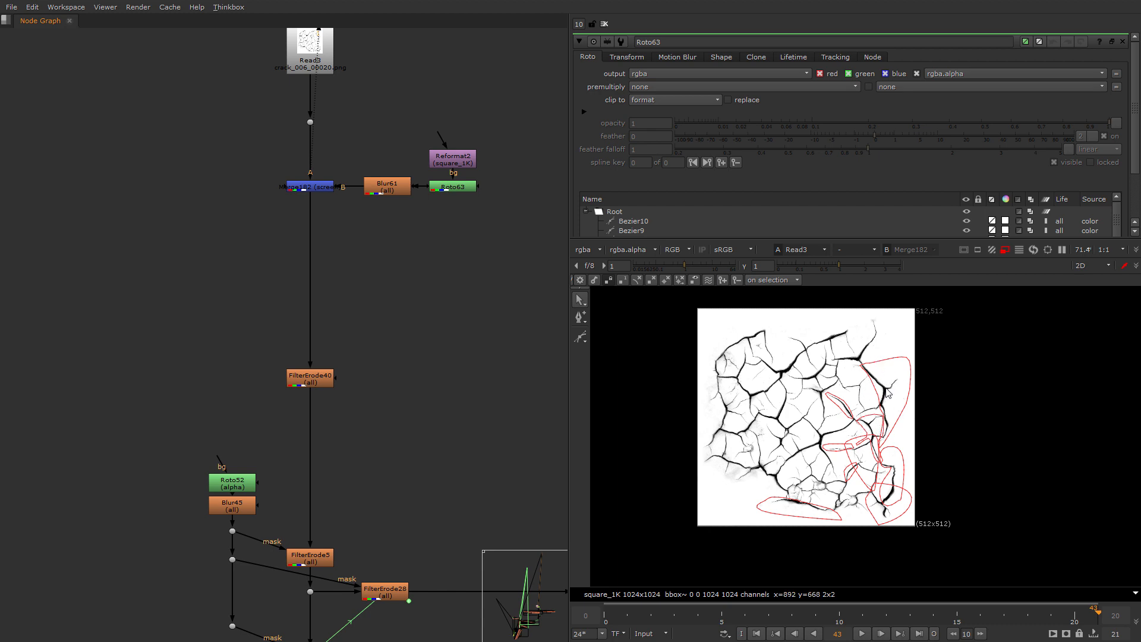
{"action": "left_click_drag", "start_coordinate": [398, 325], "coordinate": [213, 406]}
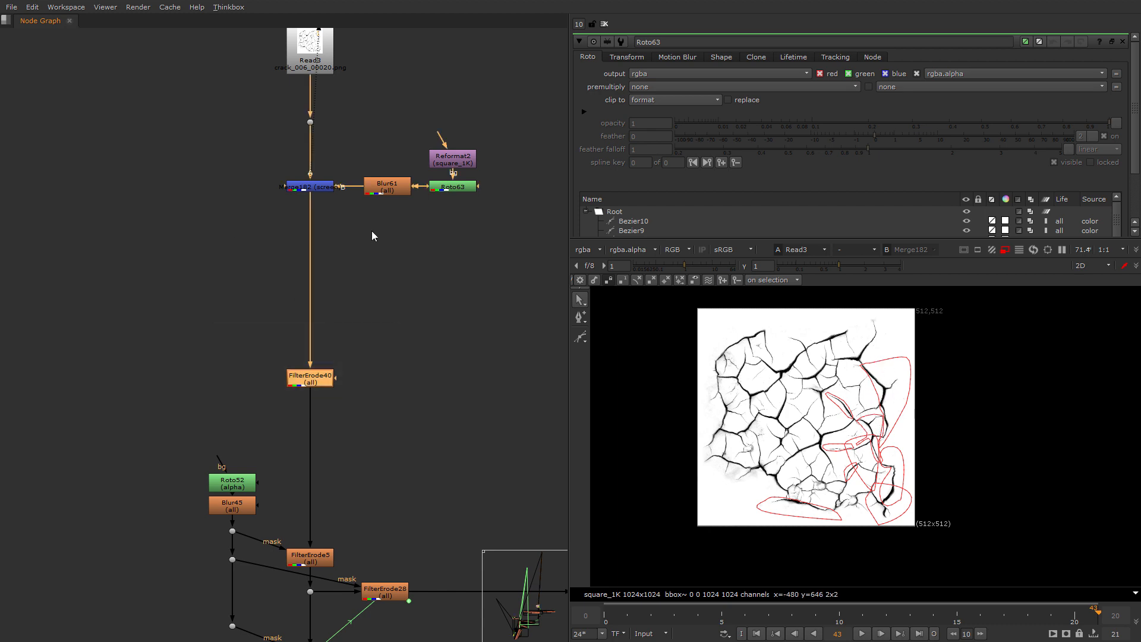
{"action": "key", "text": "1"}
{"action": "middle_click_drag", "start_coordinate": [359, 634], "coordinate": [331, 345]}
{"action": "left_click_drag", "start_coordinate": [334, 223], "coordinate": [237, 276]}
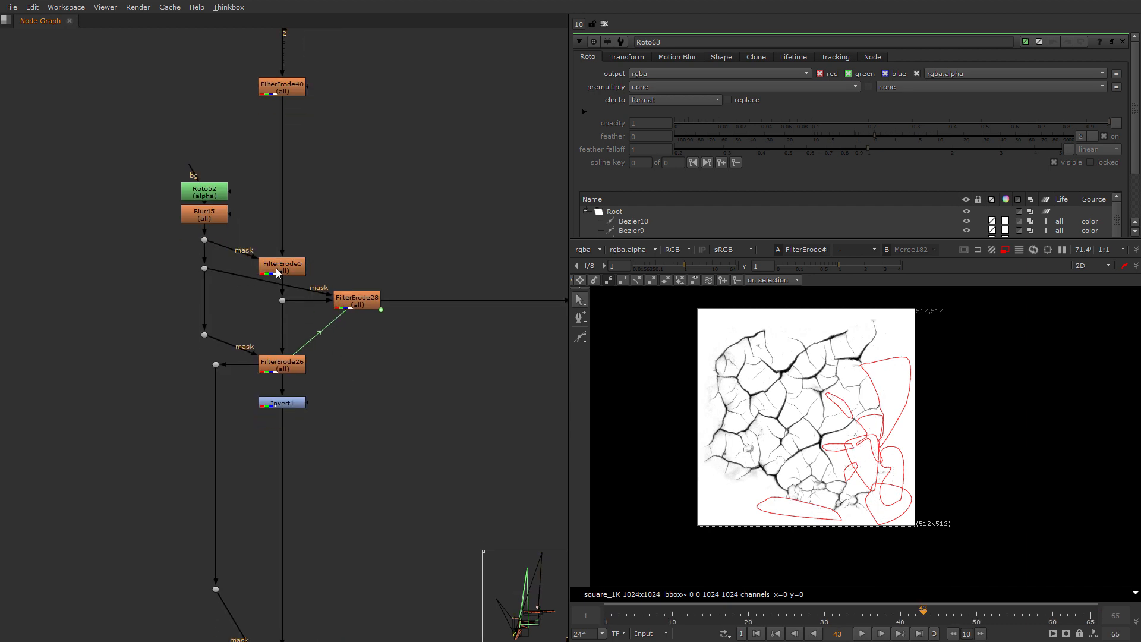
{"action": "left_click", "coordinate": [284, 266]}
{"action": "key", "text": "1"}
{"action": "left_click", "coordinate": [302, 363]}
{"action": "key", "text": "1"}
{"action": "left_click", "coordinate": [352, 387]}
{"action": "middle_click_drag", "start_coordinate": [342, 397], "coordinate": [263, 244]}
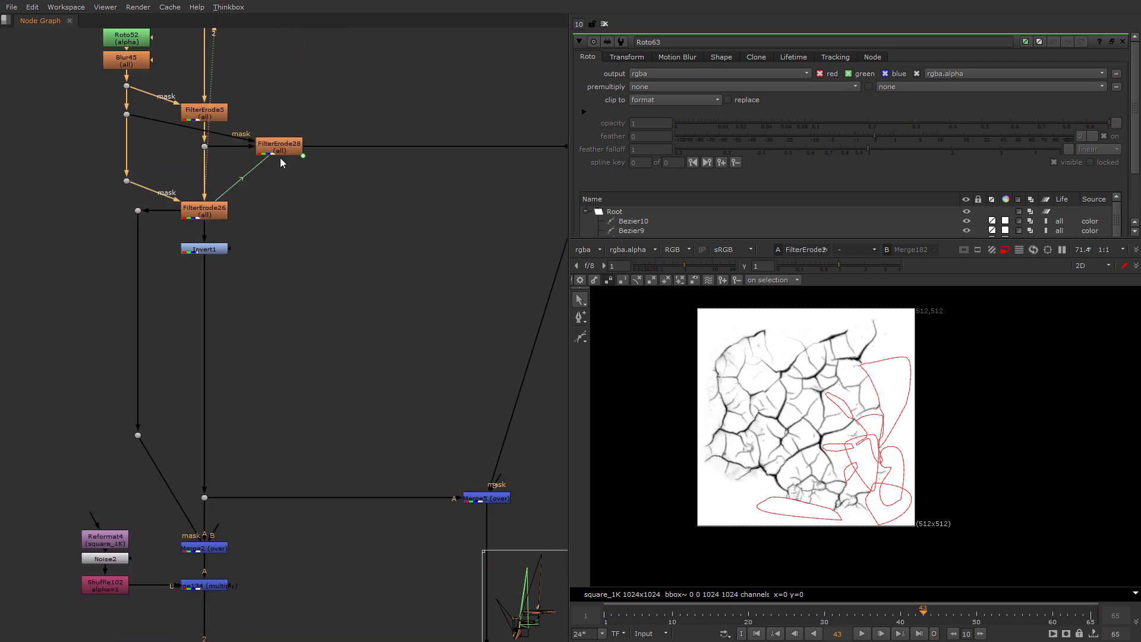
Open the Roto52 properties and inspect its mask shape over the cracks up close.
{"action": "middle_click_drag", "start_coordinate": [505, 363], "coordinate": [394, 397]}
{"action": "scroll", "coordinate": [347, 474], "scroll_direction": "down", "scroll_amount": 1}
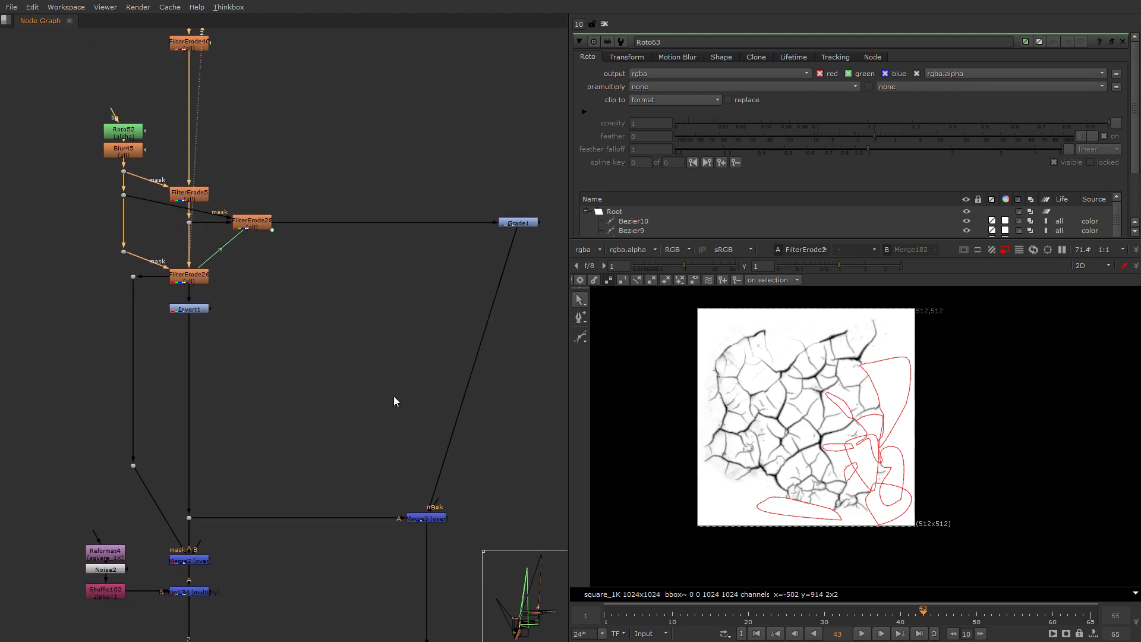
{"action": "double_click", "coordinate": [123, 132]}
{"action": "scroll", "coordinate": [730, 325], "scroll_direction": "up", "scroll_amount": 7}
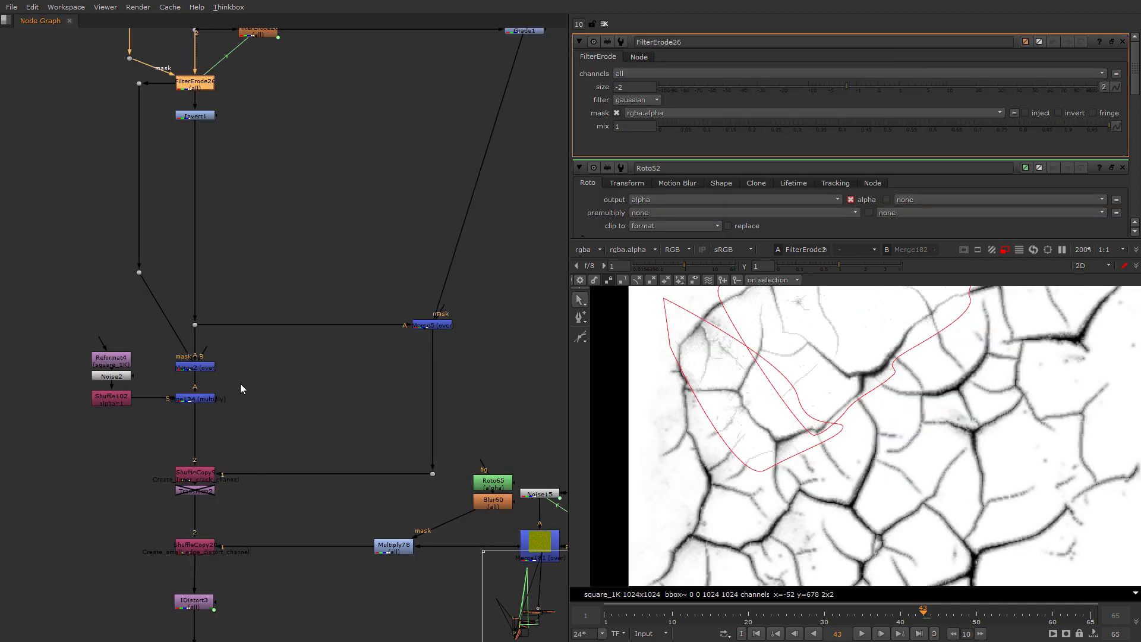
Display the Merge134 multiply result and the Create_inner_crack_channel node ShuffleCopy9 in turn.
{"action": "left_click", "coordinate": [199, 315]}
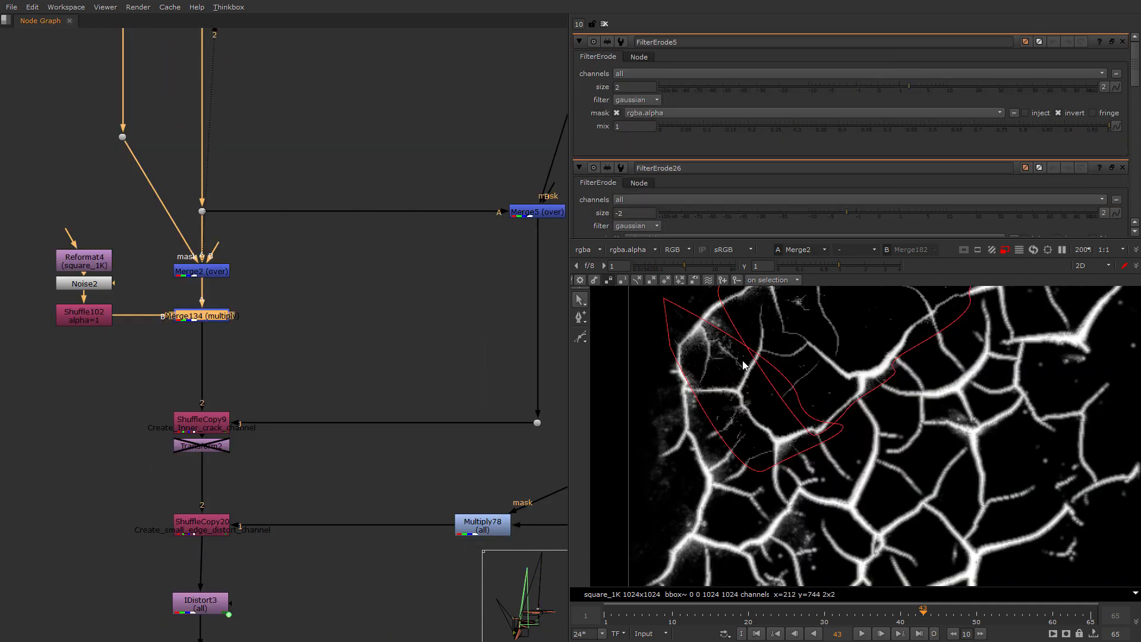
{"action": "key", "text": "1"}
{"action": "left_click_drag", "start_coordinate": [263, 386], "coordinate": [153, 436]}
{"action": "key", "text": "1"}
{"action": "middle_click_drag", "start_coordinate": [257, 437], "coordinate": [98, 561]}
{"action": "scroll", "coordinate": [261, 494], "scroll_direction": "down", "scroll_amount": 3}
{"action": "middle_click_drag", "start_coordinate": [260, 494], "coordinate": [266, 526]}
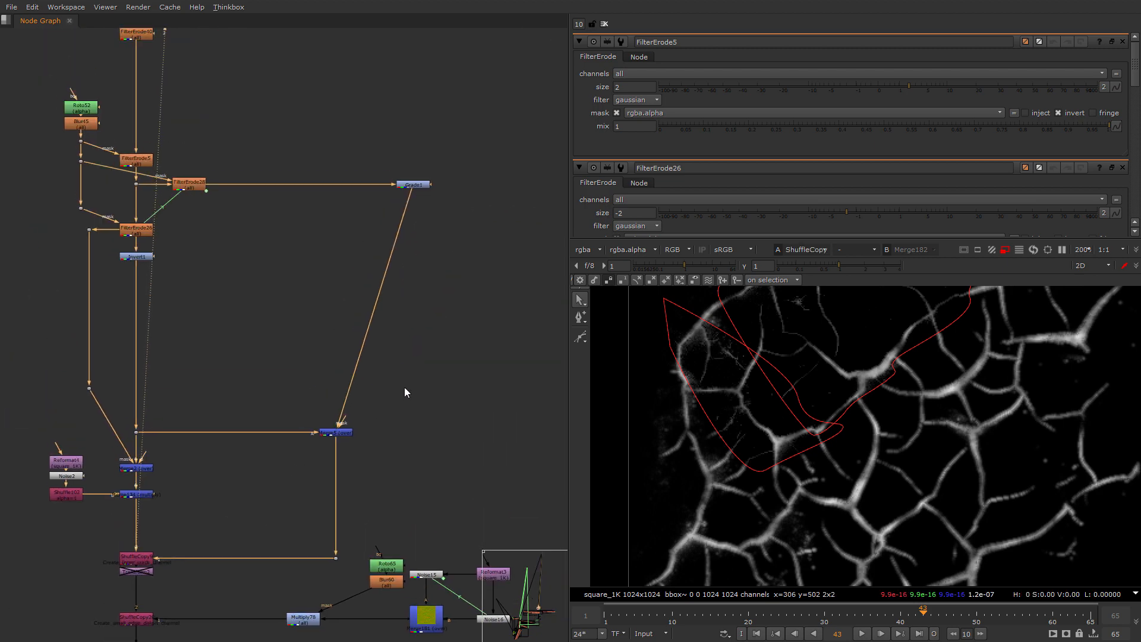
Display the Merge5 output that feeds the inner crack channel and examine it in the viewer.
{"action": "left_click_drag", "start_coordinate": [412, 383], "coordinate": [277, 465]}
{"action": "key", "text": "1"}
{"action": "left_click", "coordinate": [270, 472]}
{"action": "middle_click_drag", "start_coordinate": [876, 472], "coordinate": [800, 437]}
{"action": "scroll", "coordinate": [805, 452], "scroll_direction": "down", "scroll_amount": 3}
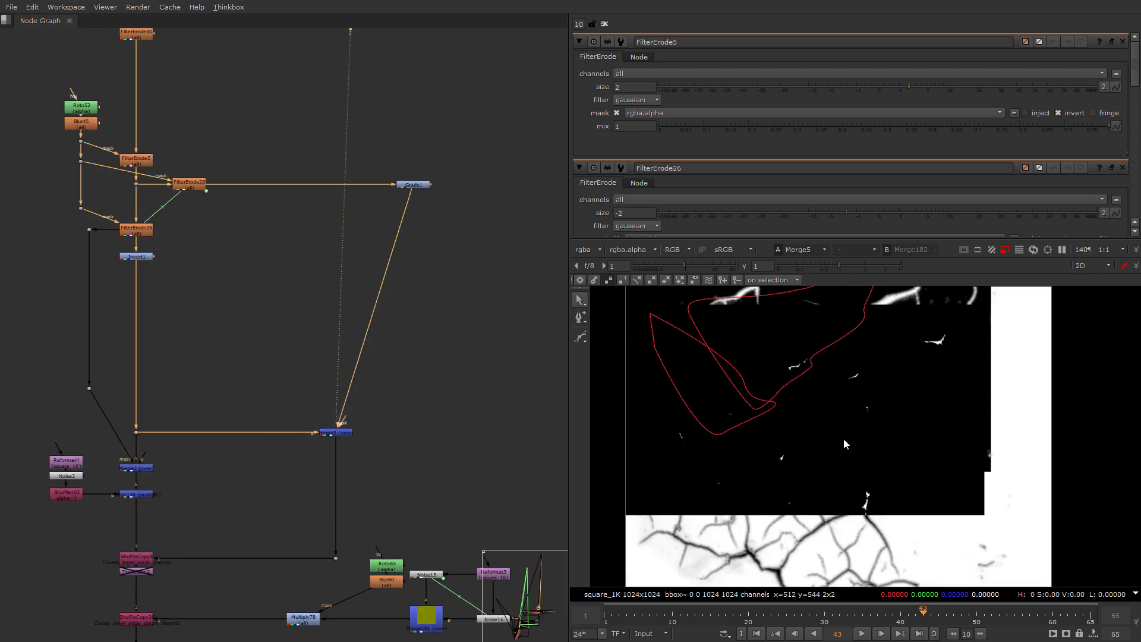
Open the FilterErode28 properties and scrub the timeline to check the Merge5 output over time.
{"action": "double_click", "coordinate": [178, 186]}
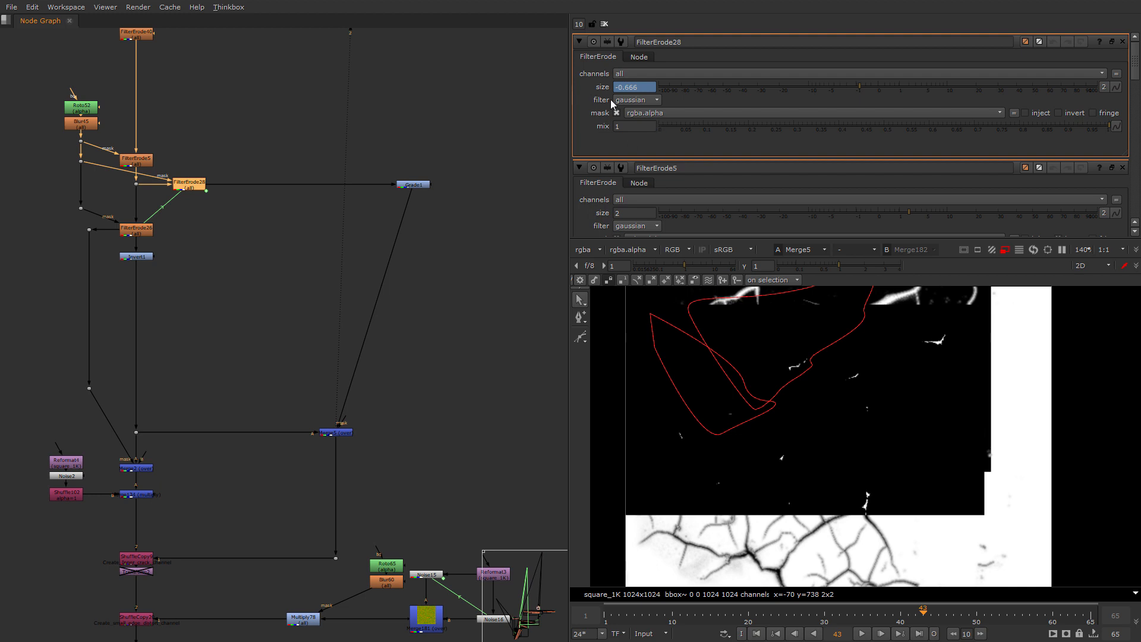
{"action": "left_click_drag", "start_coordinate": [941, 621], "coordinate": [1011, 624]}
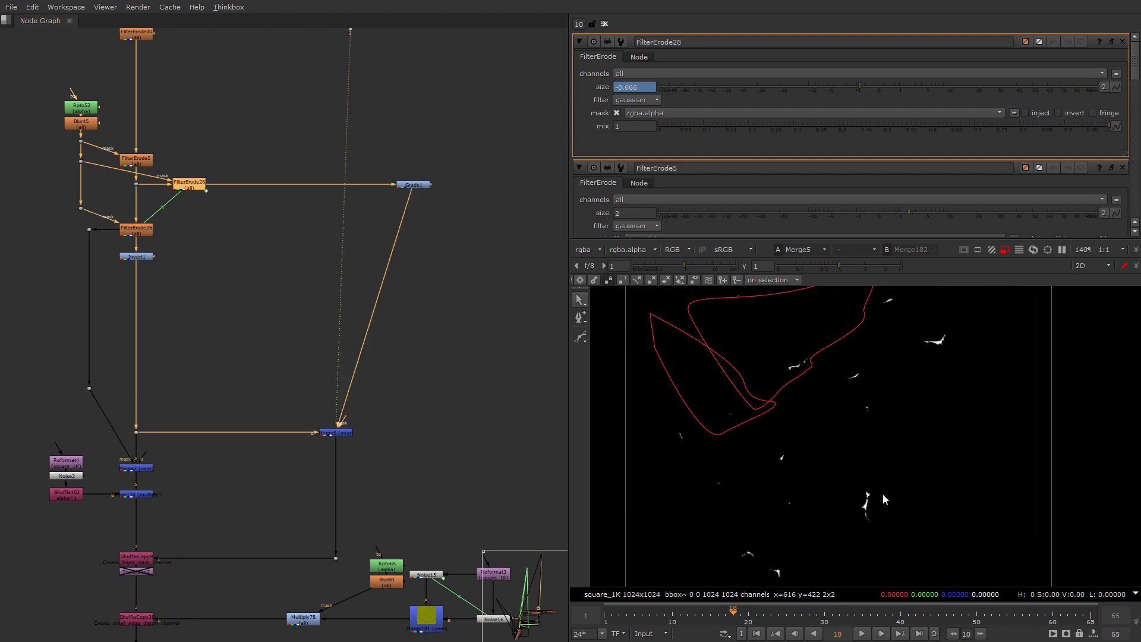
{"action": "left_click", "coordinate": [787, 622]}
{"action": "left_click_drag", "start_coordinate": [787, 621], "coordinate": [855, 622]}
Display the rendered Read1 clip below the HEAT_distortion backdrop and examine the glowing cracks up close.
{"action": "scroll", "coordinate": [171, 348], "scroll_direction": "down", "scroll_amount": 6}
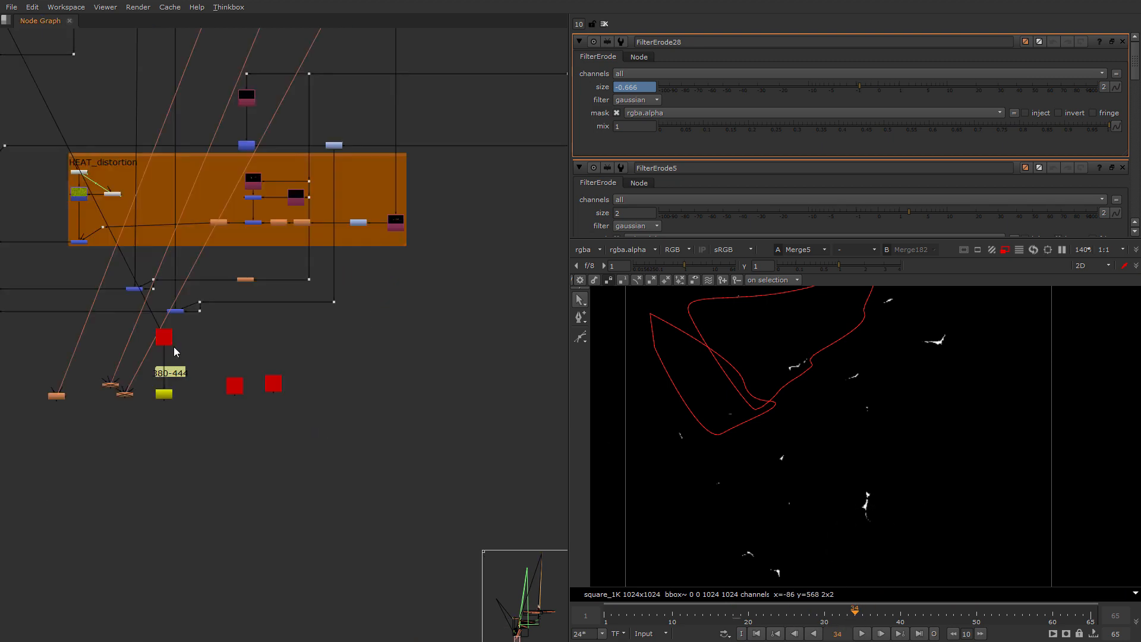
{"action": "scroll", "coordinate": [173, 344], "scroll_direction": "up", "scroll_amount": 5}
{"action": "left_click", "coordinate": [175, 330]}
{"action": "middle_click_drag", "start_coordinate": [200, 374], "coordinate": [470, 375]}
{"action": "scroll", "coordinate": [471, 379], "scroll_direction": "down", "scroll_amount": 3}
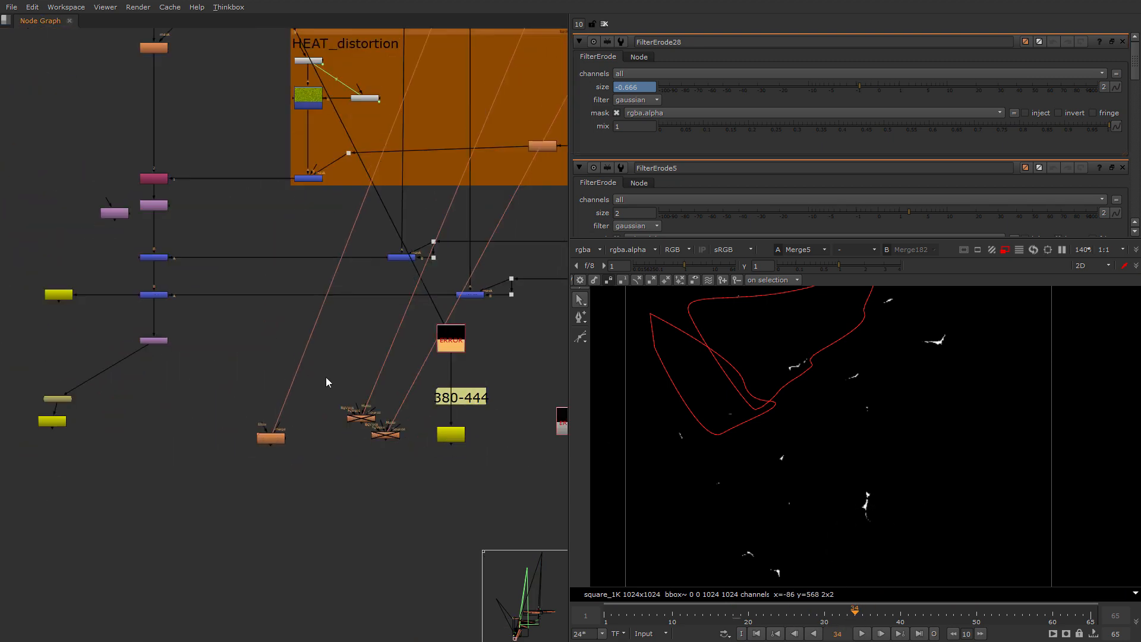
{"action": "scroll", "coordinate": [327, 383], "scroll_direction": "down", "scroll_amount": 2}
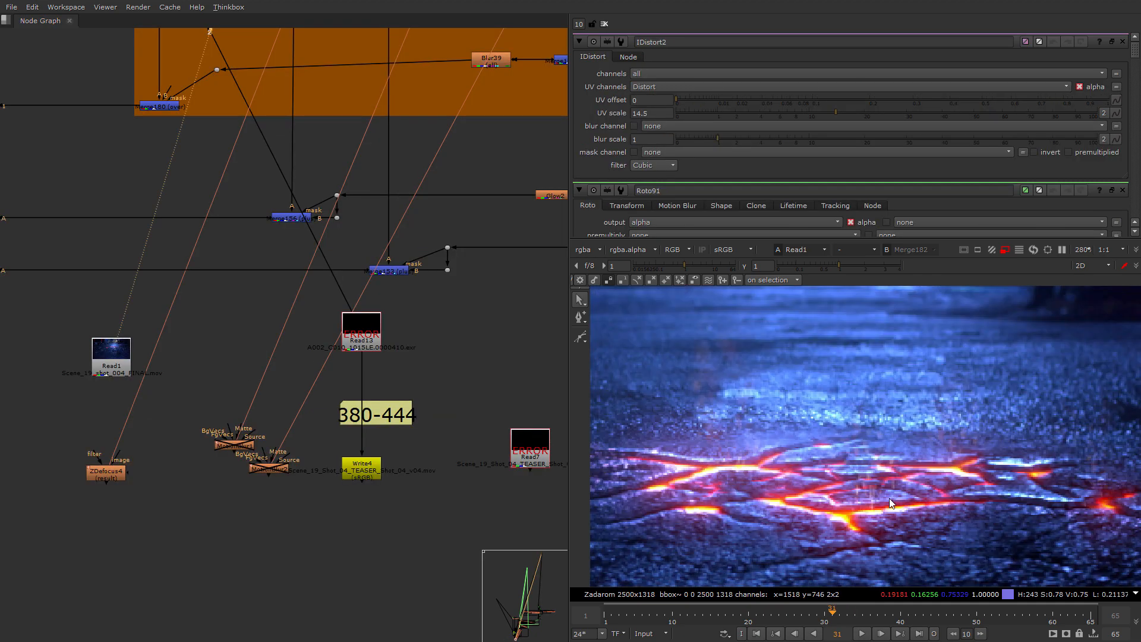
{"action": "scroll", "coordinate": [890, 498], "scroll_direction": "up", "scroll_amount": 6}
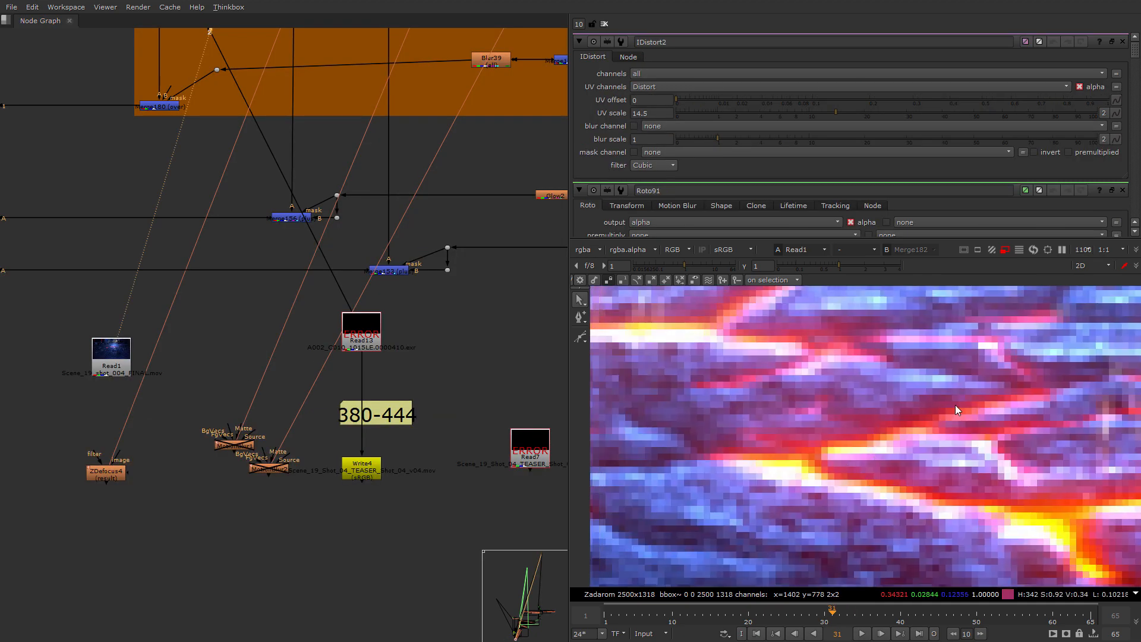
{"action": "scroll", "coordinate": [737, 341], "scroll_direction": "up", "scroll_amount": 1}
{"action": "scroll", "coordinate": [736, 341], "scroll_direction": "down", "scroll_amount": 5}
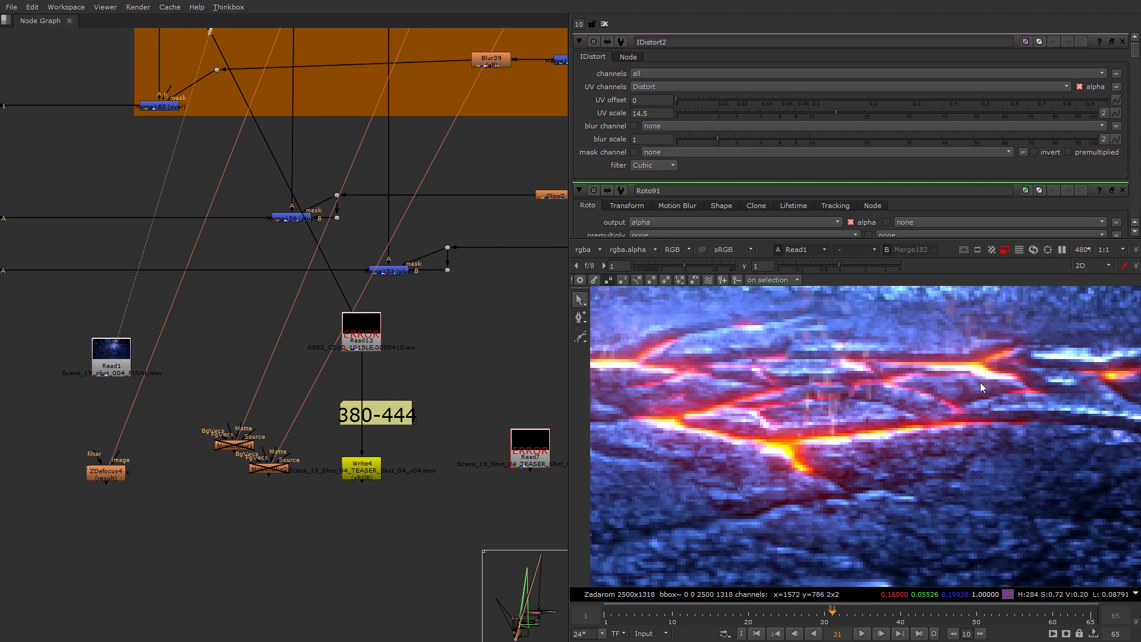
Return to the crack source nodes and display the Merge182 output fitted to the viewer.
{"action": "scroll", "coordinate": [367, 416], "scroll_direction": "down", "scroll_amount": 6}
{"action": "scroll", "coordinate": [417, 378], "scroll_direction": "down", "scroll_amount": 2}
{"action": "middle_click_drag", "start_coordinate": [502, 181], "coordinate": [349, 429]}
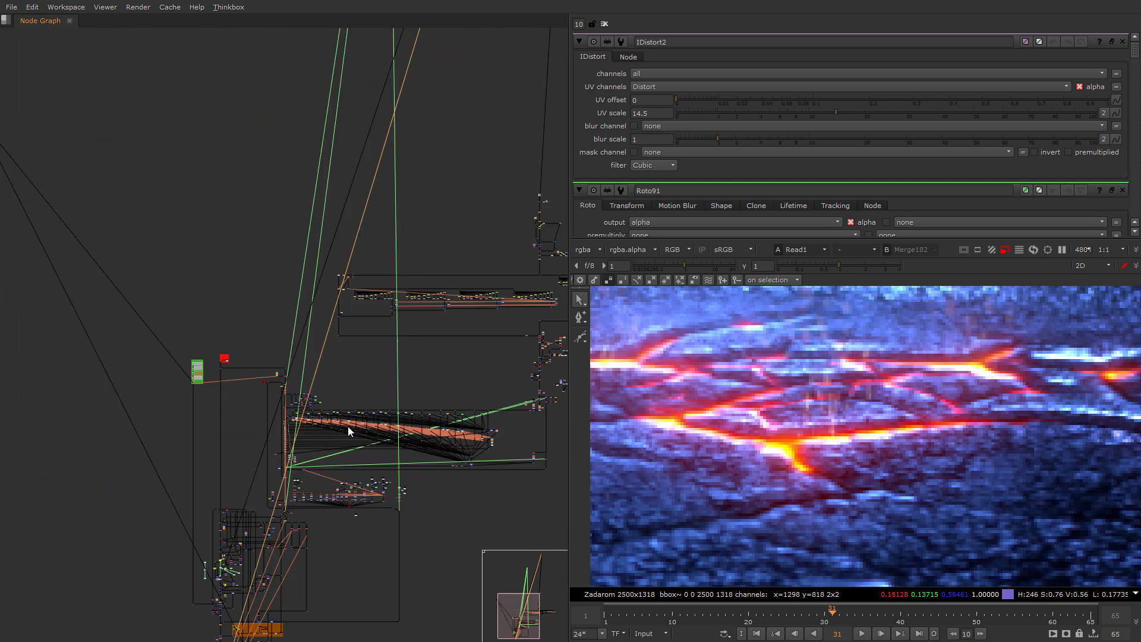
{"action": "scroll", "coordinate": [343, 371], "scroll_direction": "up", "scroll_amount": 12}
{"action": "left_click", "coordinate": [275, 220]}
{"action": "key", "text": "1"}
{"action": "key", "text": "f"}
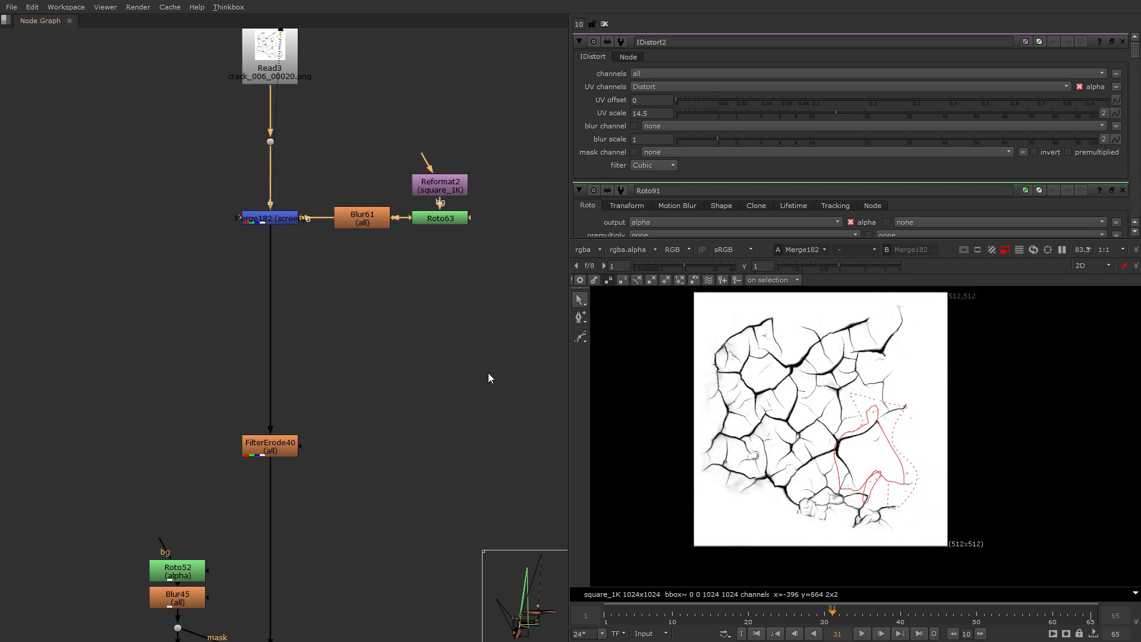
Enlarge the viewer area and display the FilterErode28 output.
{"action": "middle_click_drag", "start_coordinate": [372, 361], "coordinate": [344, 259]}
{"action": "scroll", "coordinate": [410, 297], "scroll_direction": "down", "scroll_amount": 3}
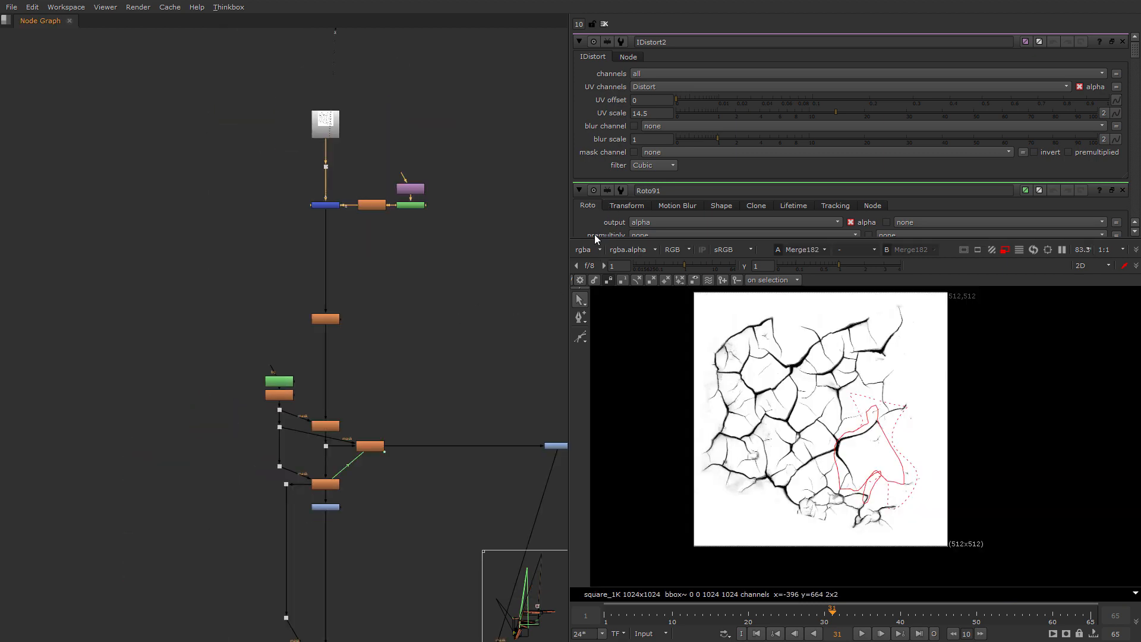
{"action": "left_click_drag", "start_coordinate": [593, 237], "coordinate": [578, 182]}
{"action": "scroll", "coordinate": [321, 252], "scroll_direction": "up", "scroll_amount": 3}
{"action": "left_click", "coordinate": [324, 253]}
{"action": "key", "text": "1"}
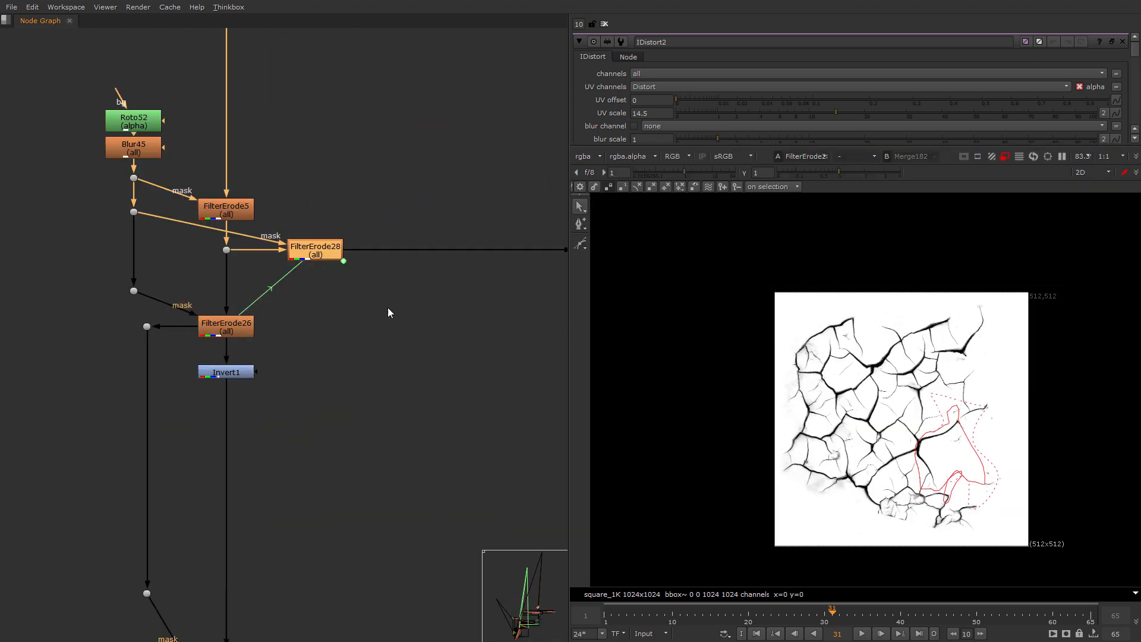
Display the Merge5 output and enlarge it in the viewer to examine the inner crack remnants.
{"action": "middle_click_drag", "start_coordinate": [388, 308], "coordinate": [331, 18]}
{"action": "scroll", "coordinate": [268, 411], "scroll_direction": "down", "scroll_amount": 1}
{"action": "middle_click_drag", "start_coordinate": [428, 400], "coordinate": [353, 470]}
{"action": "left_click", "coordinate": [392, 450]}
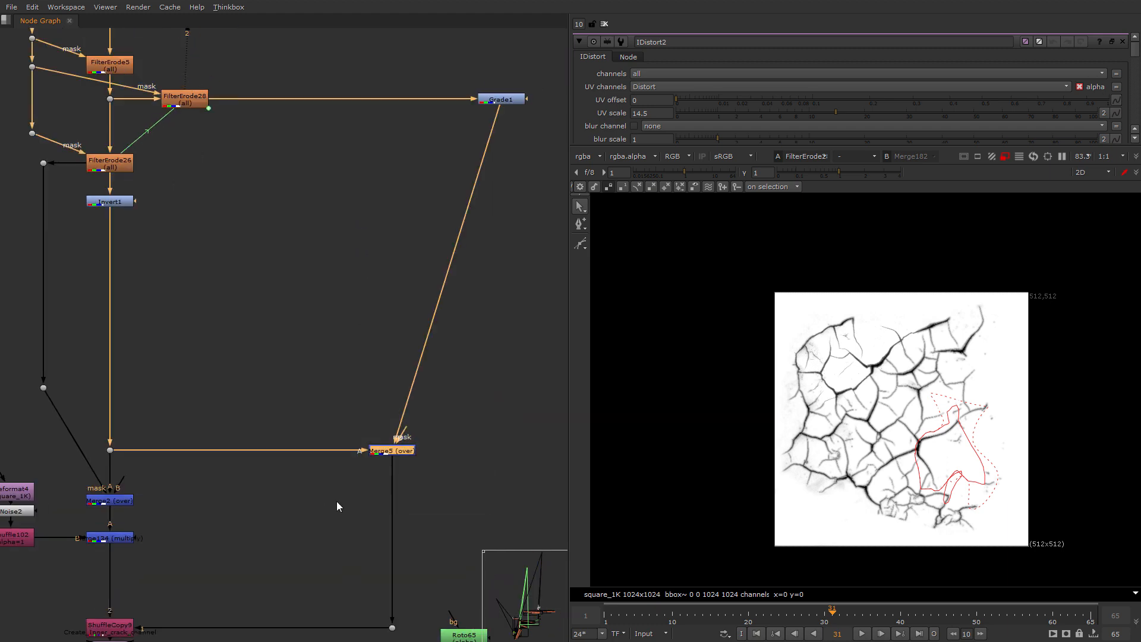
{"action": "key", "text": "1"}
{"action": "scroll", "coordinate": [939, 462], "scroll_direction": "up", "scroll_amount": 3}
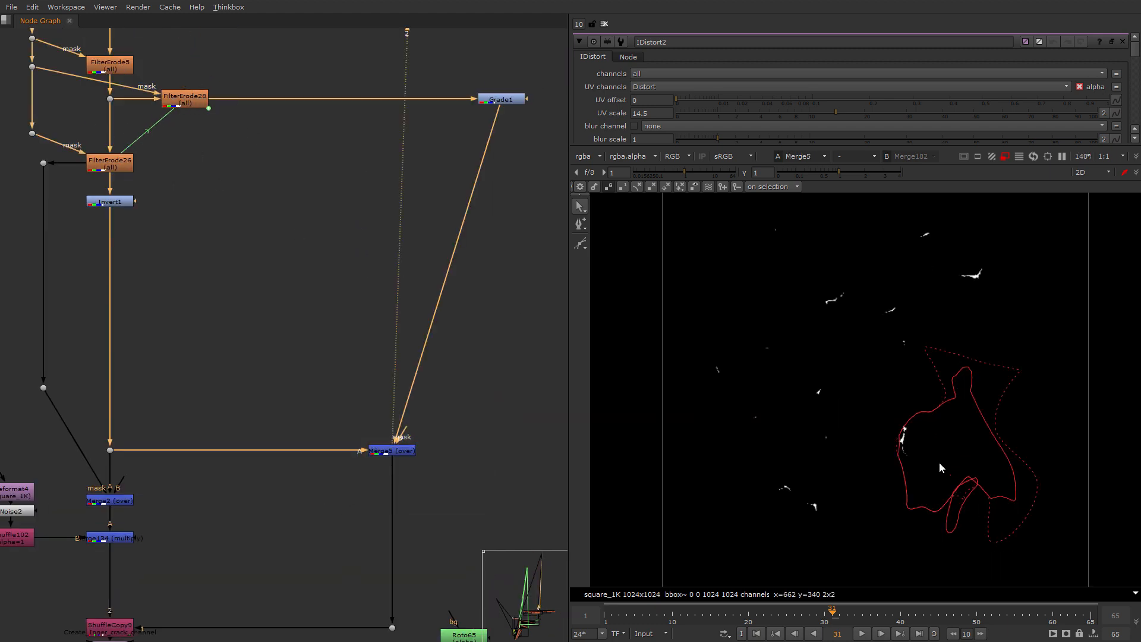
Display the output of the ShuffleCopy9 node labelled Create_Inner_crack_channel and examine that part of the tree.
{"action": "middle_click_drag", "start_coordinate": [123, 456], "coordinate": [242, 174]}
{"action": "scroll", "coordinate": [317, 386], "scroll_direction": "down", "scroll_amount": 2}
{"action": "left_click", "coordinate": [255, 357]}
{"action": "key", "text": "1"}
{"action": "scroll", "coordinate": [253, 356], "scroll_direction": "up", "scroll_amount": 6}
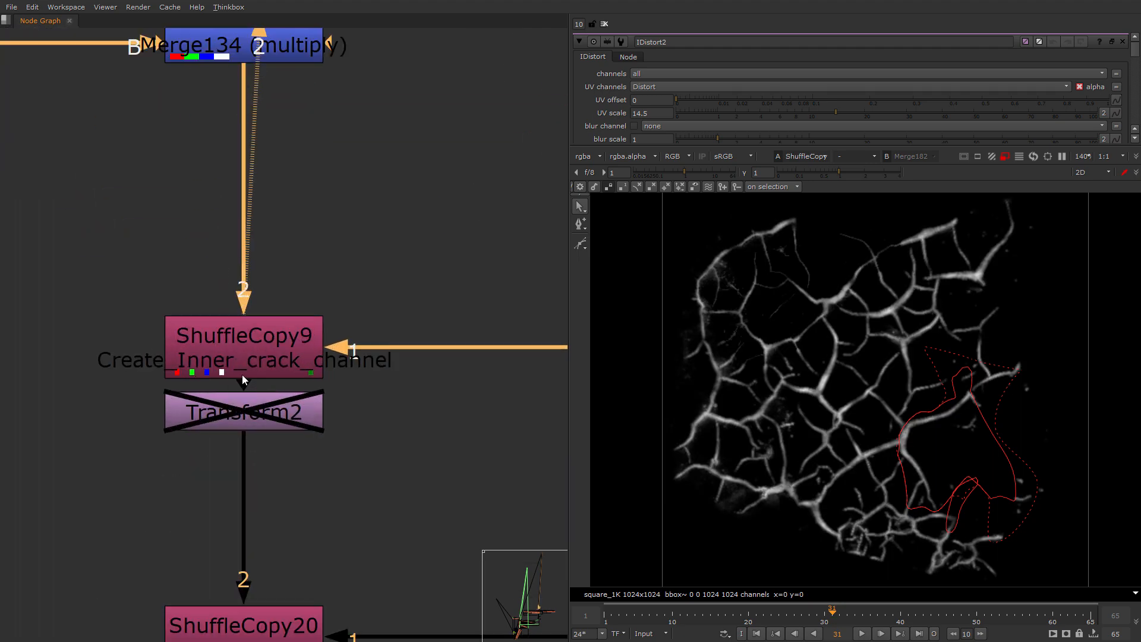
{"action": "scroll", "coordinate": [261, 415], "scroll_direction": "down", "scroll_amount": 4}
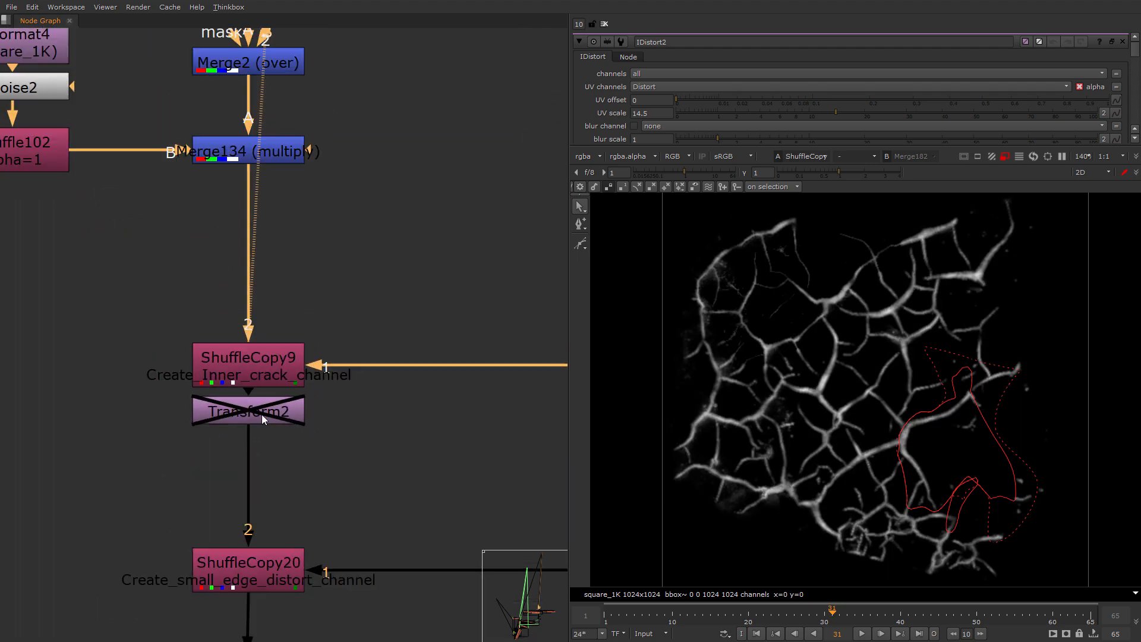
Display the output of Dot11, which feeds ShuffleCopy9, at frame 38.
{"action": "middle_click_drag", "start_coordinate": [438, 421], "coordinate": [163, 429]}
{"action": "left_click_drag", "start_coordinate": [495, 357], "coordinate": [372, 447]}
{"action": "key", "text": "2"}
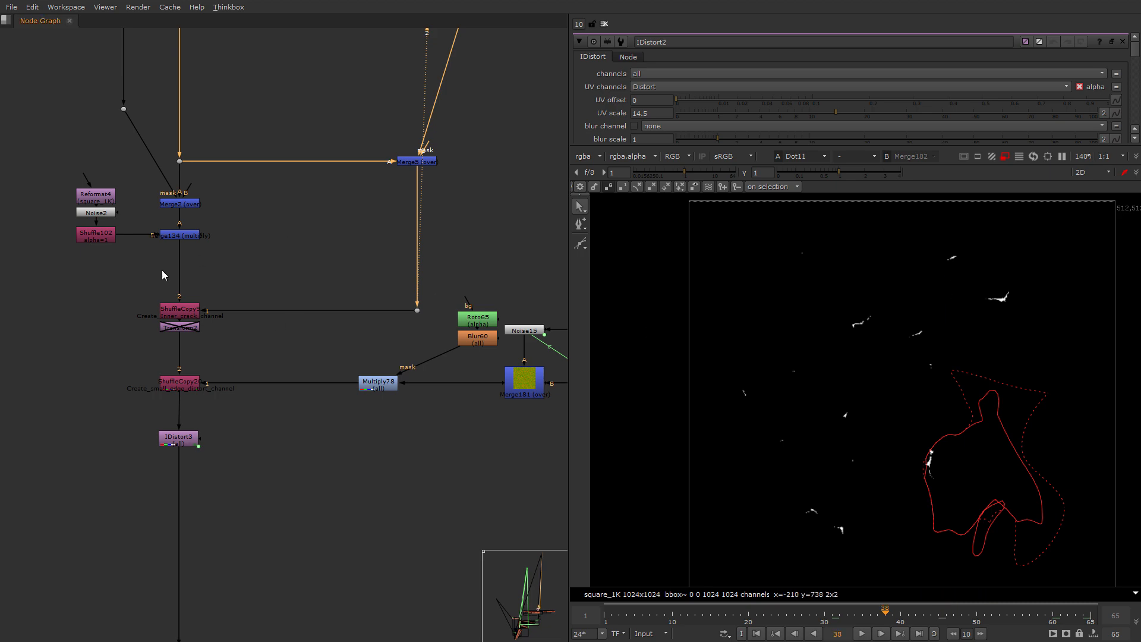
Display the Merge181 noise output that feeds Multiply78 and scrub the timeline to frame 59.
{"action": "scroll", "coordinate": [136, 399], "scroll_direction": "up", "scroll_amount": 3}
{"action": "middle_click_drag", "start_coordinate": [135, 399], "coordinate": [152, 259]}
{"action": "middle_click_drag", "start_coordinate": [399, 273], "coordinate": [333, 399]}
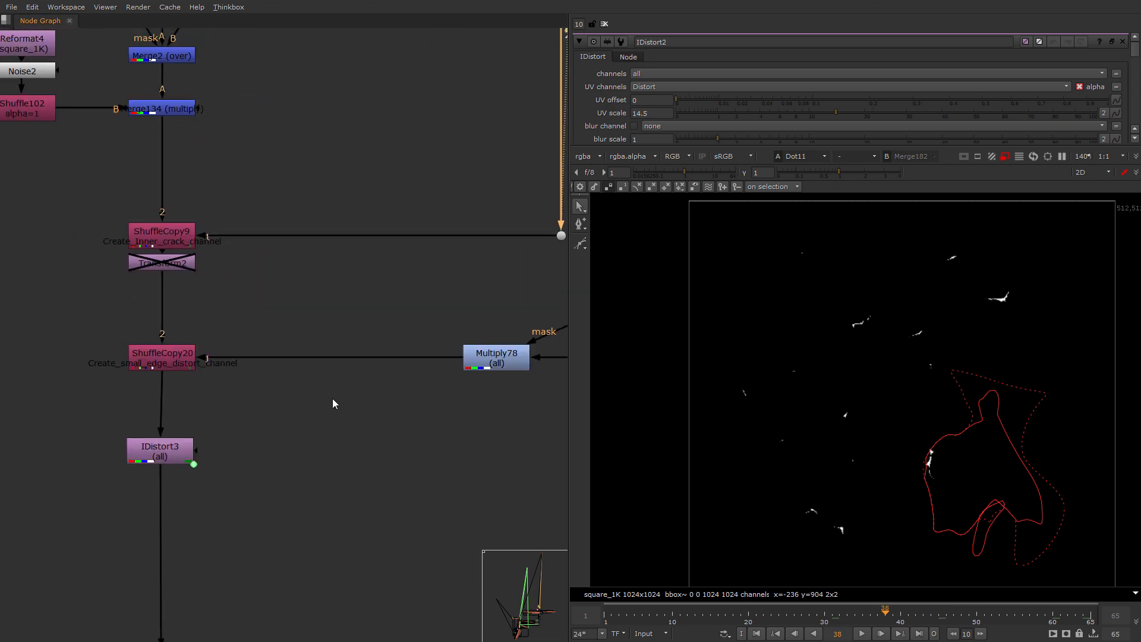
{"action": "scroll", "coordinate": [425, 408], "scroll_direction": "down", "scroll_amount": 4}
{"action": "middle_click_drag", "start_coordinate": [426, 409], "coordinate": [233, 404]}
{"action": "scroll", "coordinate": [380, 413], "scroll_direction": "up", "scroll_amount": 2}
{"action": "middle_click_drag", "start_coordinate": [432, 301], "coordinate": [311, 295]}
{"action": "scroll", "coordinate": [311, 295], "scroll_direction": "up", "scroll_amount": 2}
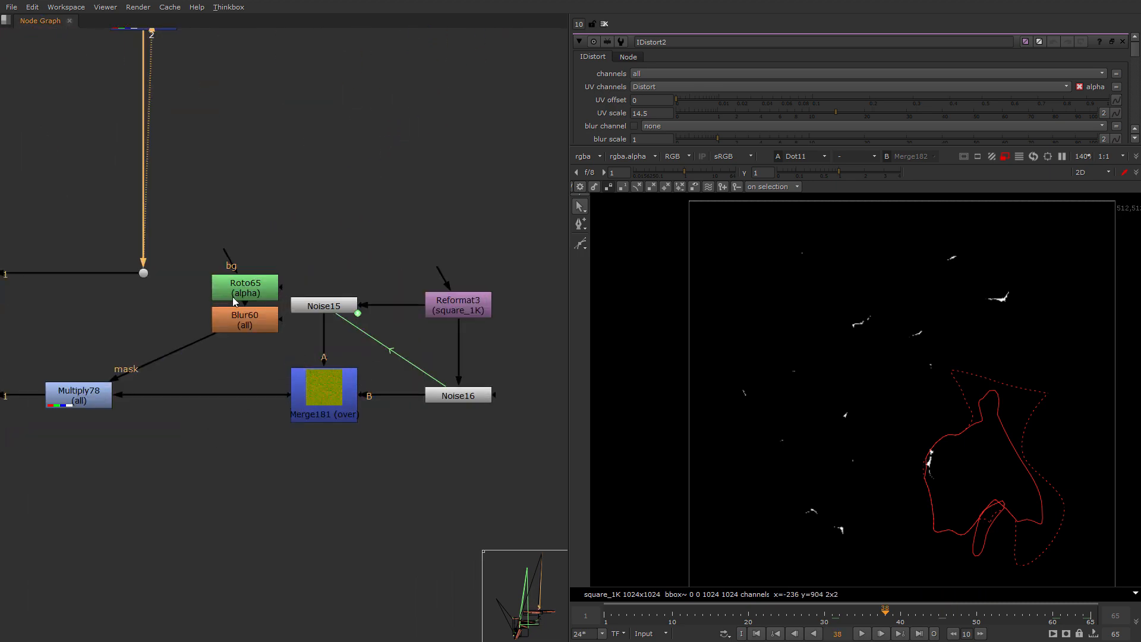
{"action": "left_click", "coordinate": [333, 394]}
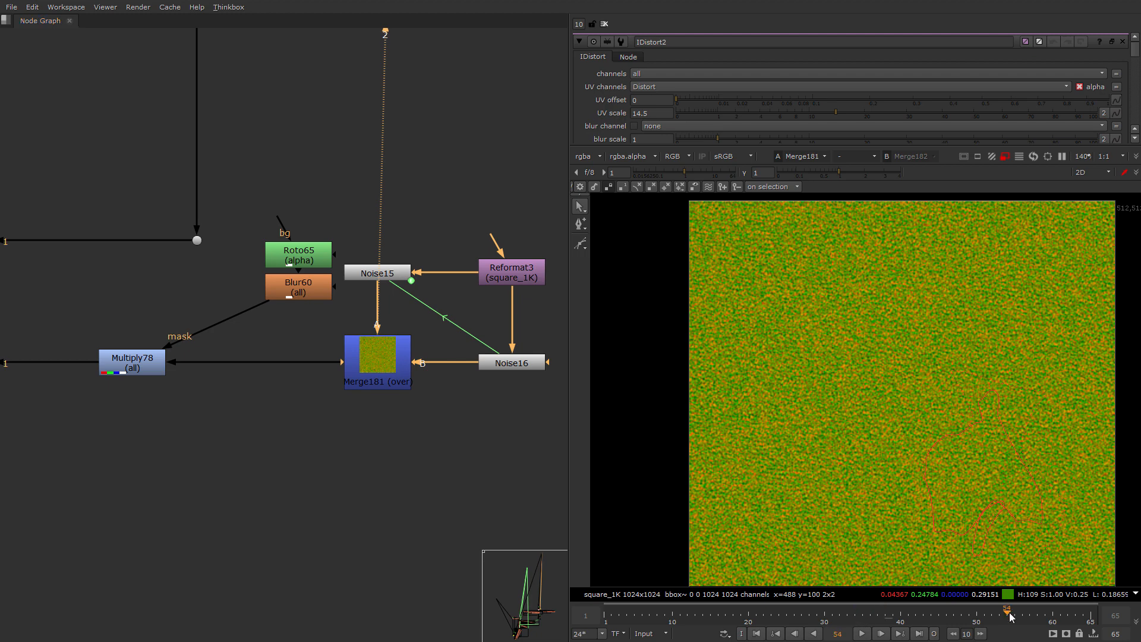
{"action": "left_click_drag", "start_coordinate": [1009, 613], "coordinate": [1045, 614]}
Display the ShuffleCopy20 output and the distorted IDistort3 output to compare the crack edges.
{"action": "scroll", "coordinate": [189, 381], "scroll_direction": "down", "scroll_amount": 6}
{"action": "middle_click_drag", "start_coordinate": [189, 384], "coordinate": [407, 362]}
{"action": "scroll", "coordinate": [386, 358], "scroll_direction": "up", "scroll_amount": 5}
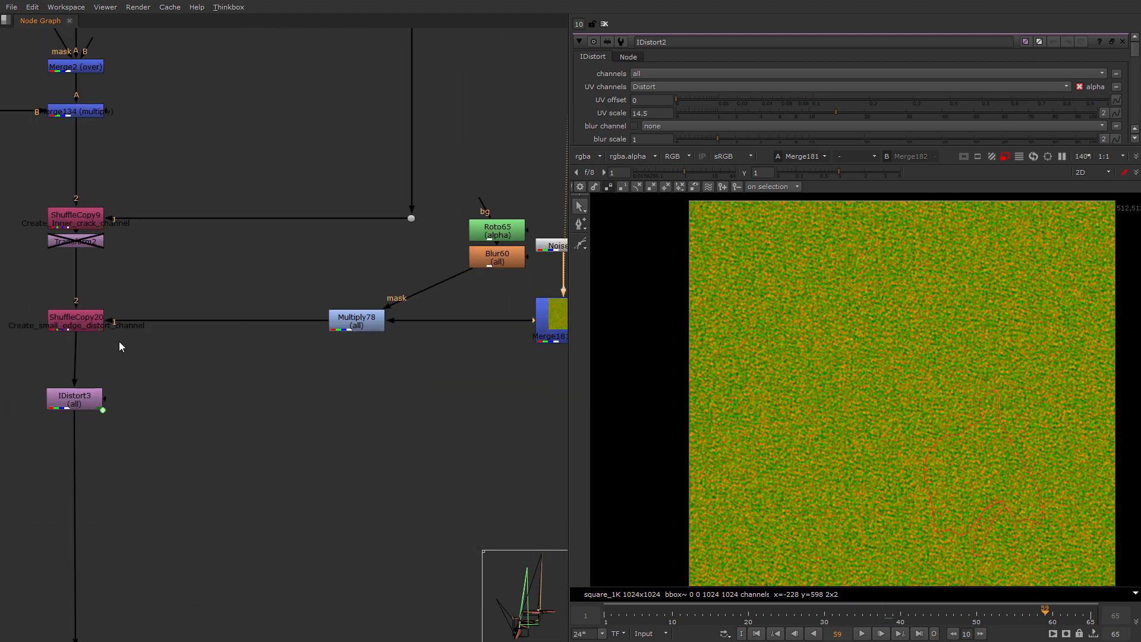
{"action": "left_click", "coordinate": [107, 325]}
{"action": "key", "text": "1"}
{"action": "left_click", "coordinate": [24, 384]}
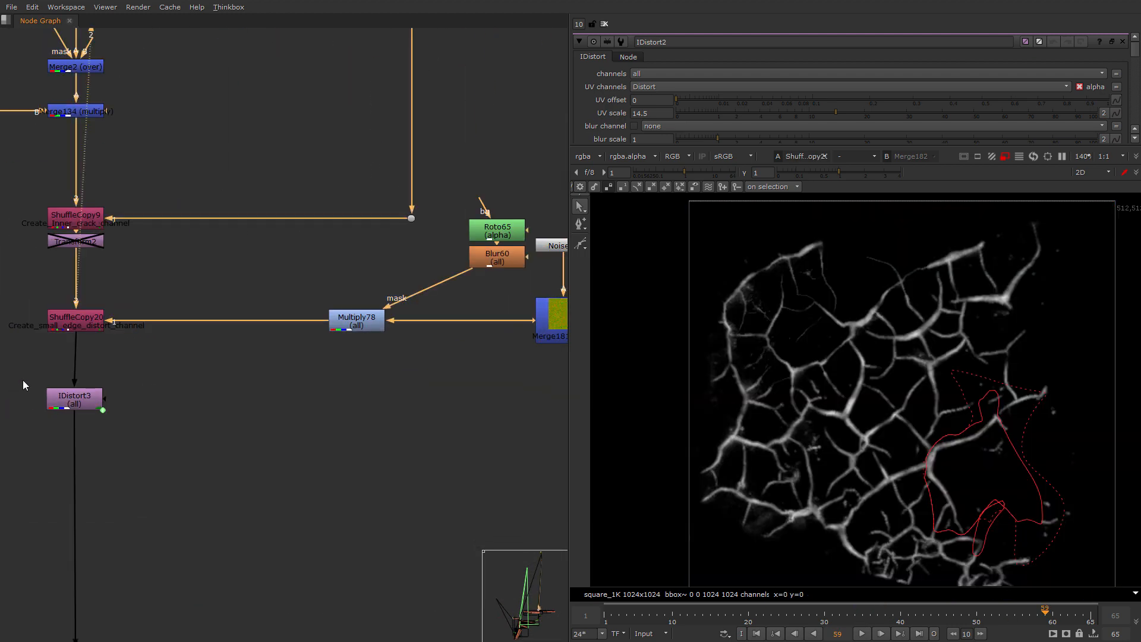
{"action": "left_click_drag", "start_coordinate": [72, 403], "coordinate": [73, 410]}
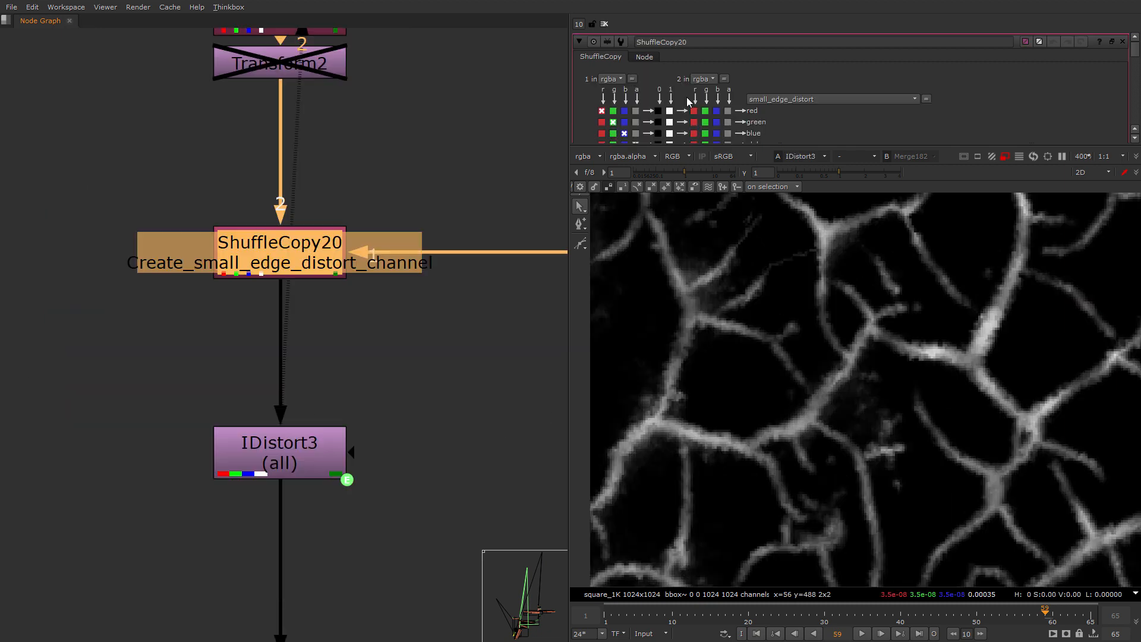
Change the label of the ShuffleCopy20 node to Create_small_edge_distort_layer.
{"action": "left_click", "coordinate": [650, 59]}
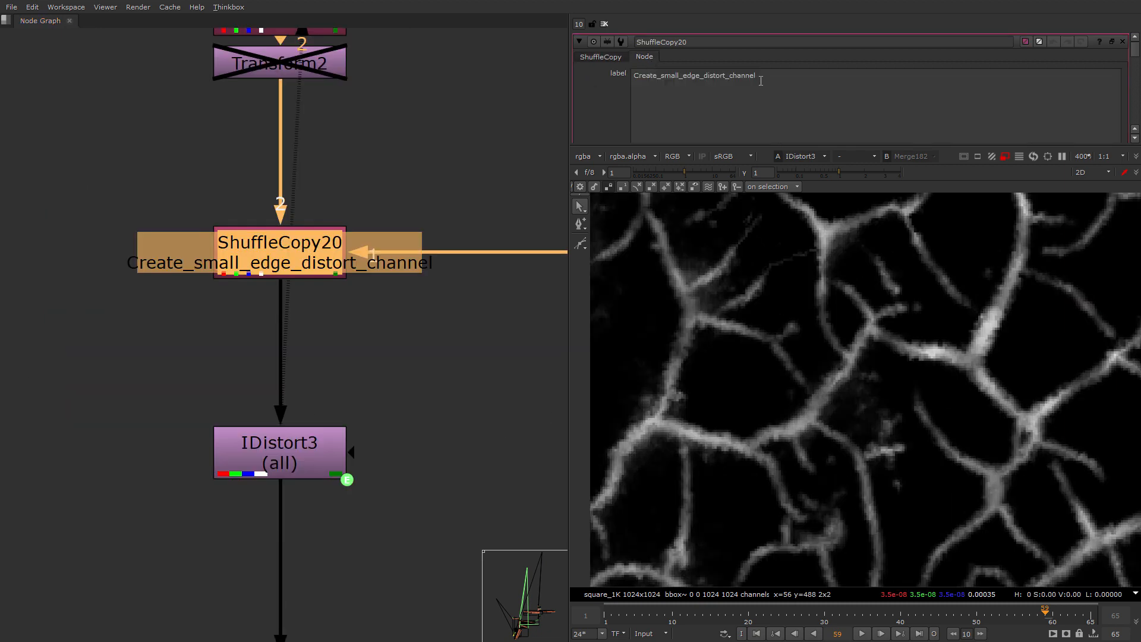
{"action": "left_click_drag", "start_coordinate": [756, 75], "coordinate": [732, 72]}
{"action": "type", "text": "l"}
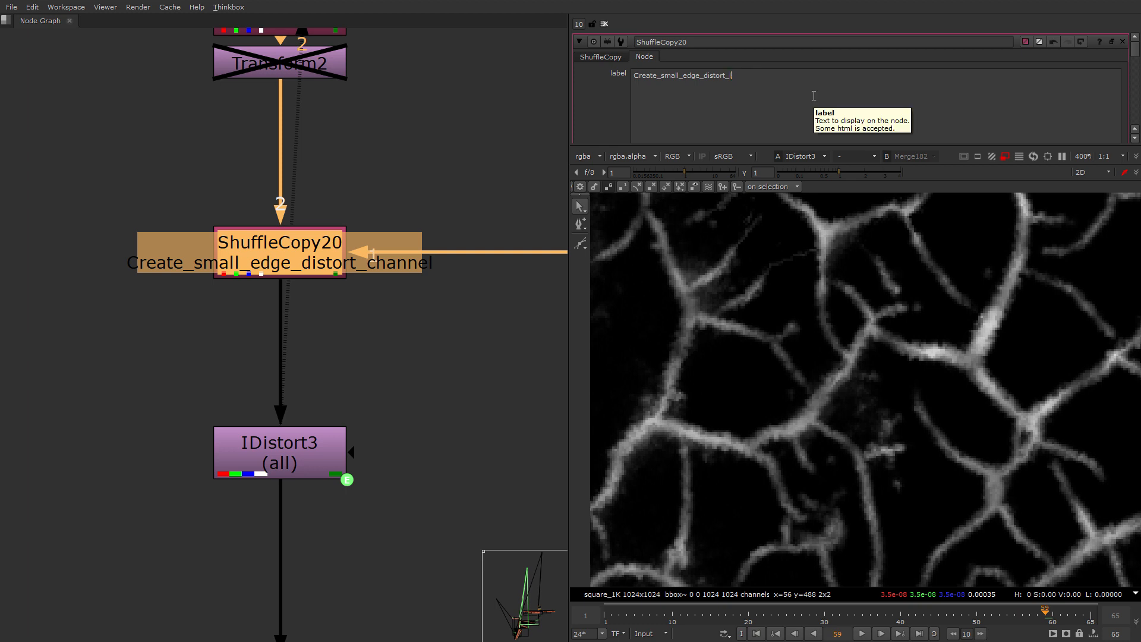
{"action": "type", "text": "ay"}
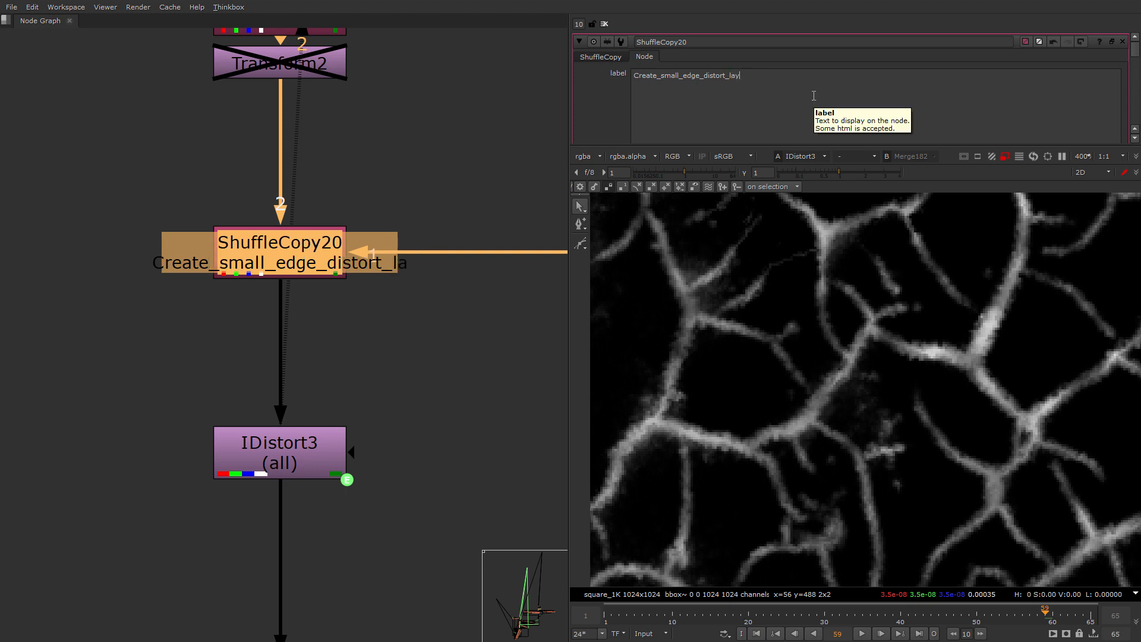
{"action": "type", "text": "er"}
{"action": "middle_click_drag", "start_coordinate": [409, 286], "coordinate": [349, 283]}
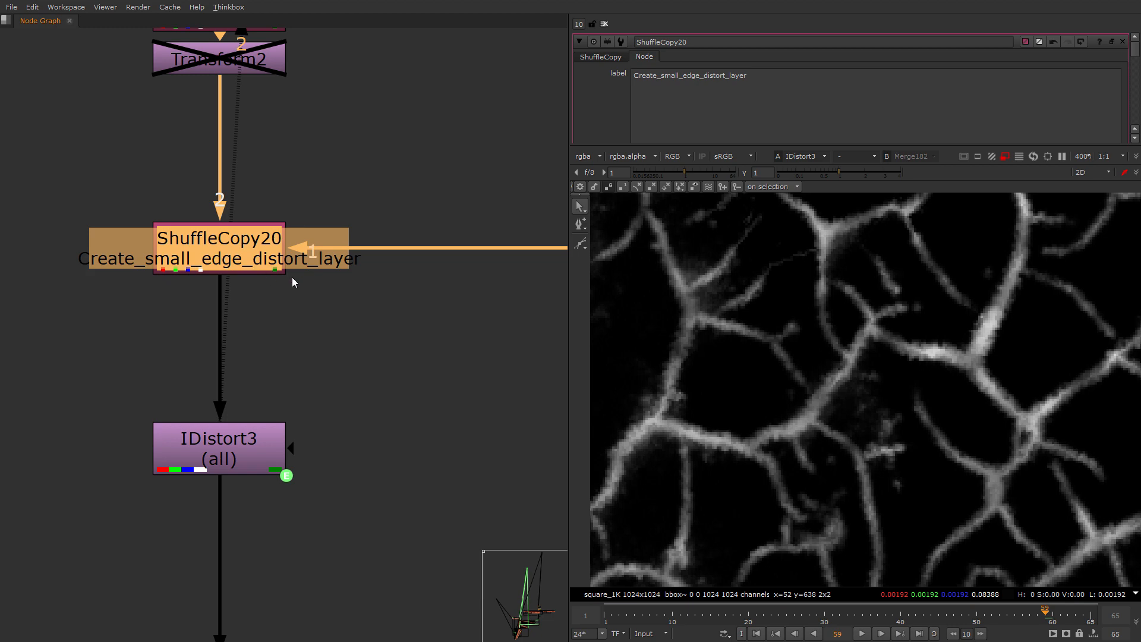
Show the small_edge_distort layer in the viewer and return the display to rgba.
{"action": "left_click", "coordinate": [593, 157]}
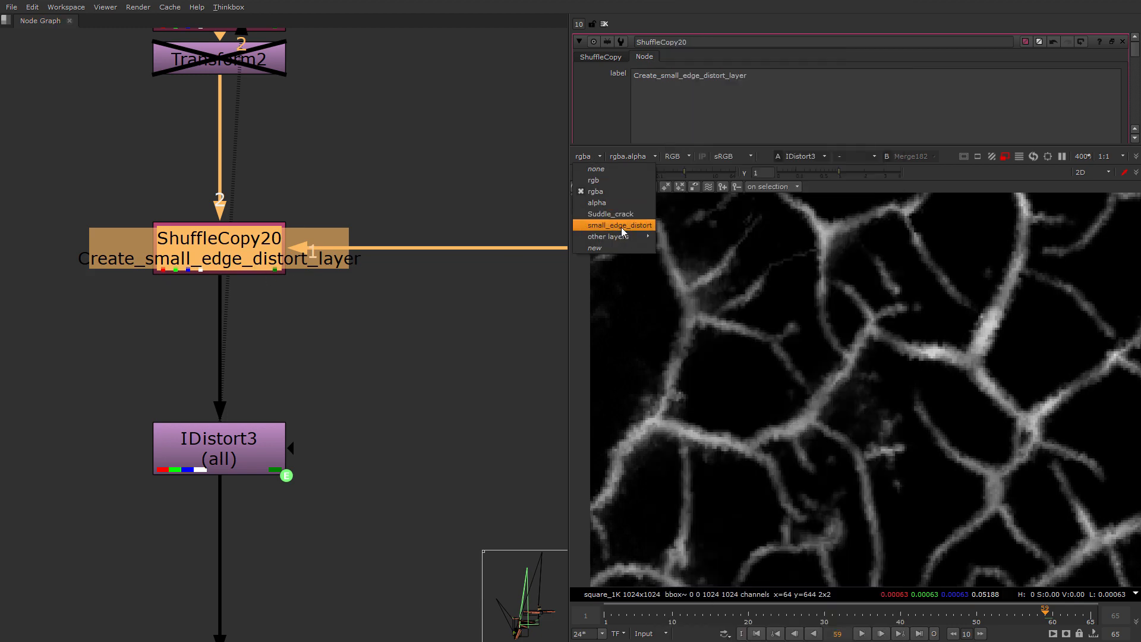
{"action": "left_click", "coordinate": [604, 225]}
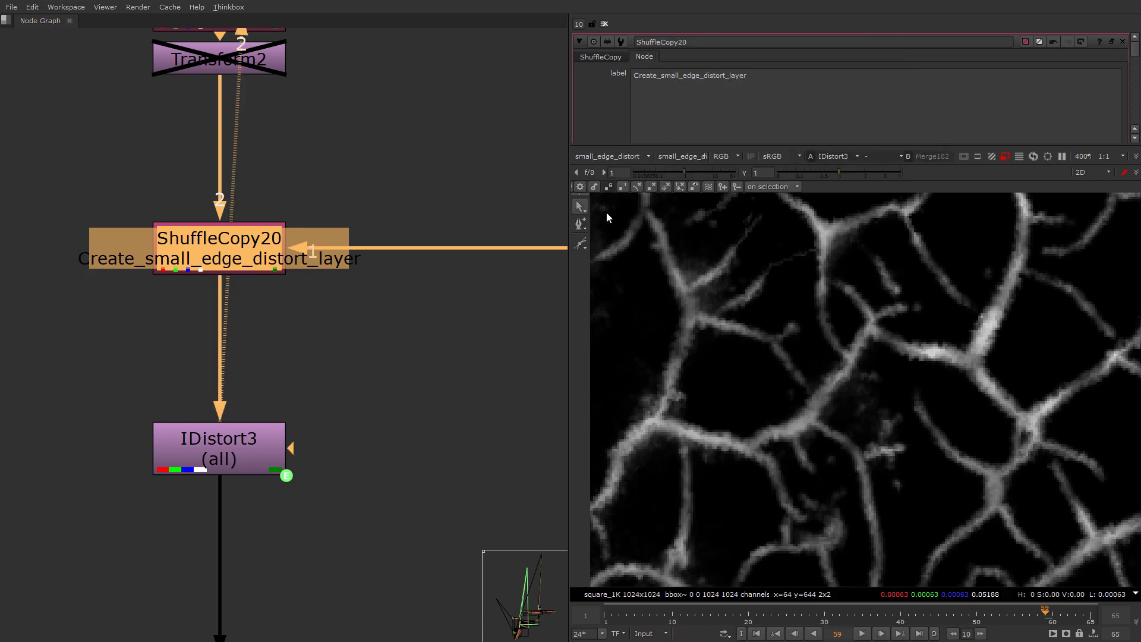
{"action": "left_click", "coordinate": [686, 156]}
{"action": "left_click", "coordinate": [687, 156]}
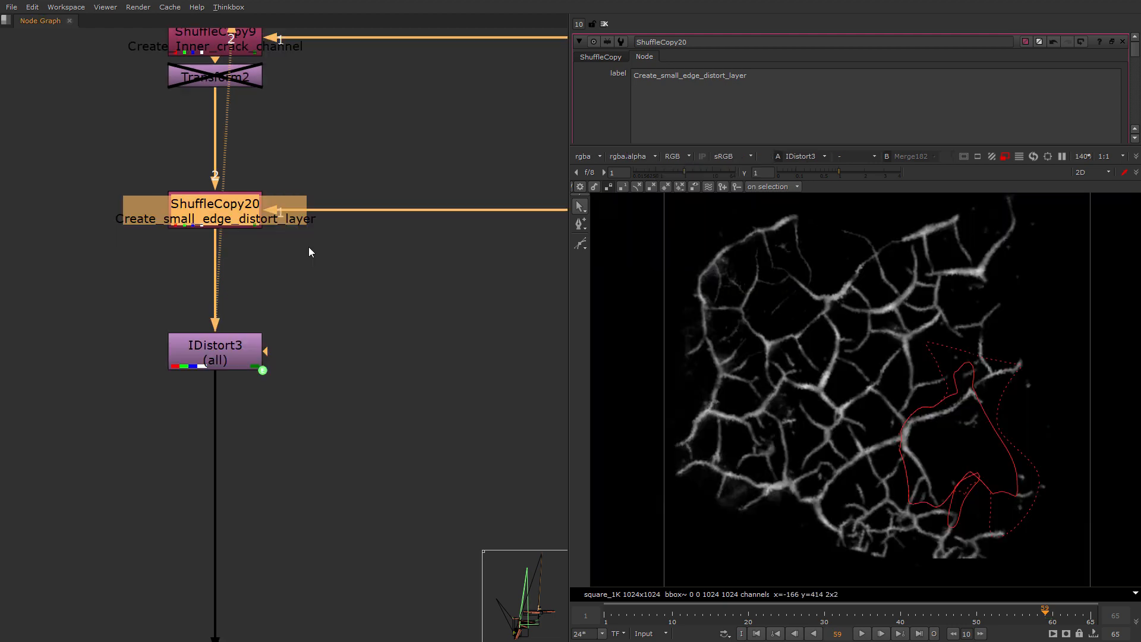
Open the IDistort3 properties and step back one frame to check the distorted crack edges.
{"action": "middle_click_drag", "start_coordinate": [242, 448], "coordinate": [265, 411]}
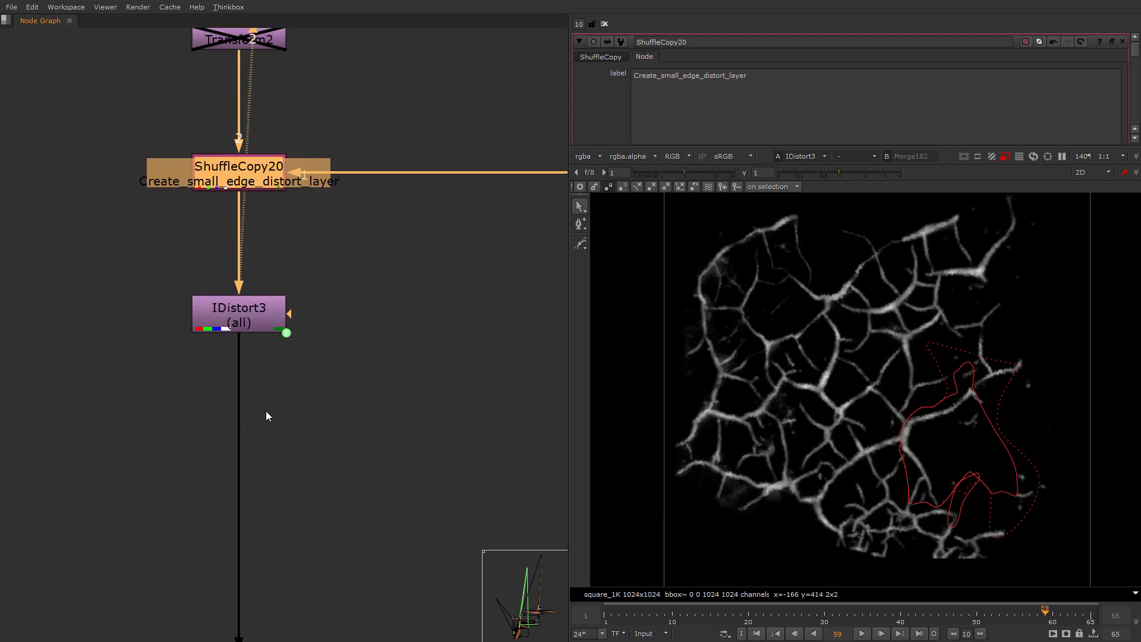
{"action": "double_click", "coordinate": [244, 329]}
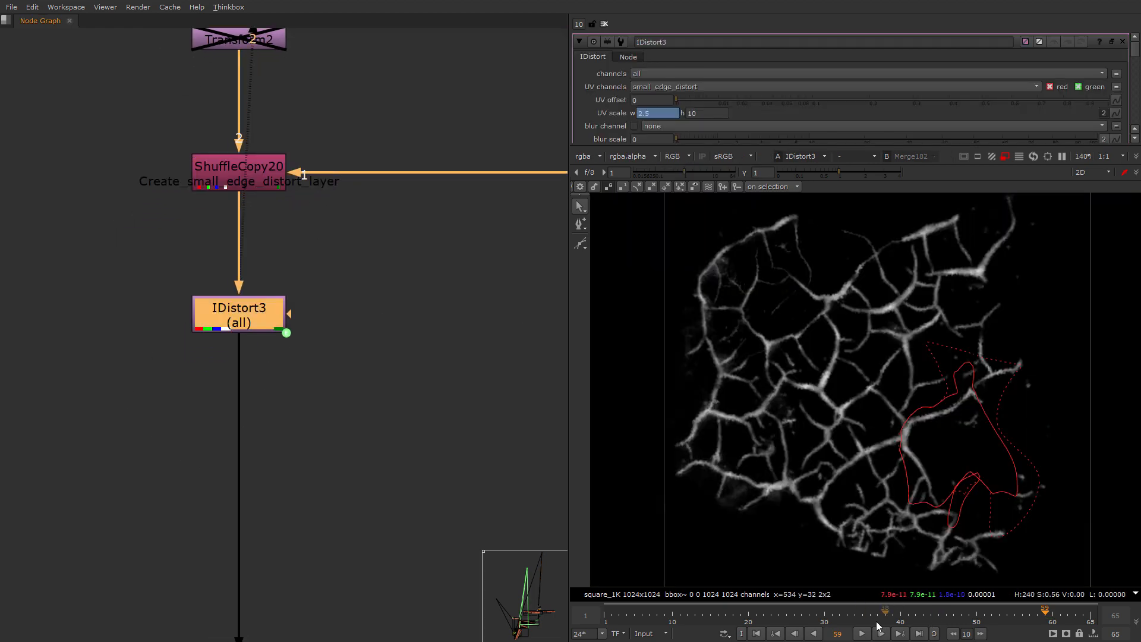
{"action": "key", "text": "Left"}
{"action": "scroll", "coordinate": [840, 409], "scroll_direction": "up", "scroll_amount": 1}
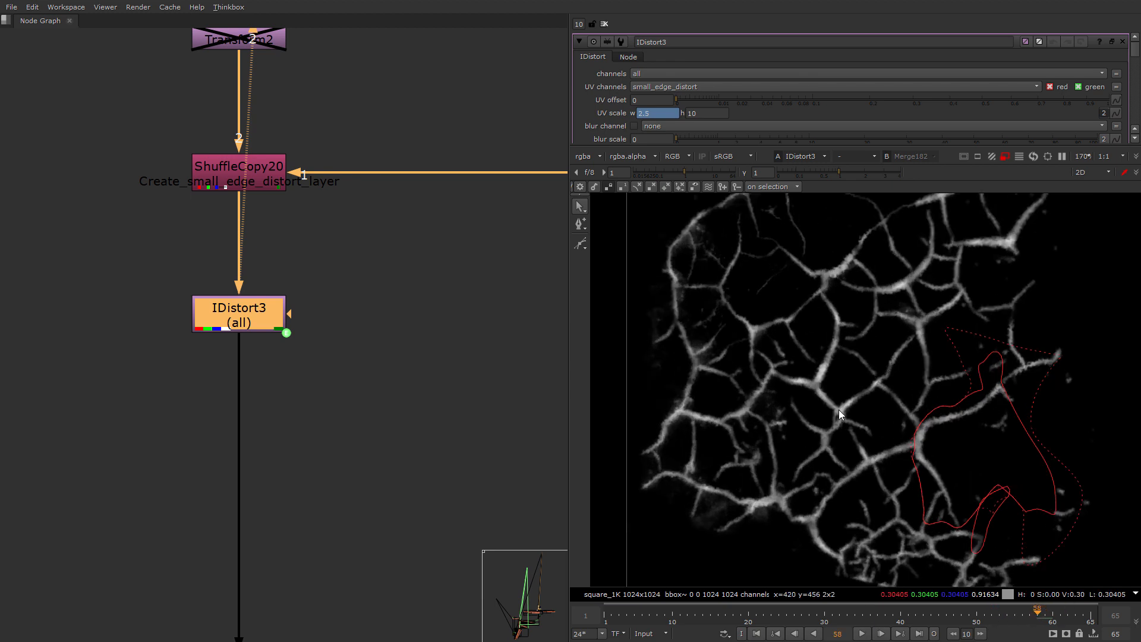
{"action": "scroll", "coordinate": [257, 321], "scroll_direction": "down", "scroll_amount": 1}
{"action": "middle_click_drag", "start_coordinate": [256, 321], "coordinate": [173, 377]}
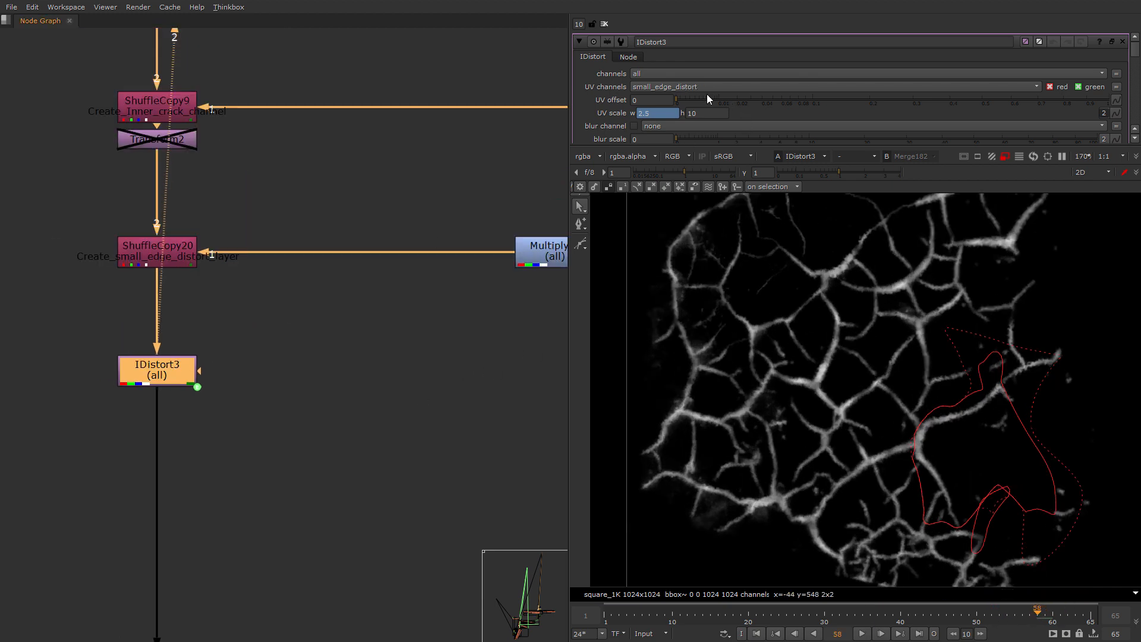
Widen the node graph area and bring the FrameHold and Switch groups below IDistort3 into view.
{"action": "scroll", "coordinate": [189, 371], "scroll_direction": "down", "scroll_amount": 6}
{"action": "middle_click_drag", "start_coordinate": [162, 494], "coordinate": [409, 365]}
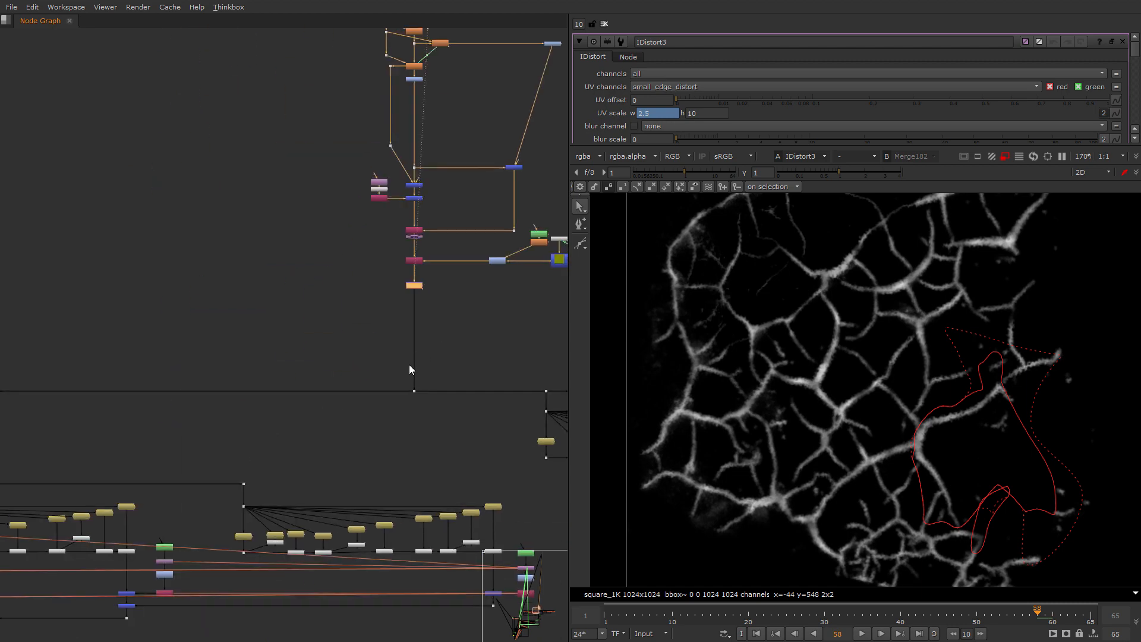
{"action": "scroll", "coordinate": [418, 374], "scroll_direction": "down", "scroll_amount": 5}
{"action": "middle_click_drag", "start_coordinate": [312, 414], "coordinate": [108, 377]}
{"action": "middle_click_drag", "start_coordinate": [260, 366], "coordinate": [132, 426]}
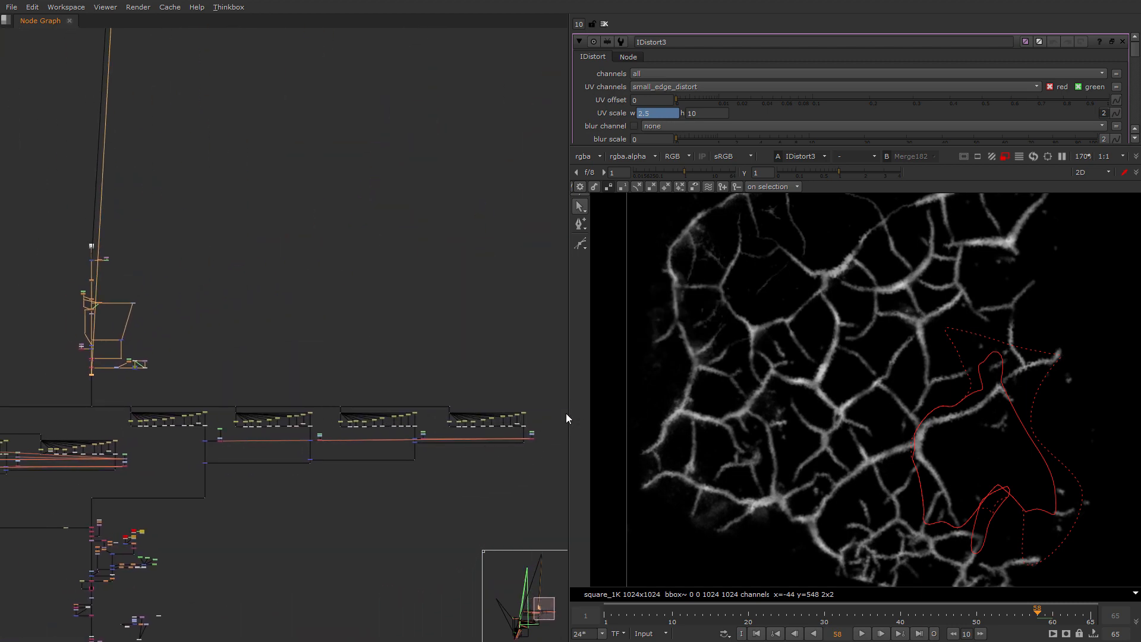
{"action": "left_click_drag", "start_coordinate": [569, 413], "coordinate": [682, 423]}
{"action": "middle_click_drag", "start_coordinate": [317, 509], "coordinate": [429, 433]}
{"action": "scroll", "coordinate": [163, 369], "scroll_direction": "up", "scroll_amount": 10}
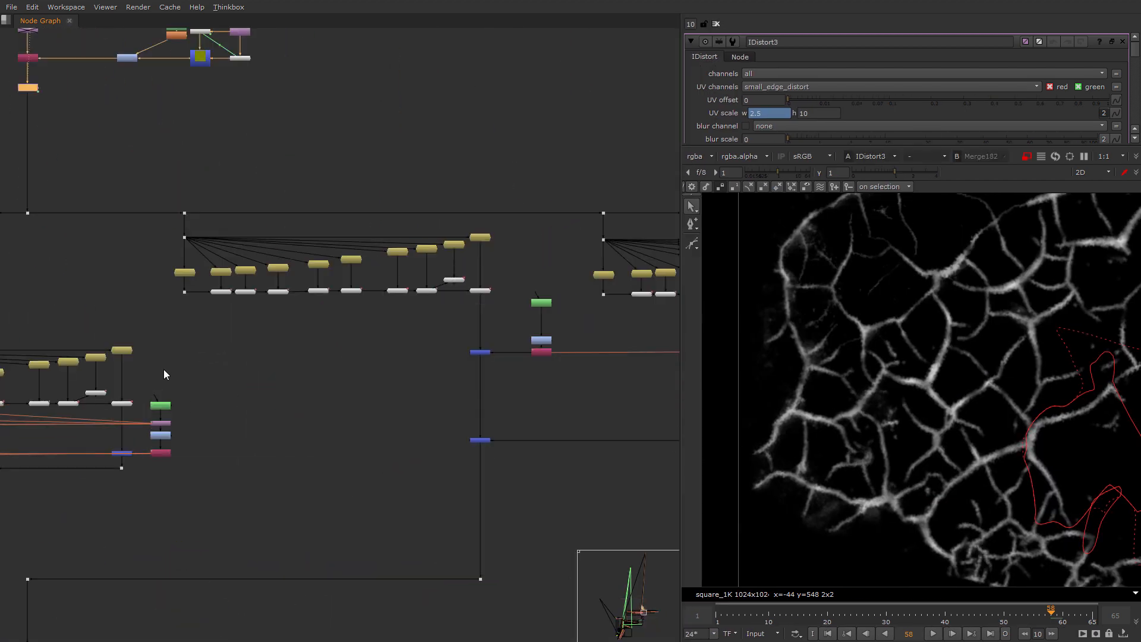
Display the frame 0 FrameHold output and the Switch100 output, with the whole image visible in the viewer.
{"action": "left_click", "coordinate": [198, 337]}
{"action": "key", "text": "1"}
{"action": "middle_click_drag", "start_coordinate": [298, 397], "coordinate": [240, 409]}
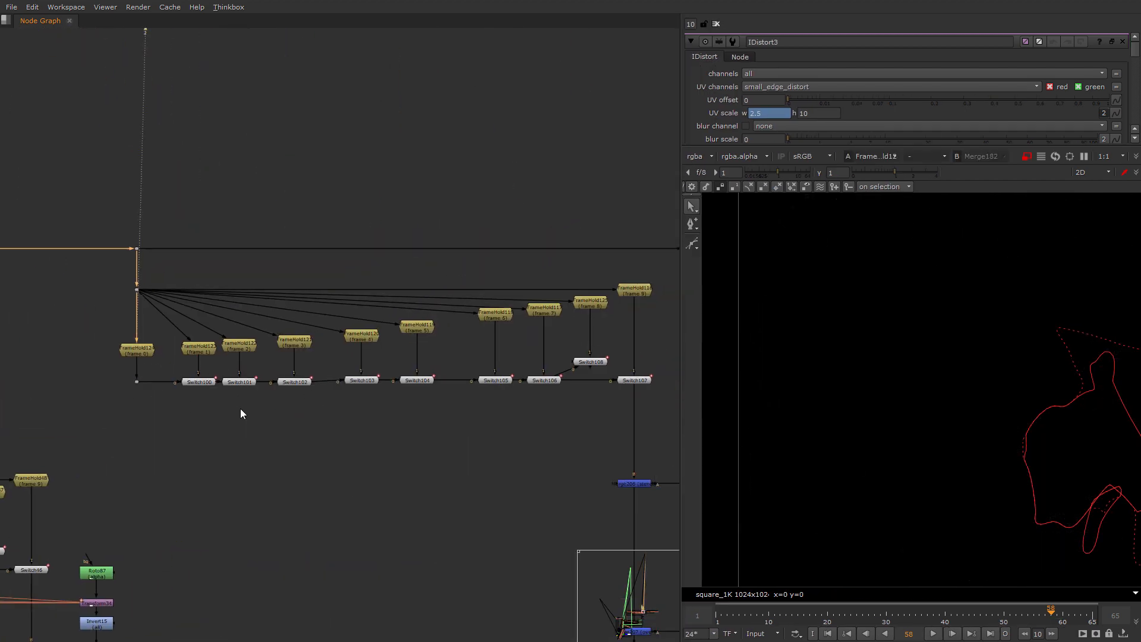
{"action": "left_click", "coordinate": [202, 385]}
{"action": "key", "text": "1"}
{"action": "middle_click_drag", "start_coordinate": [403, 434], "coordinate": [240, 447]}
{"action": "scroll", "coordinate": [240, 447], "scroll_direction": "down", "scroll_amount": 2}
{"action": "scroll", "coordinate": [922, 471], "scroll_direction": "down", "scroll_amount": 1}
{"action": "middle_click_drag", "start_coordinate": [921, 471], "coordinate": [886, 454]}
{"action": "scroll", "coordinate": [922, 456], "scroll_direction": "down", "scroll_amount": 3}
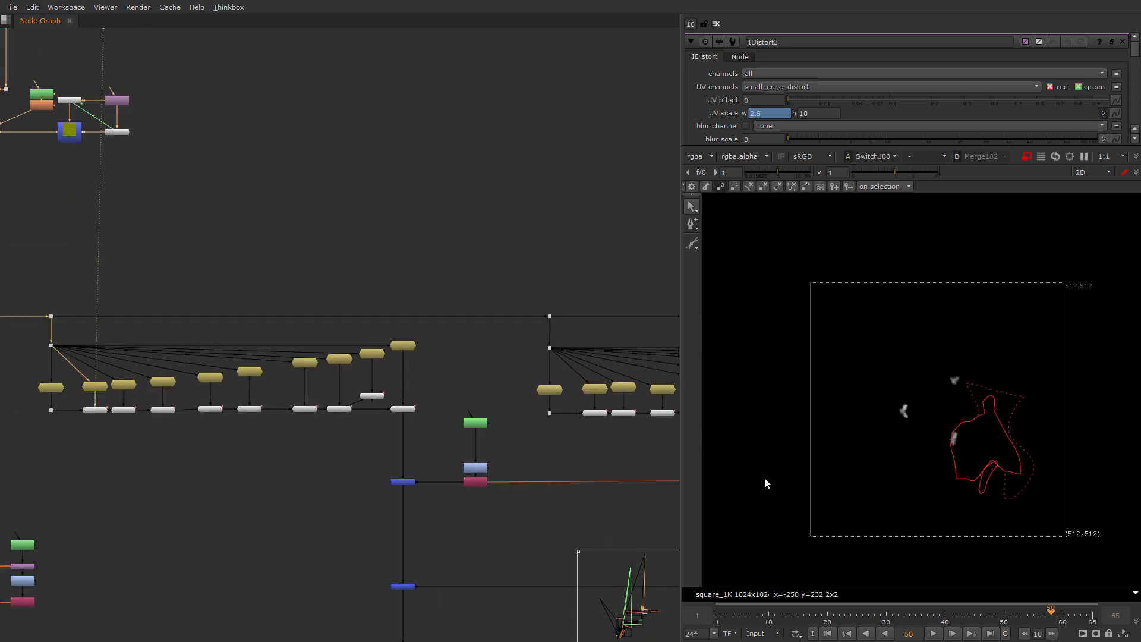
Display the outputs from Switch101 through Switch107 one after another to check how the cracks grow.
{"action": "scroll", "coordinate": [76, 388], "scroll_direction": "up", "scroll_amount": 3}
{"action": "left_click", "coordinate": [160, 425]}
{"action": "key", "text": "1"}
{"action": "left_click", "coordinate": [230, 424]}
{"action": "key", "text": "1"}
{"action": "left_click", "coordinate": [307, 425]}
{"action": "key", "text": "1"}
{"action": "left_click", "coordinate": [381, 425]}
{"action": "key", "text": "1"}
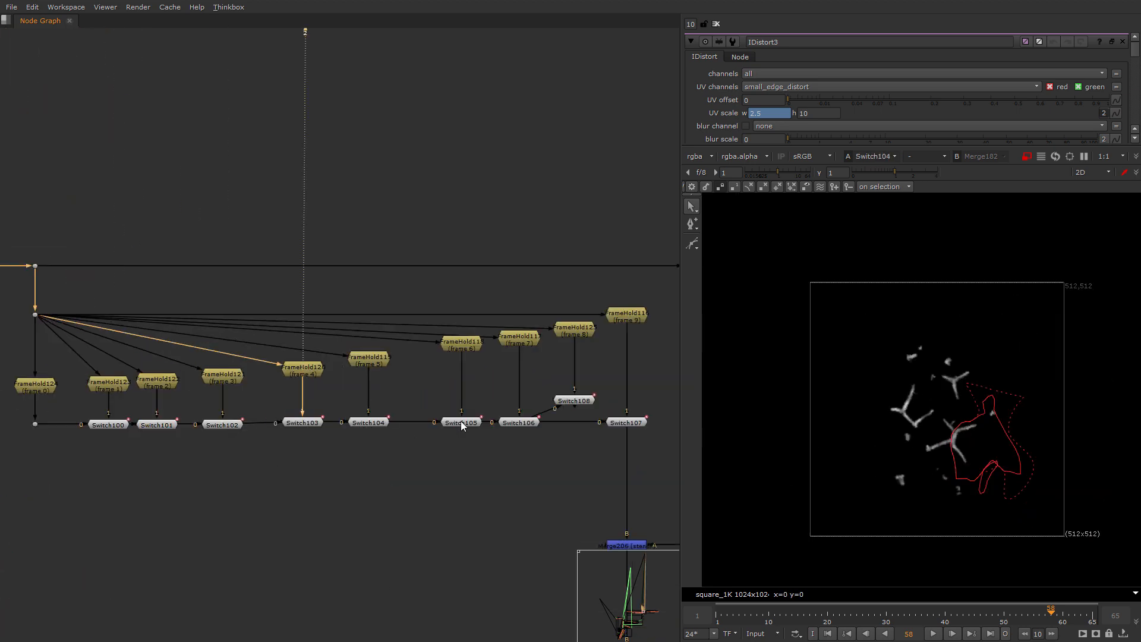
{"action": "left_click", "coordinate": [461, 422]}
{"action": "left_click", "coordinate": [621, 424]}
{"action": "key", "text": "1"}
Open the Roto properties beside the first two FrameHold groups, ending with Roto93, to view their mask shapes.
{"action": "middle_click_drag", "start_coordinate": [615, 502], "coordinate": [358, 394]}
{"action": "key", "text": "2"}
{"action": "scroll", "coordinate": [541, 450], "scroll_direction": "down", "scroll_amount": 4}
{"action": "scroll", "coordinate": [579, 443], "scroll_direction": "up", "scroll_amount": 3}
{"action": "double_click", "coordinate": [577, 443]}
{"action": "scroll", "coordinate": [573, 435], "scroll_direction": "down", "scroll_amount": 2}
{"action": "double_click", "coordinate": [310, 364]}
{"action": "middle_click_drag", "start_coordinate": [670, 361], "coordinate": [354, 406]}
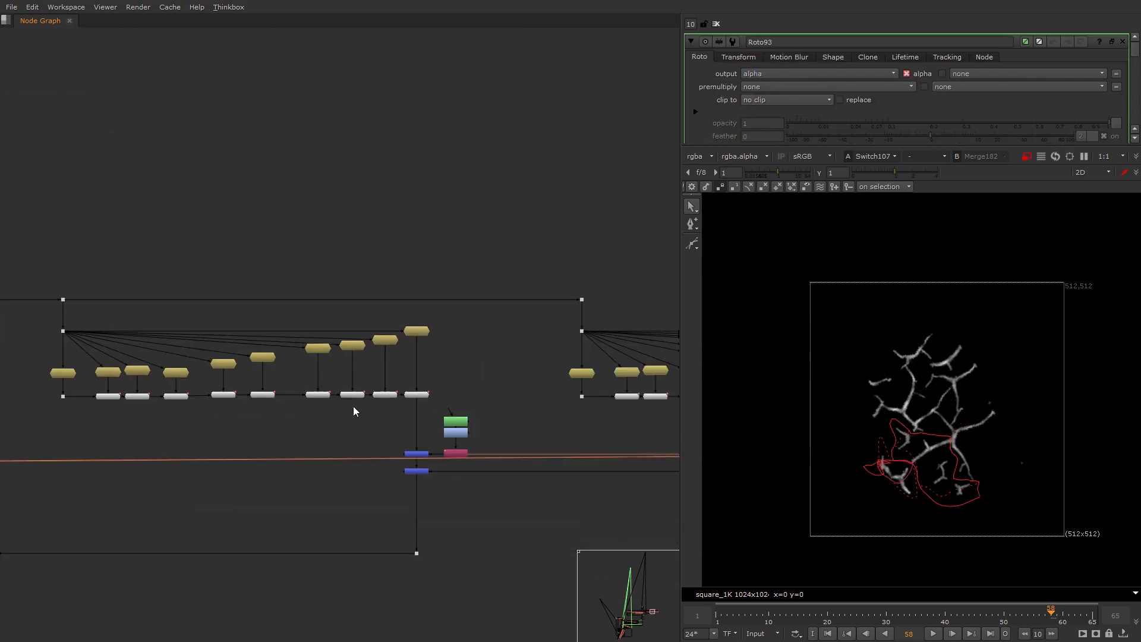
Open the Roto91 and Roto90 properties to view the mask shapes of the remaining FrameHold groups.
{"action": "double_click", "coordinate": [466, 424]}
{"action": "middle_click_drag", "start_coordinate": [648, 428], "coordinate": [343, 411]}
{"action": "scroll", "coordinate": [614, 412], "scroll_direction": "up", "scroll_amount": 4}
{"action": "middle_click_drag", "start_coordinate": [615, 412], "coordinate": [384, 419]}
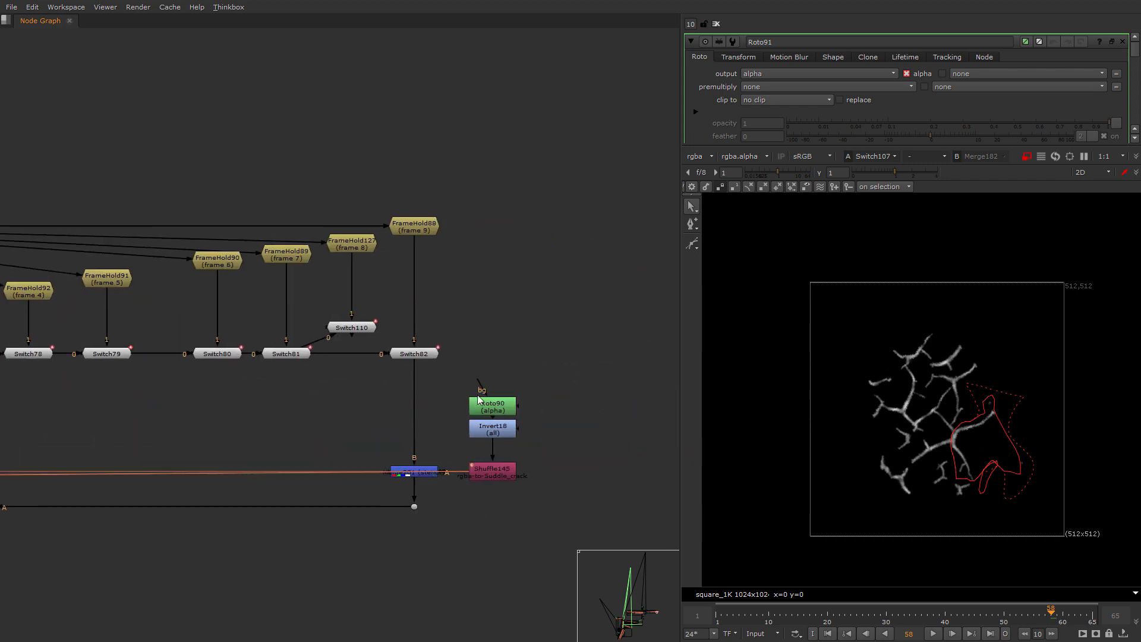
{"action": "double_click", "coordinate": [490, 407]}
{"action": "scroll", "coordinate": [220, 419], "scroll_direction": "down", "scroll_amount": 10}
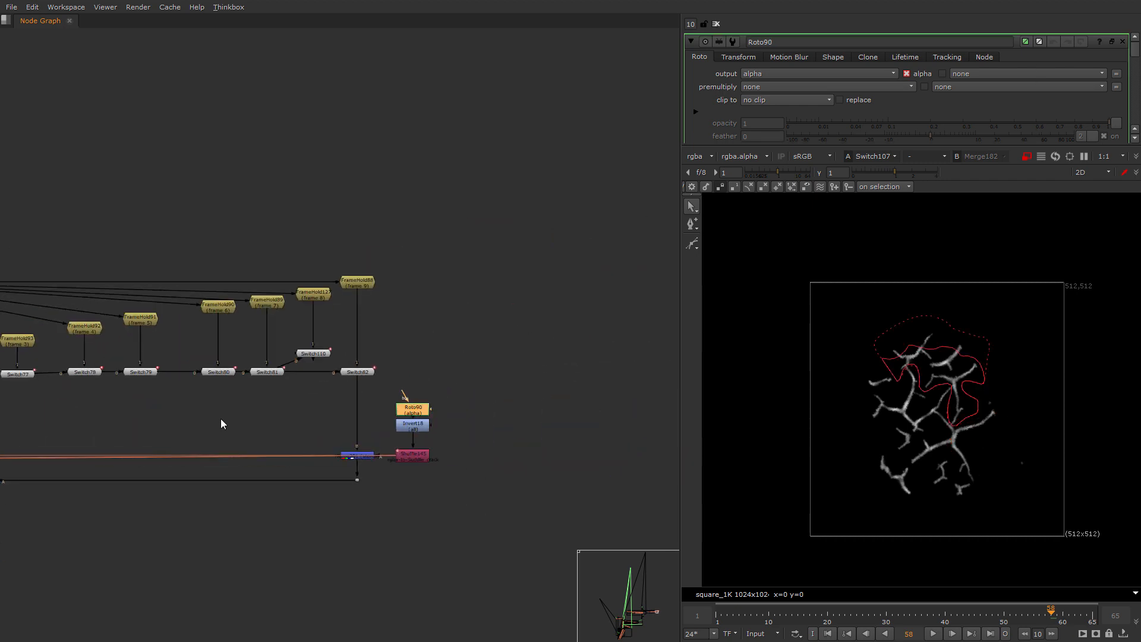
Return to the first FrameHold group below IDistort3 and select the Merge206 node under Switch107.
{"action": "middle_click_drag", "start_coordinate": [64, 238], "coordinate": [350, 389]}
{"action": "scroll", "coordinate": [288, 466], "scroll_direction": "up", "scroll_amount": 5}
{"action": "middle_click_drag", "start_coordinate": [33, 395], "coordinate": [349, 206]}
{"action": "scroll", "coordinate": [289, 470], "scroll_direction": "up", "scroll_amount": 6}
{"action": "scroll", "coordinate": [326, 466], "scroll_direction": "down", "scroll_amount": 7}
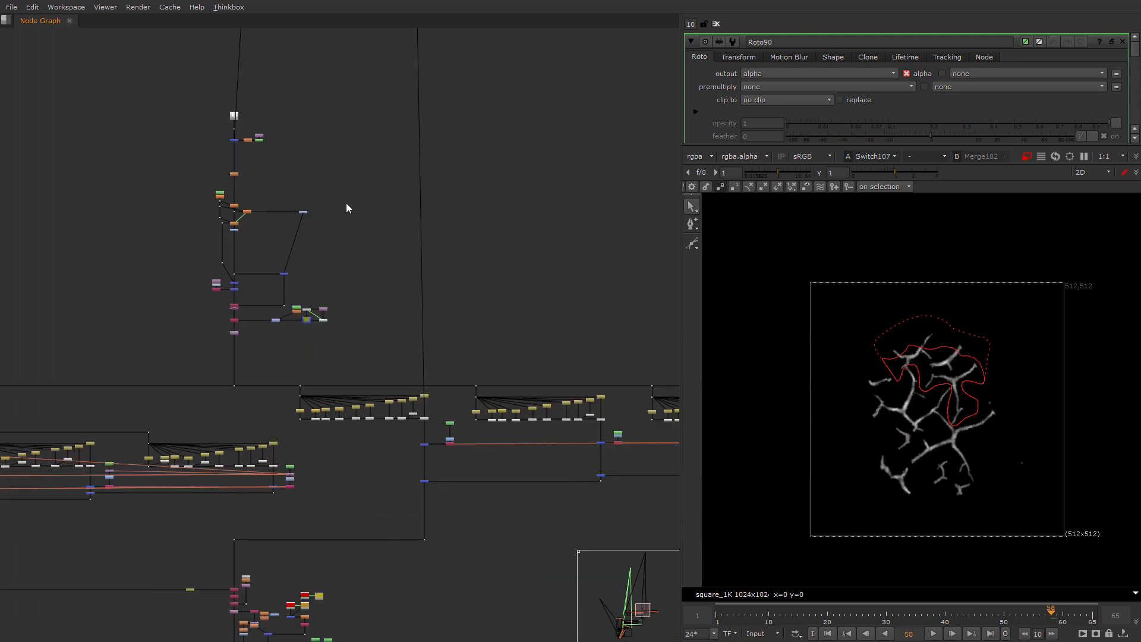
{"action": "scroll", "coordinate": [432, 428], "scroll_direction": "up", "scroll_amount": 5}
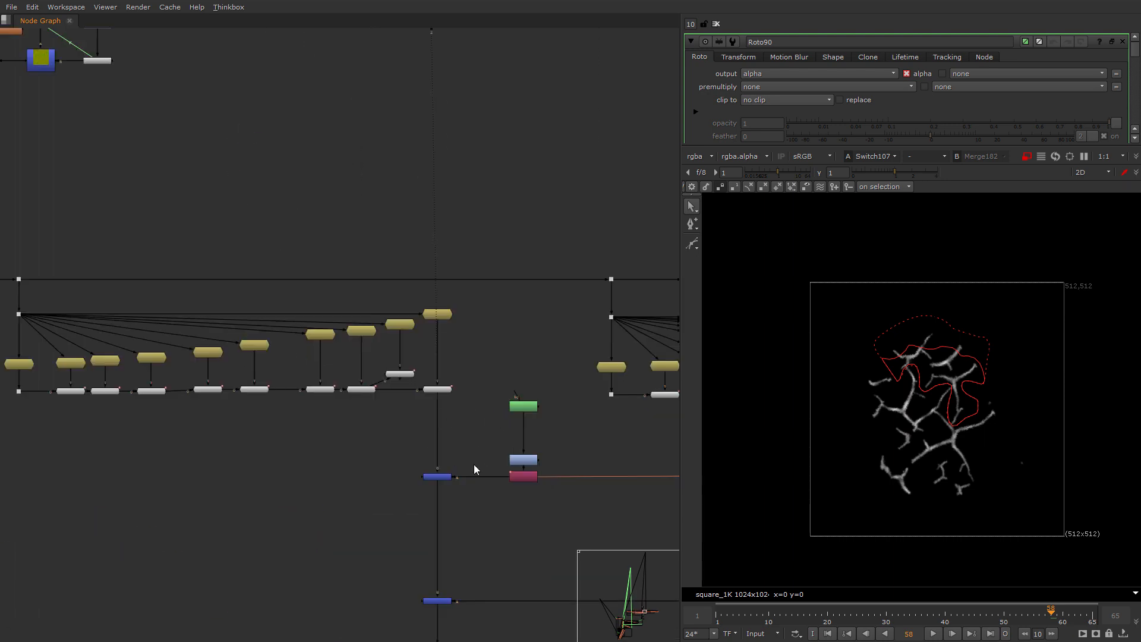
{"action": "middle_click_drag", "start_coordinate": [466, 517], "coordinate": [460, 325]}
{"action": "left_click_drag", "start_coordinate": [466, 408], "coordinate": [434, 405]}
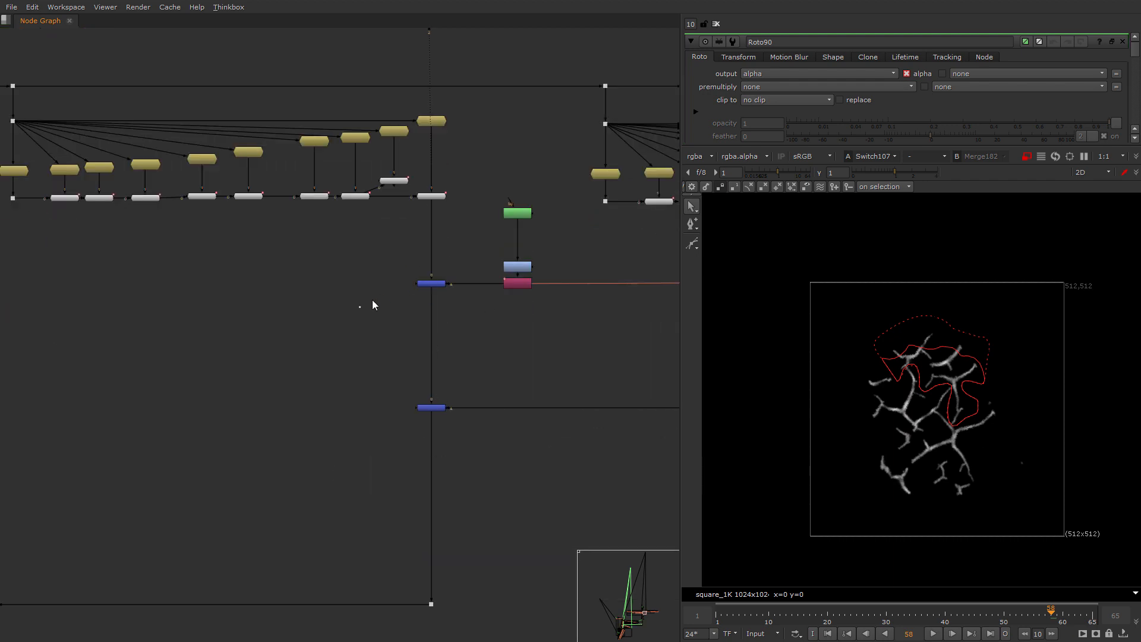
{"action": "left_click_drag", "start_coordinate": [372, 301], "coordinate": [491, 228]}
{"action": "scroll", "coordinate": [60, 203], "scroll_direction": "up", "scroll_amount": 2}
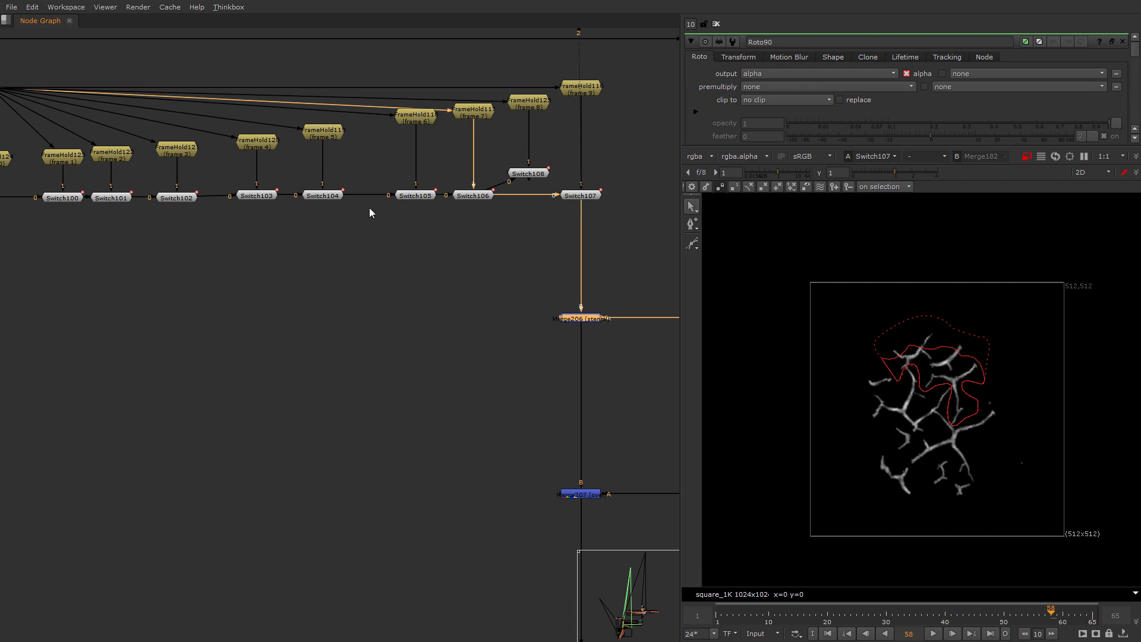
Display the output of Merge206 and follow the graph to the neighbouring FrameHold group ending in Switch99.
{"action": "key", "text": "1"}
{"action": "scroll", "coordinate": [535, 359], "scroll_direction": "down", "scroll_amount": 3}
{"action": "middle_click_drag", "start_coordinate": [534, 360], "coordinate": [377, 356]}
{"action": "middle_click_drag", "start_coordinate": [589, 412], "coordinate": [297, 428]}
{"action": "middle_click_drag", "start_coordinate": [462, 393], "coordinate": [333, 390]}
{"action": "scroll", "coordinate": [447, 353], "scroll_direction": "up", "scroll_amount": 2}
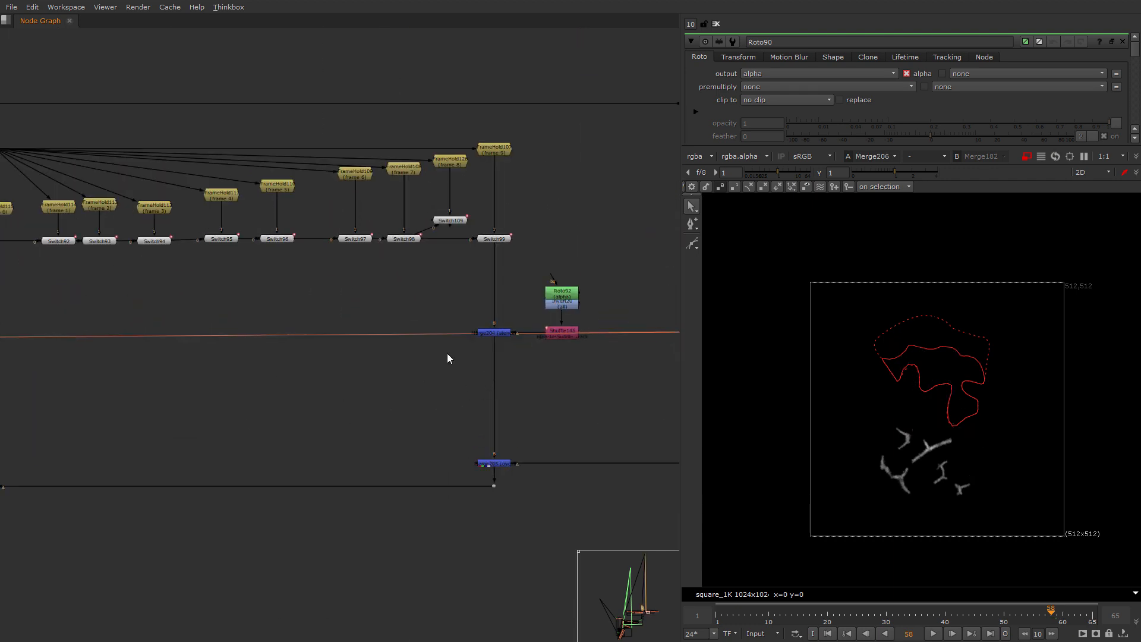
{"action": "scroll", "coordinate": [265, 273], "scroll_direction": "up", "scroll_amount": 1}
Display the output of Merge207 below the first FrameHold group and scrub the timeline to frame 66.
{"action": "scroll", "coordinate": [431, 433], "scroll_direction": "down", "scroll_amount": 4}
{"action": "scroll", "coordinate": [169, 153], "scroll_direction": "down", "scroll_amount": 2}
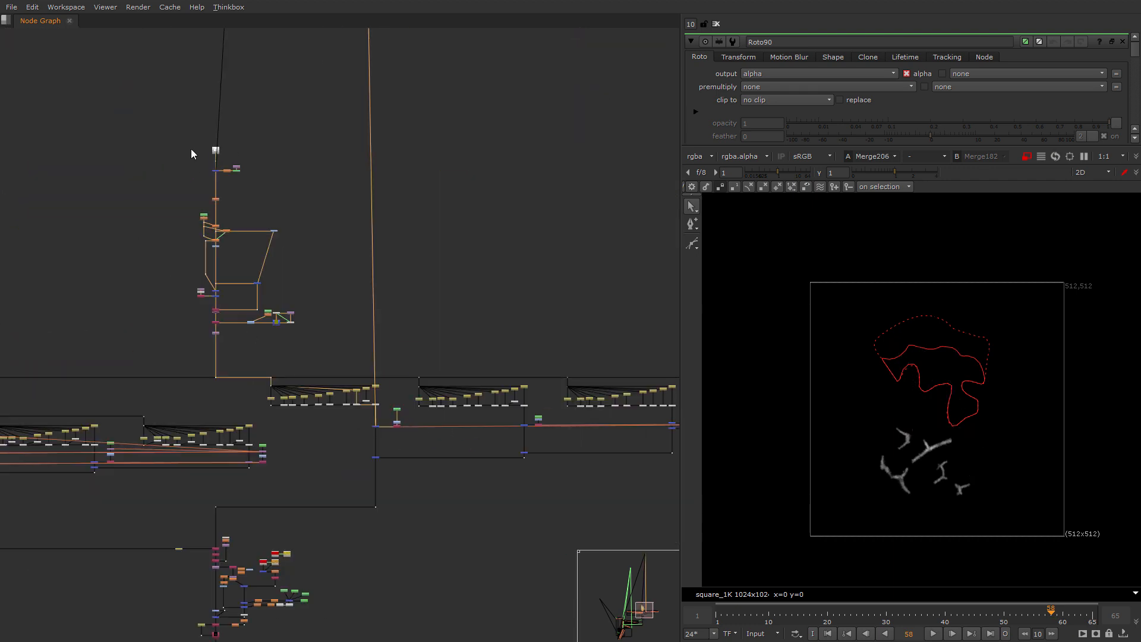
{"action": "scroll", "coordinate": [359, 466], "scroll_direction": "up", "scroll_amount": 2}
{"action": "scroll", "coordinate": [265, 451], "scroll_direction": "up", "scroll_amount": 2}
{"action": "left_click", "coordinate": [317, 417]}
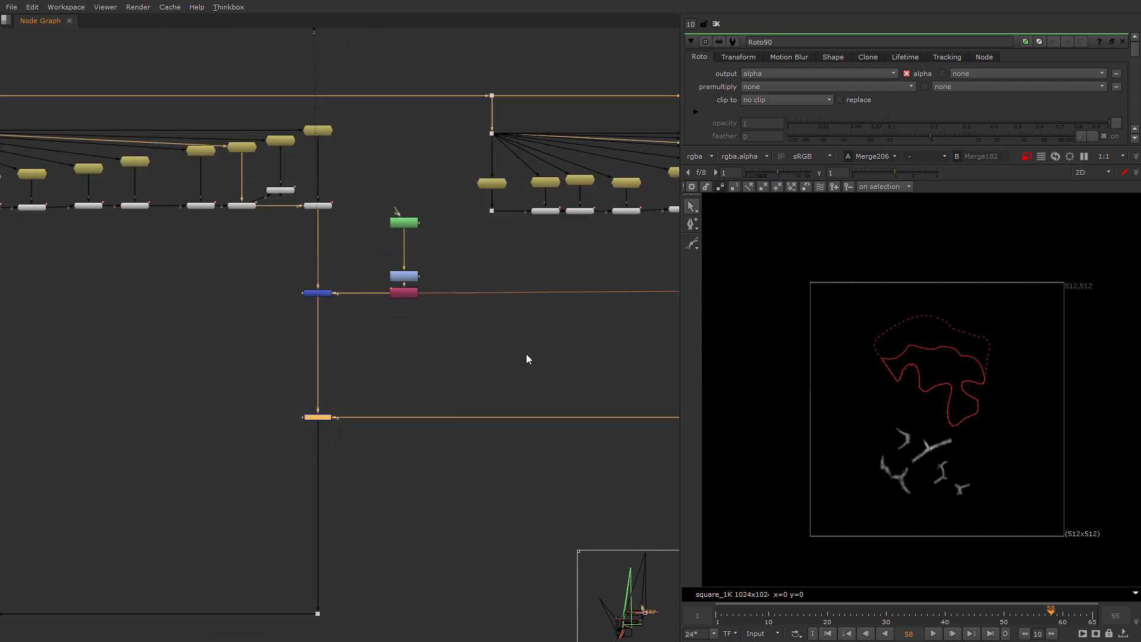
{"action": "key", "text": "1"}
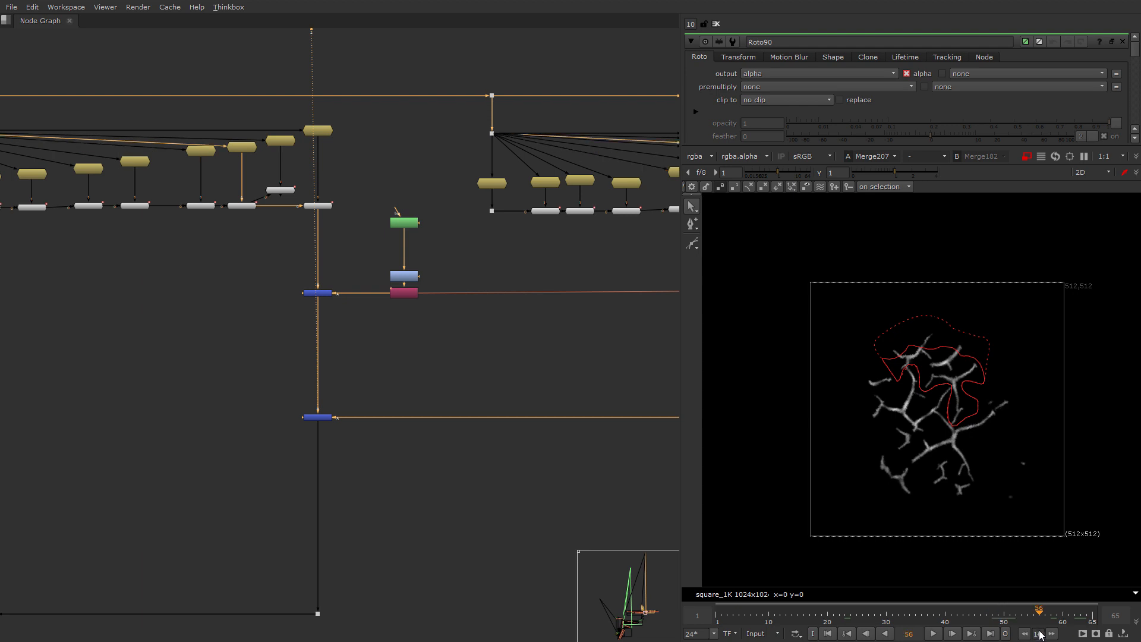
{"action": "left_click_drag", "start_coordinate": [1031, 616], "coordinate": [1100, 616]}
Open the properties of Switch99, Switch86 and Switch87 in the neighbouring FrameHold groups to check their switch keyframes.
{"action": "scroll", "coordinate": [474, 399], "scroll_direction": "down", "scroll_amount": 1}
{"action": "middle_click_drag", "start_coordinate": [473, 399], "coordinate": [281, 431]}
{"action": "scroll", "coordinate": [291, 419], "scroll_direction": "down", "scroll_amount": 2}
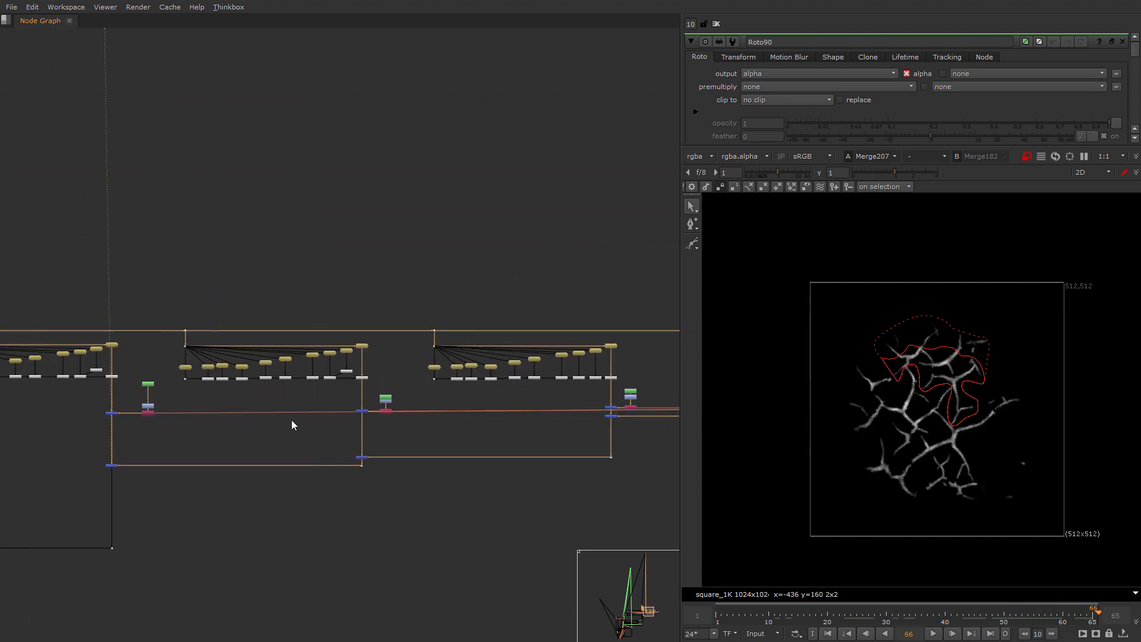
{"action": "scroll", "coordinate": [306, 351], "scroll_direction": "up", "scroll_amount": 5}
{"action": "left_click", "coordinate": [340, 335]}
{"action": "left_click", "coordinate": [427, 333]}
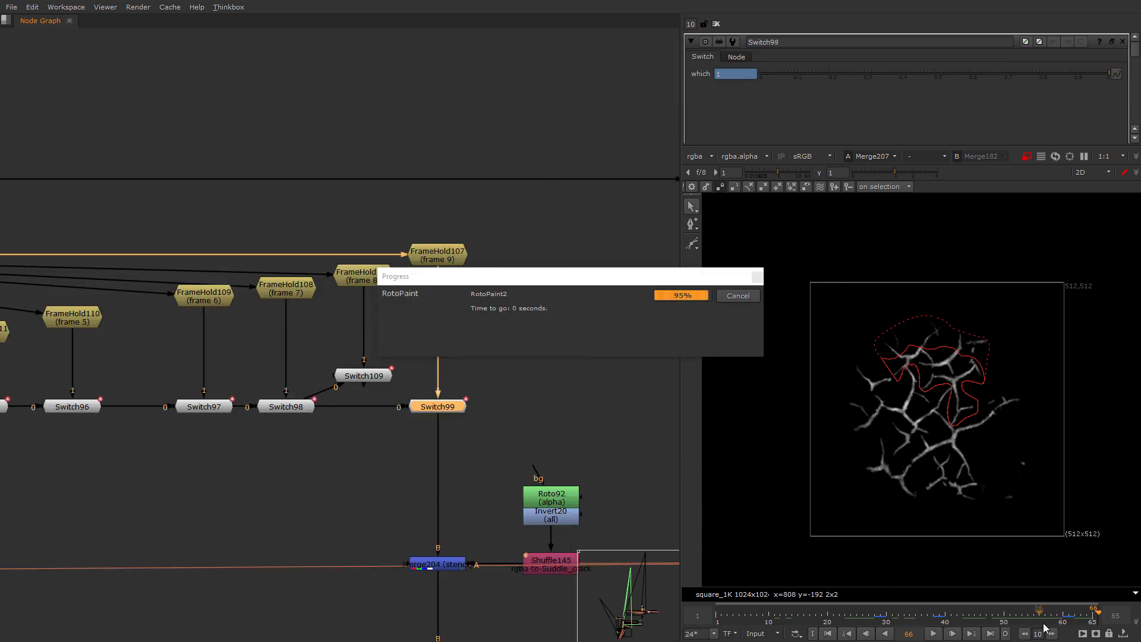
{"action": "scroll", "coordinate": [291, 476], "scroll_direction": "down", "scroll_amount": 2}
{"action": "scroll", "coordinate": [394, 453], "scroll_direction": "up", "scroll_amount": 1}
{"action": "left_click", "coordinate": [396, 451]}
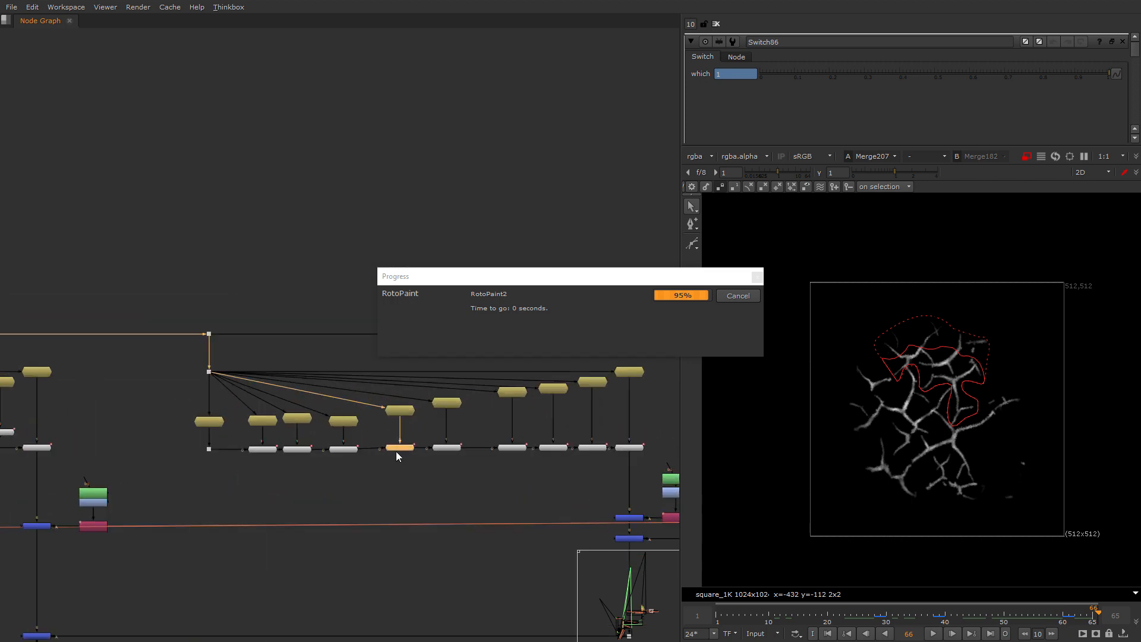
{"action": "left_click", "coordinate": [450, 449]}
{"action": "scroll", "coordinate": [317, 498], "scroll_direction": "down", "scroll_amount": 5}
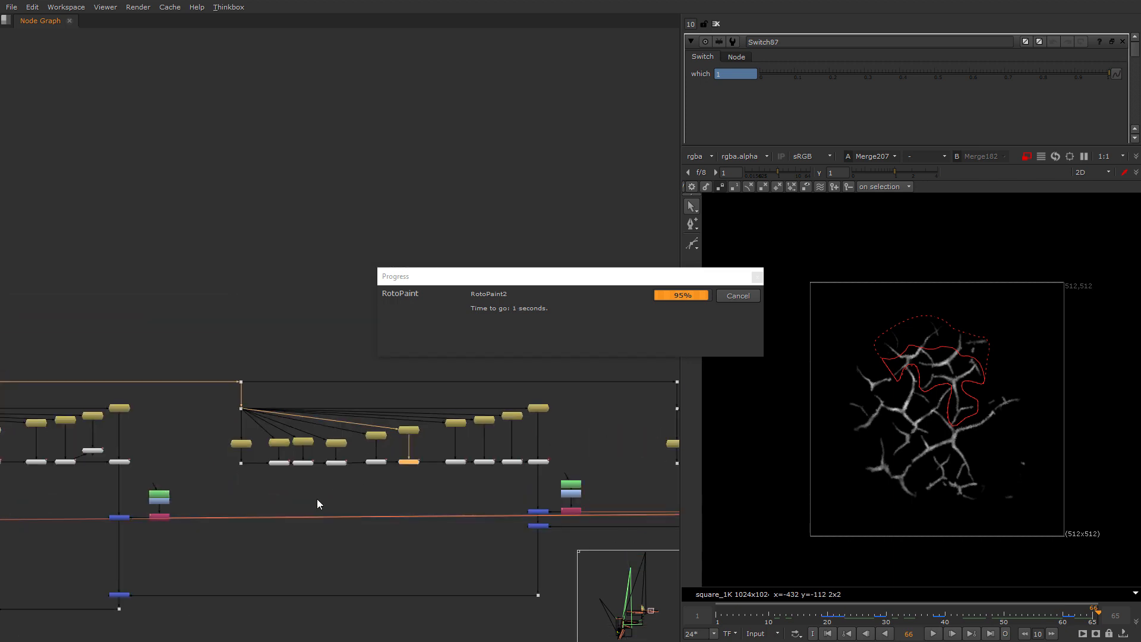
Select the first FrameHold group's nodes, and view the Roto93 and Roto92 mask shapes over the cracks.
{"action": "scroll", "coordinate": [196, 519], "scroll_direction": "up", "scroll_amount": 5}
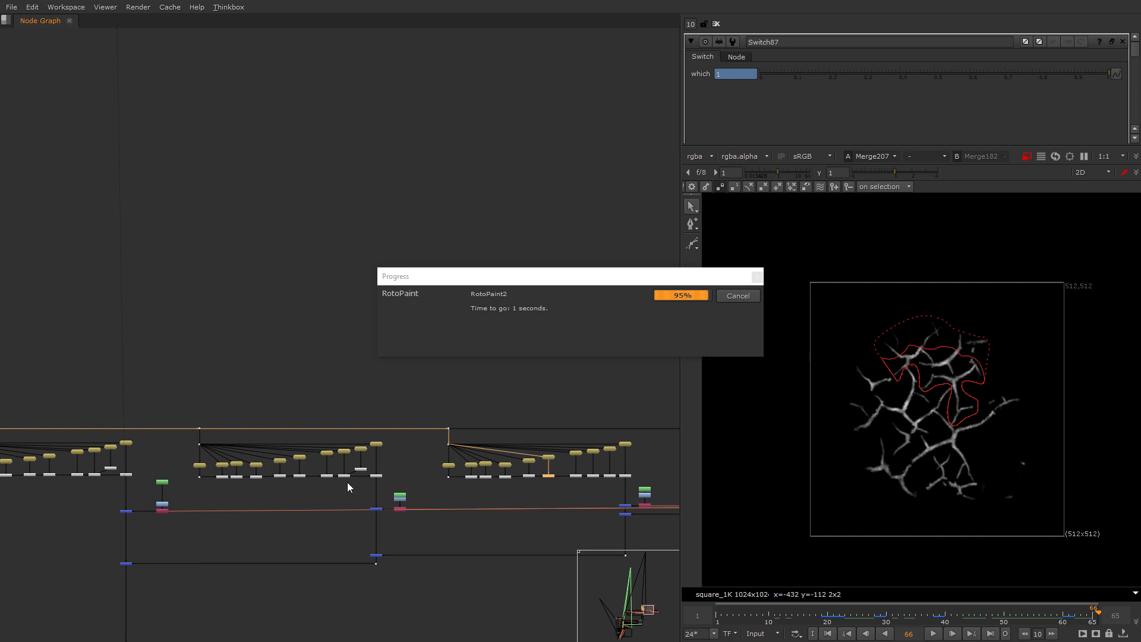
{"action": "scroll", "coordinate": [118, 469], "scroll_direction": "up", "scroll_amount": 2}
{"action": "middle_click_drag", "start_coordinate": [119, 469], "coordinate": [375, 436]}
{"action": "left_click_drag", "start_coordinate": [107, 460], "coordinate": [394, 359]}
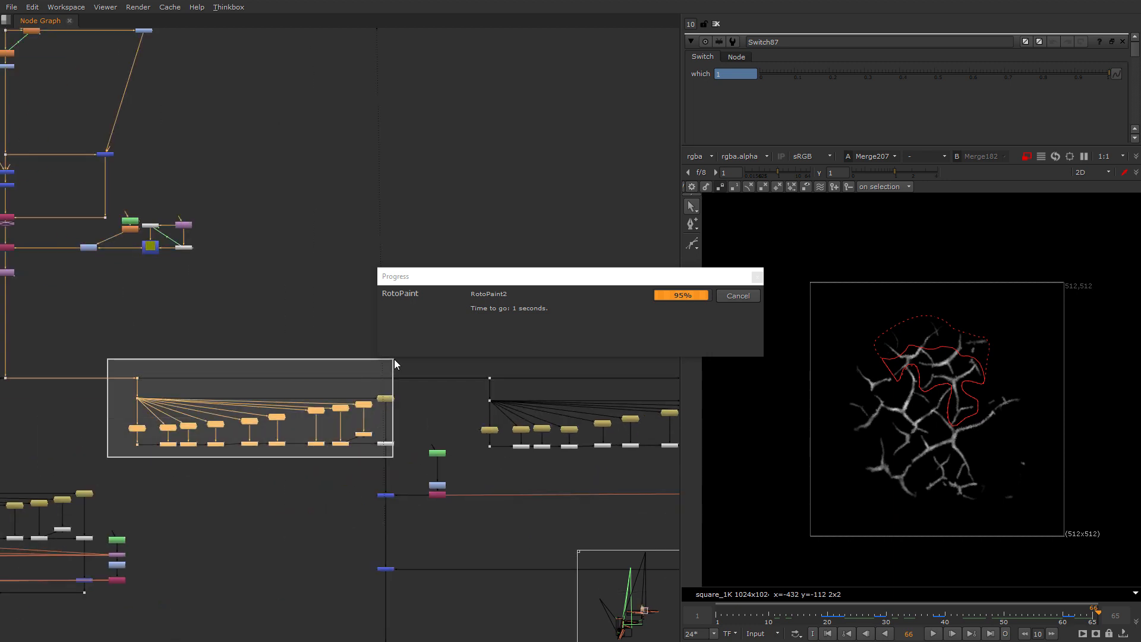
{"action": "left_click", "coordinate": [437, 454]}
{"action": "middle_click_drag", "start_coordinate": [517, 470], "coordinate": [192, 461]}
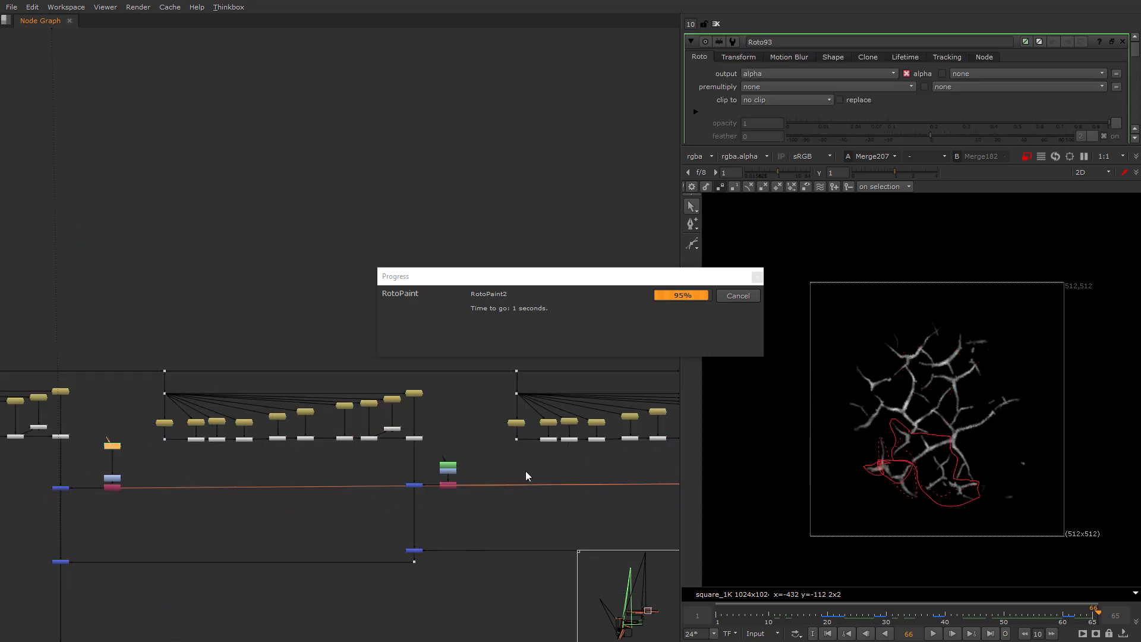
{"action": "left_click", "coordinate": [452, 465]}
Select Switch109 in the second FrameHold group and look over the remaining groups in the row.
{"action": "scroll", "coordinate": [469, 476], "scroll_direction": "up", "scroll_amount": 4}
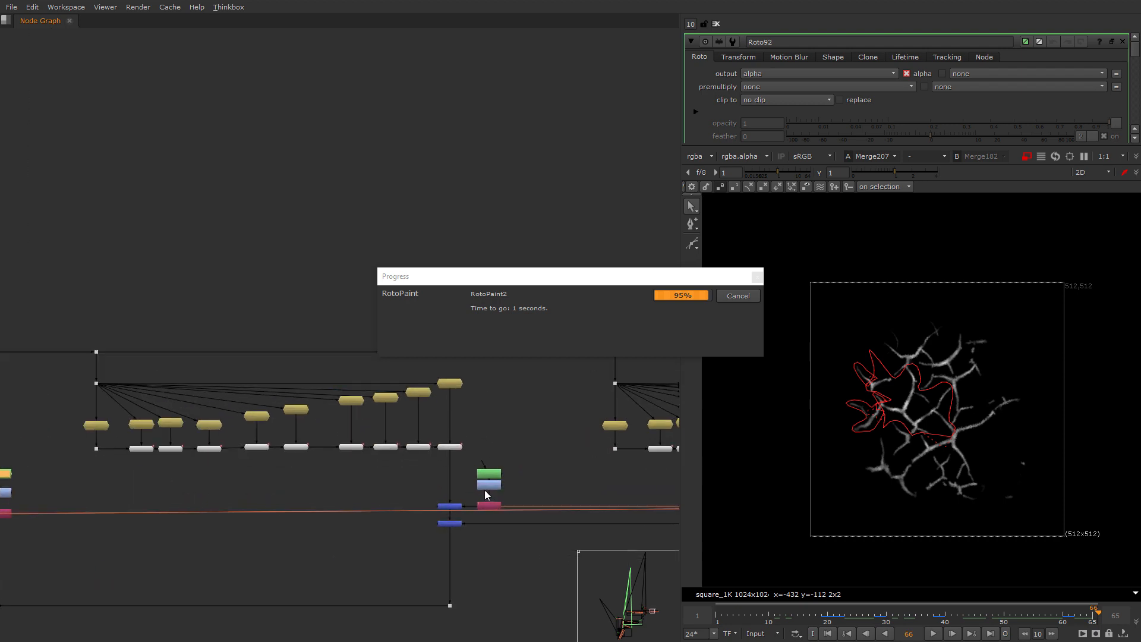
{"action": "scroll", "coordinate": [263, 455], "scroll_direction": "up", "scroll_amount": 3}
{"action": "left_click", "coordinate": [403, 409]}
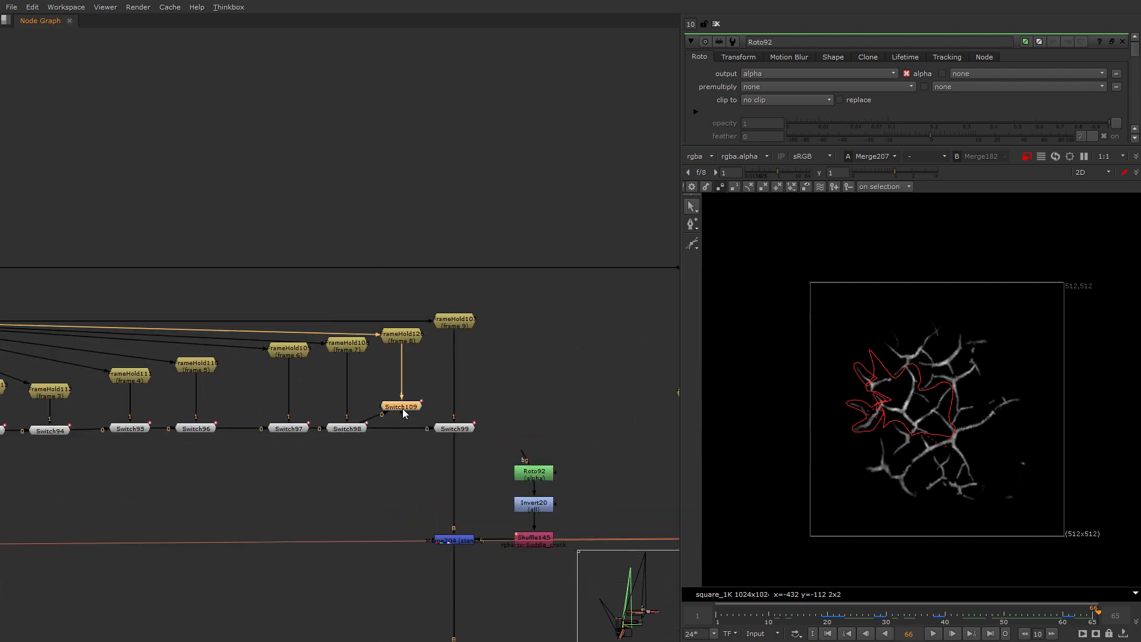
{"action": "scroll", "coordinate": [394, 422], "scroll_direction": "down", "scroll_amount": 8}
{"action": "middle_click_drag", "start_coordinate": [588, 471], "coordinate": [394, 502]}
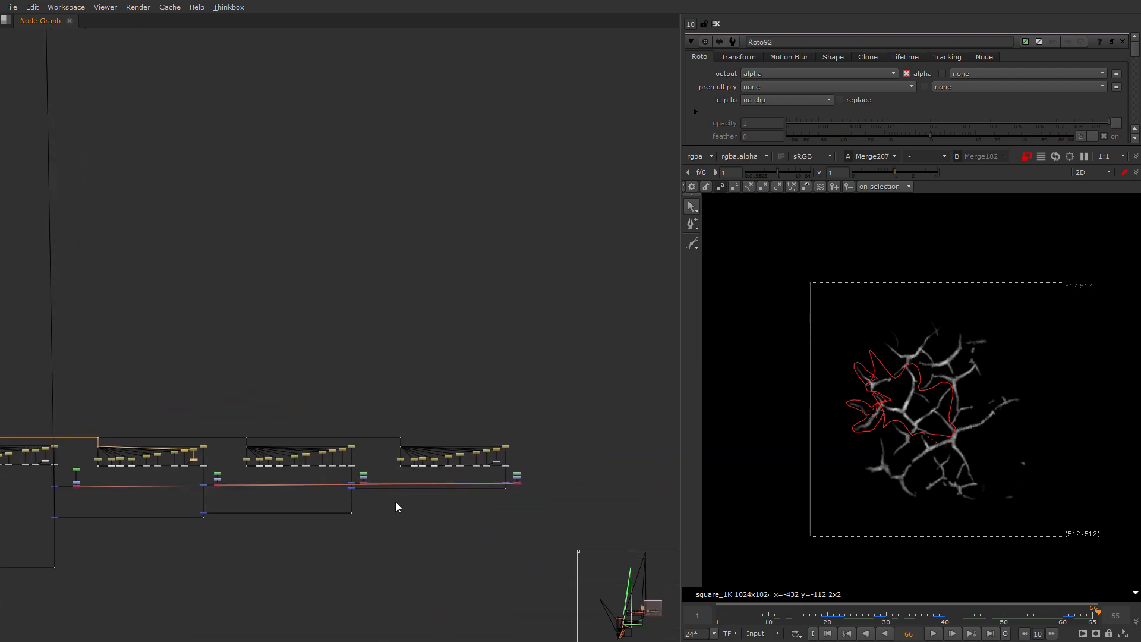
{"action": "scroll", "coordinate": [502, 475], "scroll_direction": "up", "scroll_amount": 6}
{"action": "scroll", "coordinate": [502, 503], "scroll_direction": "up", "scroll_amount": 1}
{"action": "scroll", "coordinate": [201, 492], "scroll_direction": "down", "scroll_amount": 2}
{"action": "middle_click_drag", "start_coordinate": [202, 492], "coordinate": [383, 430]}
{"action": "scroll", "coordinate": [559, 441], "scroll_direction": "down", "scroll_amount": 2}
{"action": "scroll", "coordinate": [360, 466], "scroll_direction": "down", "scroll_amount": 3}
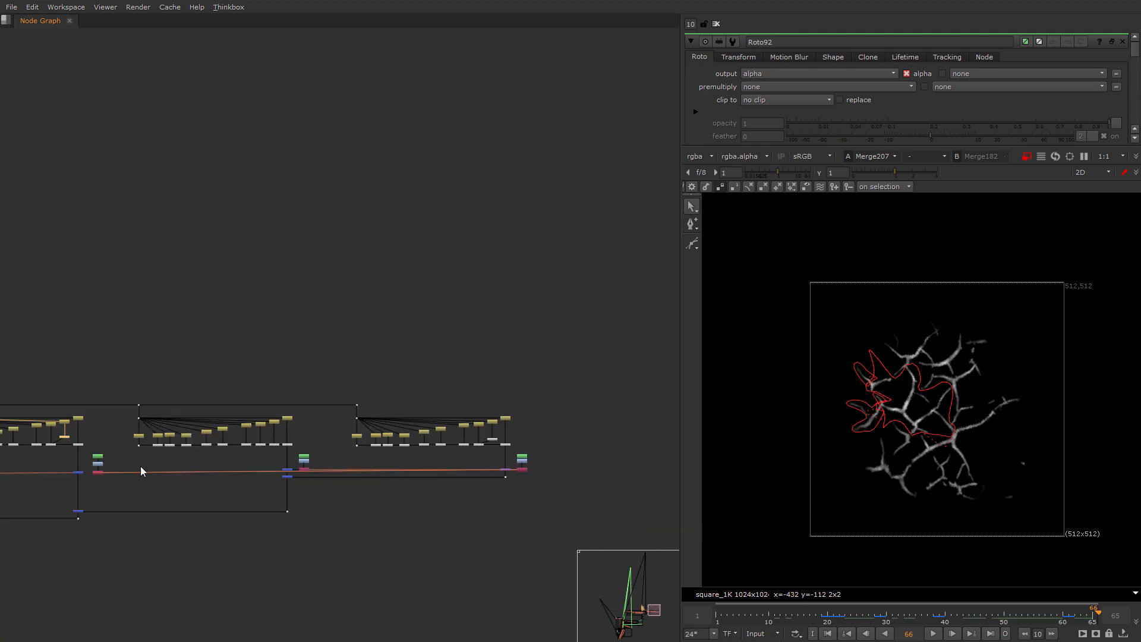
Display the output of Merge205 and examine the FrameHold group masked by Roto91.
{"action": "middle_click_drag", "start_coordinate": [140, 471], "coordinate": [267, 421]}
{"action": "scroll", "coordinate": [72, 402], "scroll_direction": "up", "scroll_amount": 2}
{"action": "key", "text": "1"}
{"action": "middle_click_drag", "start_coordinate": [73, 402], "coordinate": [634, 388]}
{"action": "scroll", "coordinate": [226, 361], "scroll_direction": "up", "scroll_amount": 4}
{"action": "scroll", "coordinate": [530, 398], "scroll_direction": "up", "scroll_amount": 1}
{"action": "middle_click_drag", "start_coordinate": [529, 398], "coordinate": [164, 399]}
{"action": "scroll", "coordinate": [164, 399], "scroll_direction": "down", "scroll_amount": 3}
{"action": "middle_click_drag", "start_coordinate": [666, 416], "coordinate": [262, 429]}
{"action": "scroll", "coordinate": [371, 425], "scroll_direction": "up", "scroll_amount": 3}
{"action": "middle_click_drag", "start_coordinate": [660, 449], "coordinate": [154, 443]}
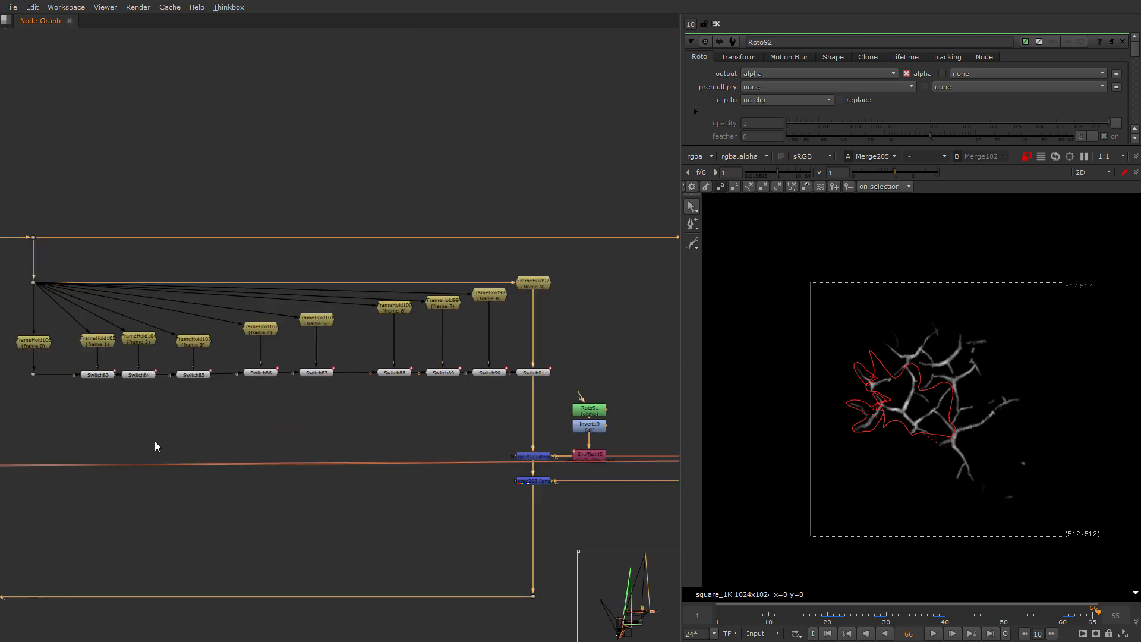
Return to the first FrameHold group and display the combined crack output of Merge207 again.
{"action": "middle_click_drag", "start_coordinate": [580, 452], "coordinate": [66, 442]}
{"action": "middle_click_drag", "start_coordinate": [380, 454], "coordinate": [535, 476]}
{"action": "scroll", "coordinate": [99, 444], "scroll_direction": "down", "scroll_amount": 3}
{"action": "middle_click_drag", "start_coordinate": [303, 460], "coordinate": [707, 469]}
{"action": "left_click_drag", "start_coordinate": [329, 498], "coordinate": [257, 533]}
{"action": "key", "text": "1"}
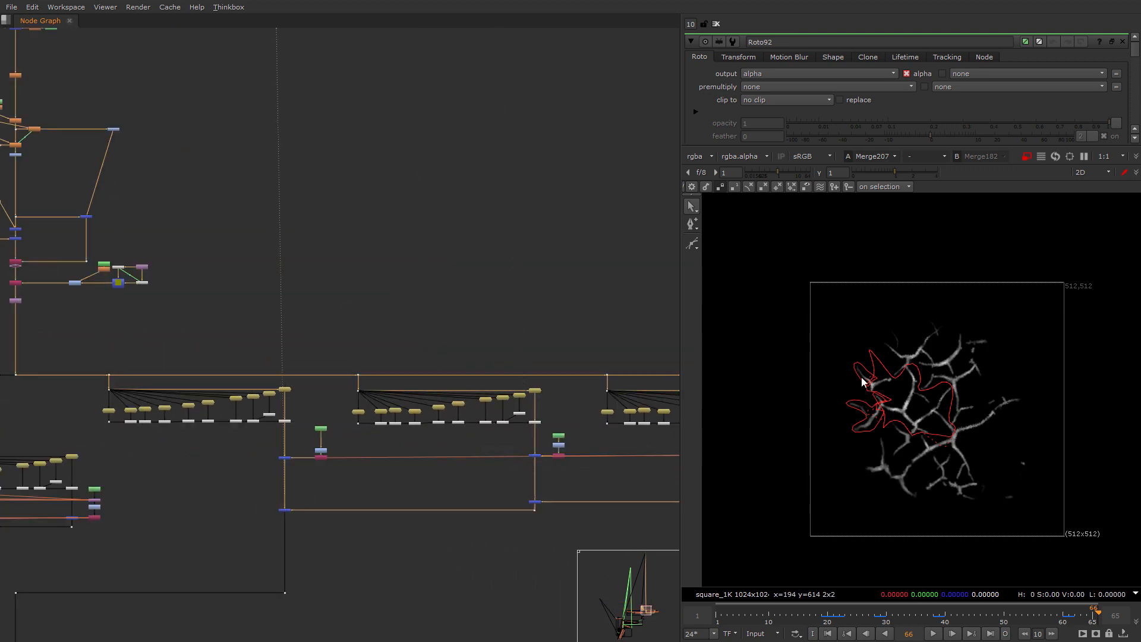
Examine the other row of FrameHold groups and its Roto masks back to the Sharpen and Kronos nodes feeding it.
{"action": "middle_click_drag", "start_coordinate": [220, 488], "coordinate": [209, 494]}
{"action": "scroll", "coordinate": [575, 408], "scroll_direction": "down", "scroll_amount": 2}
{"action": "middle_click_drag", "start_coordinate": [351, 454], "coordinate": [667, 439]}
{"action": "scroll", "coordinate": [419, 456], "scroll_direction": "up", "scroll_amount": 4}
{"action": "middle_click_drag", "start_coordinate": [307, 440], "coordinate": [606, 411]}
{"action": "scroll", "coordinate": [257, 399], "scroll_direction": "down", "scroll_amount": 2}
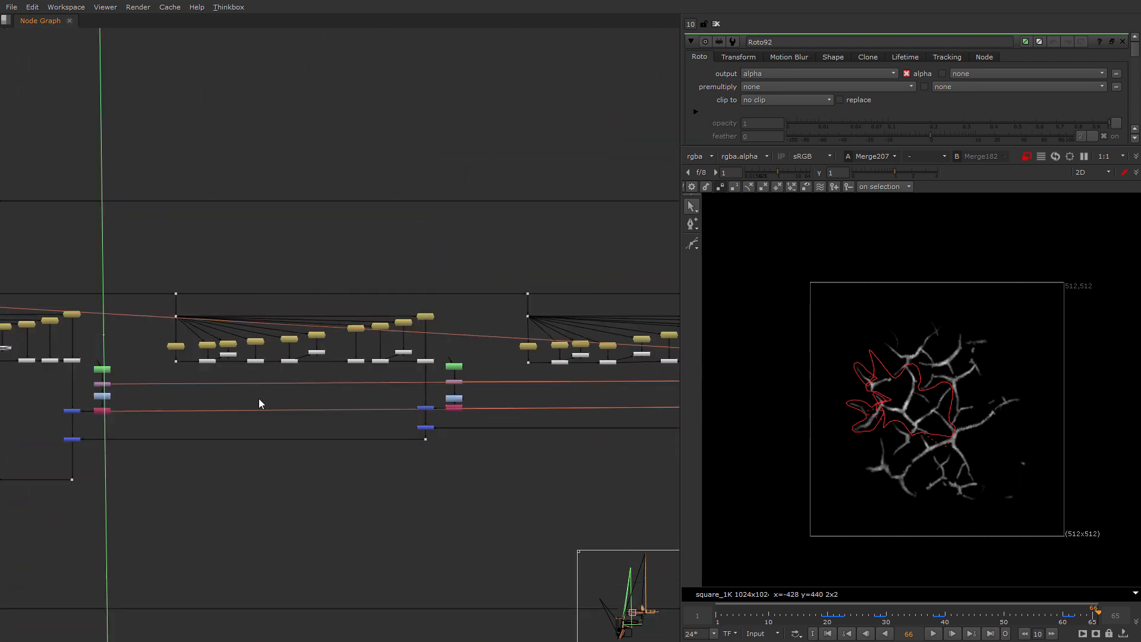
{"action": "middle_click_drag", "start_coordinate": [258, 398], "coordinate": [535, 399]}
{"action": "middle_click_drag", "start_coordinate": [574, 357], "coordinate": [315, 365]}
{"action": "middle_click_drag", "start_coordinate": [674, 364], "coordinate": [254, 363]}
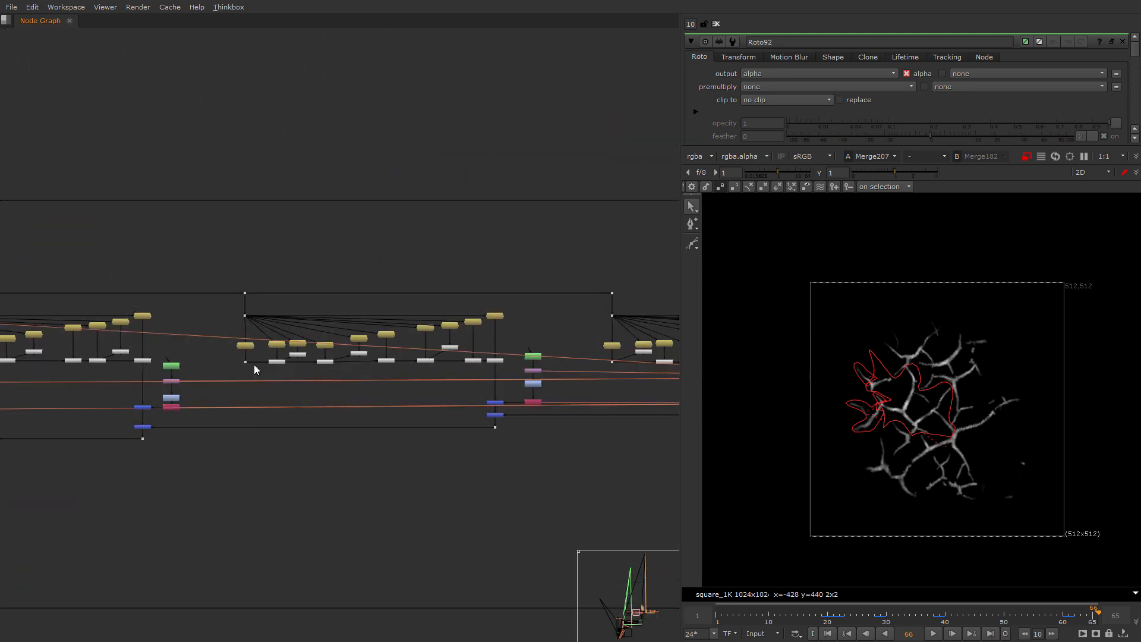
{"action": "middle_click_drag", "start_coordinate": [18, 360], "coordinate": [493, 415]}
{"action": "scroll", "coordinate": [493, 415], "scroll_direction": "down", "scroll_amount": 3}
{"action": "scroll", "coordinate": [112, 372], "scroll_direction": "up", "scroll_amount": 3}
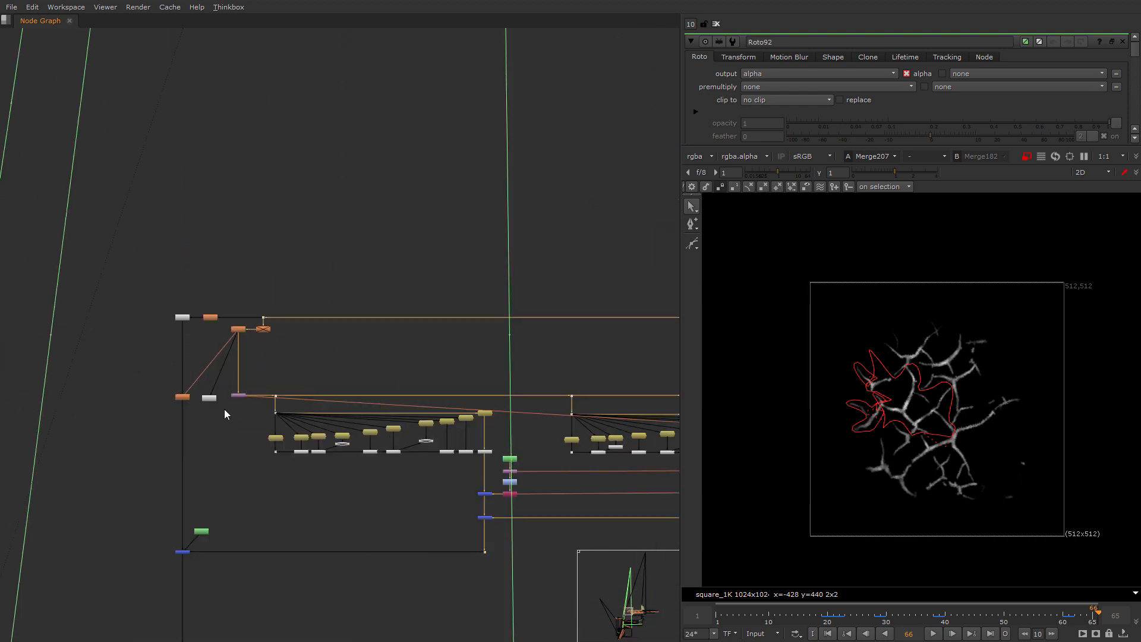
Display the output of Transform34, followed by Dot431, to compare the fine crack pattern before and after the FrameHold groups.
{"action": "scroll", "coordinate": [243, 394], "scroll_direction": "up", "scroll_amount": 6}
{"action": "key", "text": "2"}
{"action": "left_click_drag", "start_coordinate": [293, 362], "coordinate": [201, 440]}
{"action": "key", "text": "2"}
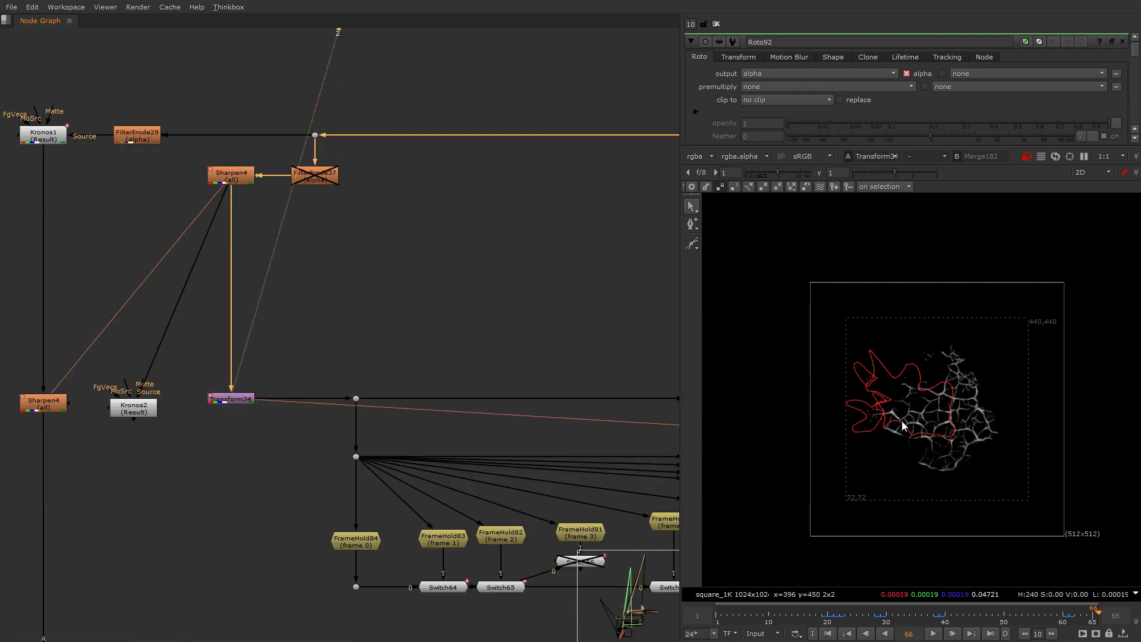
{"action": "scroll", "coordinate": [396, 486], "scroll_direction": "down", "scroll_amount": 3}
{"action": "middle_click_drag", "start_coordinate": [440, 511], "coordinate": [263, 175]}
{"action": "left_click_drag", "start_coordinate": [652, 379], "coordinate": [458, 462]}
{"action": "key", "text": "2"}
Display the output of the Copy3 node where the crack branches join, and inspect the combined cracks up close.
{"action": "scroll", "coordinate": [308, 411], "scroll_direction": "down", "scroll_amount": 5}
{"action": "middle_click_drag", "start_coordinate": [280, 505], "coordinate": [220, 448]}
{"action": "scroll", "coordinate": [220, 448], "scroll_direction": "down", "scroll_amount": 4}
{"action": "middle_click_drag", "start_coordinate": [584, 511], "coordinate": [303, 426]}
{"action": "scroll", "coordinate": [368, 386], "scroll_direction": "up", "scroll_amount": 7}
{"action": "left_click", "coordinate": [347, 353]}
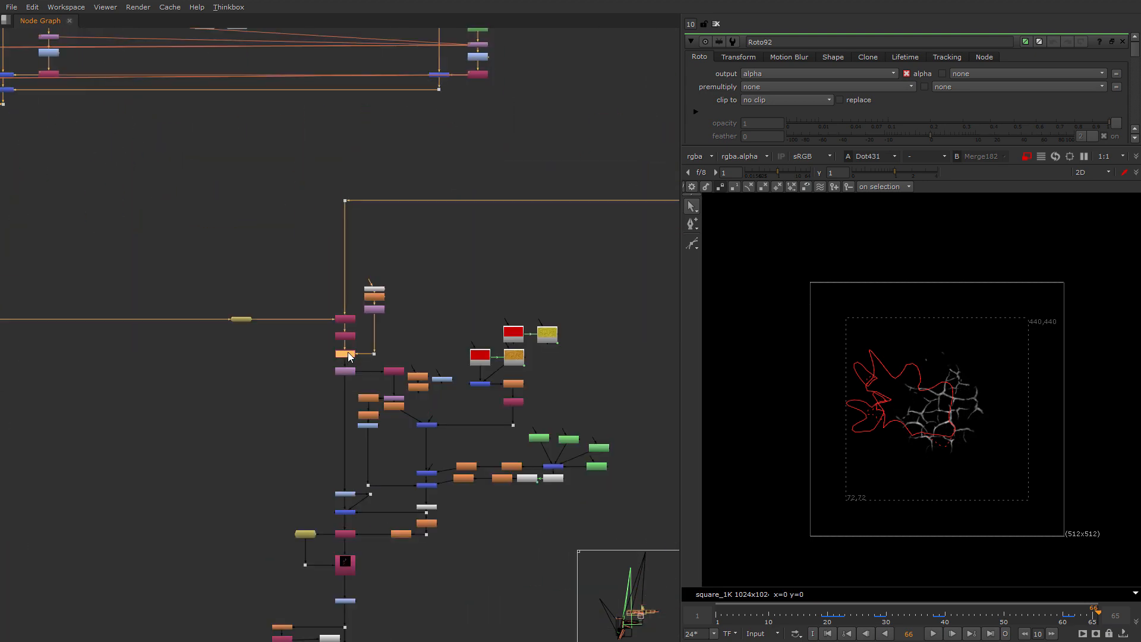
{"action": "key", "text": "2"}
{"action": "scroll", "coordinate": [936, 421], "scroll_direction": "up", "scroll_amount": 3}
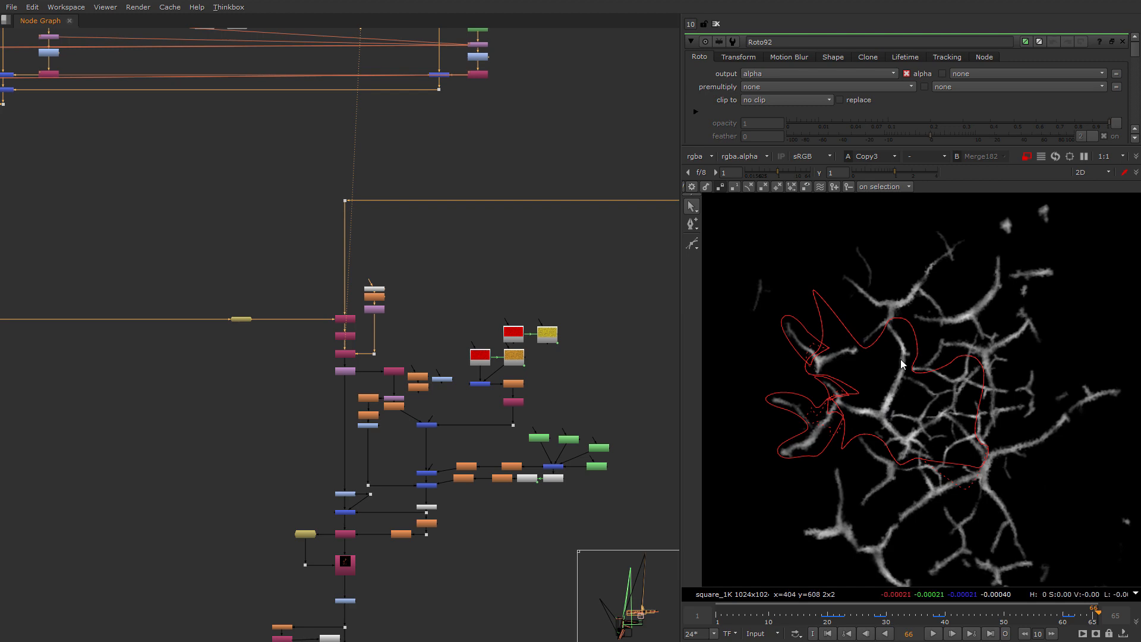
{"action": "scroll", "coordinate": [234, 437], "scroll_direction": "down", "scroll_amount": 3}
Display the Read1 reference image of the glowing asphalt and inspect its cracks up close.
{"action": "scroll", "coordinate": [234, 432], "scroll_direction": "down", "scroll_amount": 8}
{"action": "middle_click_drag", "start_coordinate": [80, 567], "coordinate": [257, 360]}
{"action": "scroll", "coordinate": [261, 416], "scroll_direction": "up", "scroll_amount": 12}
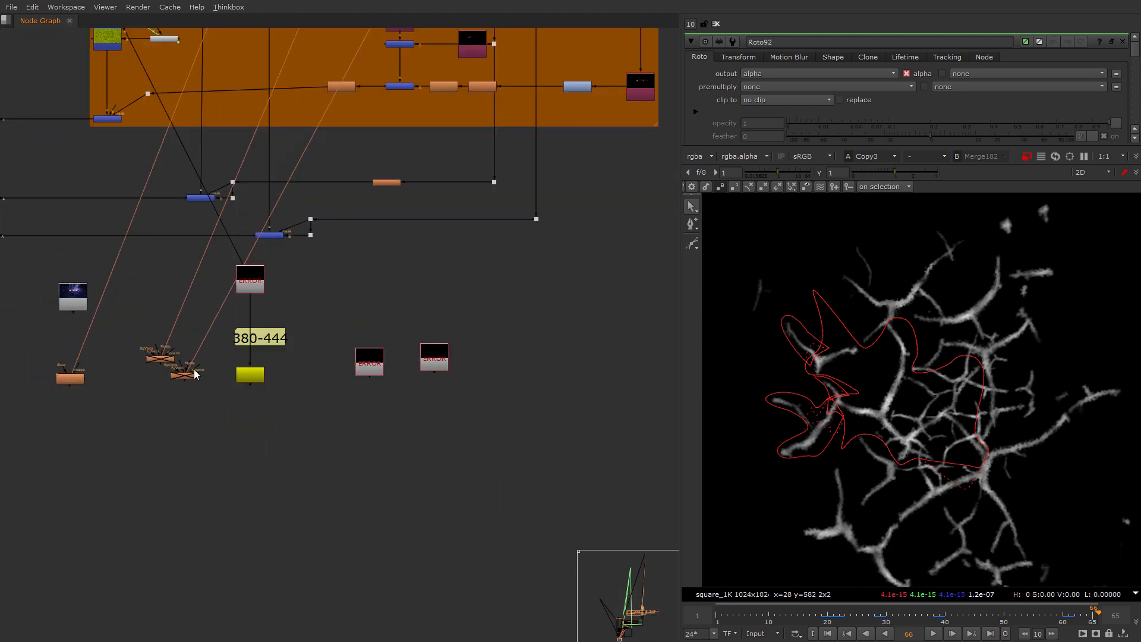
{"action": "left_click", "coordinate": [73, 300]}
{"action": "key", "text": "1"}
{"action": "scroll", "coordinate": [969, 409], "scroll_direction": "up", "scroll_amount": 10}
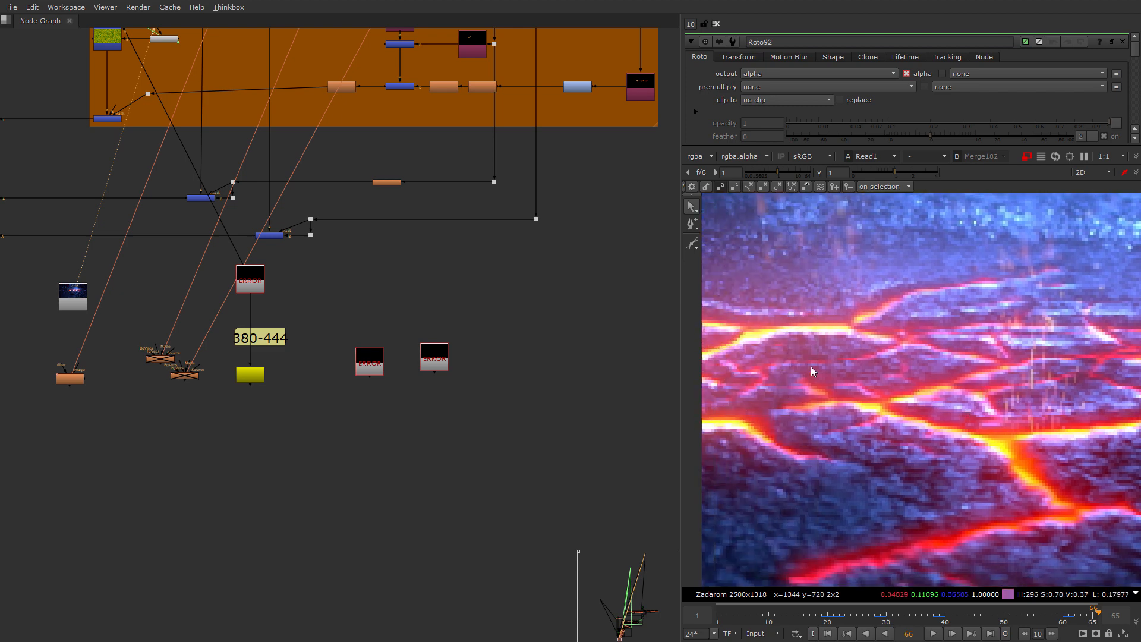
{"action": "scroll", "coordinate": [994, 405], "scroll_direction": "down", "scroll_amount": 10}
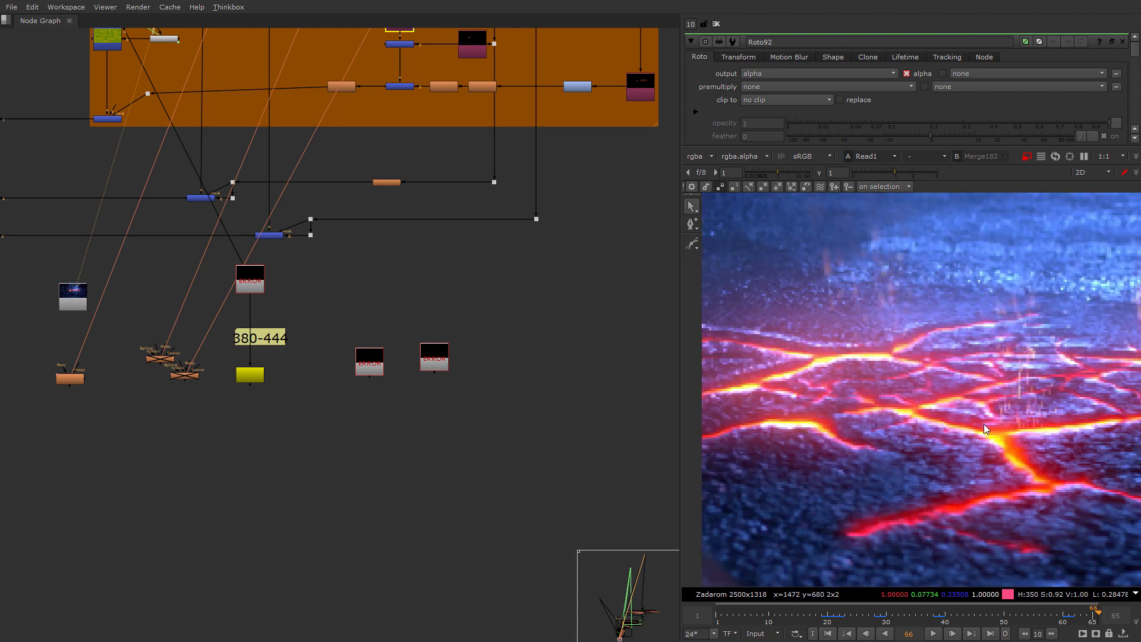
{"action": "scroll", "coordinate": [271, 361], "scroll_direction": "down", "scroll_amount": 4}
Return to the Kronos1 node beside FilterErode29 and display its output.
{"action": "scroll", "coordinate": [271, 360], "scroll_direction": "down", "scroll_amount": 3}
{"action": "scroll", "coordinate": [305, 281], "scroll_direction": "up", "scroll_amount": 12}
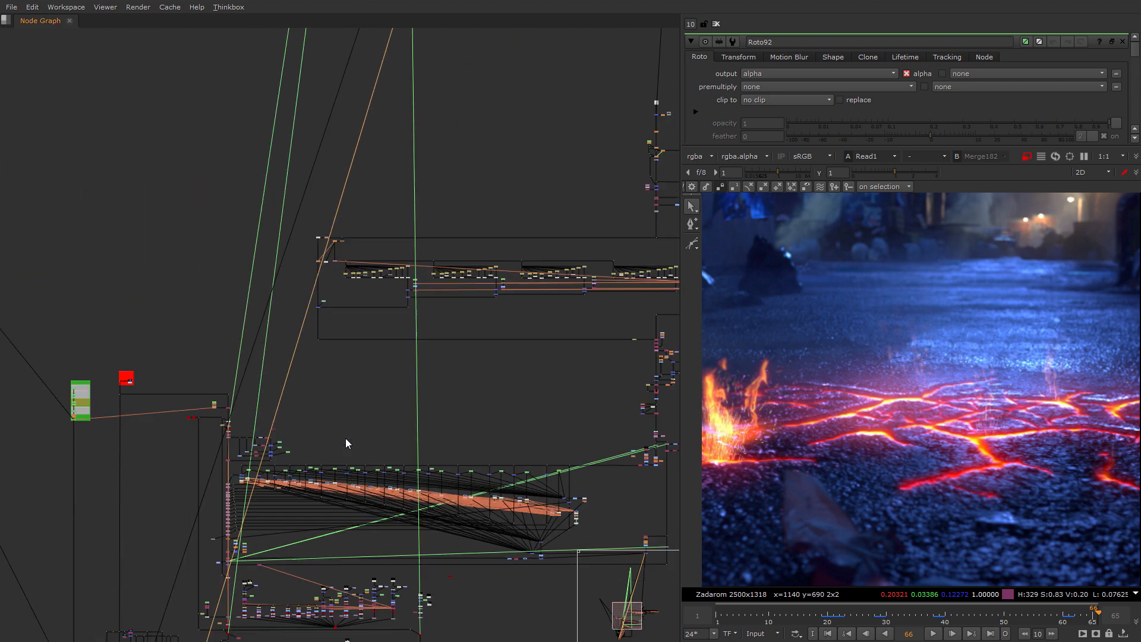
{"action": "left_click", "coordinate": [210, 159]}
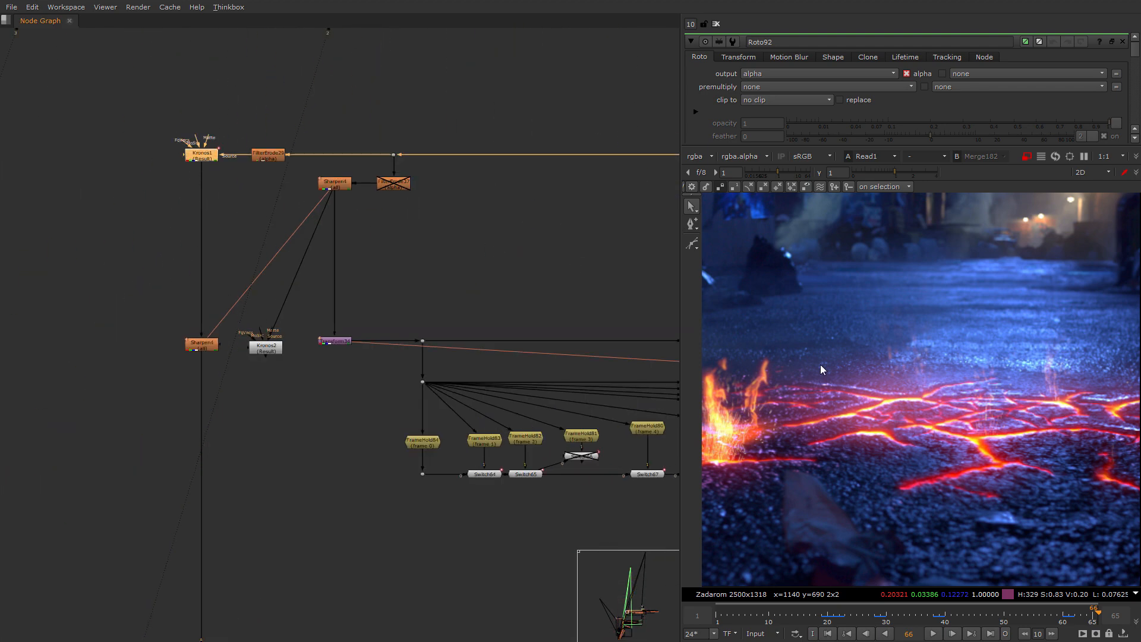
{"action": "key", "text": "1"}
{"action": "left_click", "coordinate": [184, 214]}
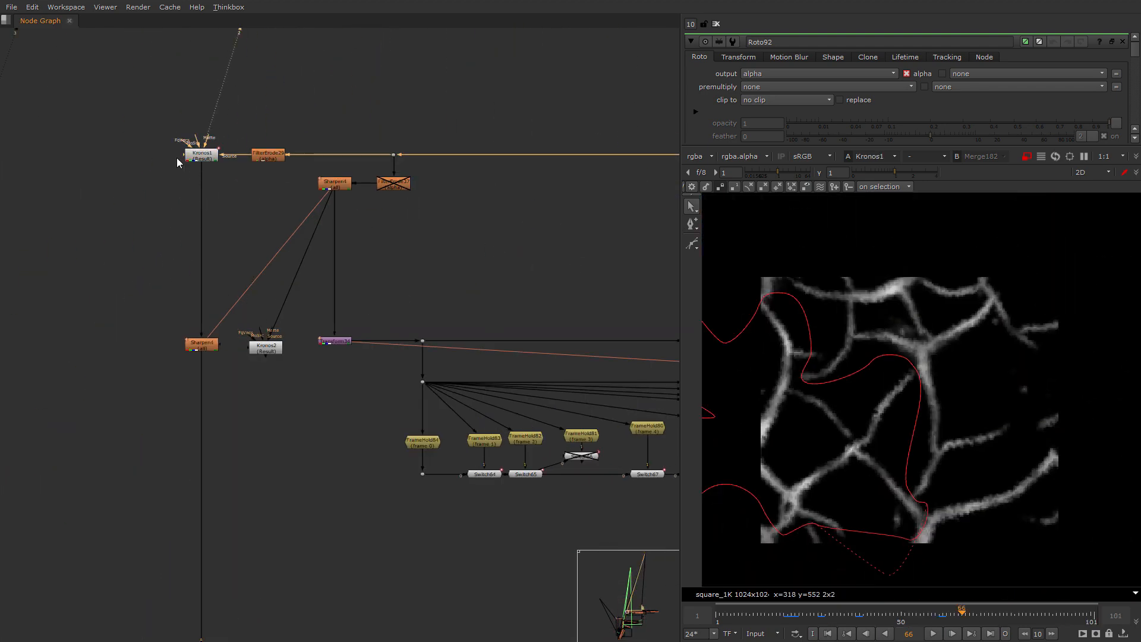
Open the Kronos1 properties and view its timing, output speed and motion settings.
{"action": "scroll", "coordinate": [186, 173], "scroll_direction": "down", "scroll_amount": 2}
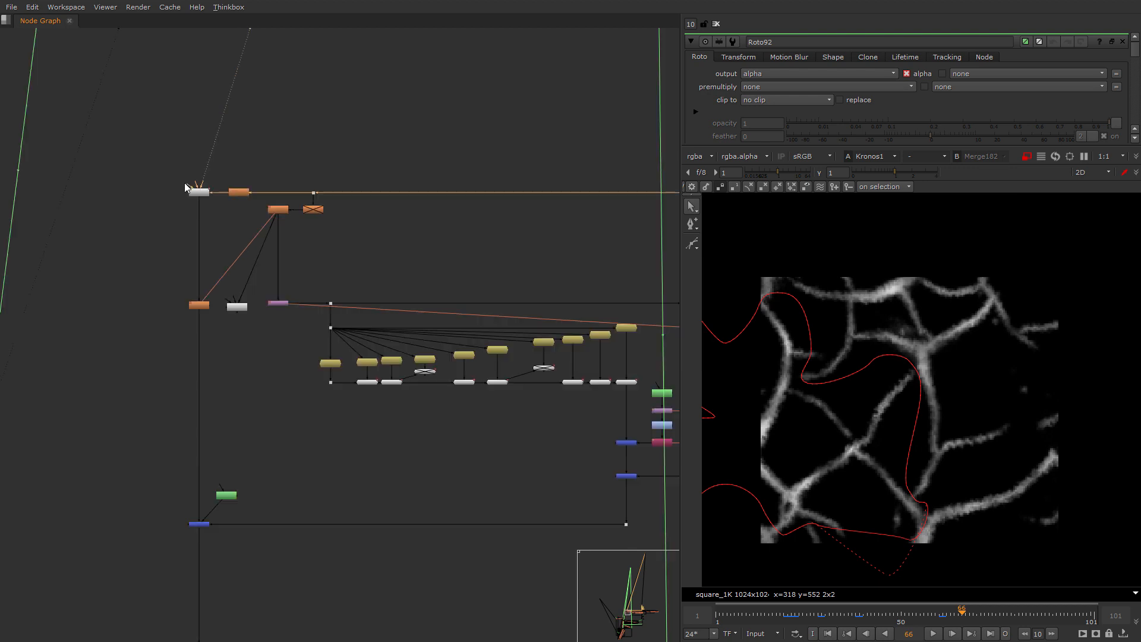
{"action": "scroll", "coordinate": [199, 303], "scroll_direction": "down", "scroll_amount": 3}
{"action": "scroll", "coordinate": [201, 270], "scroll_direction": "up", "scroll_amount": 2}
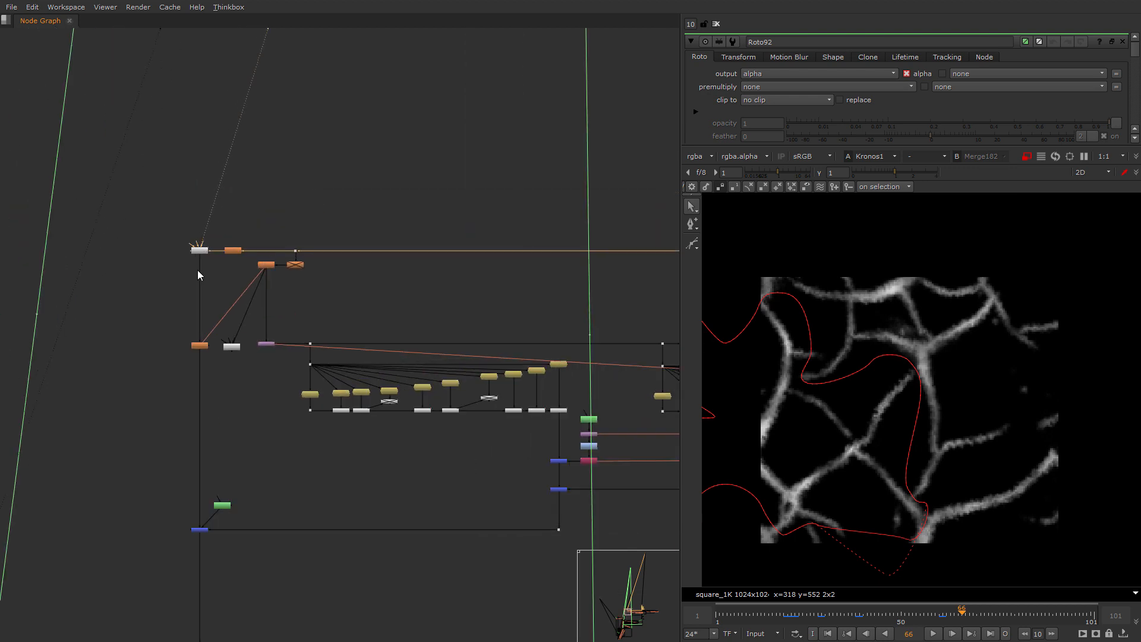
{"action": "scroll", "coordinate": [238, 248], "scroll_direction": "up", "scroll_amount": 2}
{"action": "left_click", "coordinate": [193, 252]}
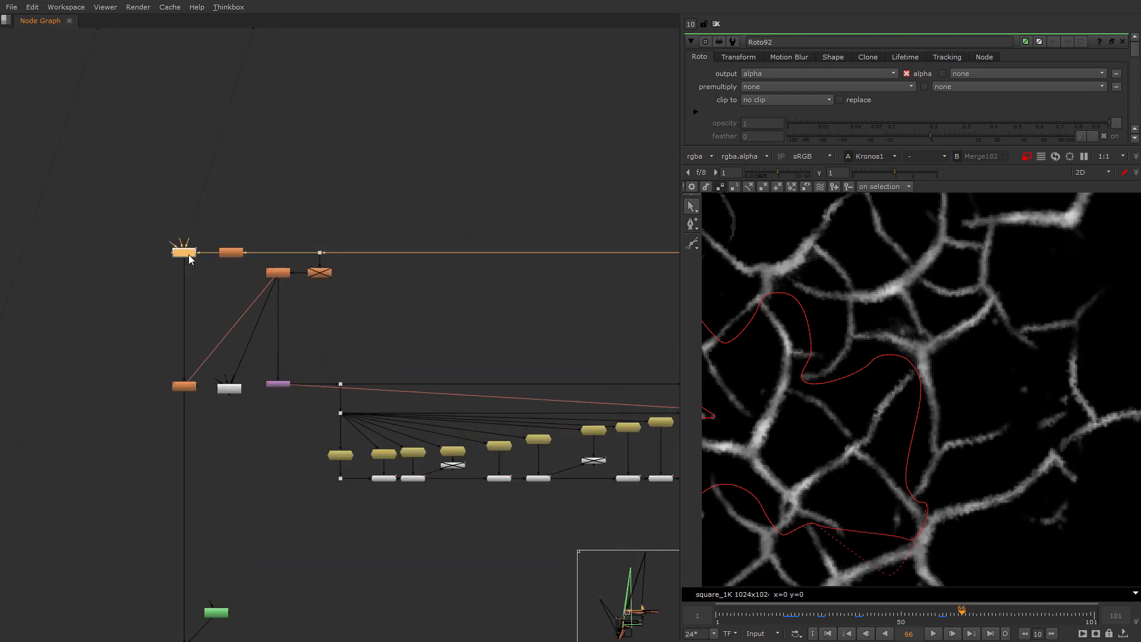
{"action": "double_click", "coordinate": [190, 259]}
{"action": "scroll", "coordinate": [722, 120], "scroll_direction": "down", "scroll_amount": 4}
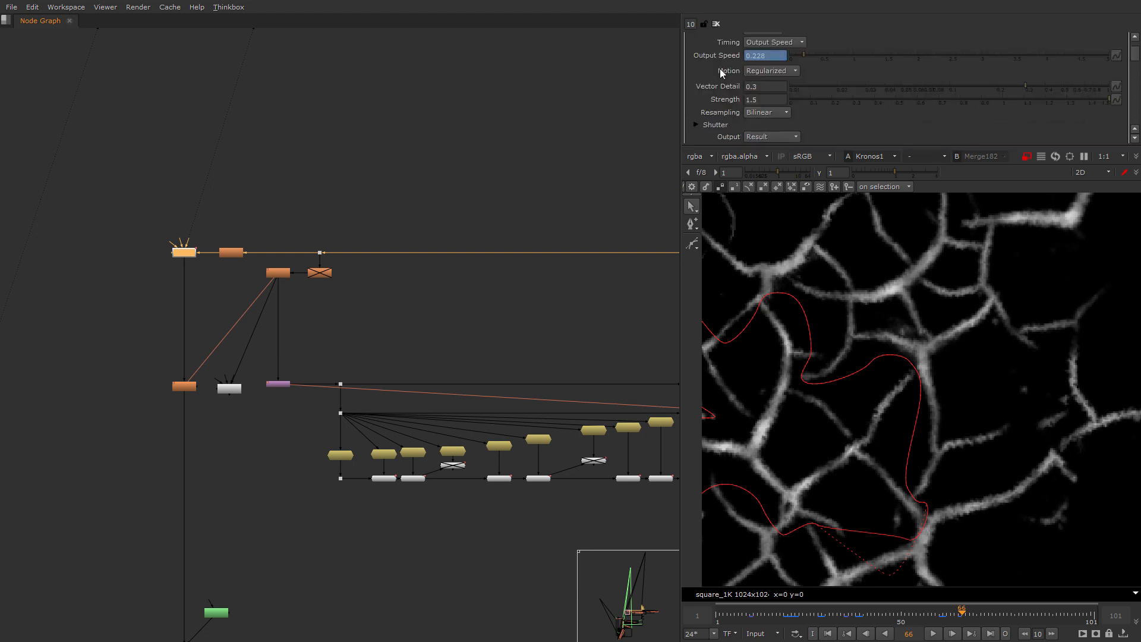
Display the output of Merge193 and open the properties of the Roto3 node that masks it.
{"action": "middle_click_drag", "start_coordinate": [298, 384], "coordinate": [360, 168]}
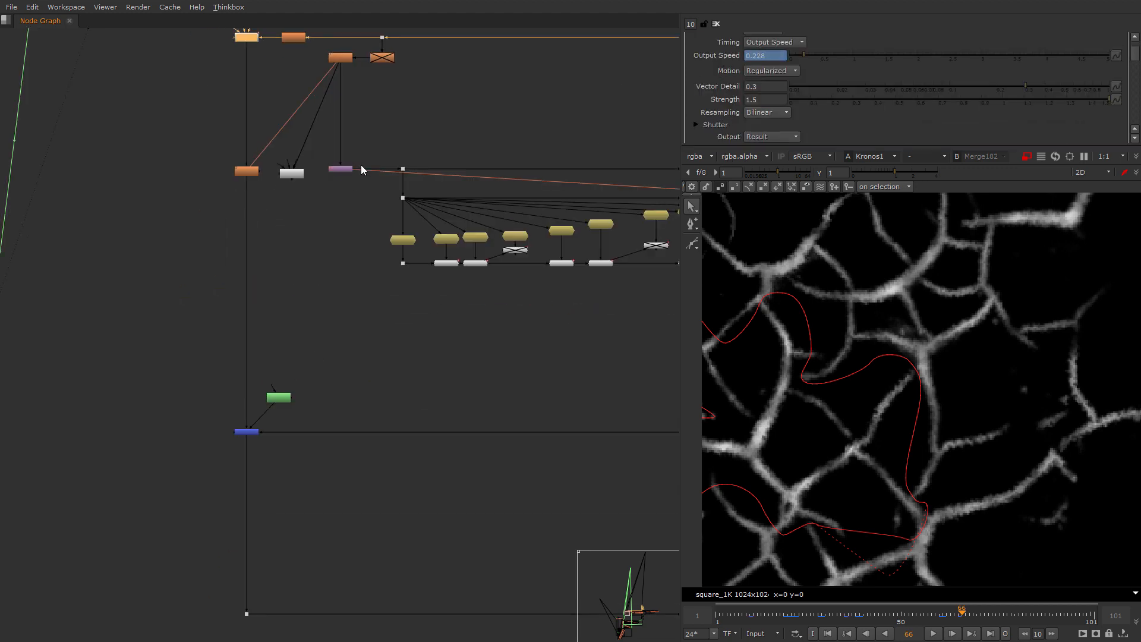
{"action": "scroll", "coordinate": [256, 416], "scroll_direction": "up", "scroll_amount": 4}
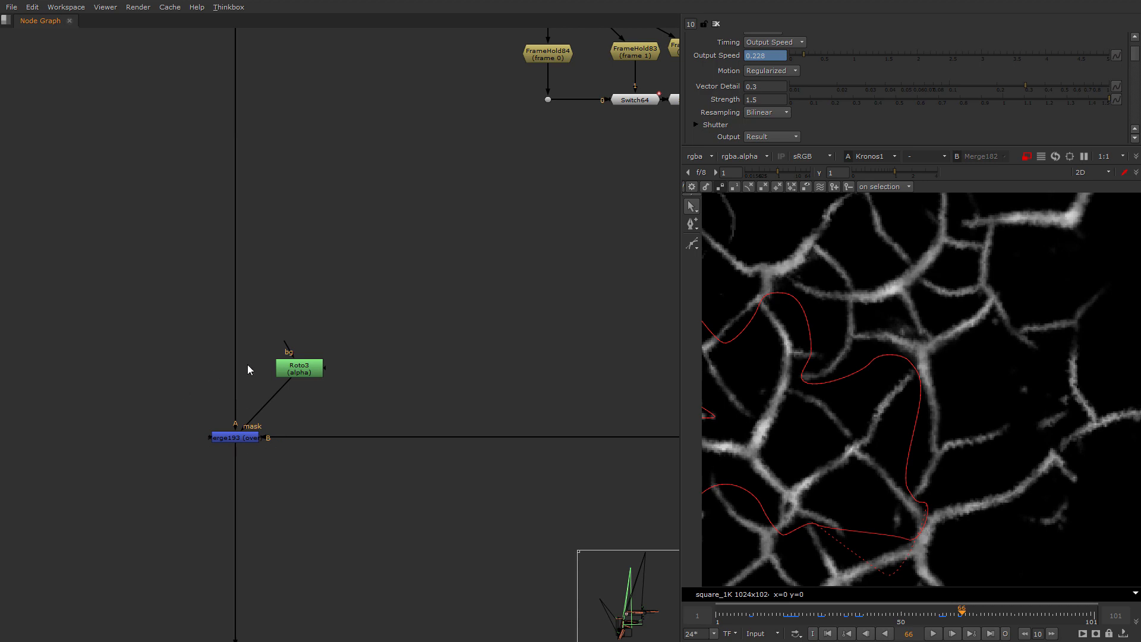
{"action": "left_click", "coordinate": [242, 437]}
{"action": "key", "text": "2"}
{"action": "left_click_drag", "start_coordinate": [357, 412], "coordinate": [158, 478]}
{"action": "double_click", "coordinate": [290, 370]}
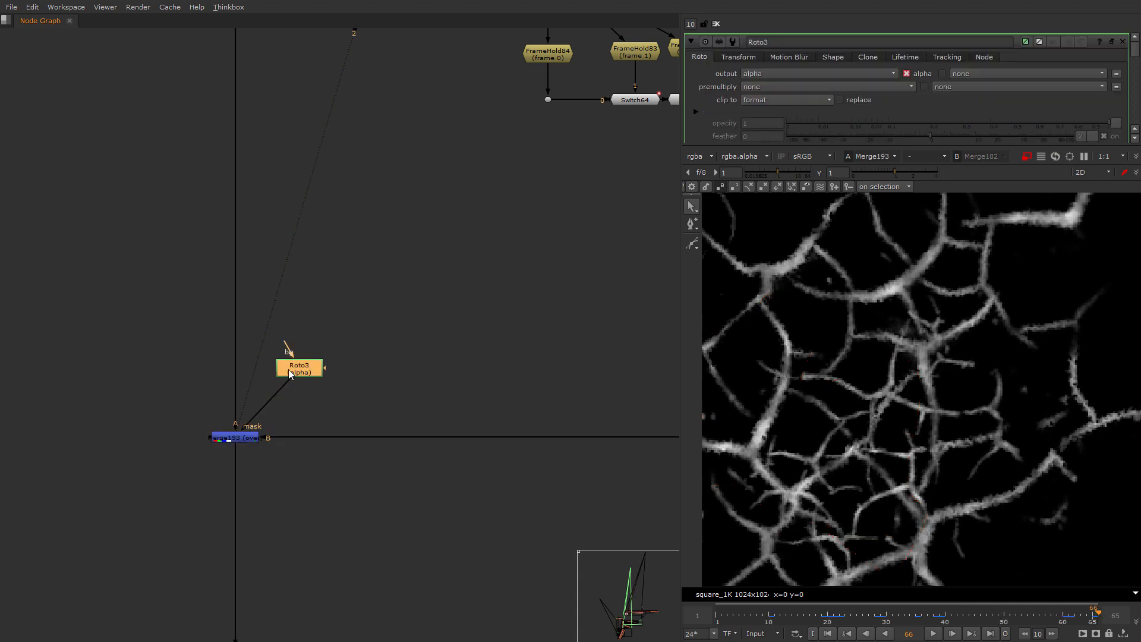
{"action": "scroll", "coordinate": [981, 386], "scroll_direction": "down", "scroll_amount": 4}
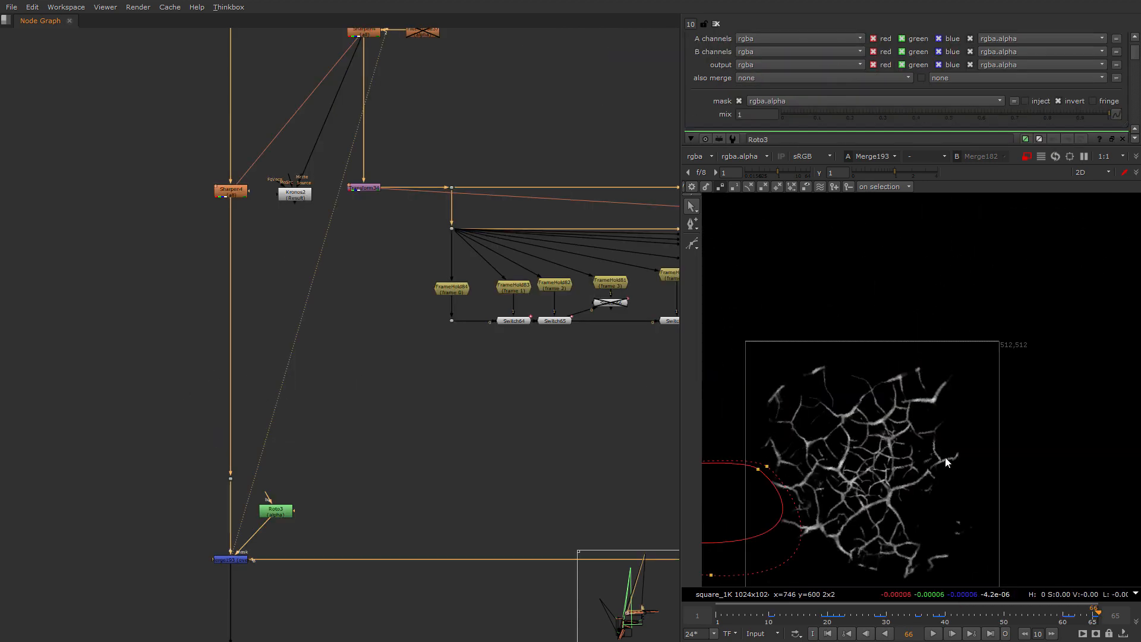
Display the output of ShuffleCopy5 and open its properties to view the Slowly_growing_crack channel routing.
{"action": "middle_click_drag", "start_coordinate": [318, 408], "coordinate": [261, 211]}
{"action": "scroll", "coordinate": [261, 211], "scroll_direction": "down", "scroll_amount": 3}
{"action": "scroll", "coordinate": [298, 452], "scroll_direction": "down", "scroll_amount": 2}
{"action": "middle_click_drag", "start_coordinate": [587, 444], "coordinate": [238, 458]}
{"action": "middle_click_drag", "start_coordinate": [635, 480], "coordinate": [244, 326]}
{"action": "scroll", "coordinate": [461, 351], "scroll_direction": "up", "scroll_amount": 14}
{"action": "left_click", "coordinate": [394, 361]}
{"action": "key", "text": "2"}
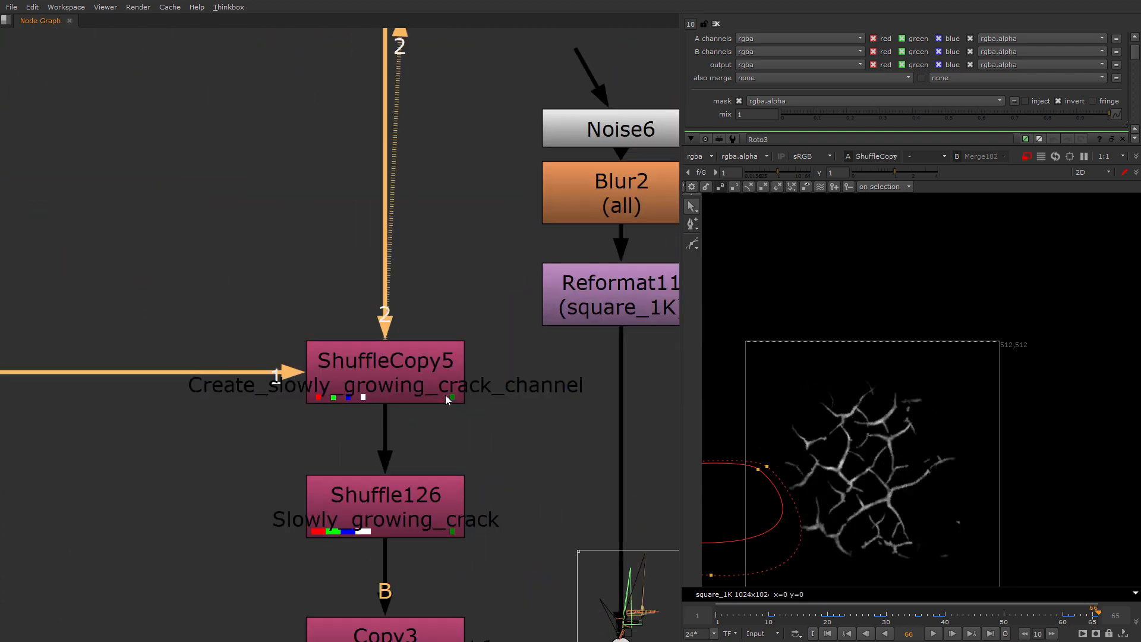
{"action": "double_click", "coordinate": [412, 402]}
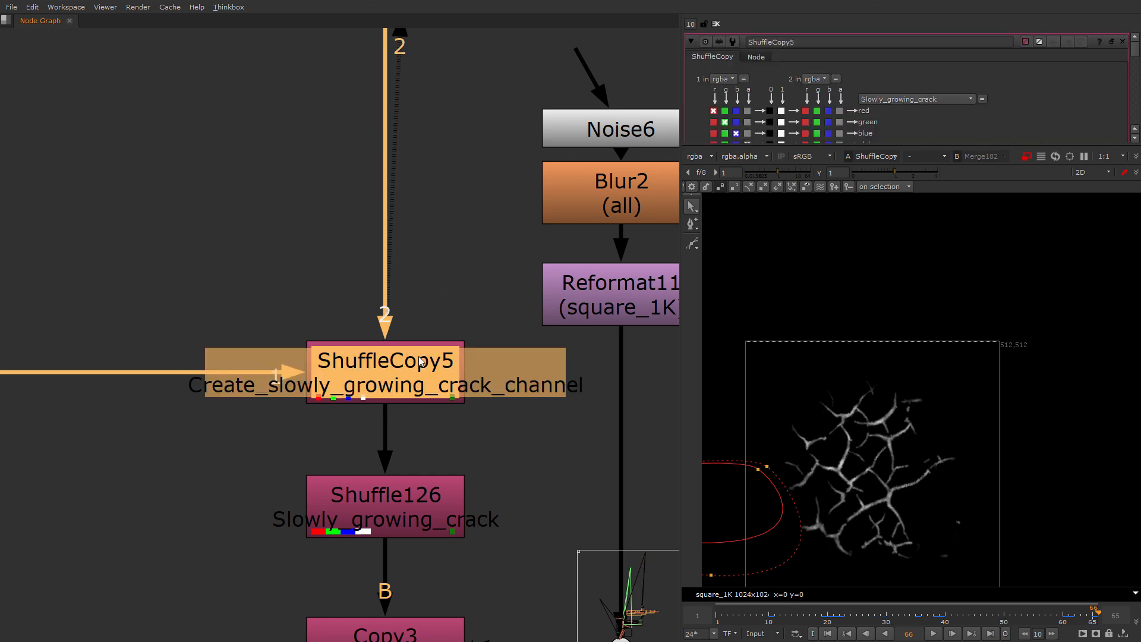
Follow the branch below ShuffleCopy5 to IDistort2, display its output and open its UV distortion properties.
{"action": "scroll", "coordinate": [420, 361], "scroll_direction": "down", "scroll_amount": 8}
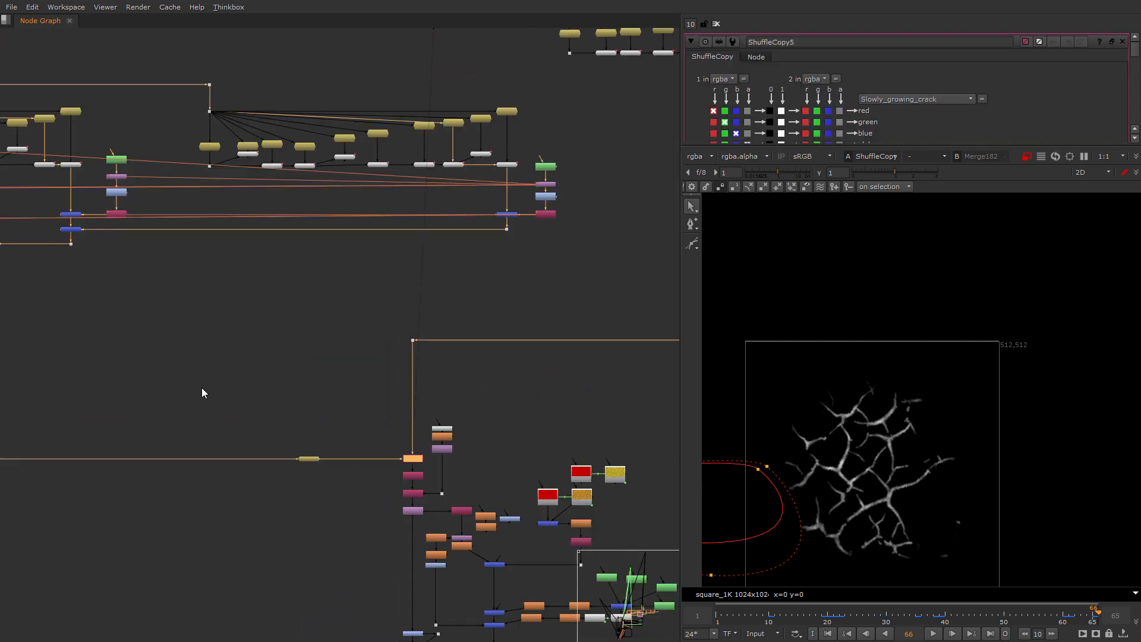
{"action": "scroll", "coordinate": [421, 415], "scroll_direction": "down", "scroll_amount": 2}
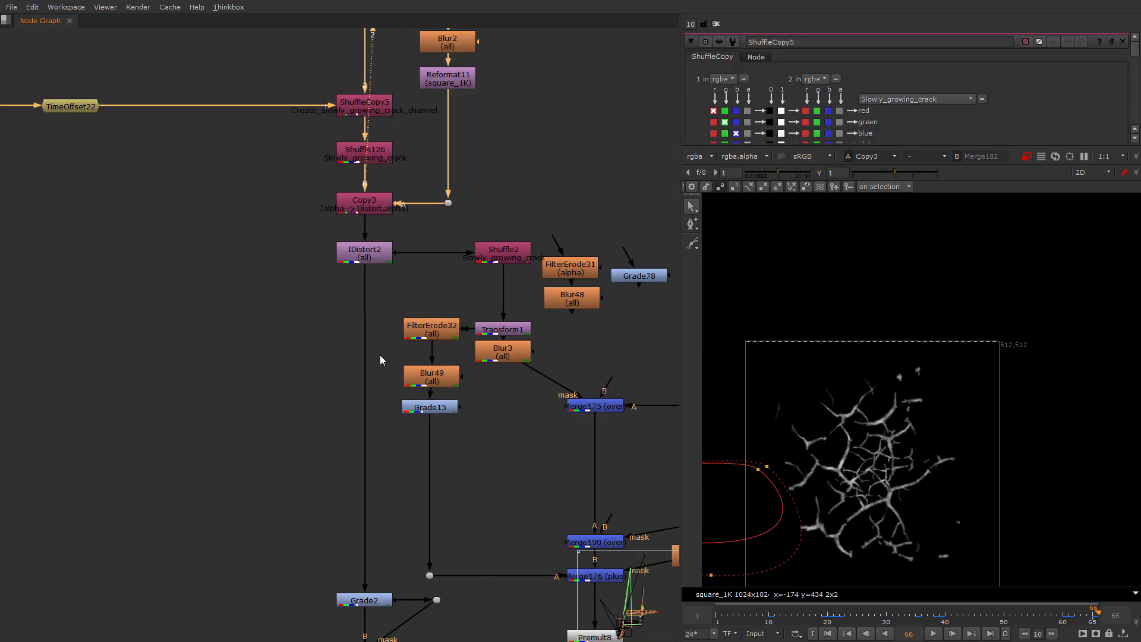
{"action": "middle_click_drag", "start_coordinate": [380, 355], "coordinate": [279, 407]}
{"action": "scroll", "coordinate": [258, 325], "scroll_direction": "down", "scroll_amount": 1}
{"action": "scroll", "coordinate": [258, 323], "scroll_direction": "up", "scroll_amount": 3}
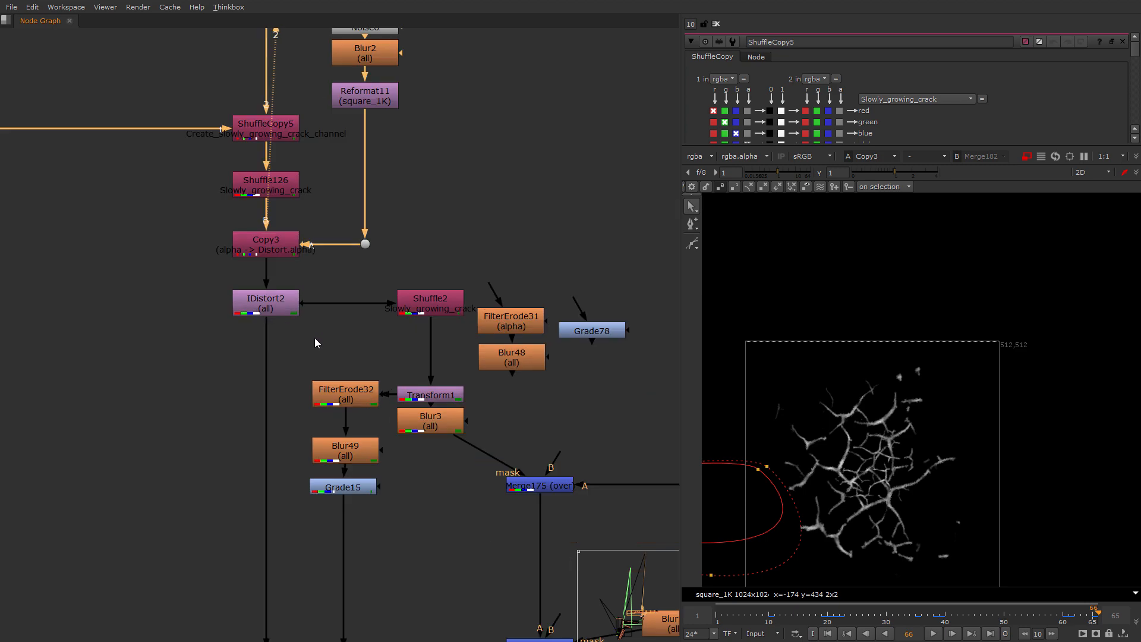
{"action": "scroll", "coordinate": [211, 248], "scroll_direction": "down", "scroll_amount": 3}
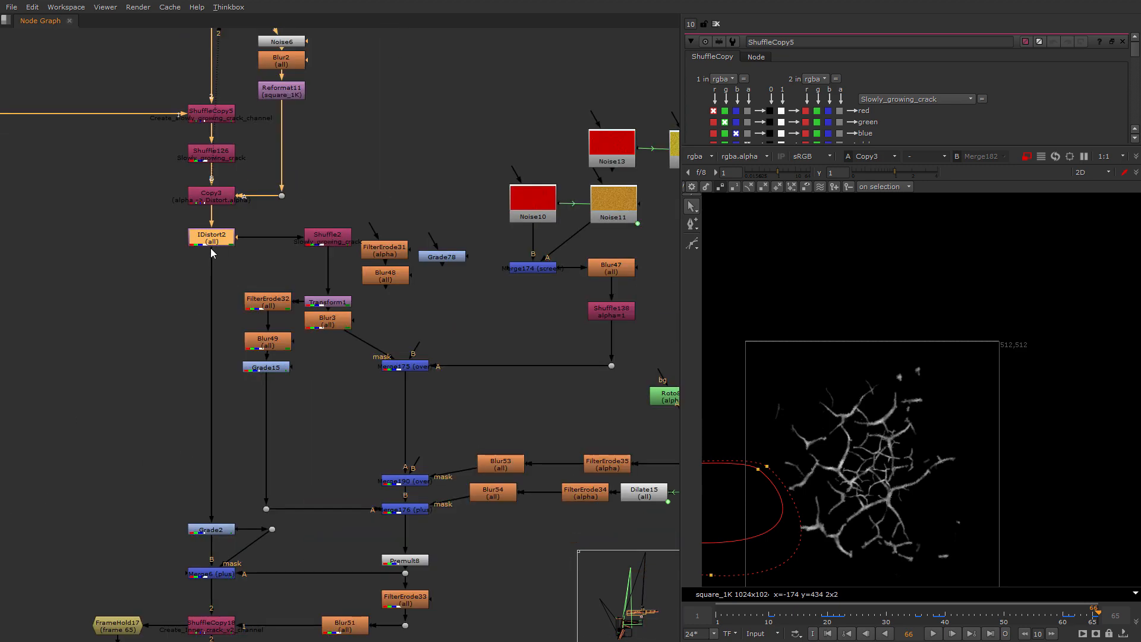
{"action": "double_click", "coordinate": [213, 246]}
{"action": "scroll", "coordinate": [263, 177], "scroll_direction": "up", "scroll_amount": 3}
{"action": "scroll", "coordinate": [262, 179], "scroll_direction": "up", "scroll_amount": 3}
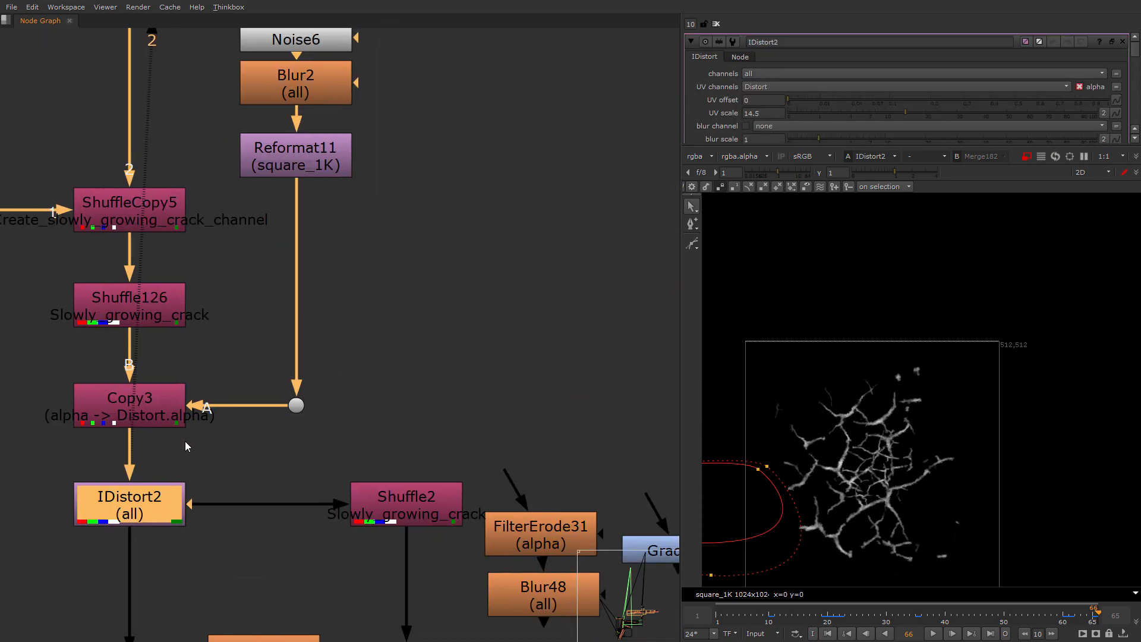
Display the Noise6 pattern, and compare the cracks at Copy3 with the distorted result at IDistort2.
{"action": "double_click", "coordinate": [292, 43]}
{"action": "key", "text": "1"}
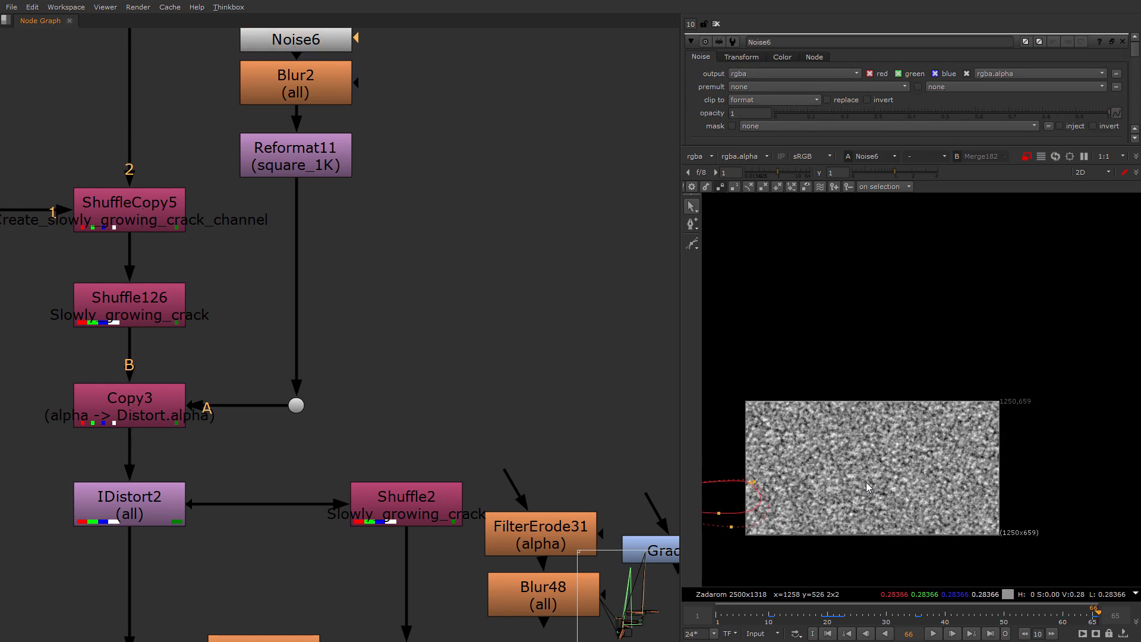
{"action": "left_click", "coordinate": [121, 423]}
{"action": "key", "text": "1"}
{"action": "scroll", "coordinate": [903, 500], "scroll_direction": "up", "scroll_amount": 4}
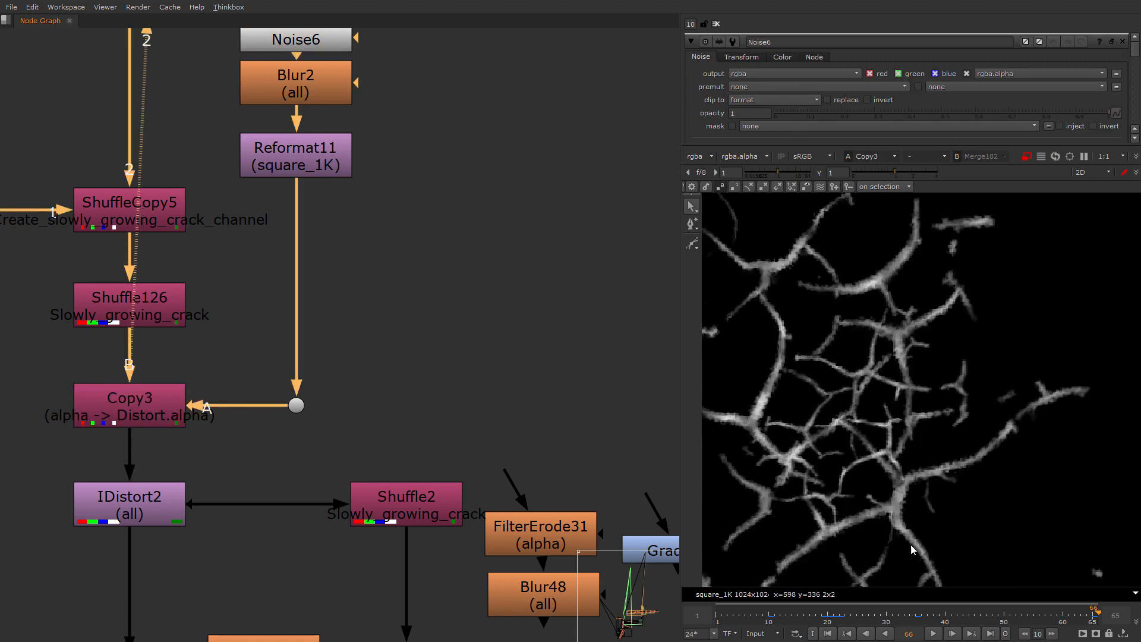
{"action": "scroll", "coordinate": [130, 465], "scroll_direction": "down", "scroll_amount": 2}
{"action": "left_click", "coordinate": [129, 465]}
{"action": "key", "text": "1"}
{"action": "middle_click_drag", "start_coordinate": [130, 466], "coordinate": [162, 264]}
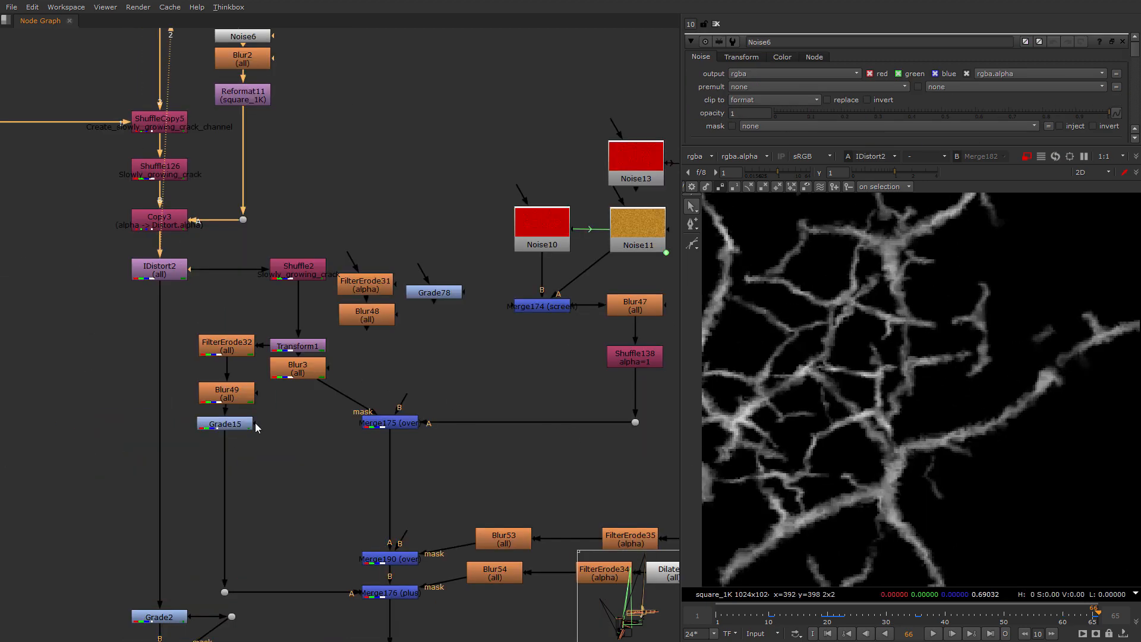
Display the output of Blur3 below Transform1 to examine the softened cracks.
{"action": "scroll", "coordinate": [234, 393], "scroll_direction": "up", "scroll_amount": 3}
{"action": "left_click", "coordinate": [360, 364]}
{"action": "key", "text": "1"}
{"action": "scroll", "coordinate": [306, 288], "scroll_direction": "down", "scroll_amount": 2}
{"action": "scroll", "coordinate": [308, 274], "scroll_direction": "up", "scroll_amount": 2}
{"action": "scroll", "coordinate": [308, 274], "scroll_direction": "down", "scroll_amount": 4}
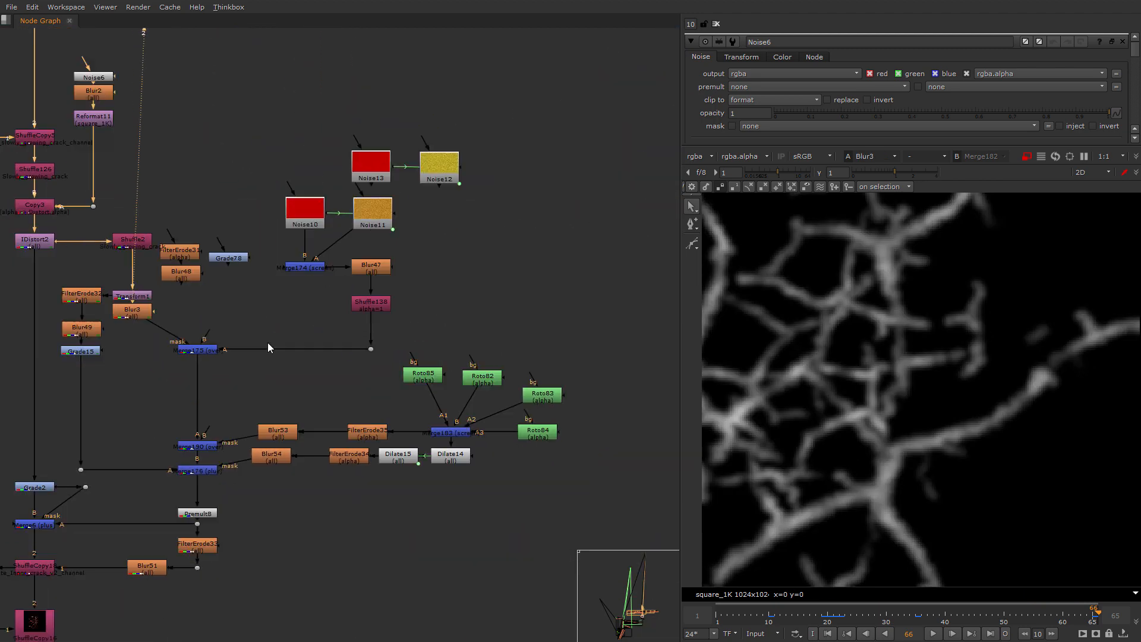
Display the orange noise at the dot feeding the A input of Merge175.
{"action": "middle_click_drag", "start_coordinate": [268, 344], "coordinate": [310, 286]}
{"action": "left_click", "coordinate": [262, 263]}
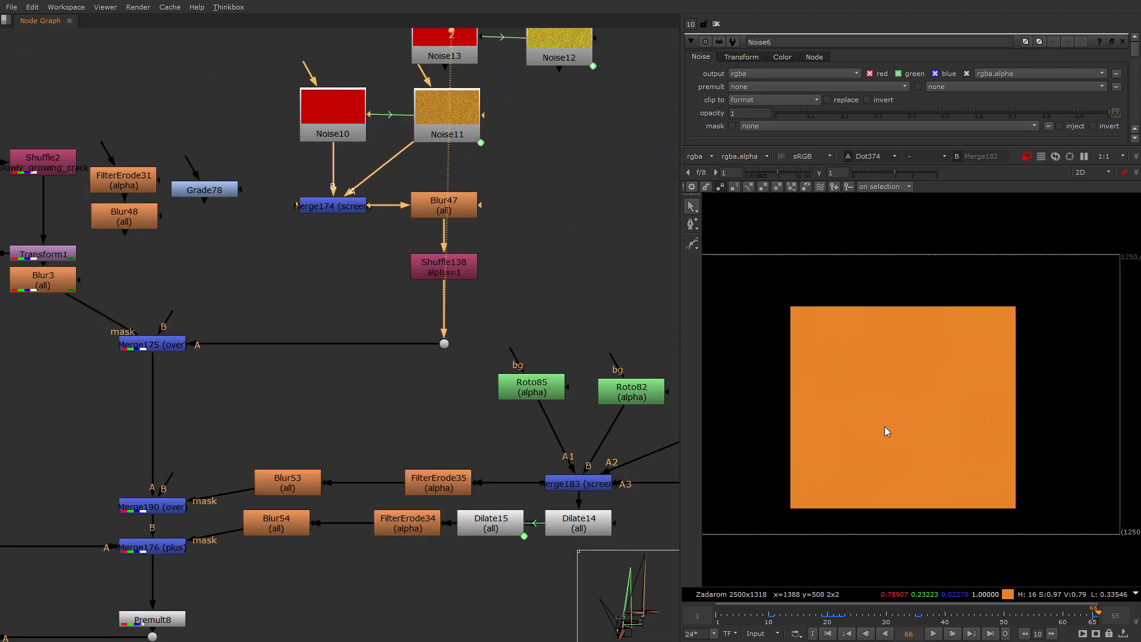
{"action": "scroll", "coordinate": [885, 428], "scroll_direction": "down", "scroll_amount": 2}
{"action": "scroll", "coordinate": [392, 186], "scroll_direction": "up", "scroll_amount": 3}
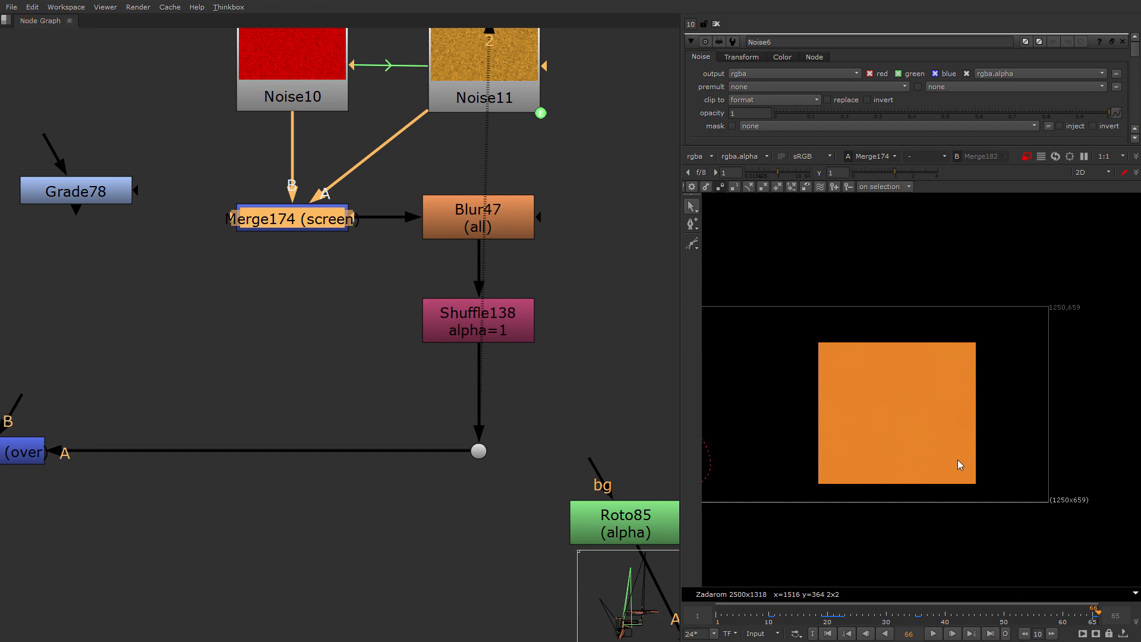
Inspect the Merge174 noise texture up close at frame 56 and select the Noise10 node.
{"action": "key", "text": "2"}
{"action": "scroll", "coordinate": [289, 222], "scroll_direction": "up", "scroll_amount": 1}
{"action": "middle_click_drag", "start_coordinate": [289, 222], "coordinate": [517, 316]}
{"action": "scroll", "coordinate": [321, 384], "scroll_direction": "down", "scroll_amount": 3}
{"action": "left_click", "coordinate": [477, 207]}
{"action": "left_click", "coordinate": [1042, 621]}
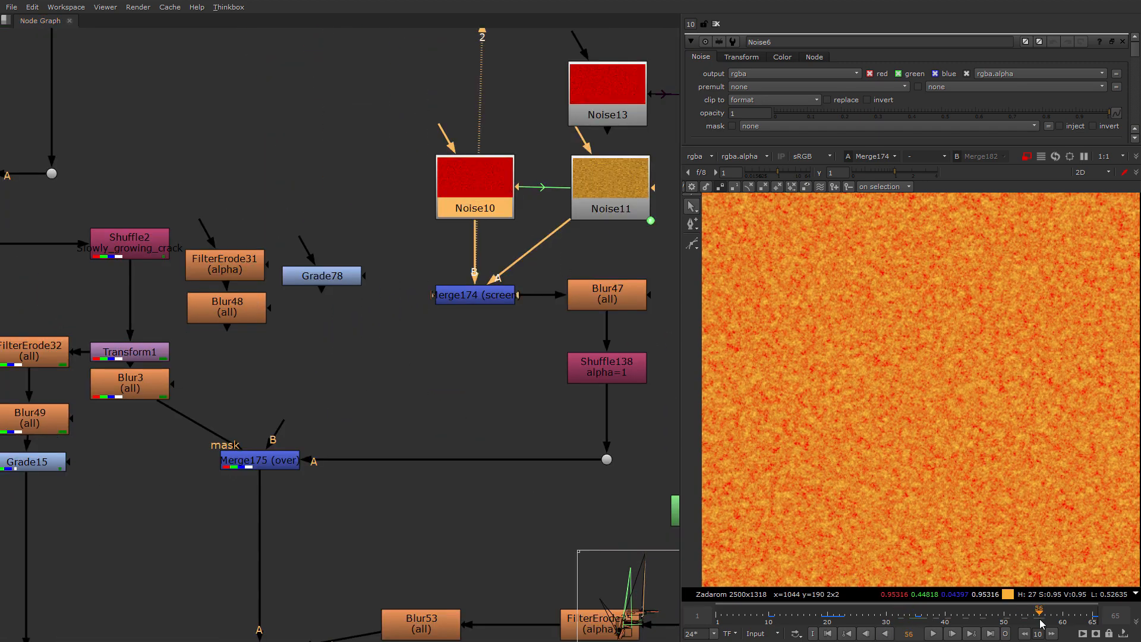
Display the output of Merge175 to examine the orange noise masked by the blurred cracks.
{"action": "middle_click_drag", "start_coordinate": [556, 446], "coordinate": [523, 327]}
{"action": "middle_click_drag", "start_coordinate": [226, 341], "coordinate": [386, 326]}
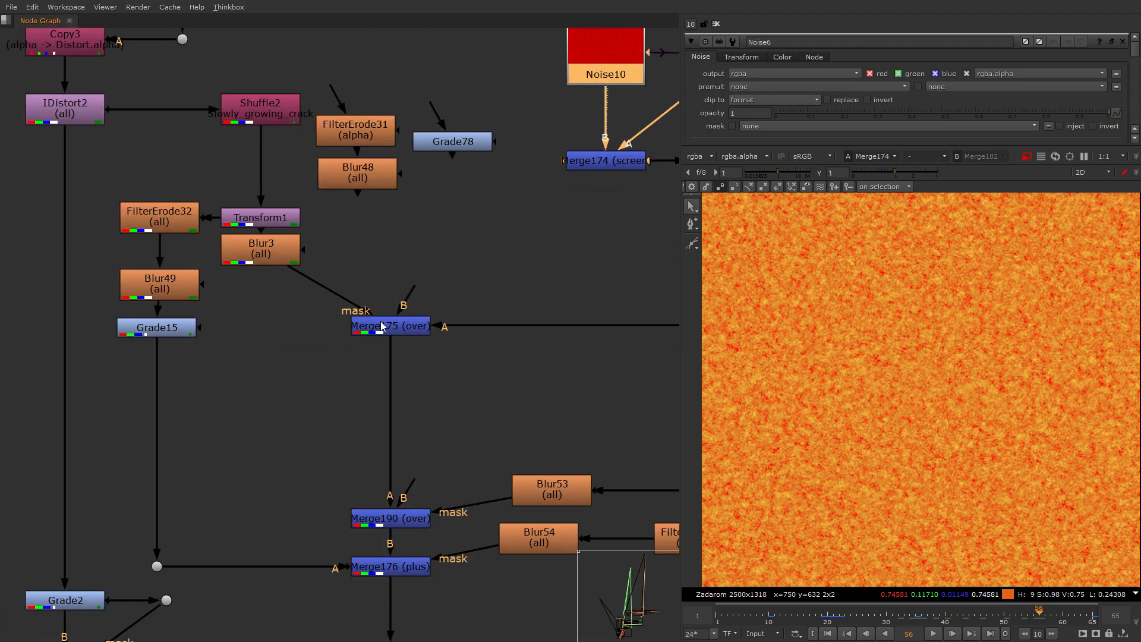
{"action": "left_click", "coordinate": [386, 326]}
{"action": "scroll", "coordinate": [395, 387], "scroll_direction": "down", "scroll_amount": 2}
{"action": "key", "text": "1"}
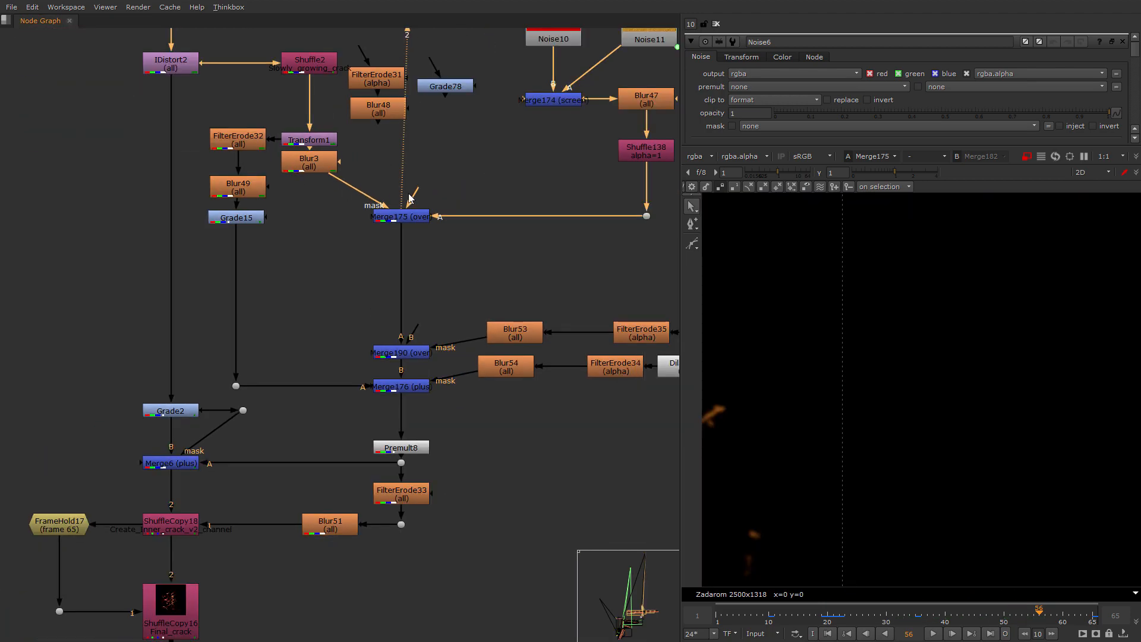
{"action": "left_click_drag", "start_coordinate": [409, 195], "coordinate": [341, 261]}
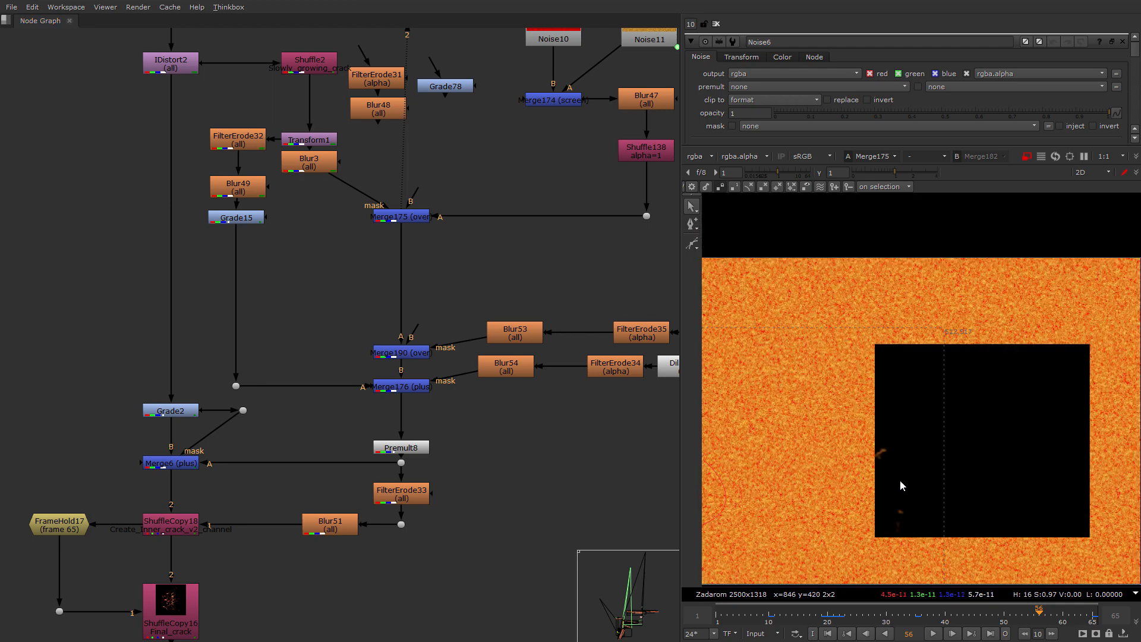
Add a Merge node with B on the orange noise dot and A on Blur3, and set its operation to stencil.
{"action": "middle_click_drag", "start_coordinate": [406, 214], "coordinate": [313, 326]}
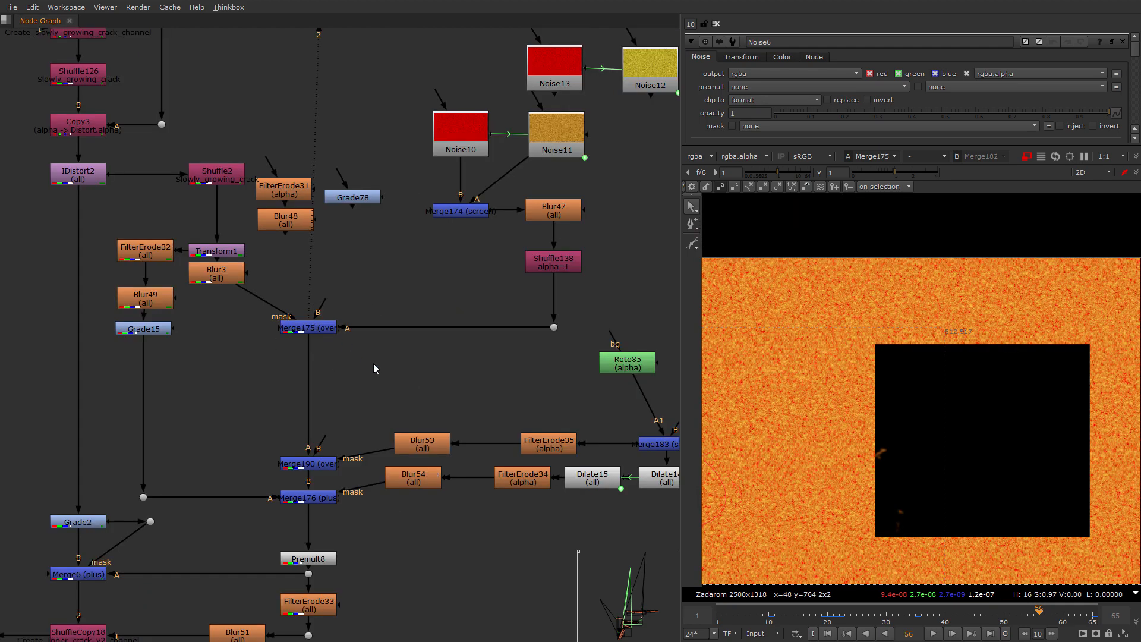
{"action": "key", "text": "m"}
{"action": "middle_click_drag", "start_coordinate": [373, 369], "coordinate": [363, 411]}
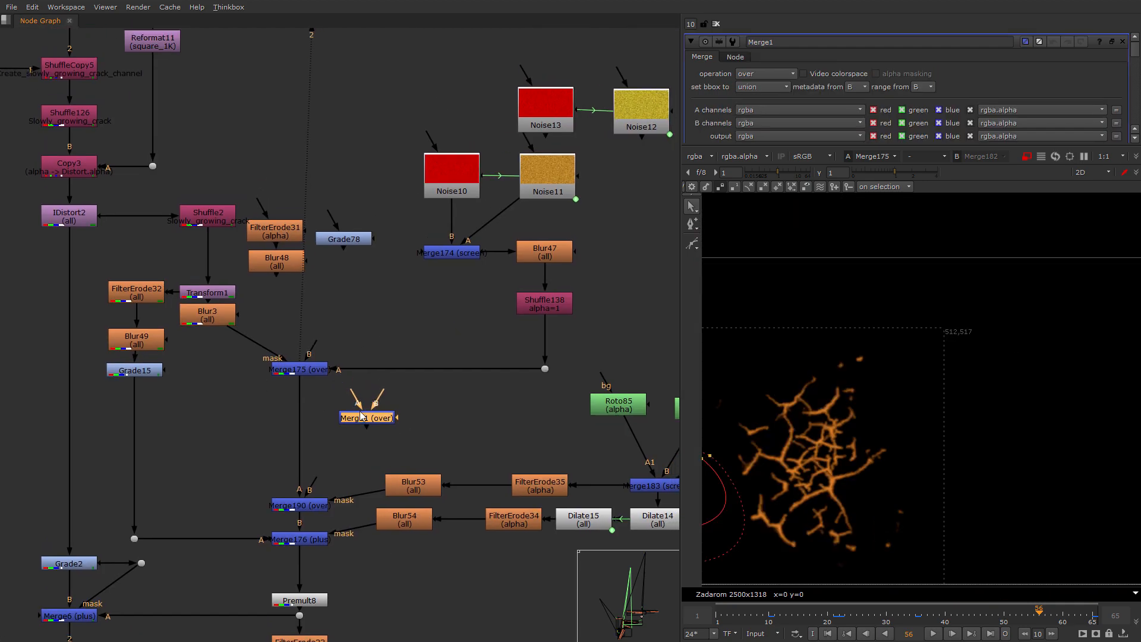
{"action": "key", "text": "2"}
{"action": "left_click_drag", "start_coordinate": [355, 400], "coordinate": [546, 371]}
{"action": "left_click_drag", "start_coordinate": [390, 388], "coordinate": [204, 318]}
{"action": "left_click_drag", "start_coordinate": [204, 320], "coordinate": [204, 313]}
{"action": "left_click", "coordinate": [362, 418]}
{"action": "left_click", "coordinate": [755, 73]}
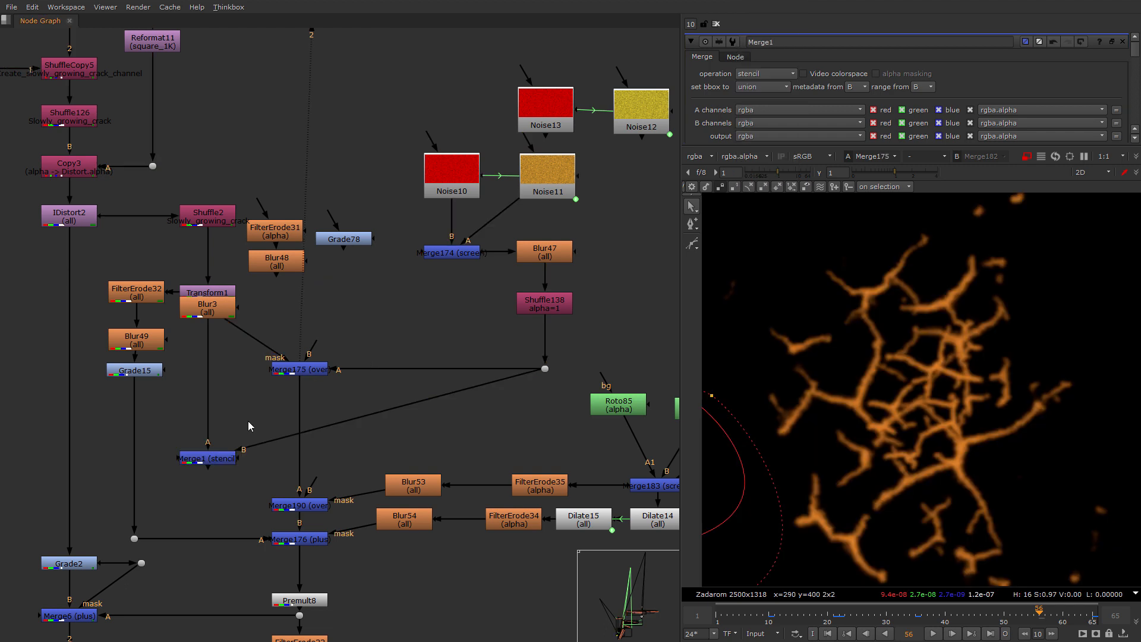
Insert an Invert node between Blur3 and the A input of the stencil merge, and display the merge's output.
{"action": "key", "text": "Tab"}
{"action": "type", "text": "inv"}
{"action": "key", "text": "Return"}
{"action": "left_click_drag", "start_coordinate": [251, 419], "coordinate": [211, 402]}
{"action": "left_click", "coordinate": [514, 459]}
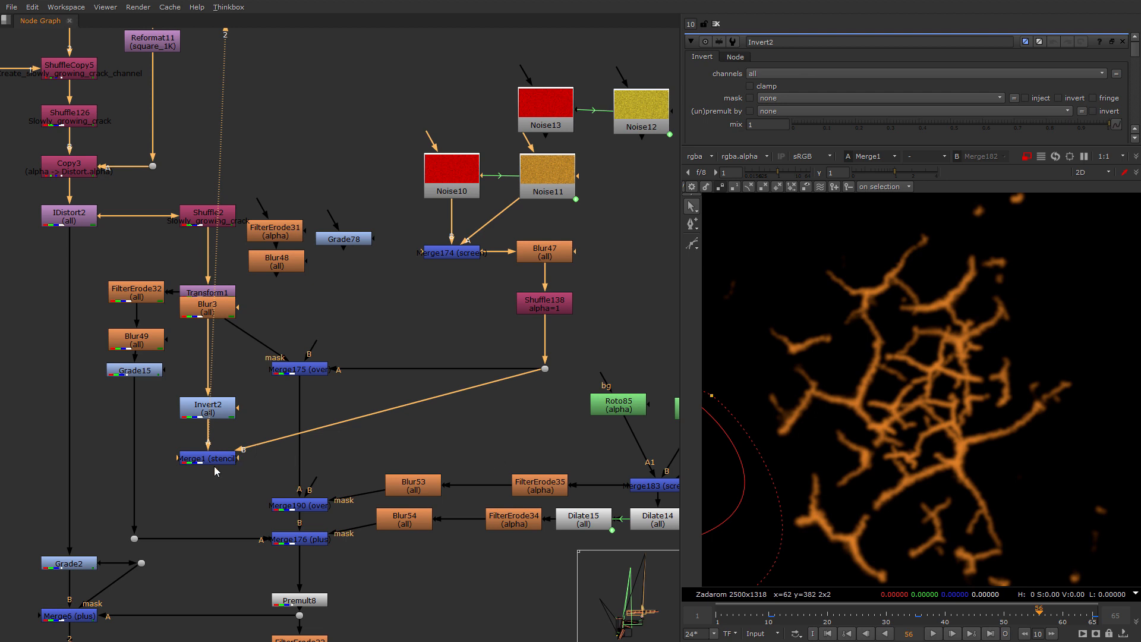
{"action": "left_click_drag", "start_coordinate": [214, 461], "coordinate": [225, 465]}
Display Merge175 for comparison with the stencil merge, and check which channel layers IDistort2 carries.
{"action": "left_click", "coordinate": [301, 370]}
{"action": "key", "text": "2"}
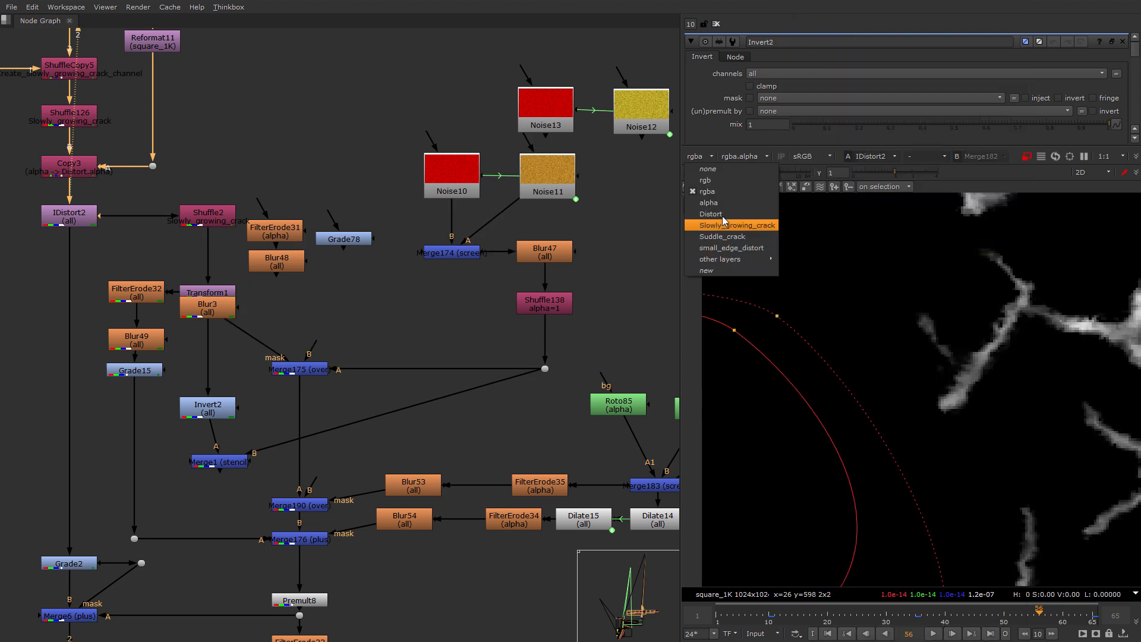
{"action": "left_click", "coordinate": [287, 409]}
{"action": "left_click", "coordinate": [291, 371]}
{"action": "key", "text": "2"}
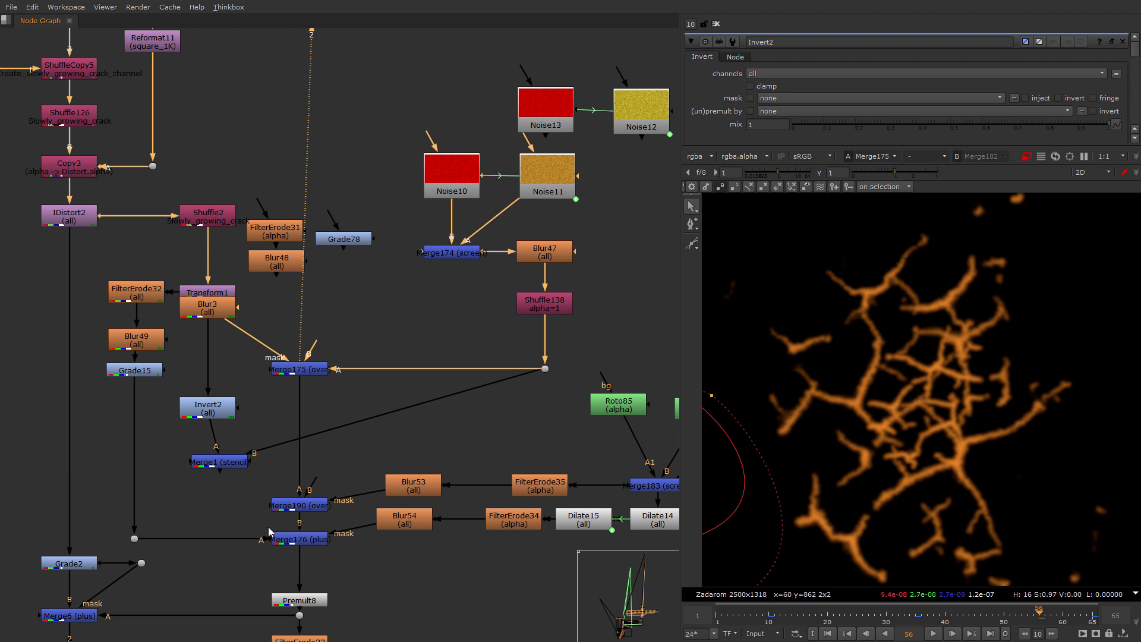
Open the Merge175 properties and view the layer choices for its also merge setting.
{"action": "left_click", "coordinate": [300, 372]}
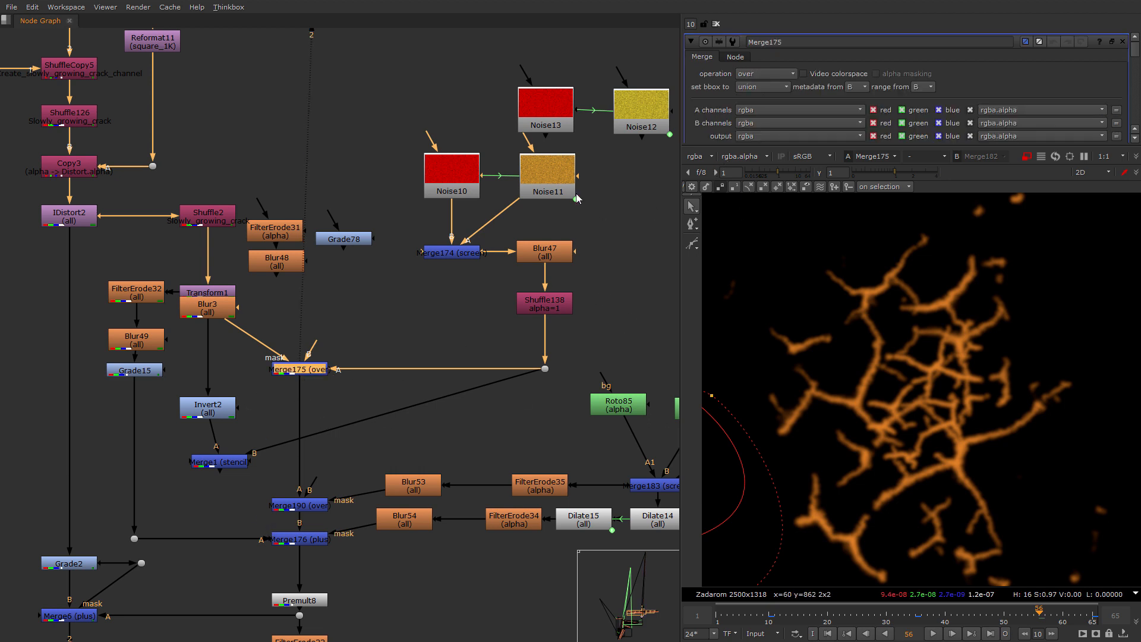
{"action": "scroll", "coordinate": [715, 108], "scroll_direction": "down", "scroll_amount": 3}
{"action": "left_click", "coordinate": [796, 79]}
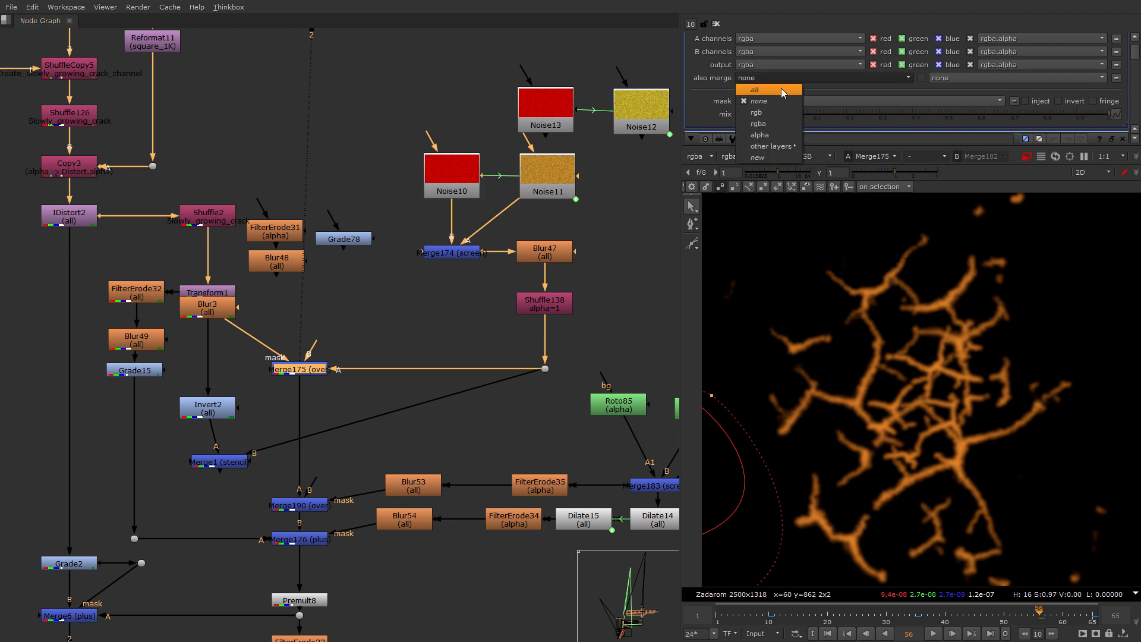
{"action": "left_click", "coordinate": [703, 84]}
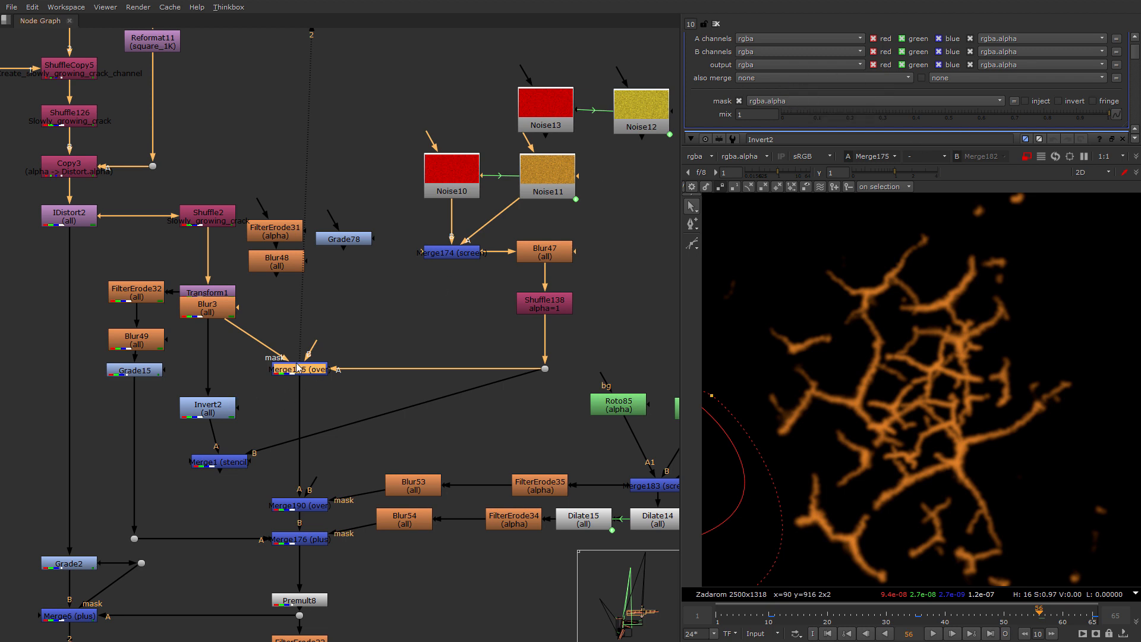
{"action": "left_click_drag", "start_coordinate": [296, 363], "coordinate": [293, 368]}
{"action": "key", "text": "ctrl+z"}
{"action": "key", "text": "ctrl+z"}
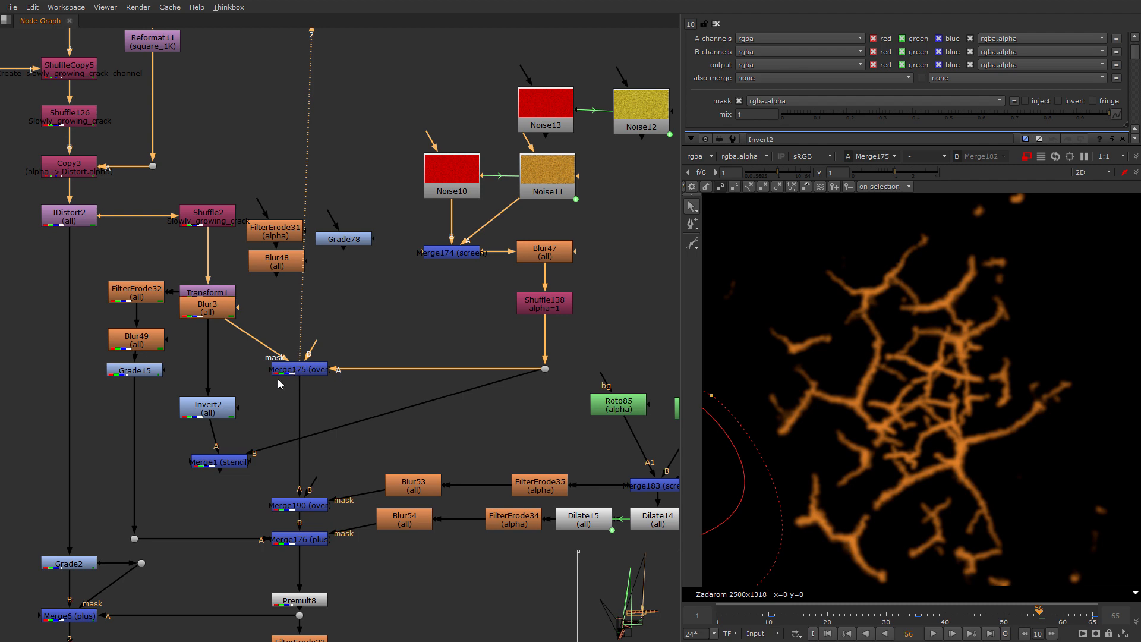
Align the stencil merge directly beneath the Invert node and display its output.
{"action": "left_click_drag", "start_coordinate": [229, 463], "coordinate": [217, 471]}
{"action": "key", "text": "1"}
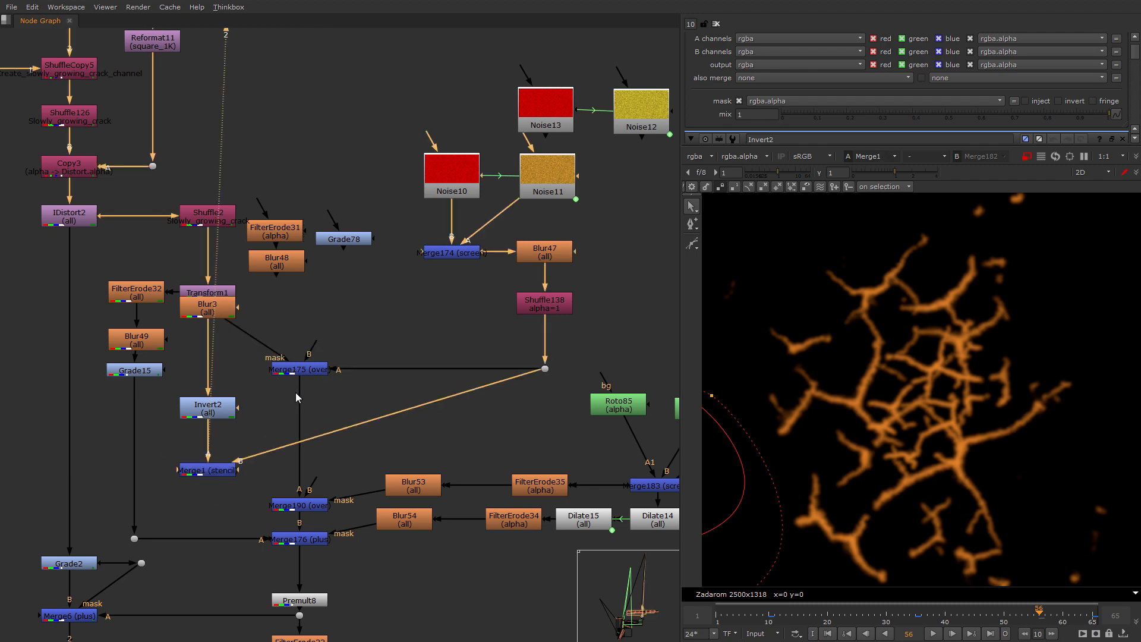
{"action": "middle_click_drag", "start_coordinate": [329, 443], "coordinate": [390, 308]}
{"action": "scroll", "coordinate": [319, 306], "scroll_direction": "up", "scroll_amount": 1}
{"action": "left_click_drag", "start_coordinate": [258, 340], "coordinate": [258, 319]}
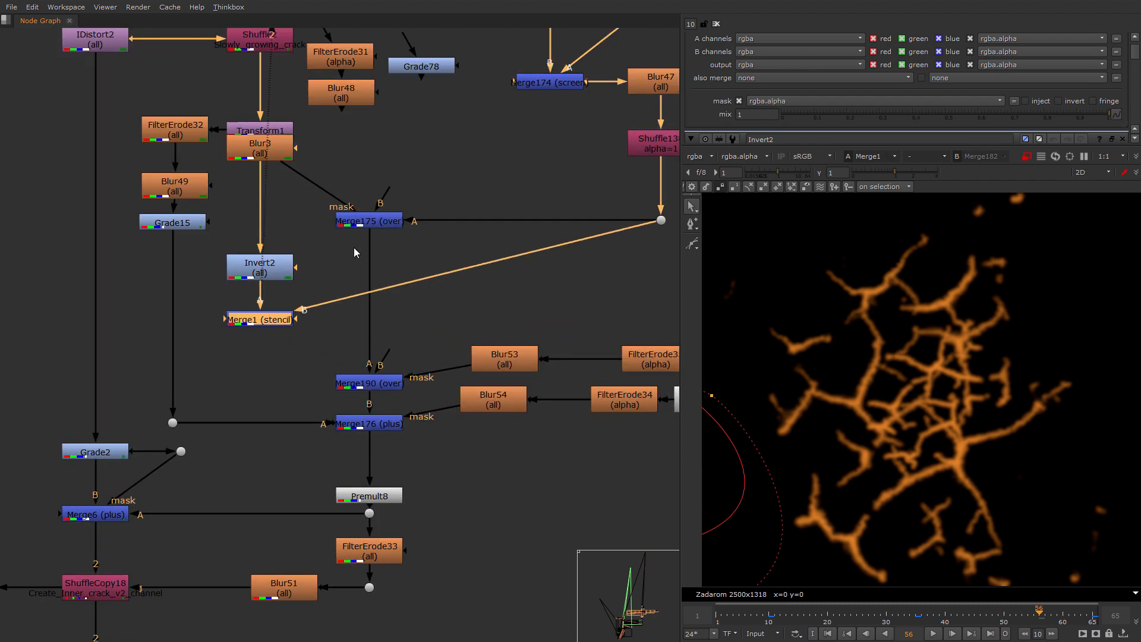
Display the output of Merge190, the over merge below Merge175.
{"action": "middle_click_drag", "start_coordinate": [402, 400], "coordinate": [273, 285]}
{"action": "scroll", "coordinate": [274, 285], "scroll_direction": "down", "scroll_amount": 2}
{"action": "left_click", "coordinate": [257, 278]}
{"action": "key", "text": "1"}
{"action": "middle_click_drag", "start_coordinate": [498, 315], "coordinate": [452, 365]}
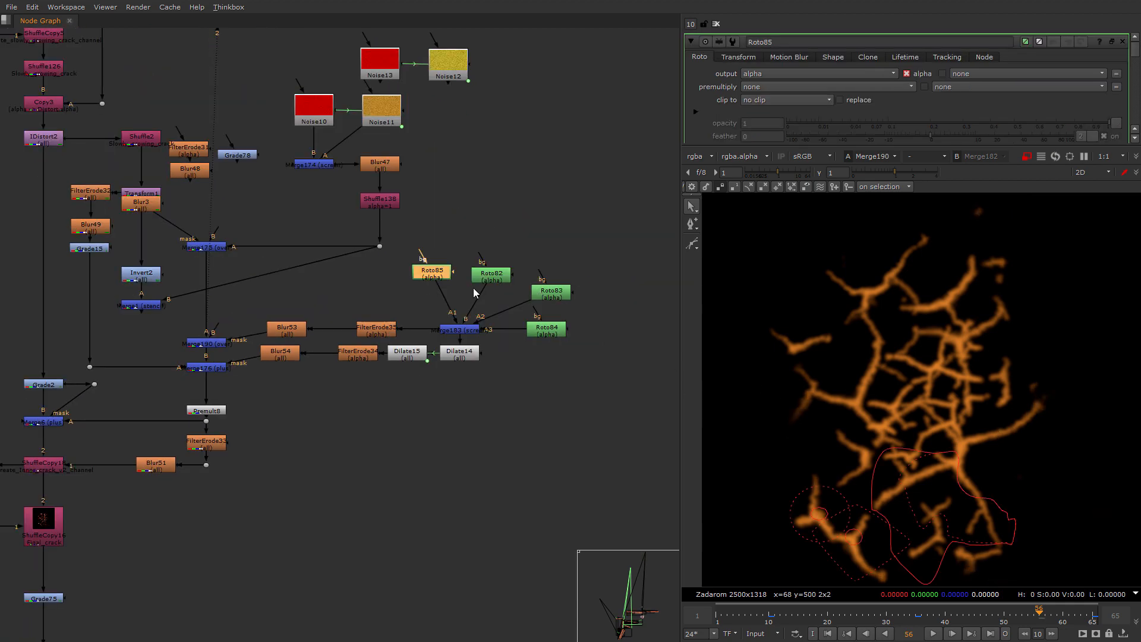
Open Roto82, Roto83 and Roto84 in turn to view the shapes that feed the Merge190 mask.
{"action": "left_click", "coordinate": [492, 276]}
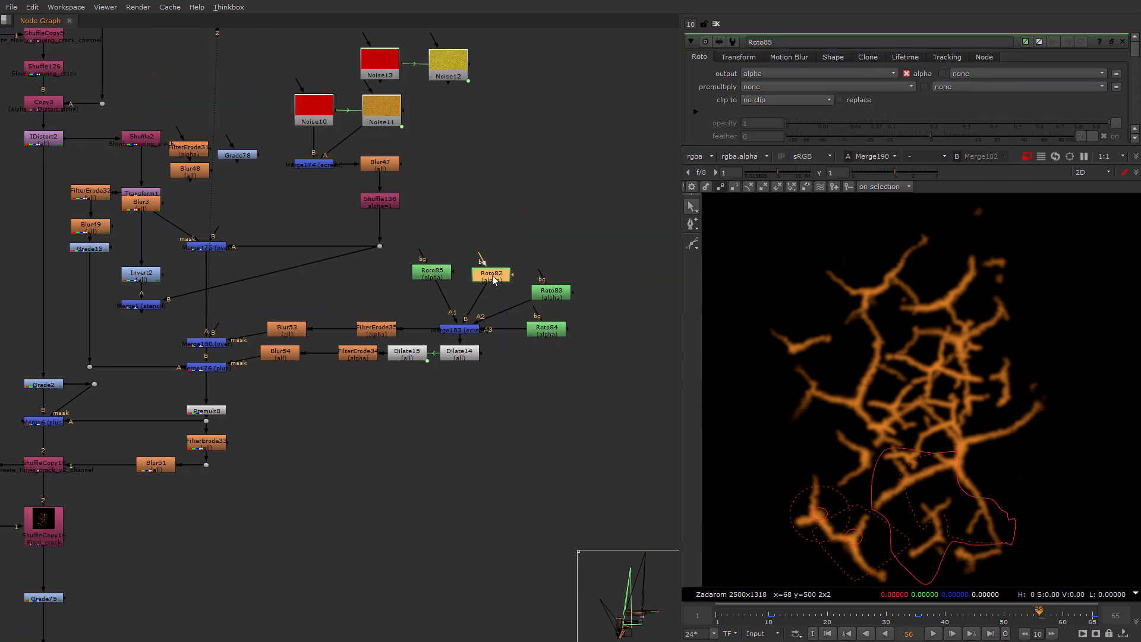
{"action": "double_click", "coordinate": [493, 278]}
{"action": "double_click", "coordinate": [542, 295]}
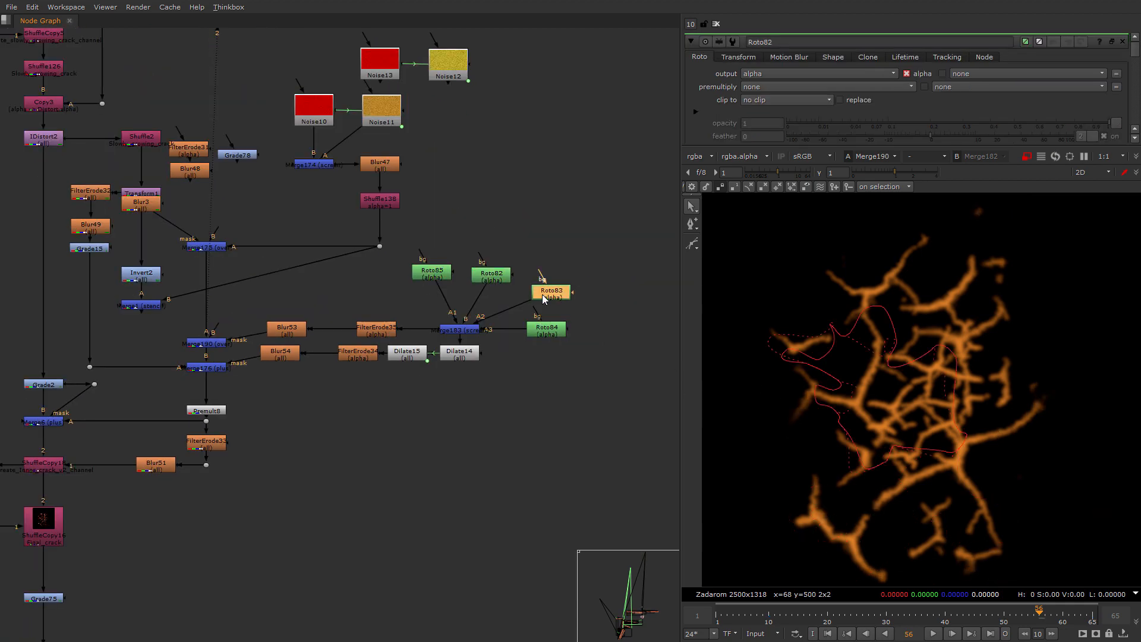
{"action": "double_click", "coordinate": [545, 335]}
{"action": "scroll", "coordinate": [243, 335], "scroll_direction": "up", "scroll_amount": 2}
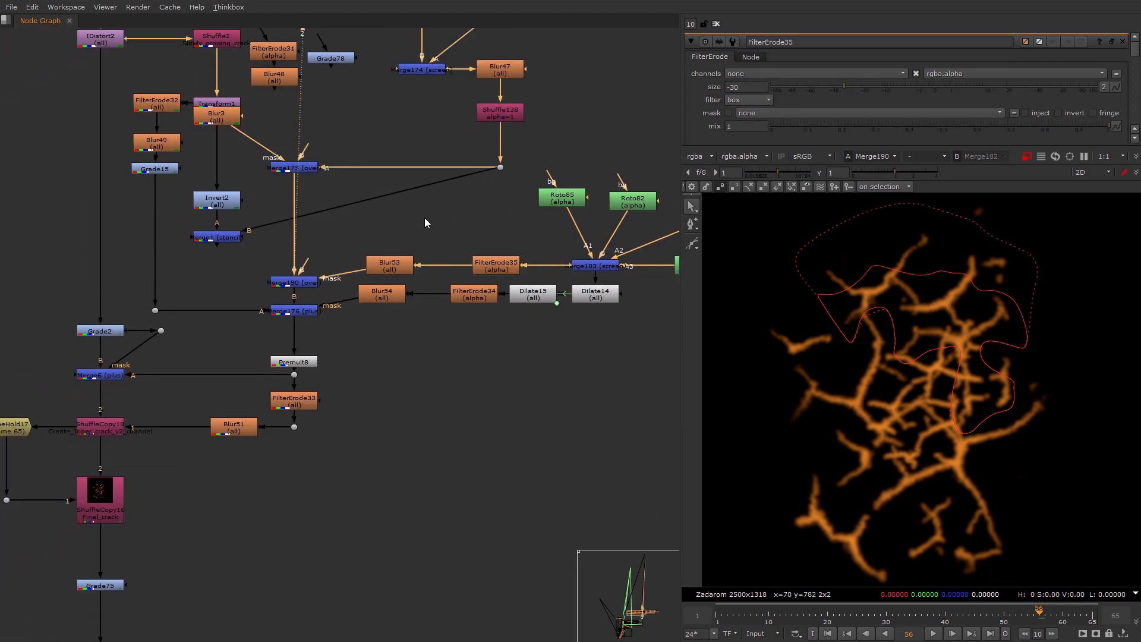
Display the output of Merge176, and return to Merge190 to see the difference.
{"action": "left_click", "coordinate": [294, 311]}
{"action": "key", "text": "1"}
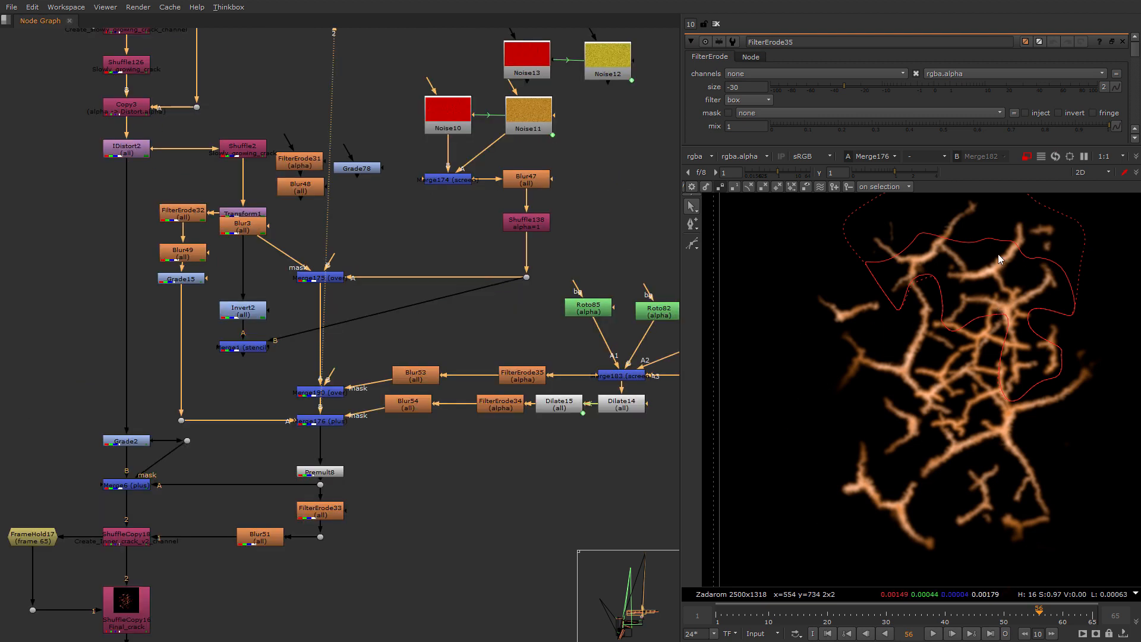
{"action": "left_click_drag", "start_coordinate": [338, 397], "coordinate": [338, 381]}
{"action": "key", "text": "1"}
Remove the Invert2 node and the stencil merge beneath it from the crack branch.
{"action": "left_click_drag", "start_coordinate": [212, 376], "coordinate": [302, 286]}
{"action": "key", "text": "d"}
{"action": "left_click_drag", "start_coordinate": [221, 347], "coordinate": [598, 37]}
{"action": "scroll", "coordinate": [522, 137], "scroll_direction": "down", "scroll_amount": 3}
{"action": "left_click_drag", "start_coordinate": [562, 82], "coordinate": [618, 30]}
{"action": "key", "text": "Delete"}
Move Blur3 down so that it sits clear beneath Transform1.
{"action": "middle_click_drag", "start_coordinate": [428, 160], "coordinate": [357, 315]}
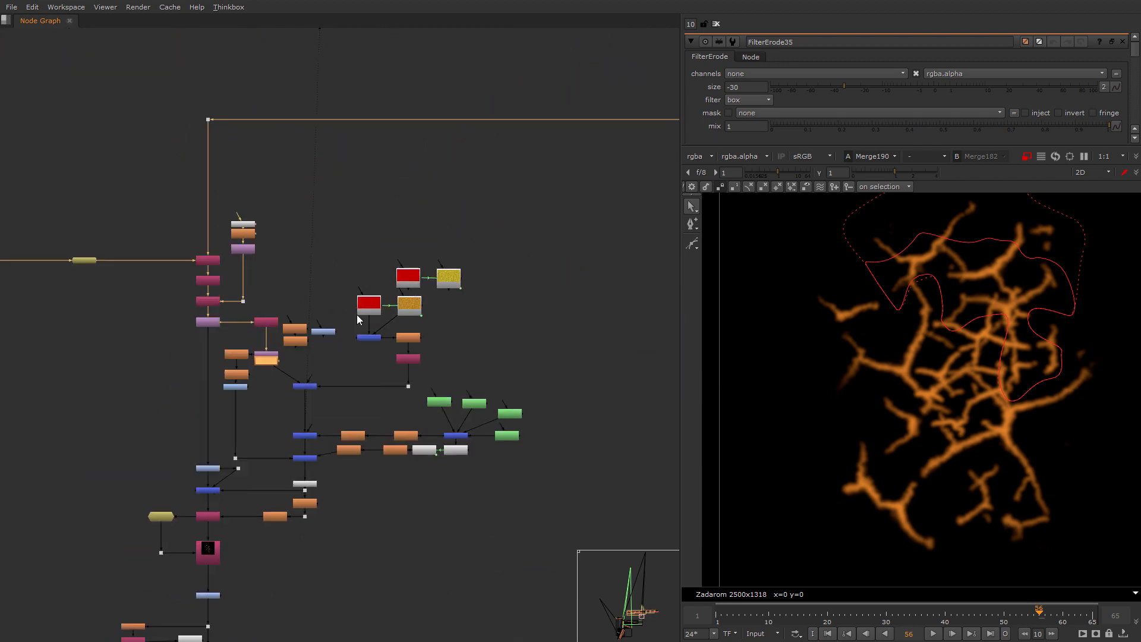
{"action": "scroll", "coordinate": [276, 372], "scroll_direction": "up", "scroll_amount": 3}
{"action": "middle_click_drag", "start_coordinate": [276, 372], "coordinate": [328, 252]}
{"action": "left_click_drag", "start_coordinate": [318, 233], "coordinate": [318, 249]}
Display Merge176, and compare it with the Grade15 output that feeds its A input.
{"action": "scroll", "coordinate": [340, 403], "scroll_direction": "up", "scroll_amount": 3}
{"action": "left_click", "coordinate": [400, 397]}
{"action": "key", "text": "2"}
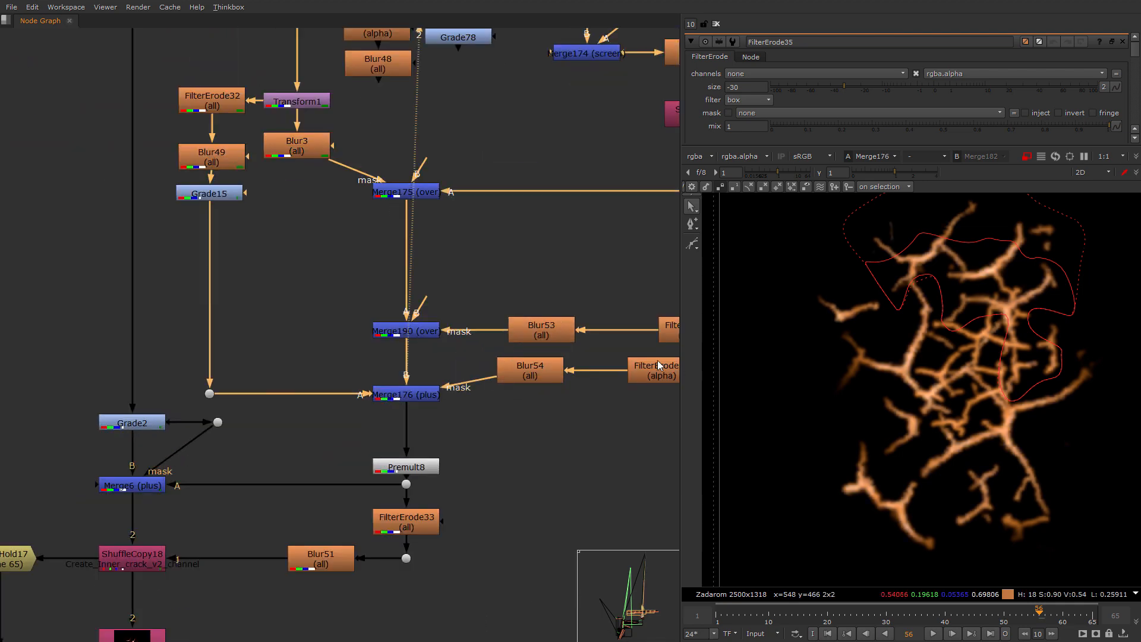
{"action": "left_click", "coordinate": [210, 194]}
{"action": "key", "text": "2"}
{"action": "scroll", "coordinate": [965, 443], "scroll_direction": "down", "scroll_amount": 3}
{"action": "middle_click_drag", "start_coordinate": [981, 452], "coordinate": [803, 505]}
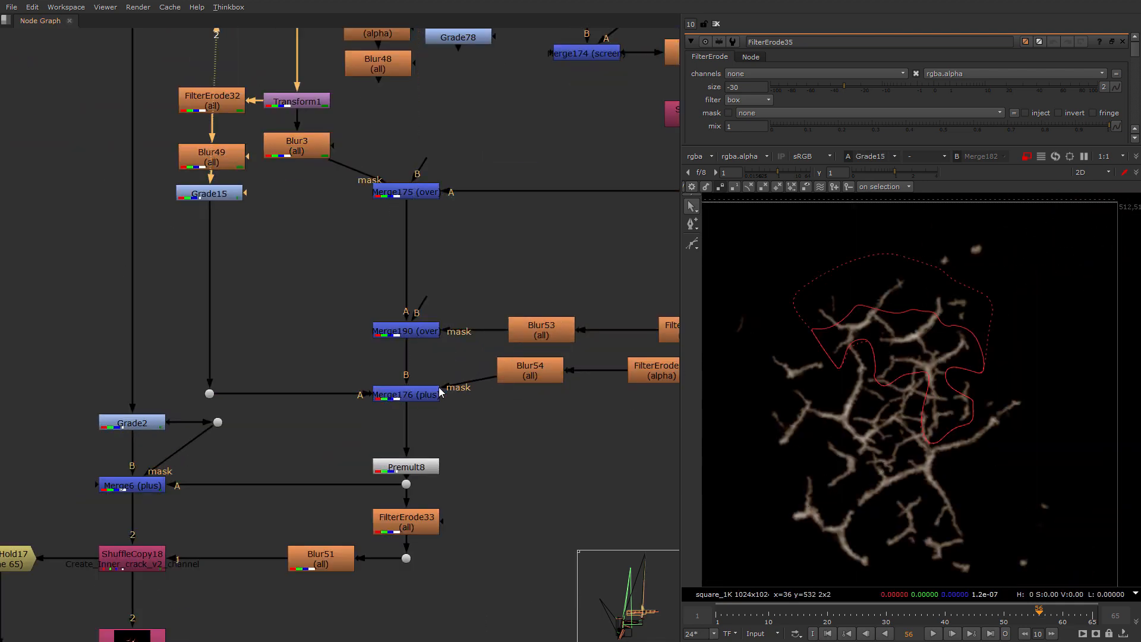
Open the properties of Grade15 to check its colour correction values.
{"action": "scroll", "coordinate": [281, 472], "scroll_direction": "down", "scroll_amount": 3}
{"action": "middle_click_drag", "start_coordinate": [286, 250], "coordinate": [372, 387]}
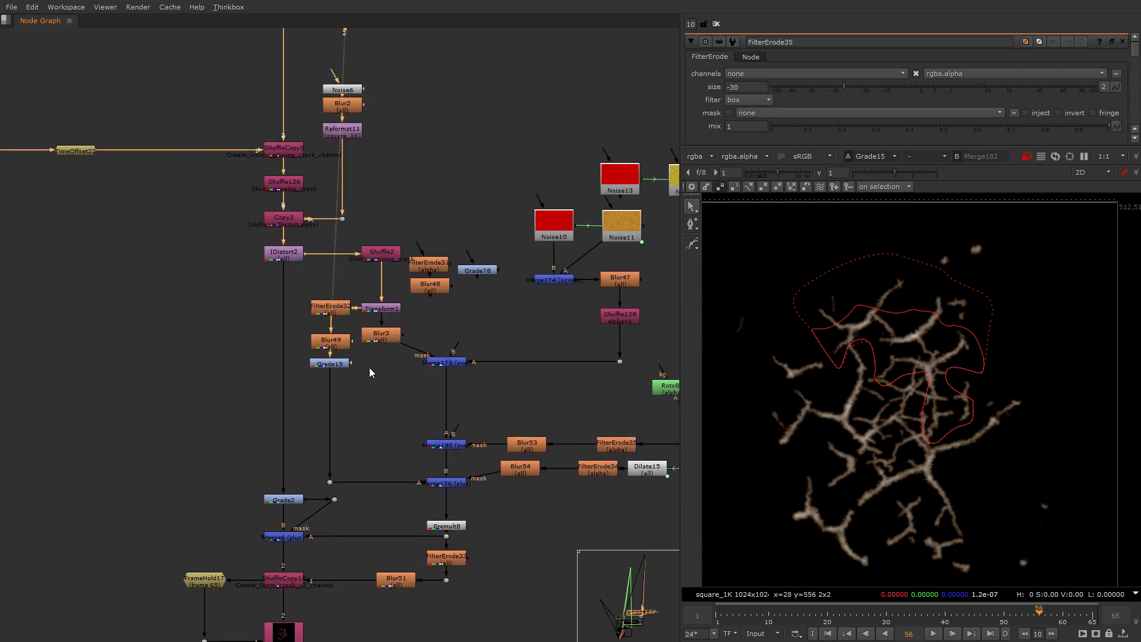
{"action": "scroll", "coordinate": [369, 368], "scroll_direction": "up", "scroll_amount": 3}
{"action": "double_click", "coordinate": [305, 360]}
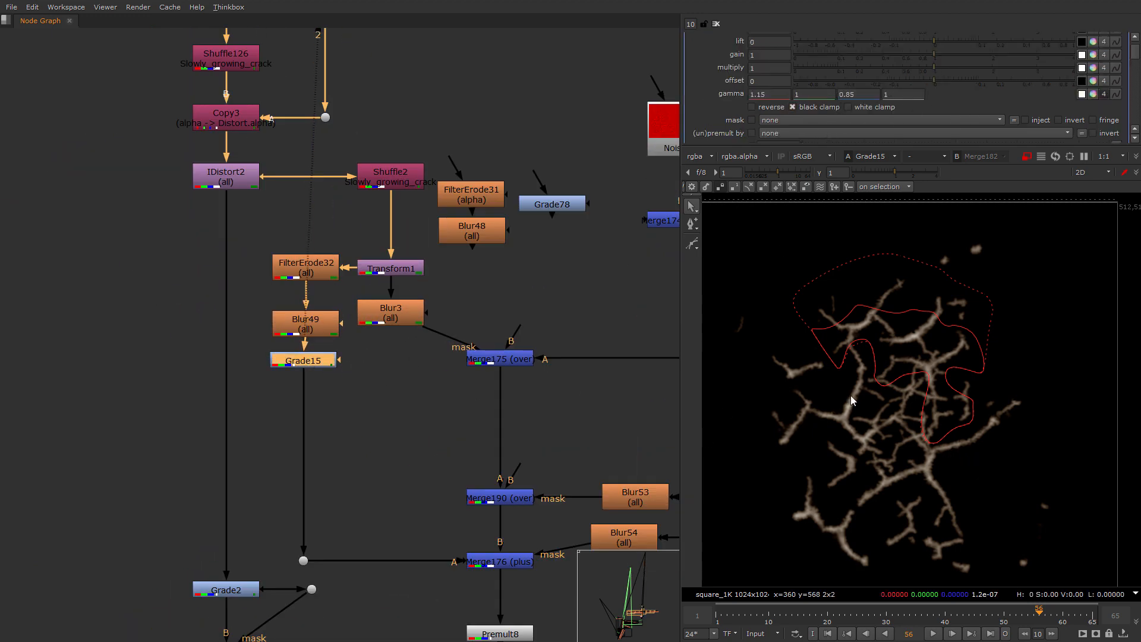
Compare the cracks up close in the outputs of Merge176 and Merge190.
{"action": "middle_click_drag", "start_coordinate": [463, 581], "coordinate": [477, 387]}
{"action": "left_click", "coordinate": [517, 370]}
{"action": "left_click", "coordinate": [518, 304]}
{"action": "key", "text": "2"}
{"action": "scroll", "coordinate": [750, 448], "scroll_direction": "up", "scroll_amount": 5}
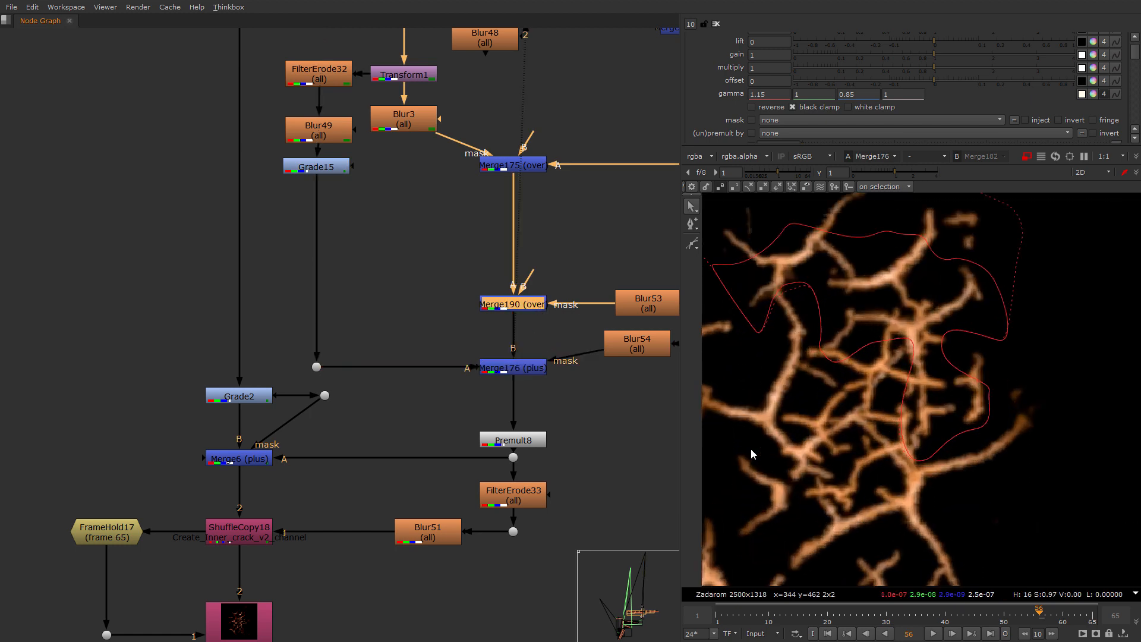
{"action": "middle_click_drag", "start_coordinate": [751, 448], "coordinate": [871, 456]}
{"action": "left_click", "coordinate": [547, 322]}
{"action": "key", "text": "1"}
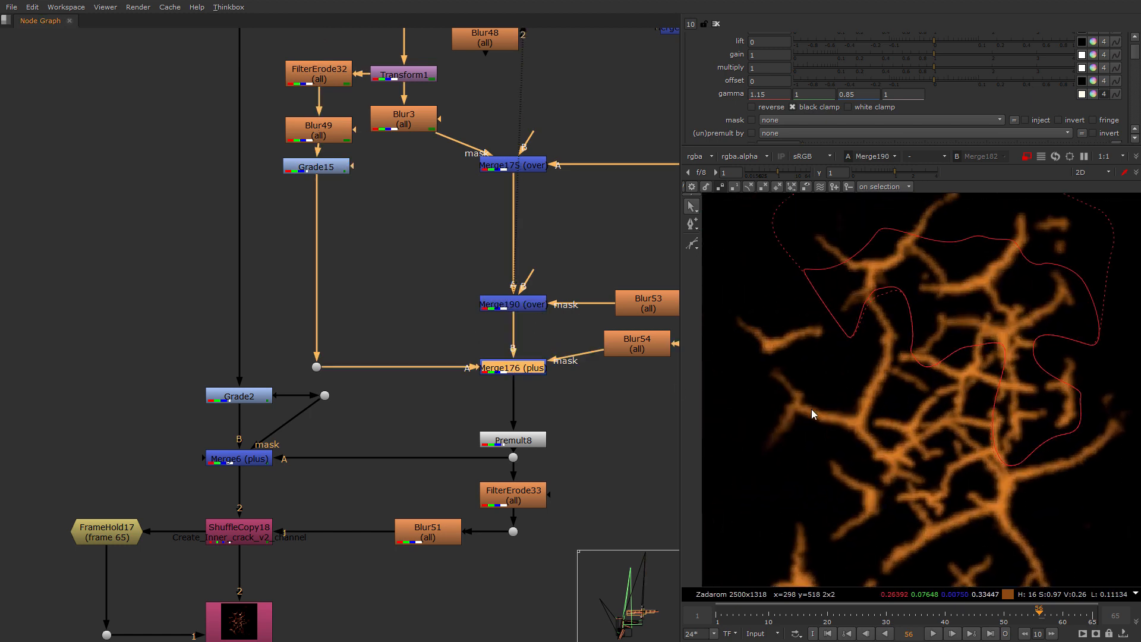
Display the Premult8 output and examine the glowing cracks up close and as a whole.
{"action": "left_click", "coordinate": [524, 444]}
{"action": "key", "text": "1"}
{"action": "middle_click_drag", "start_coordinate": [525, 445], "coordinate": [548, 230]}
{"action": "scroll", "coordinate": [876, 433], "scroll_direction": "up", "scroll_amount": 3}
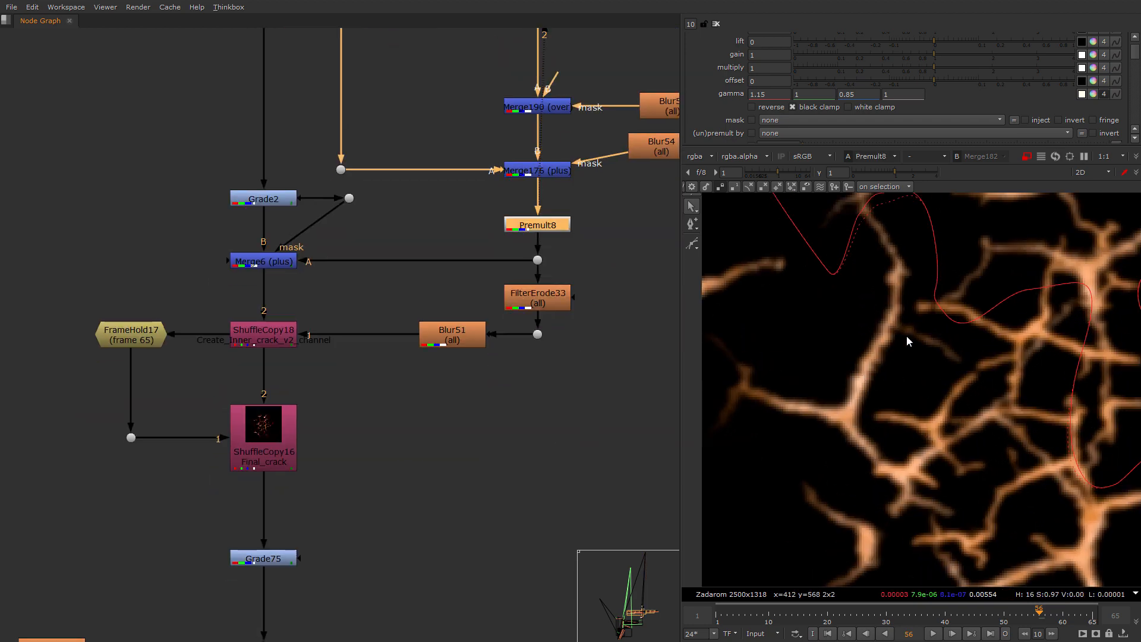
{"action": "scroll", "coordinate": [952, 388], "scroll_direction": "down", "scroll_amount": 3}
{"action": "scroll", "coordinate": [823, 376], "scroll_direction": "down", "scroll_amount": 2}
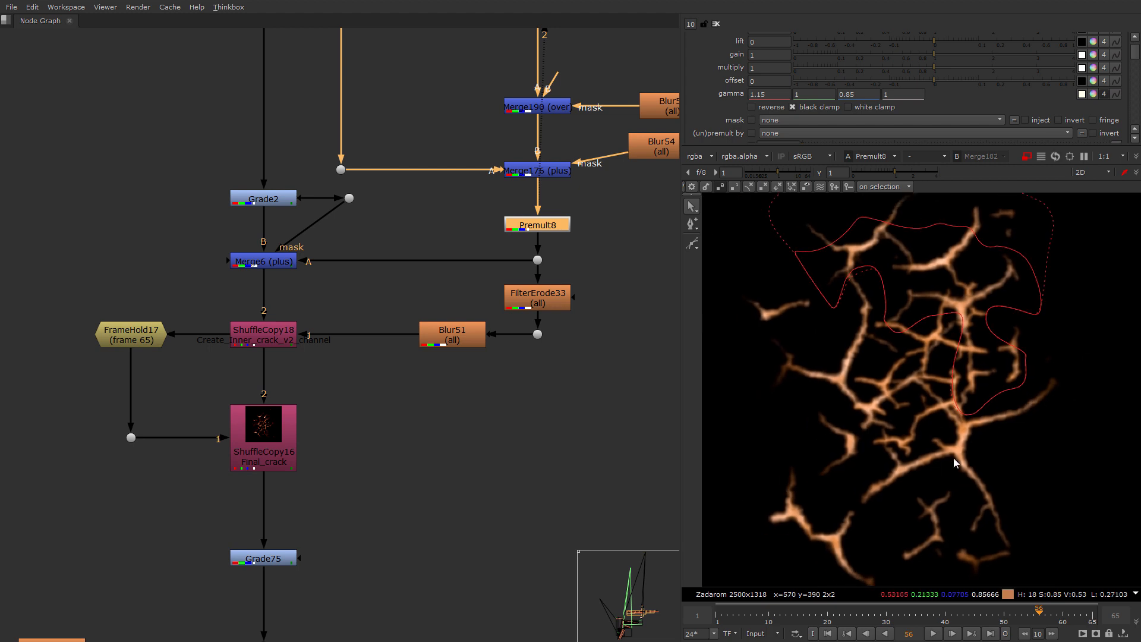
{"action": "scroll", "coordinate": [1057, 90], "scroll_direction": "up", "scroll_amount": 5}
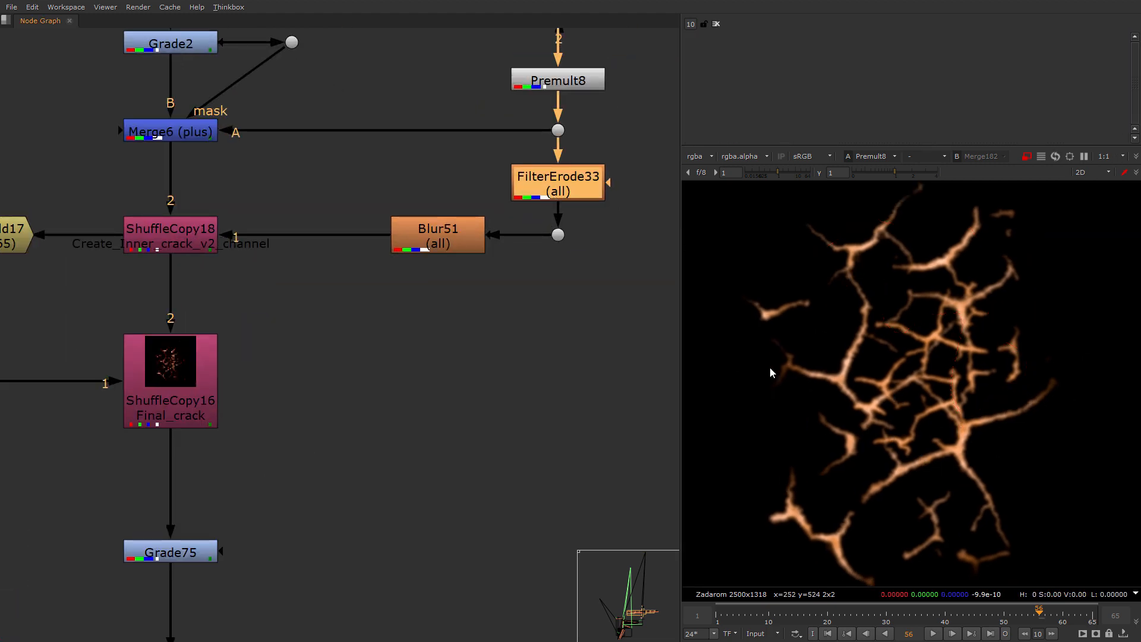
Display the output of ShuffleCopy18, which creates the inner crack v2 channel.
{"action": "middle_click_drag", "start_coordinate": [842, 405], "coordinate": [792, 389]}
{"action": "middle_click_drag", "start_coordinate": [206, 248], "coordinate": [342, 371]}
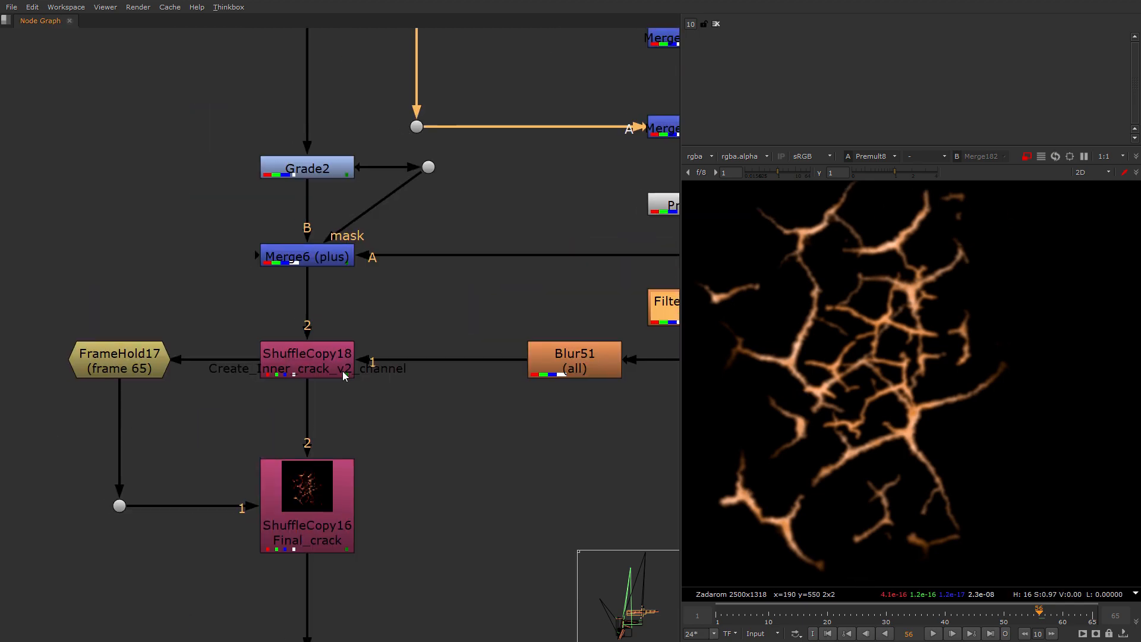
{"action": "scroll", "coordinate": [322, 373], "scroll_direction": "up", "scroll_amount": 3}
{"action": "left_click", "coordinate": [311, 378]}
{"action": "key", "text": "1"}
{"action": "scroll", "coordinate": [930, 429], "scroll_direction": "down", "scroll_amount": 3}
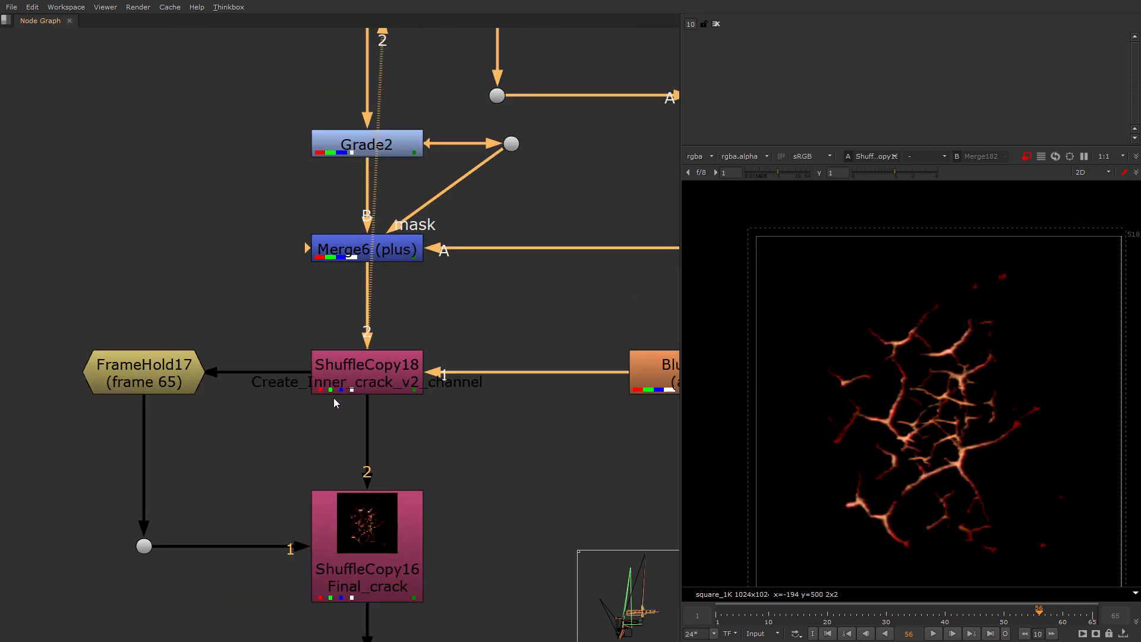
Display the Merge6 output, and compare it with the Grade2 output on its B input.
{"action": "scroll", "coordinate": [936, 454], "scroll_direction": "up", "scroll_amount": 3}
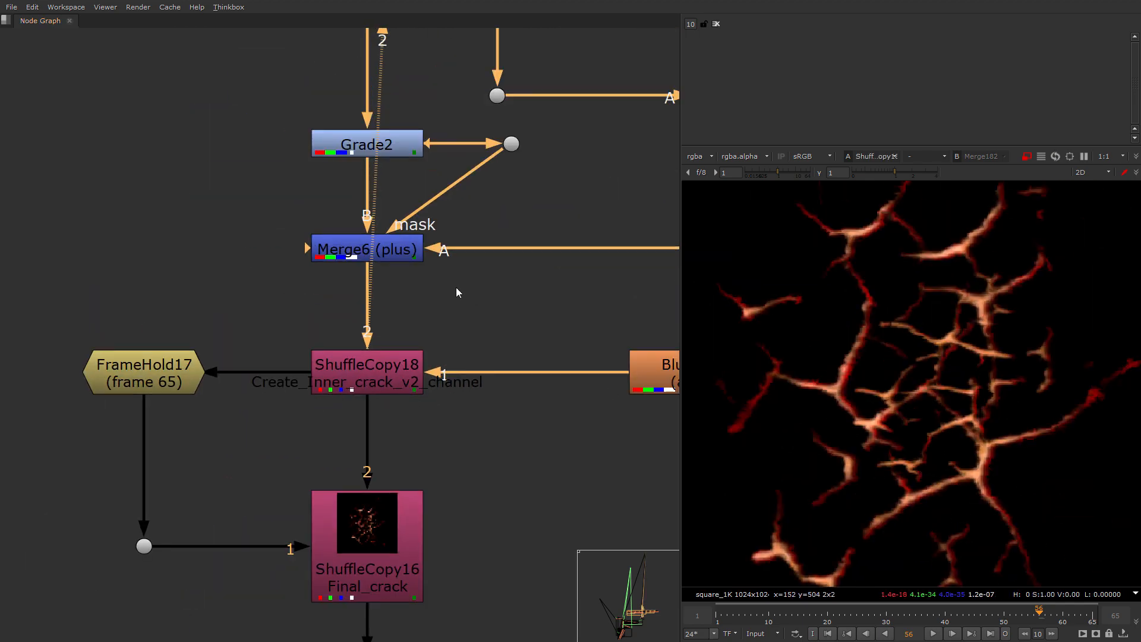
{"action": "left_click", "coordinate": [384, 248]}
{"action": "key", "text": "1"}
{"action": "middle_click_drag", "start_coordinate": [447, 239], "coordinate": [420, 426]}
{"action": "scroll", "coordinate": [420, 426], "scroll_direction": "down", "scroll_amount": 2}
{"action": "left_click", "coordinate": [366, 364]}
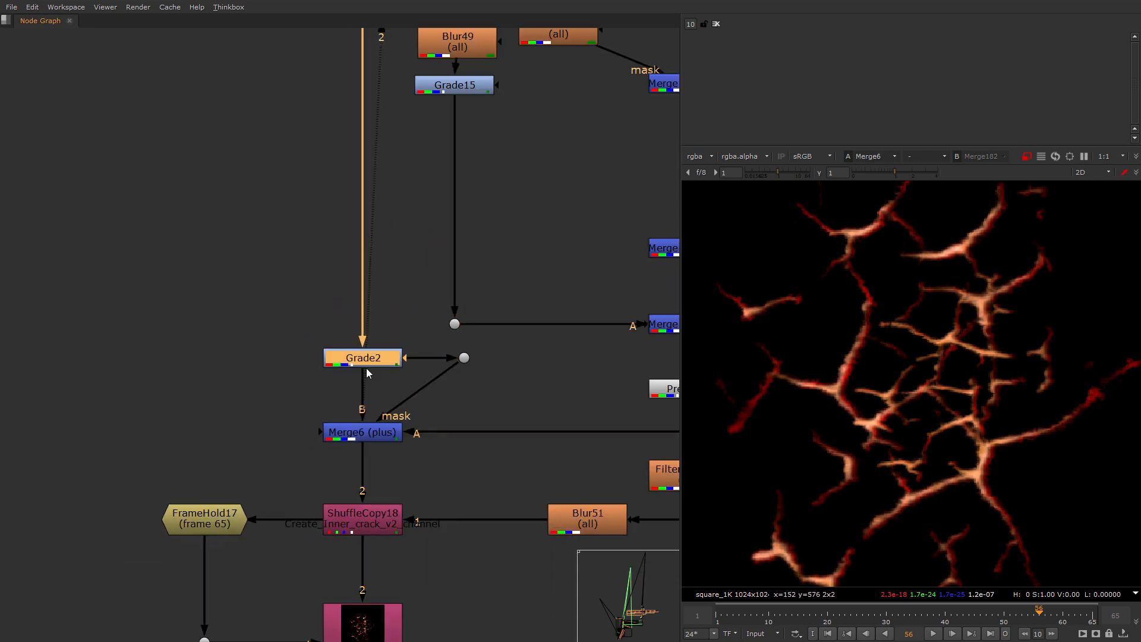
{"action": "key", "text": "1"}
Trace the branch from Grade2 up to IDistort2, and open the Grade2 properties.
{"action": "middle_click_drag", "start_coordinate": [367, 243], "coordinate": [388, 479]}
{"action": "scroll", "coordinate": [387, 479], "scroll_direction": "down", "scroll_amount": 4}
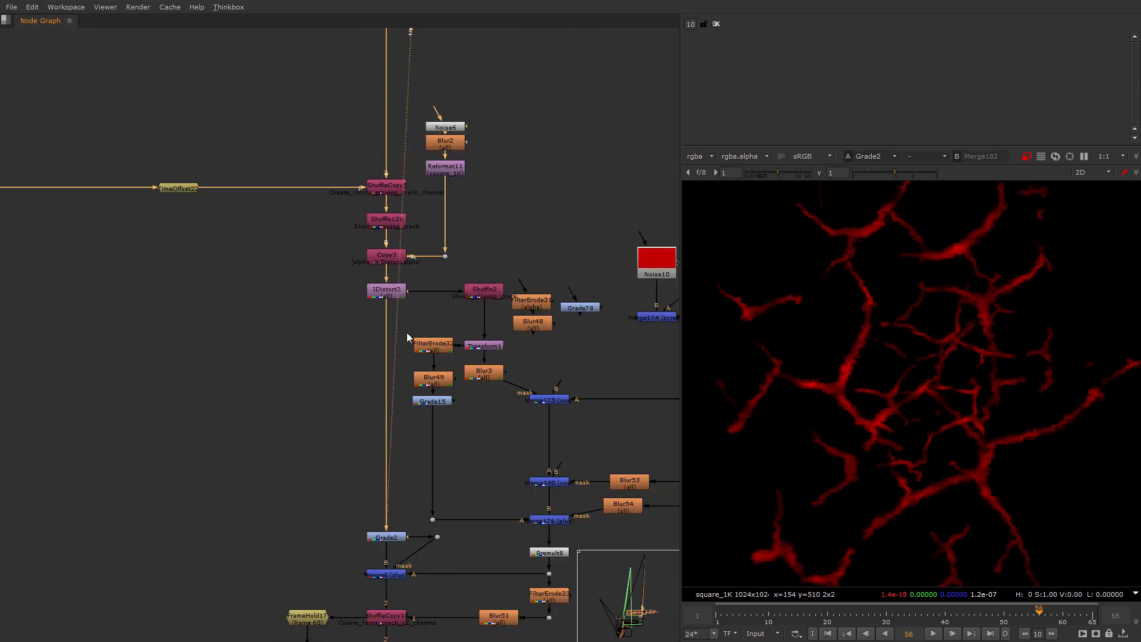
{"action": "scroll", "coordinate": [395, 550], "scroll_direction": "up", "scroll_amount": 1}
{"action": "middle_click_drag", "start_coordinate": [395, 550], "coordinate": [398, 441]}
{"action": "scroll", "coordinate": [399, 440], "scroll_direction": "up", "scroll_amount": 2}
{"action": "scroll", "coordinate": [371, 177], "scroll_direction": "down", "scroll_amount": 1}
{"action": "scroll", "coordinate": [357, 417], "scroll_direction": "up", "scroll_amount": 3}
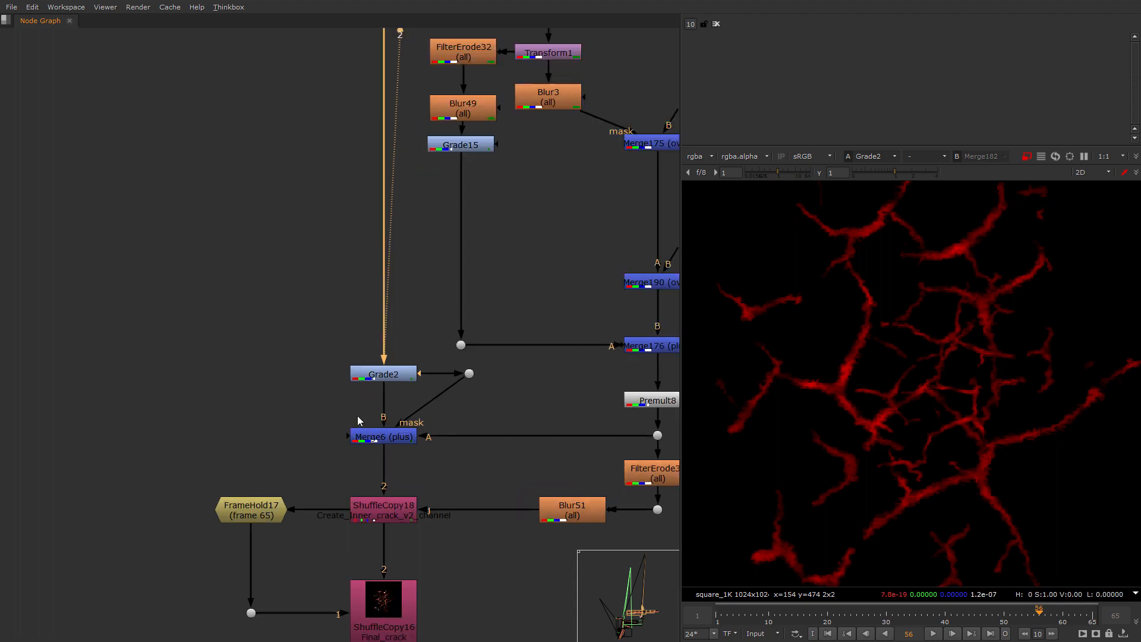
{"action": "left_click", "coordinate": [418, 364]}
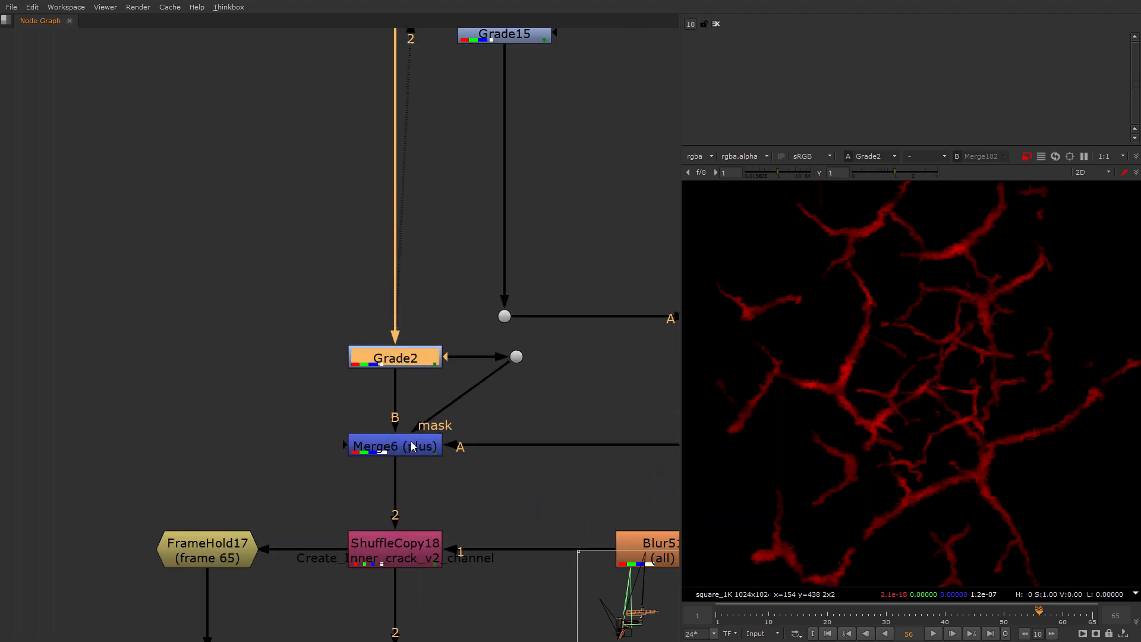
{"action": "double_click", "coordinate": [412, 360]}
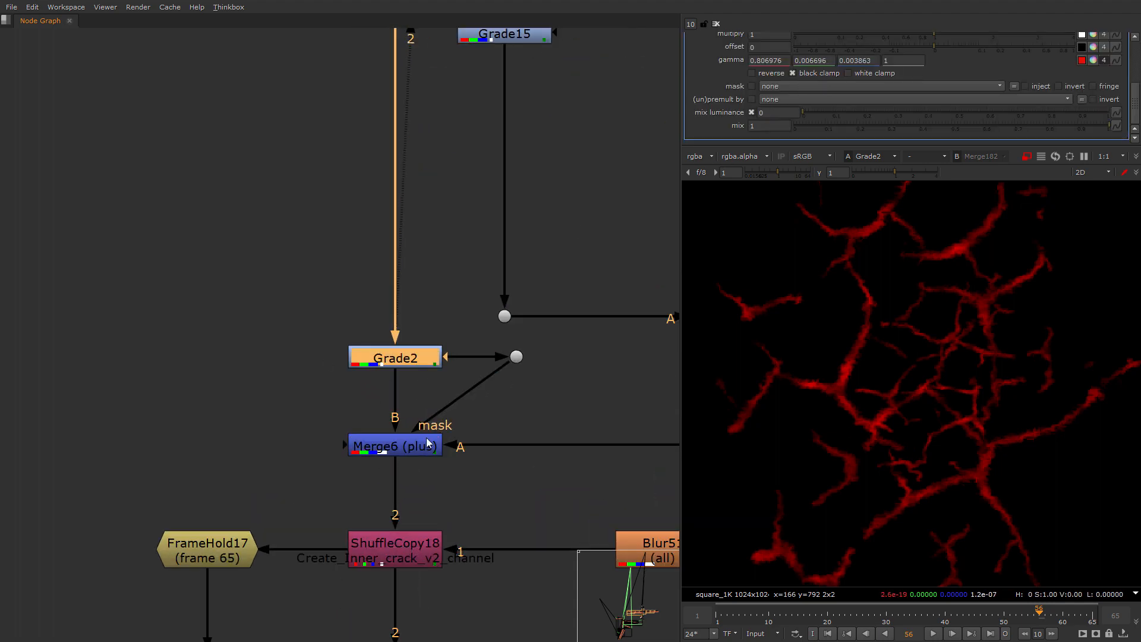
Display the ShuffleCopy16 final crack output, followed by the Grade75 output below it.
{"action": "middle_click_drag", "start_coordinate": [427, 438], "coordinate": [367, 292]}
{"action": "left_click", "coordinate": [367, 294]}
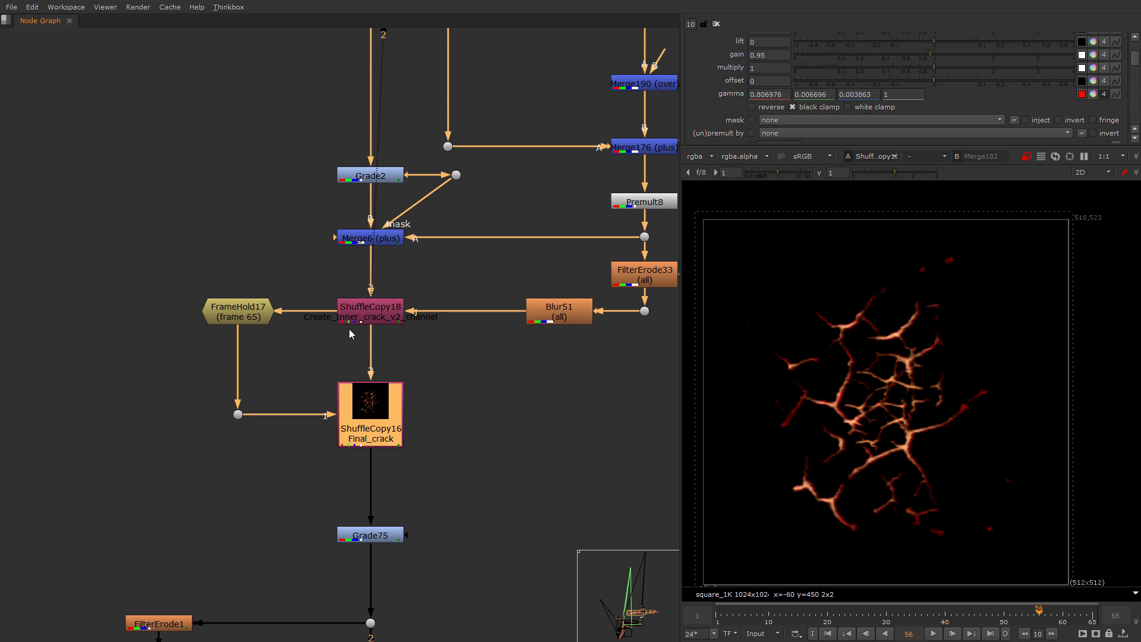
{"action": "left_click", "coordinate": [349, 321]}
{"action": "left_click", "coordinate": [346, 404]}
{"action": "left_click", "coordinate": [653, 406]}
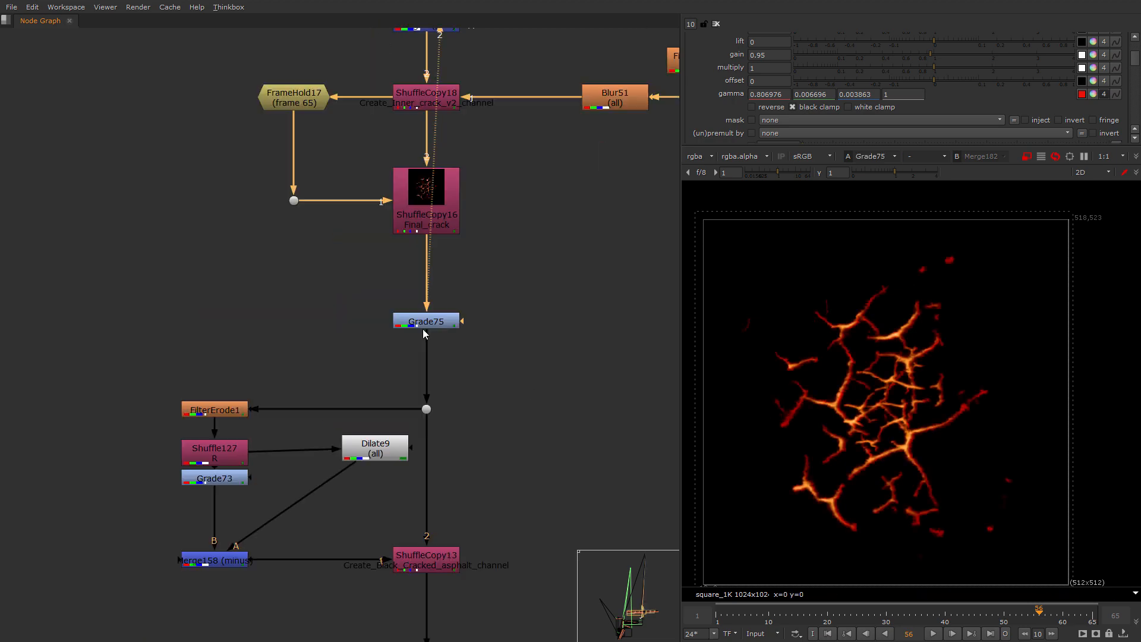
Examine the graded cracks up close, and display ShuffleCopy13, which creates the black cracked asphalt channel.
{"action": "scroll", "coordinate": [889, 504], "scroll_direction": "up", "scroll_amount": 4}
{"action": "scroll", "coordinate": [862, 492], "scroll_direction": "down", "scroll_amount": 1}
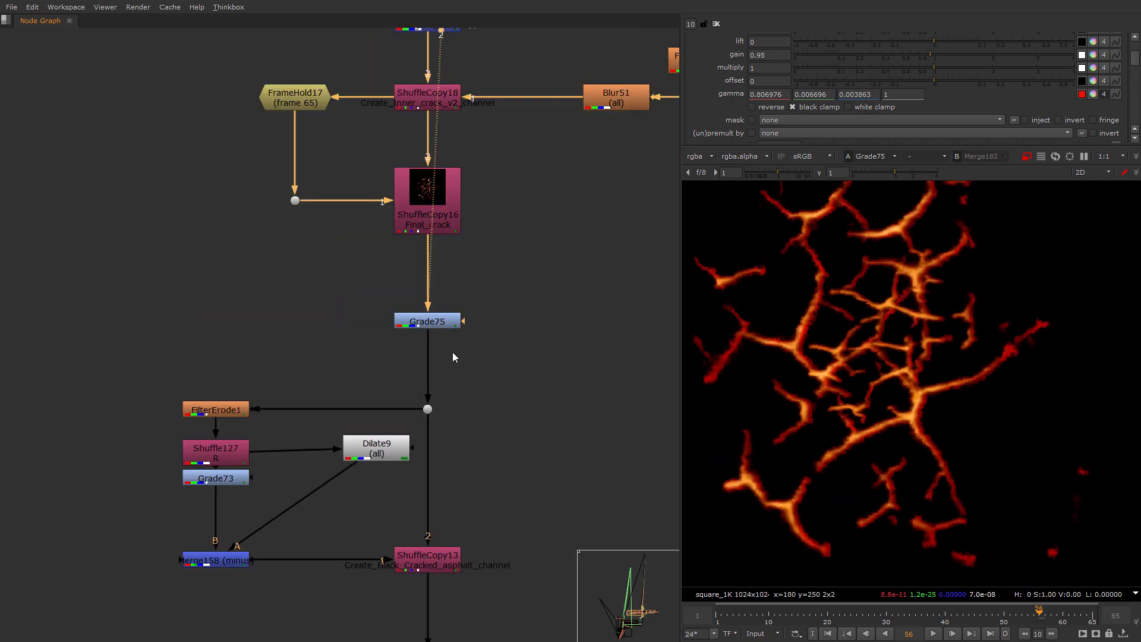
{"action": "scroll", "coordinate": [453, 353], "scroll_direction": "up", "scroll_amount": 1}
{"action": "middle_click_drag", "start_coordinate": [453, 353], "coordinate": [493, 161]}
{"action": "left_click", "coordinate": [437, 421]}
{"action": "key", "text": "1"}
{"action": "left_click", "coordinate": [471, 502]}
{"action": "middle_click_drag", "start_coordinate": [470, 506], "coordinate": [458, 287]}
{"action": "scroll", "coordinate": [458, 287], "scroll_direction": "down", "scroll_amount": 5}
{"action": "middle_click_drag", "start_coordinate": [470, 398], "coordinate": [484, 235]}
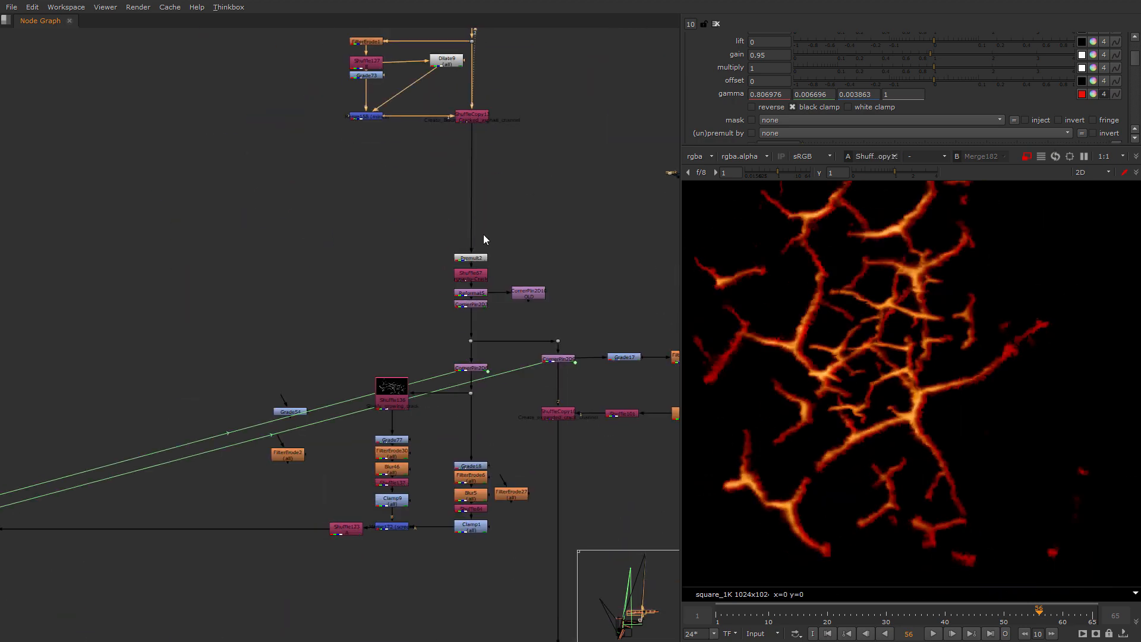
Move Dilate9 to the left side of Shuffle127, away from the main crack branch.
{"action": "scroll", "coordinate": [484, 306], "scroll_direction": "up", "scroll_amount": 3}
{"action": "scroll", "coordinate": [437, 333], "scroll_direction": "down", "scroll_amount": 2}
{"action": "middle_click_drag", "start_coordinate": [437, 334], "coordinate": [411, 505]}
{"action": "left_click_drag", "start_coordinate": [395, 197], "coordinate": [354, 218]}
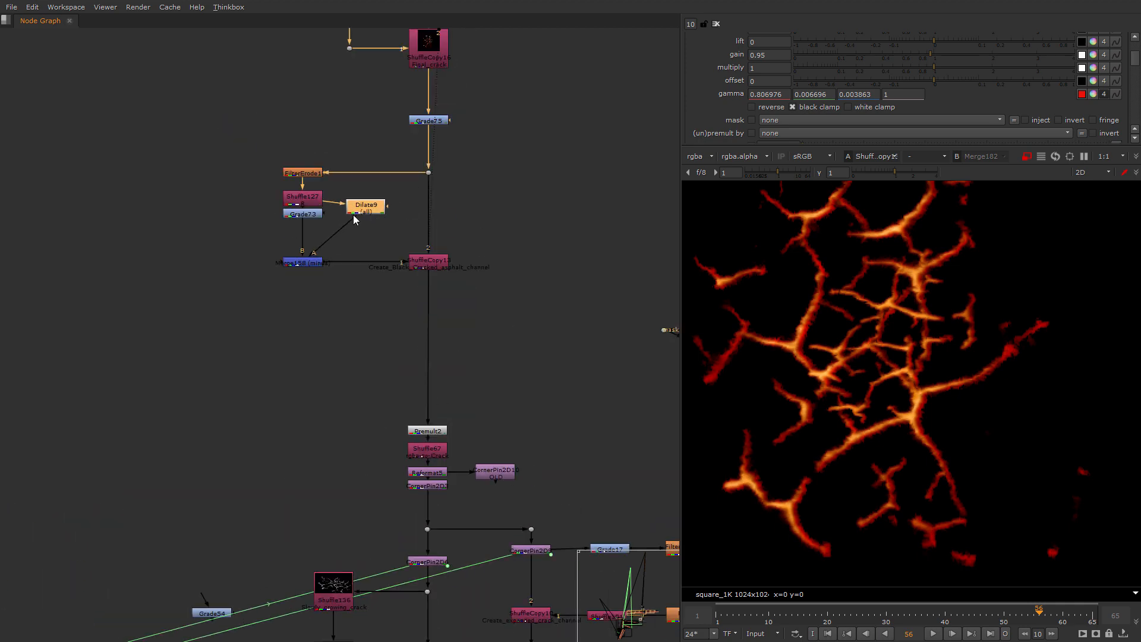
{"action": "scroll", "coordinate": [336, 210], "scroll_direction": "up", "scroll_amount": 3}
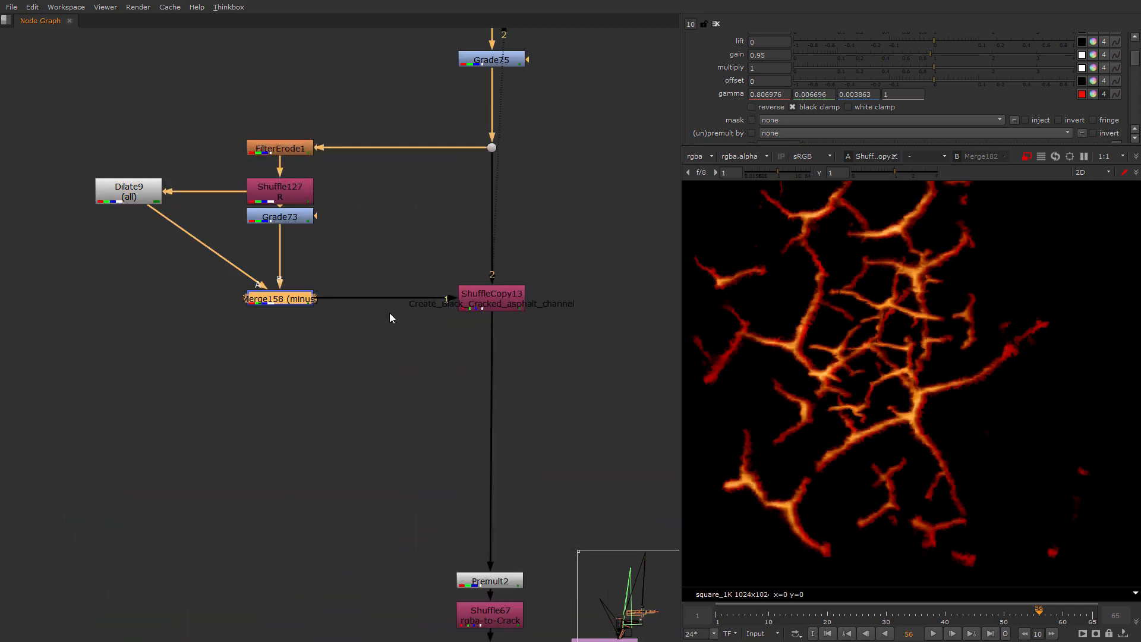
Display the Merge158 minus output and examine the crack outlines up close.
{"action": "key", "text": "1"}
{"action": "left_click", "coordinate": [389, 313]}
{"action": "scroll", "coordinate": [287, 323], "scroll_direction": "up", "scroll_amount": 3}
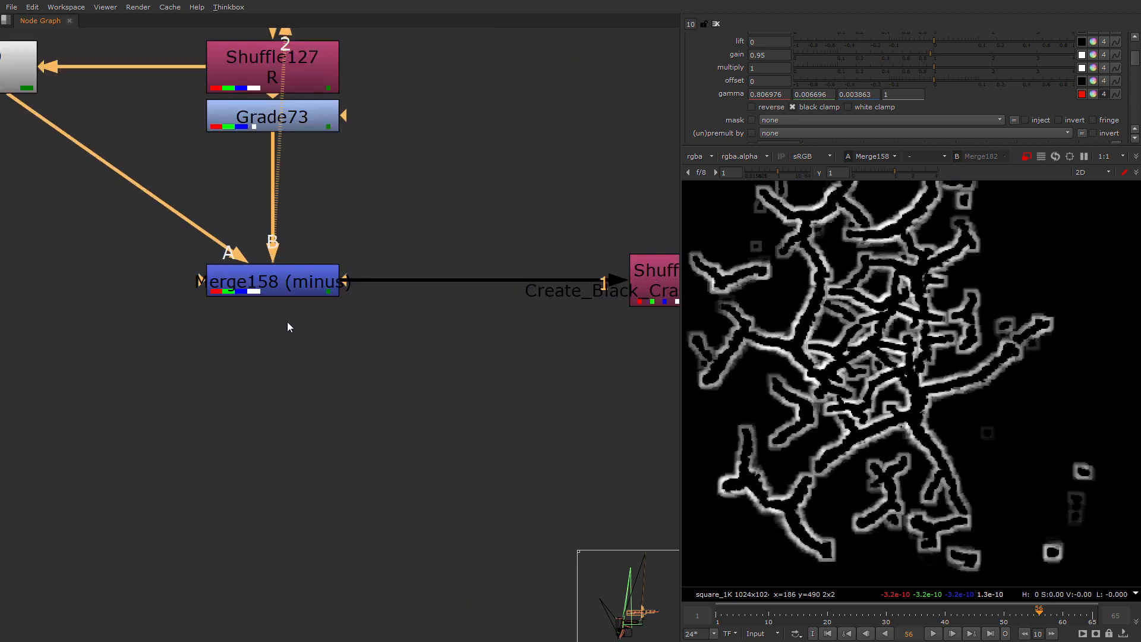
{"action": "scroll", "coordinate": [267, 121], "scroll_direction": "down", "scroll_amount": 5}
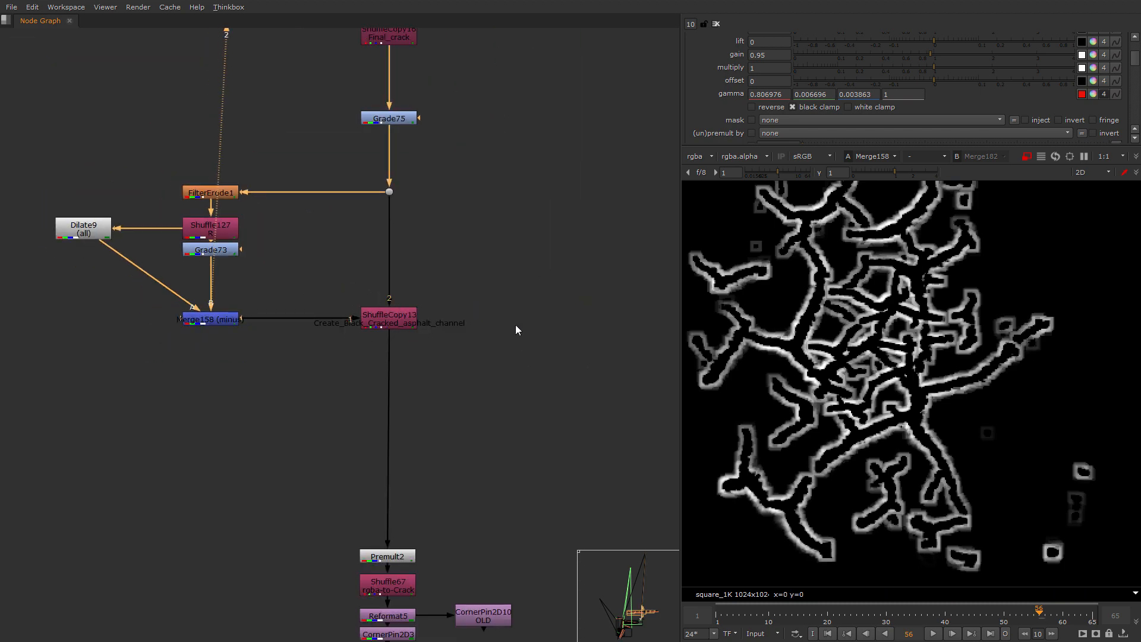
{"action": "scroll", "coordinate": [918, 353], "scroll_direction": "up", "scroll_amount": 3}
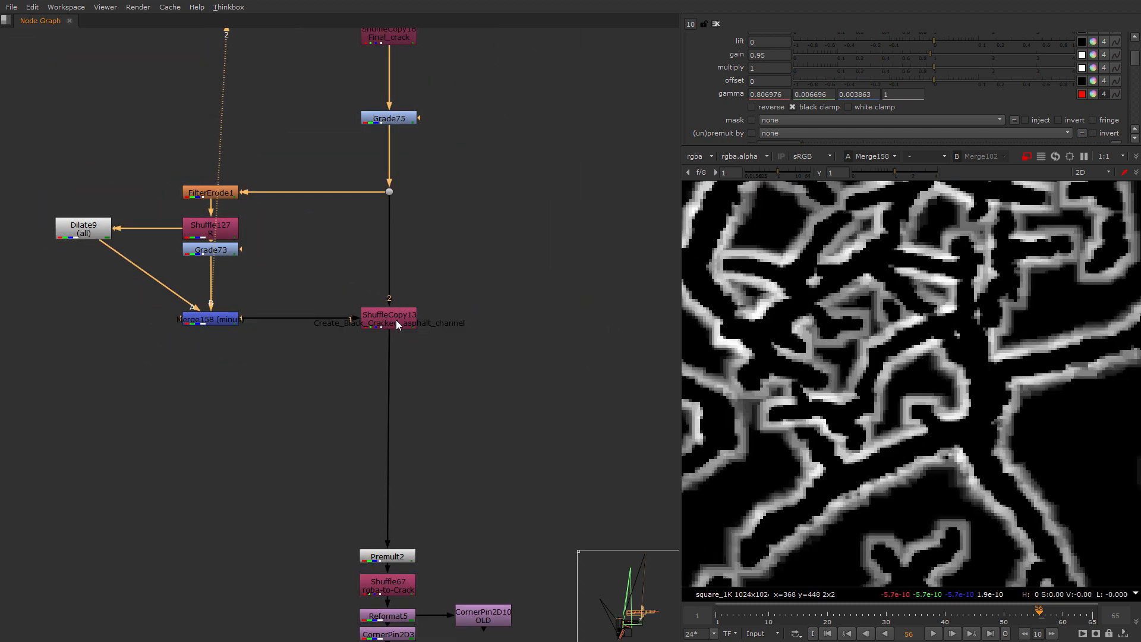
Display the ShuffleCopy13 output again to compare it with the crack outlines.
{"action": "left_click", "coordinate": [396, 321]}
{"action": "key", "text": "1"}
{"action": "middle_click_drag", "start_coordinate": [391, 494], "coordinate": [419, 362]}
{"action": "scroll", "coordinate": [451, 446], "scroll_direction": "down", "scroll_amount": 2}
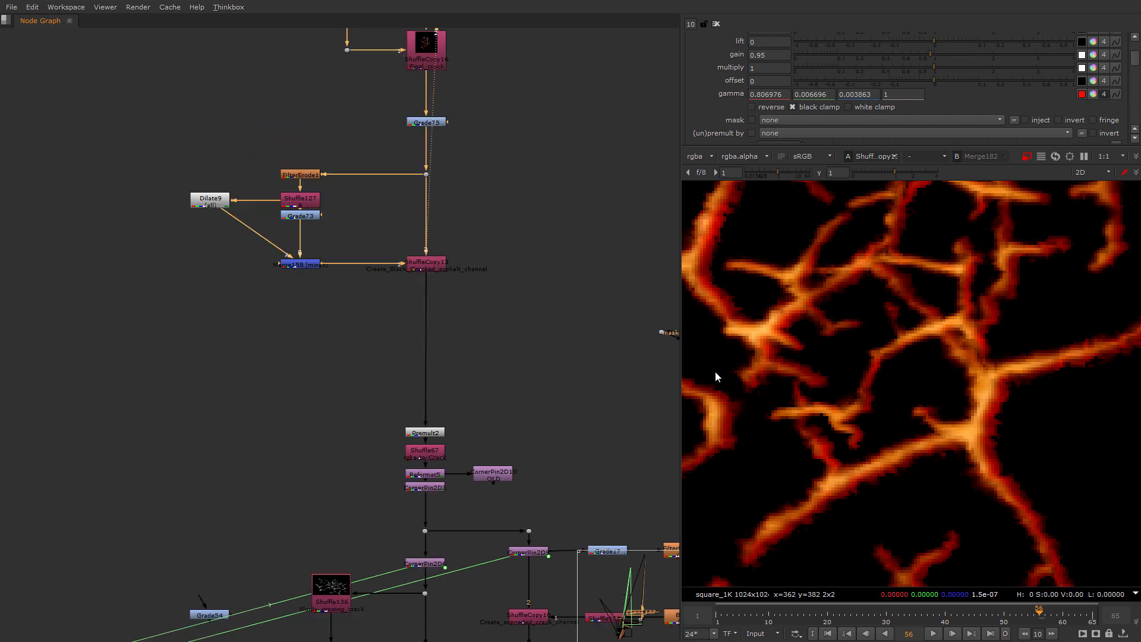
Display the output of the CornerPin2D node downstream of Reformat5 to view the cracks in perspective.
{"action": "middle_click_drag", "start_coordinate": [522, 515], "coordinate": [565, 346]}
{"action": "scroll", "coordinate": [556, 365], "scroll_direction": "up", "scroll_amount": 3}
{"action": "left_click_drag", "start_coordinate": [514, 376], "coordinate": [362, 461]}
{"action": "key", "text": "1"}
{"action": "scroll", "coordinate": [513, 535], "scroll_direction": "down", "scroll_amount": 10}
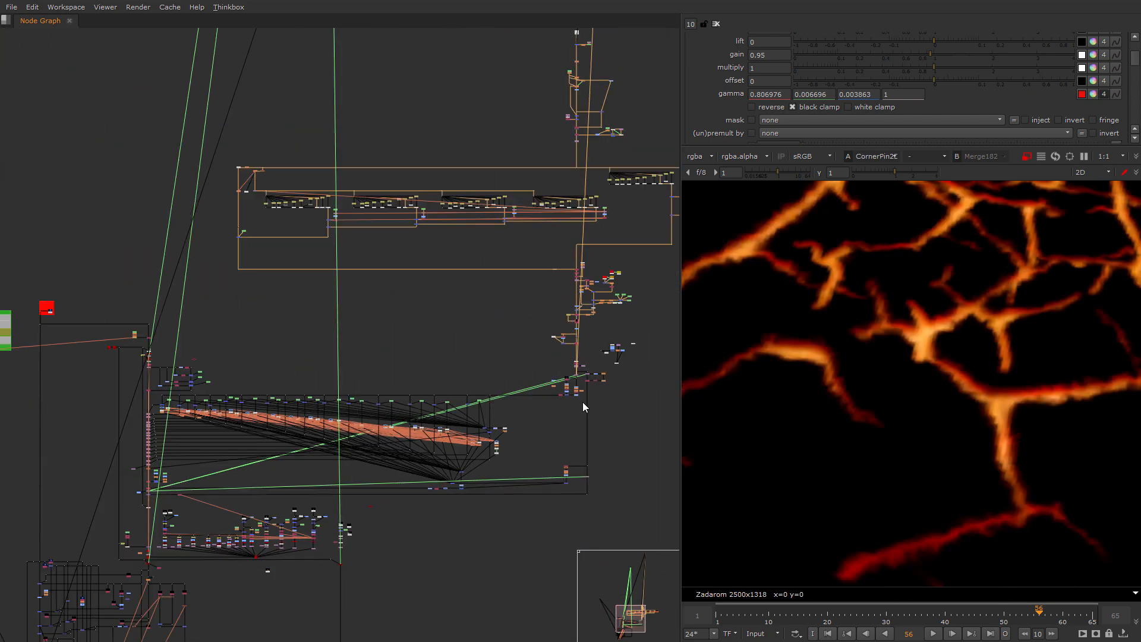
{"action": "middle_click_drag", "start_coordinate": [583, 403], "coordinate": [595, 399]}
{"action": "scroll", "coordinate": [627, 354], "scroll_direction": "up", "scroll_amount": 7}
{"action": "scroll", "coordinate": [396, 402], "scroll_direction": "down", "scroll_amount": 3}
{"action": "middle_click_drag", "start_coordinate": [61, 560], "coordinate": [541, 432]}
{"action": "scroll", "coordinate": [594, 407], "scroll_direction": "down", "scroll_amount": 3}
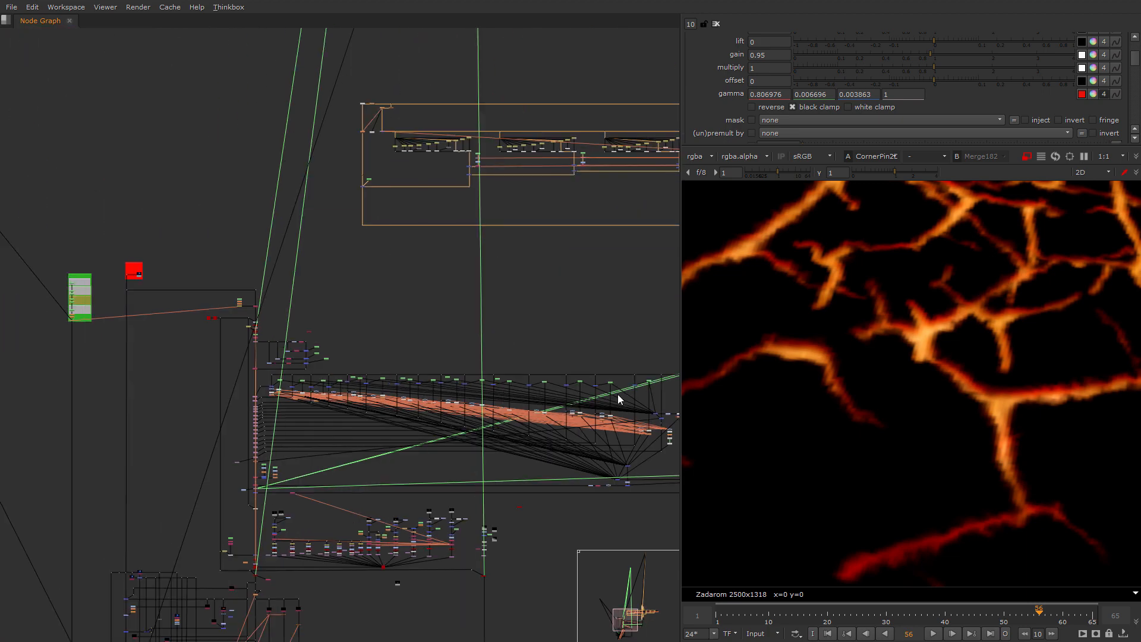
Examine the corner-pin branches below Reformat5, around CornerPin2D6, CornerPin2D9 and ShuffleCopy10.
{"action": "scroll", "coordinate": [256, 482], "scroll_direction": "up", "scroll_amount": 12}
{"action": "middle_click_drag", "start_coordinate": [377, 509], "coordinate": [418, 330]}
{"action": "scroll", "coordinate": [417, 339], "scroll_direction": "down", "scroll_amount": 1}
{"action": "scroll", "coordinate": [467, 443], "scroll_direction": "up", "scroll_amount": 1}
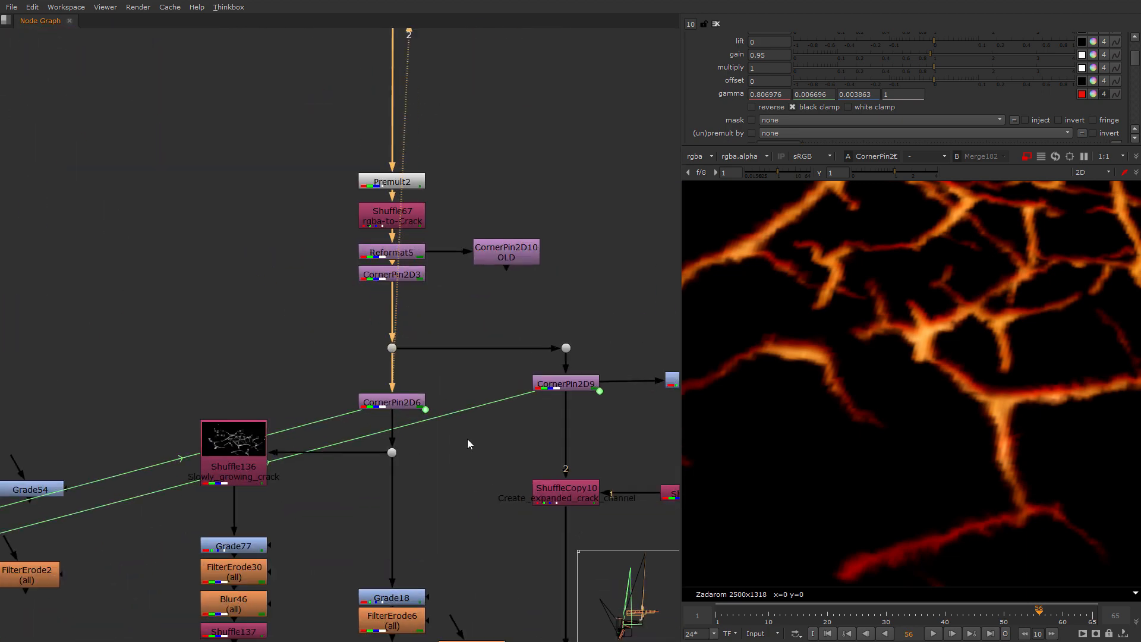
{"action": "scroll", "coordinate": [467, 443], "scroll_direction": "down", "scroll_amount": 2}
{"action": "middle_click_drag", "start_coordinate": [561, 484], "coordinate": [435, 394]}
{"action": "scroll", "coordinate": [822, 455], "scroll_direction": "down", "scroll_amount": 2}
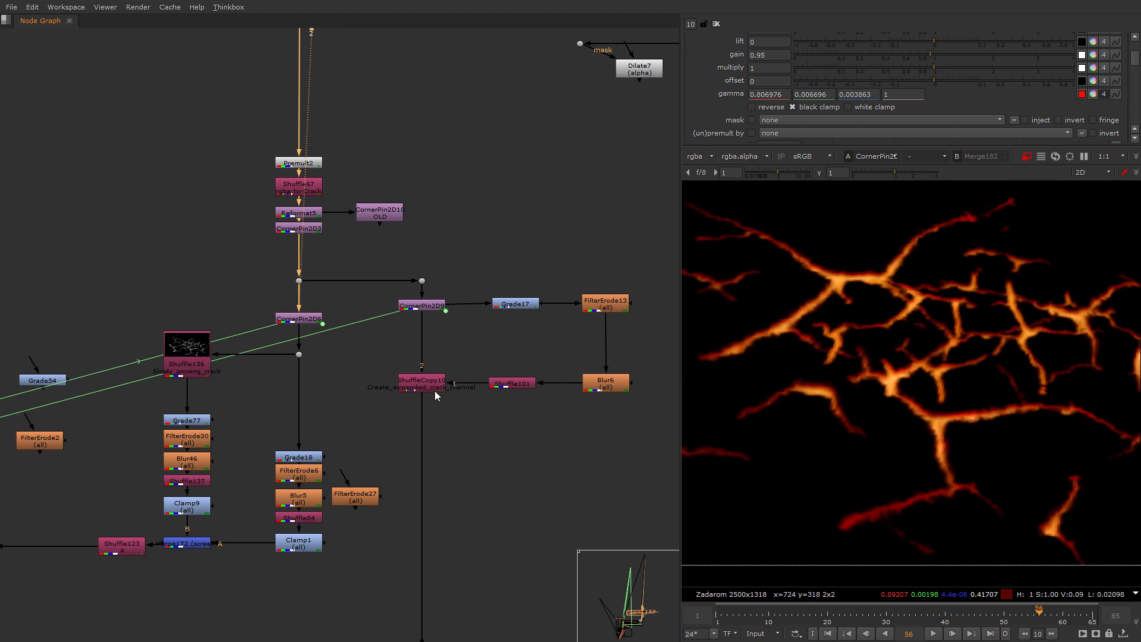
Examine the corner-pinned cracks up close and as a whole frame, and widen the viewer pane.
{"action": "scroll", "coordinate": [435, 393], "scroll_direction": "up", "scroll_amount": 2}
{"action": "scroll", "coordinate": [793, 322], "scroll_direction": "down", "scroll_amount": 5}
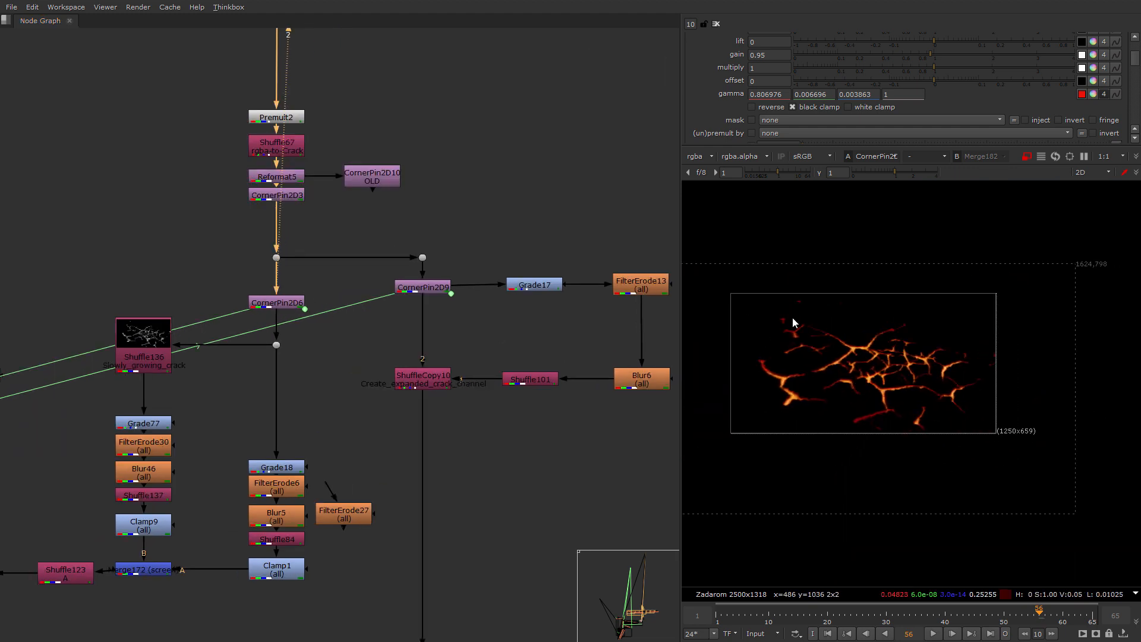
{"action": "scroll", "coordinate": [844, 333], "scroll_direction": "up", "scroll_amount": 3}
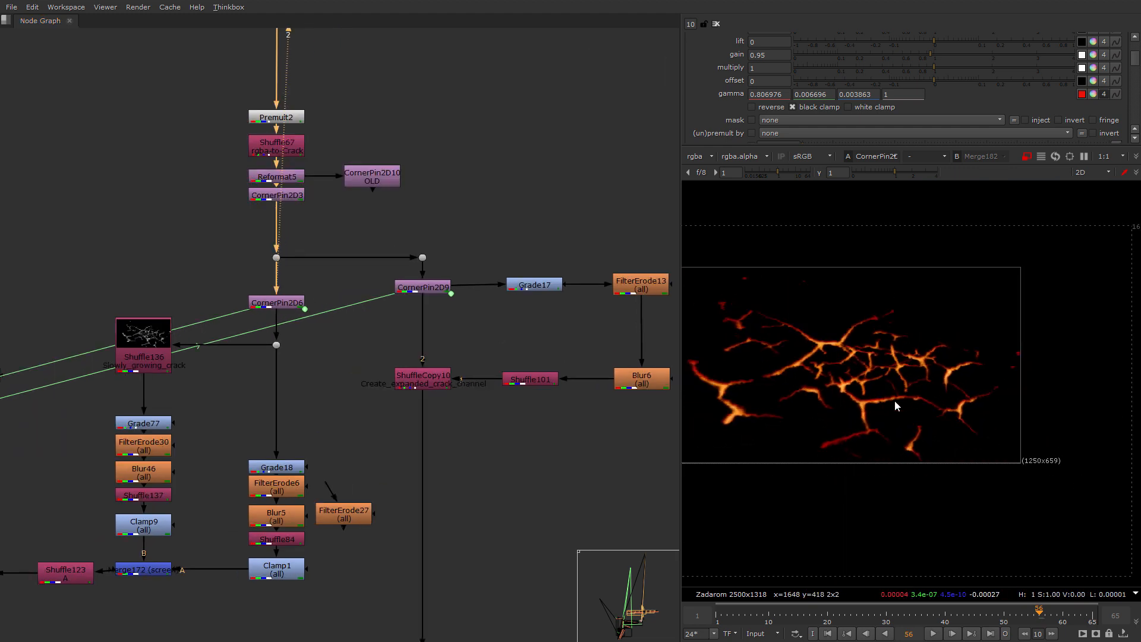
{"action": "scroll", "coordinate": [918, 376], "scroll_direction": "up", "scroll_amount": 6}
{"action": "middle_click_drag", "start_coordinate": [998, 458], "coordinate": [972, 446]}
{"action": "scroll", "coordinate": [972, 459], "scroll_direction": "down", "scroll_amount": 5}
{"action": "scroll", "coordinate": [1029, 465], "scroll_direction": "up", "scroll_amount": 1}
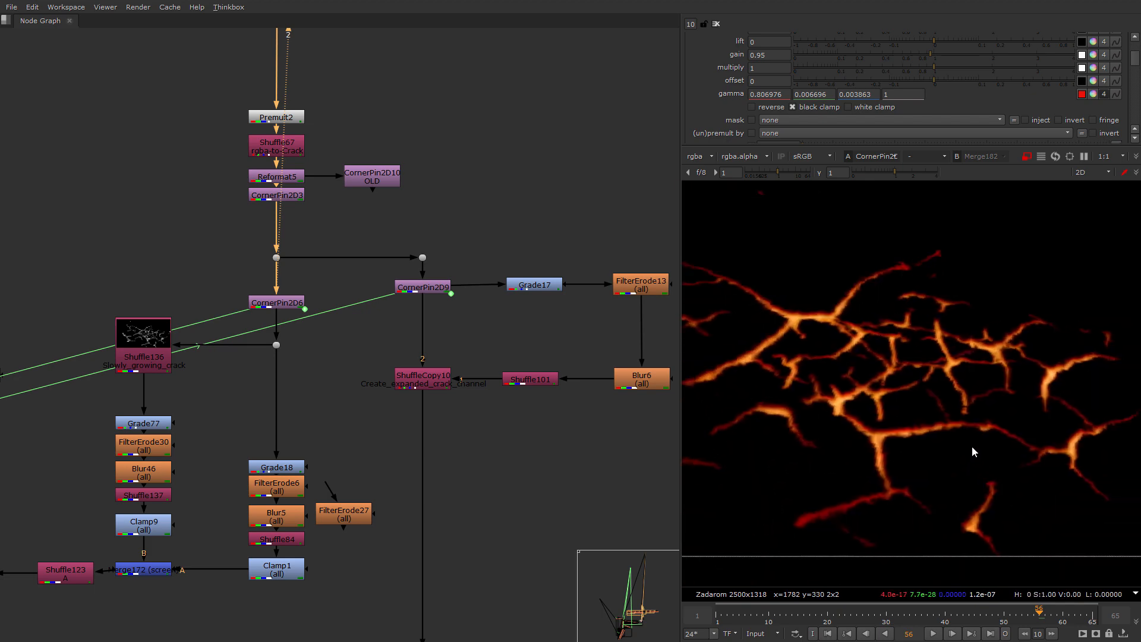
{"action": "scroll", "coordinate": [973, 452], "scroll_direction": "down", "scroll_amount": 2}
{"action": "left_click_drag", "start_coordinate": [681, 377], "coordinate": [508, 380]}
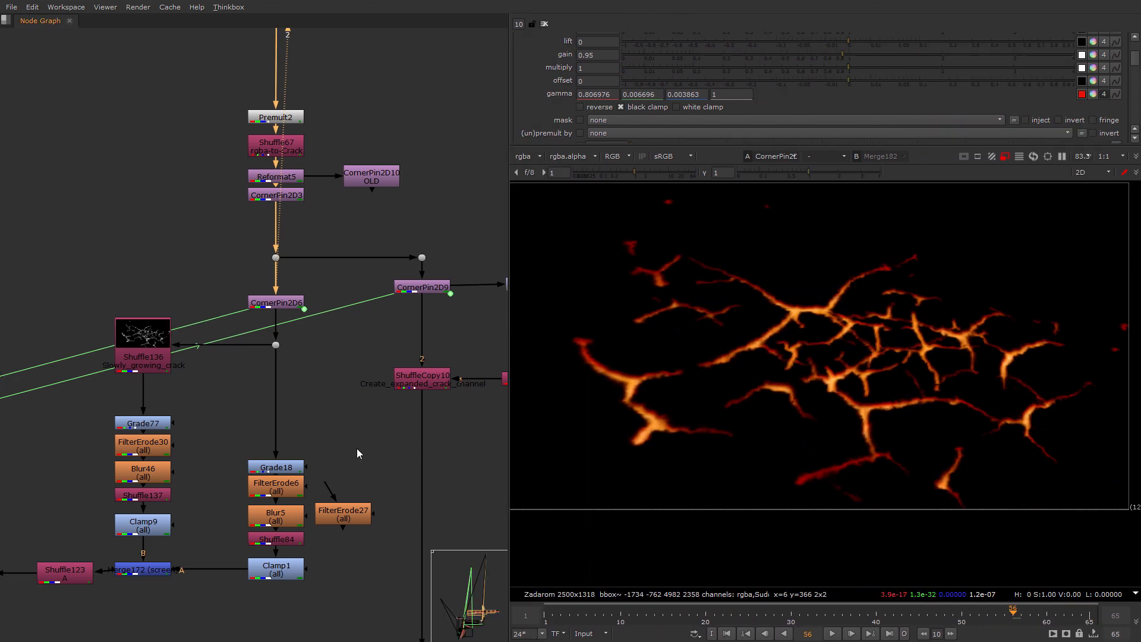
Display the output of CornerPin2D9 to view the cracks on the expanded-crack branch.
{"action": "scroll", "coordinate": [357, 449], "scroll_direction": "down", "scroll_amount": 4}
{"action": "middle_click_drag", "start_coordinate": [406, 378], "coordinate": [217, 302]}
{"action": "scroll", "coordinate": [294, 426], "scroll_direction": "up", "scroll_amount": 8}
{"action": "left_click", "coordinate": [267, 395]}
{"action": "key", "text": "2"}
{"action": "left_click", "coordinate": [280, 417]}
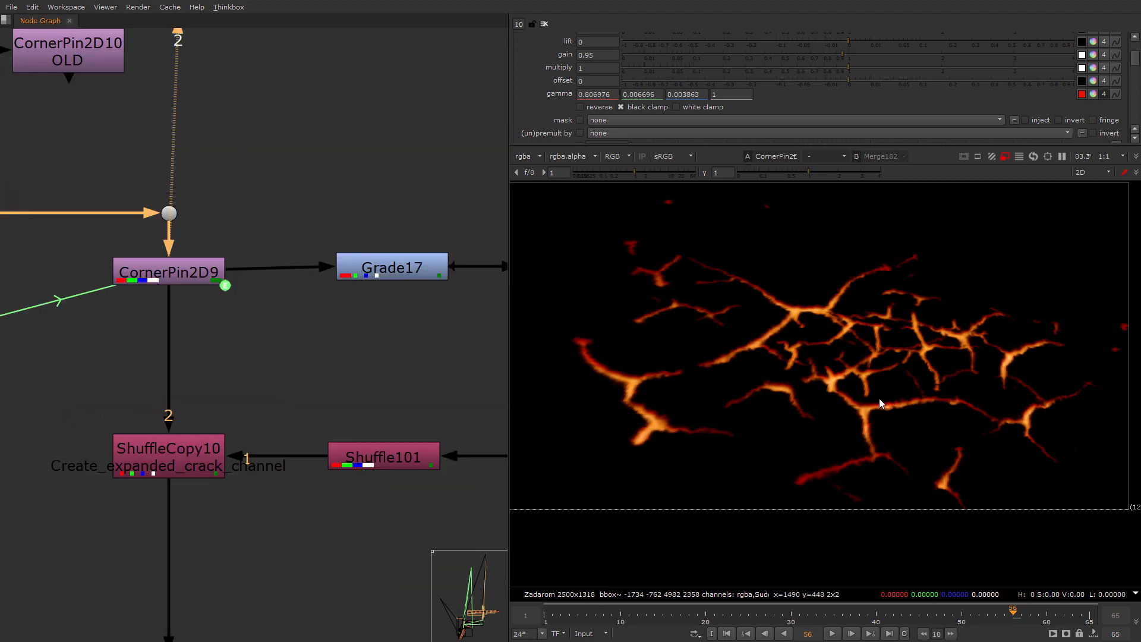
Display the ShuffleCopy10 output, where the expanded crack channel is created.
{"action": "scroll", "coordinate": [268, 396], "scroll_direction": "down", "scroll_amount": 2}
{"action": "middle_click_drag", "start_coordinate": [268, 396], "coordinate": [401, 259]}
{"action": "scroll", "coordinate": [401, 259], "scroll_direction": "down", "scroll_amount": 2}
{"action": "left_click", "coordinate": [352, 288]}
{"action": "key", "text": "2"}
{"action": "scroll", "coordinate": [318, 302], "scroll_direction": "up", "scroll_amount": 4}
{"action": "middle_click_drag", "start_coordinate": [318, 302], "coordinate": [147, 418]}
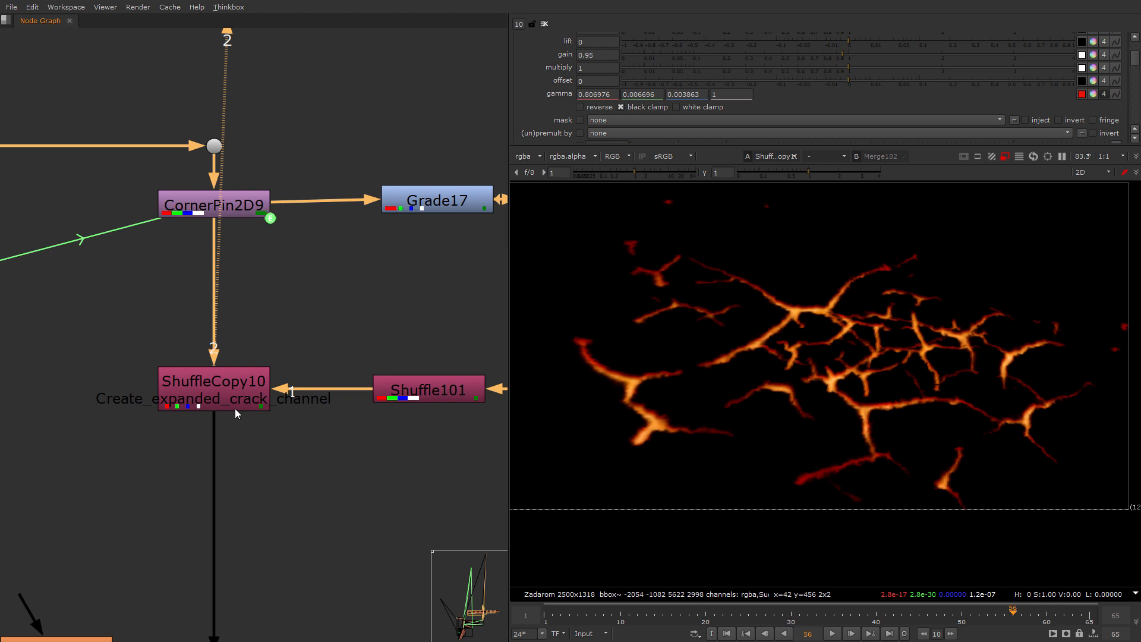
Display the Shuffle101 output to view the eroded and blurred version of the cracks.
{"action": "scroll", "coordinate": [234, 409], "scroll_direction": "down", "scroll_amount": 1}
{"action": "scroll", "coordinate": [250, 393], "scroll_direction": "down", "scroll_amount": 2}
{"action": "middle_click_drag", "start_coordinate": [261, 390], "coordinate": [59, 408]}
{"action": "left_click", "coordinate": [302, 415]}
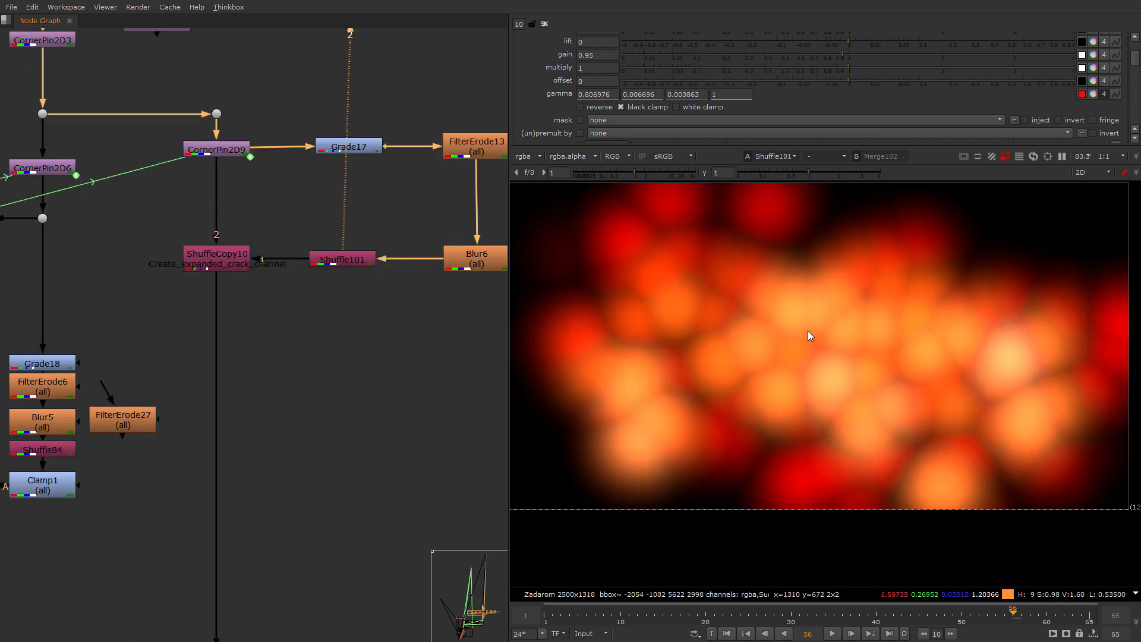
Display the Merge172 output and examine the Grade77 and Grade18 branches that feed it.
{"action": "middle_click_drag", "start_coordinate": [279, 316], "coordinate": [172, 388]}
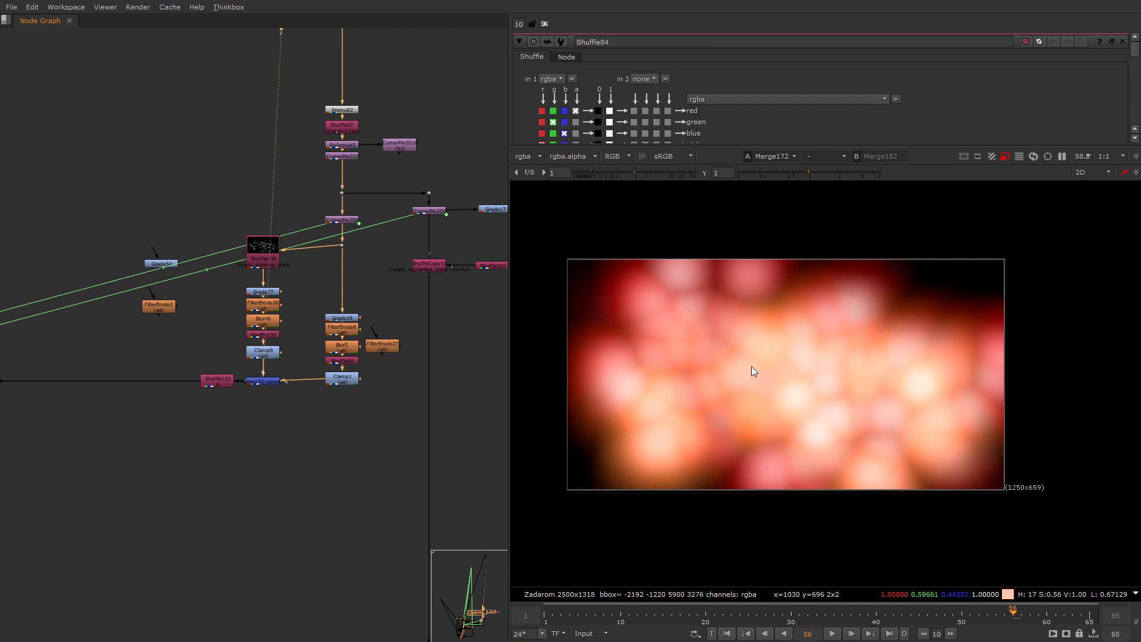
{"action": "scroll", "coordinate": [145, 396], "scroll_direction": "down", "scroll_amount": 1}
{"action": "middle_click_drag", "start_coordinate": [146, 395], "coordinate": [251, 386]}
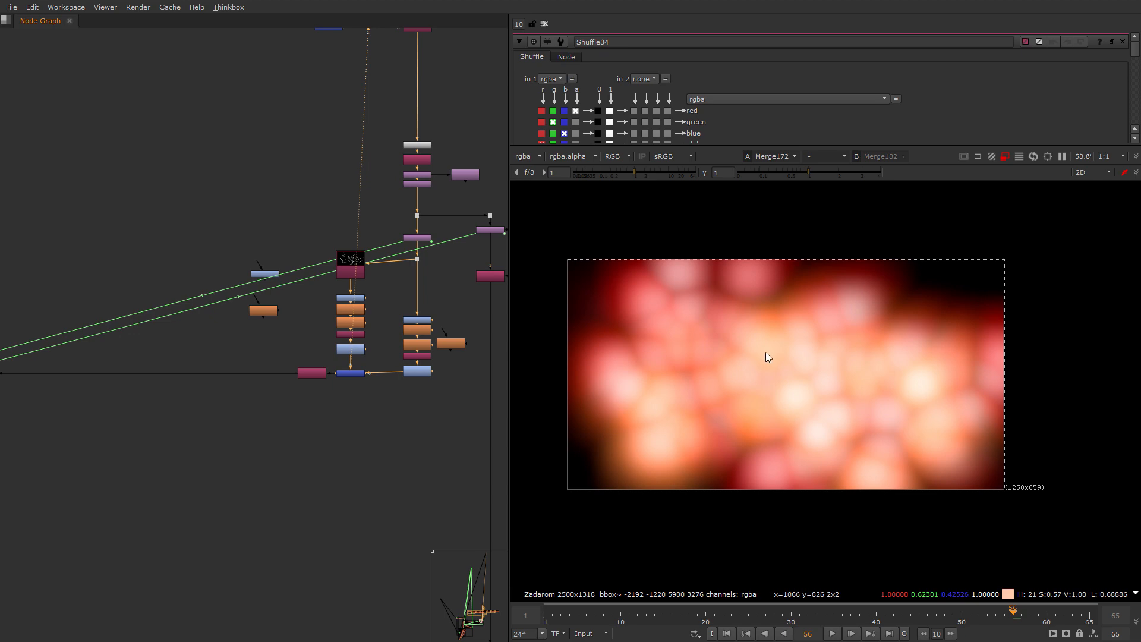
View the alpha of Dot274, which feeds the row of roto-masked merges.
{"action": "scroll", "coordinate": [84, 434], "scroll_direction": "down", "scroll_amount": 5}
{"action": "middle_click_drag", "start_coordinate": [242, 432], "coordinate": [358, 447]}
{"action": "scroll", "coordinate": [128, 440], "scroll_direction": "up", "scroll_amount": 6}
{"action": "middle_click_drag", "start_coordinate": [128, 440], "coordinate": [357, 369]}
{"action": "left_click_drag", "start_coordinate": [434, 296], "coordinate": [331, 379]}
{"action": "key", "text": "1"}
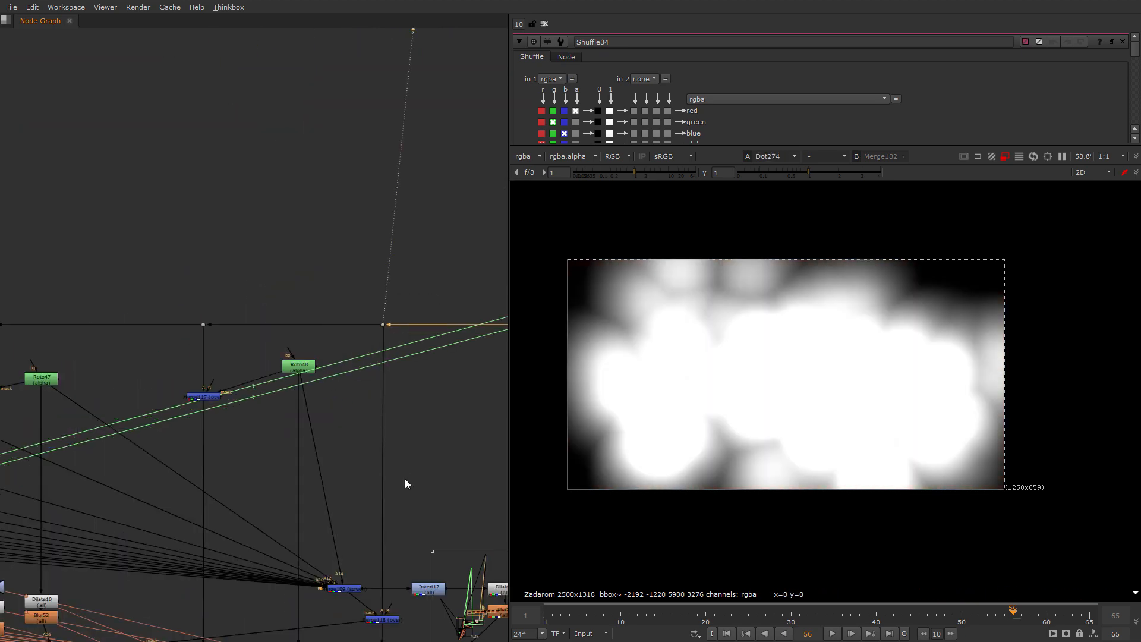
View Merge118's alpha and examine the gaps between the ground pieces up close.
{"action": "middle_click_drag", "start_coordinate": [405, 480], "coordinate": [399, 291]}
{"action": "left_click", "coordinate": [373, 414]}
{"action": "key", "text": "1"}
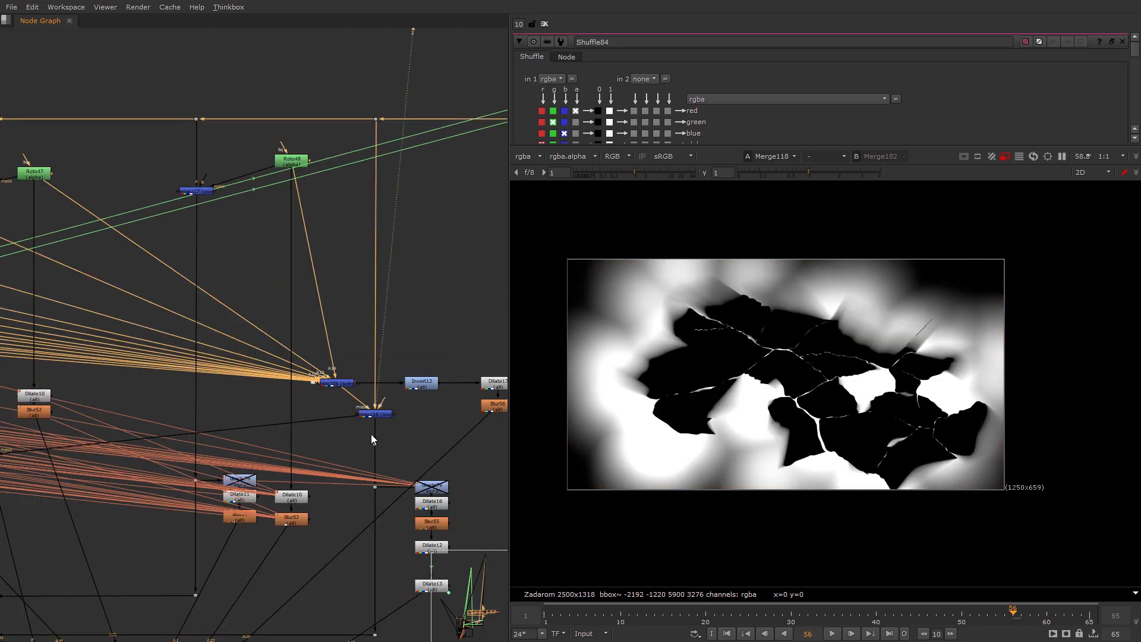
{"action": "scroll", "coordinate": [810, 398], "scroll_direction": "up", "scroll_amount": 2}
{"action": "scroll", "coordinate": [811, 399], "scroll_direction": "up", "scroll_amount": 1}
{"action": "middle_click_drag", "start_coordinate": [810, 398], "coordinate": [892, 394]}
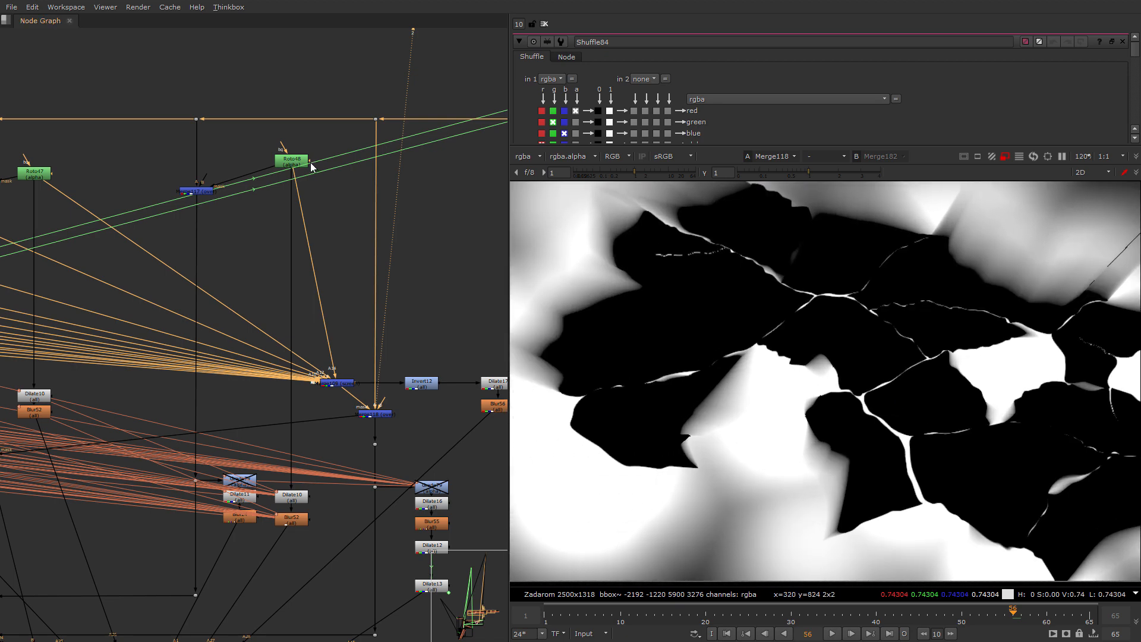
Open the Roto48 node and inspect its shape over the mask.
{"action": "double_click", "coordinate": [303, 163]}
{"action": "middle_click_drag", "start_coordinate": [474, 335], "coordinate": [294, 340]}
{"action": "scroll", "coordinate": [294, 340], "scroll_direction": "down", "scroll_amount": 1}
{"action": "scroll", "coordinate": [811, 470], "scroll_direction": "down", "scroll_amount": 5}
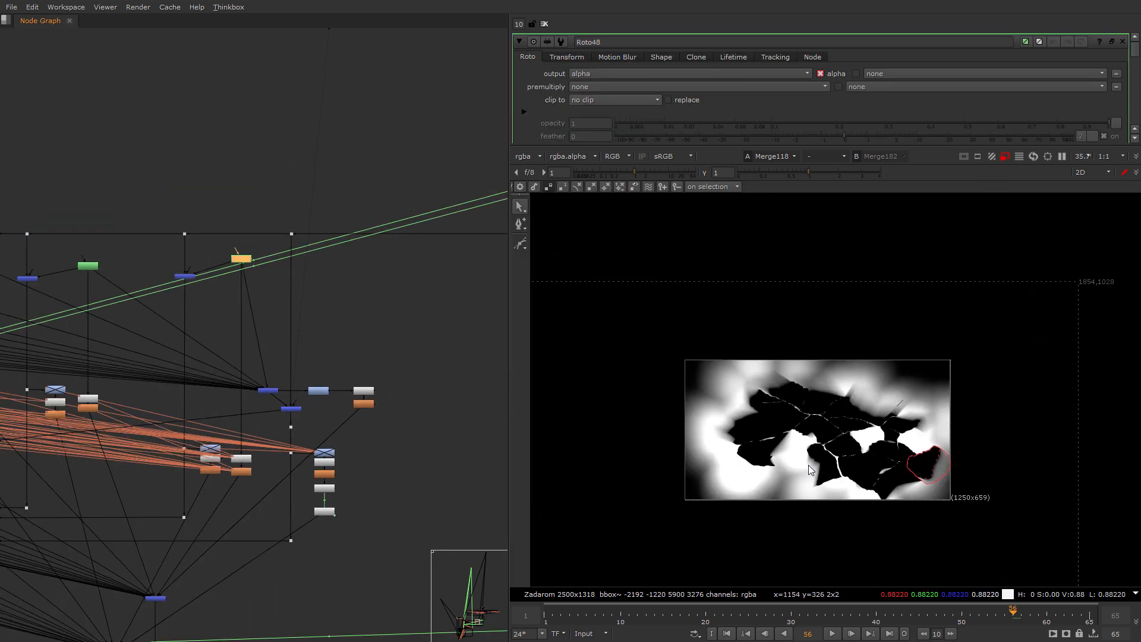
{"action": "scroll", "coordinate": [940, 465], "scroll_direction": "up", "scroll_amount": 5}
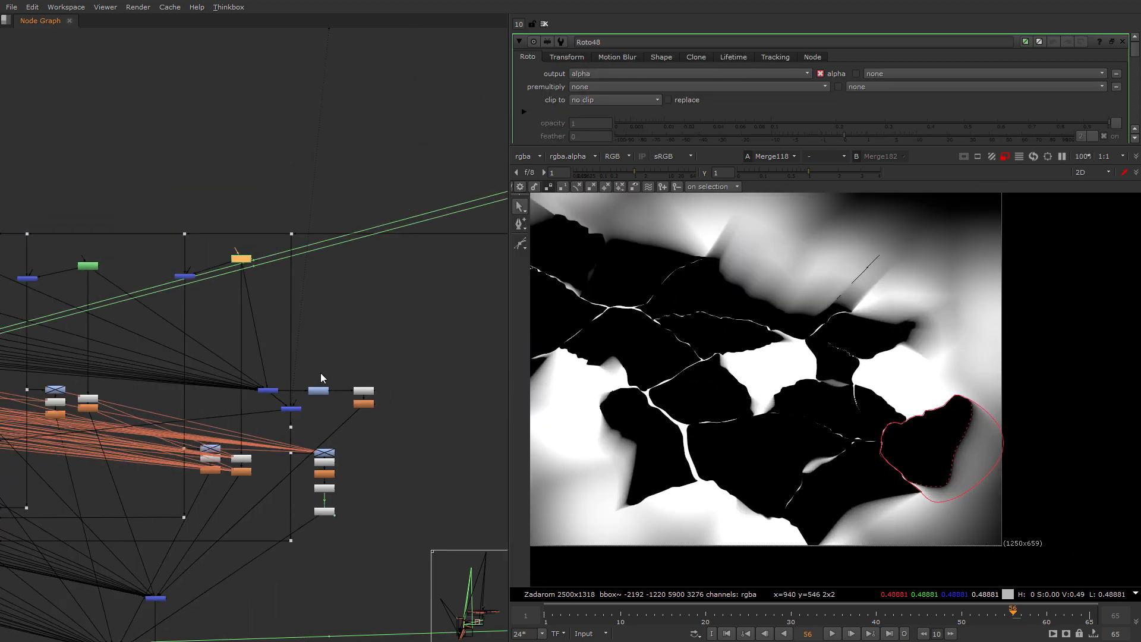
Open the neighbouring roto nodes along the row, ending with Roto45, to see which pieces they outline.
{"action": "middle_click_drag", "start_coordinate": [238, 360], "coordinate": [431, 352]}
{"action": "scroll", "coordinate": [430, 352], "scroll_direction": "up", "scroll_amount": 2}
{"action": "double_click", "coordinate": [229, 224]}
{"action": "middle_click_drag", "start_coordinate": [169, 313], "coordinate": [294, 304]}
{"action": "double_click", "coordinate": [172, 206]}
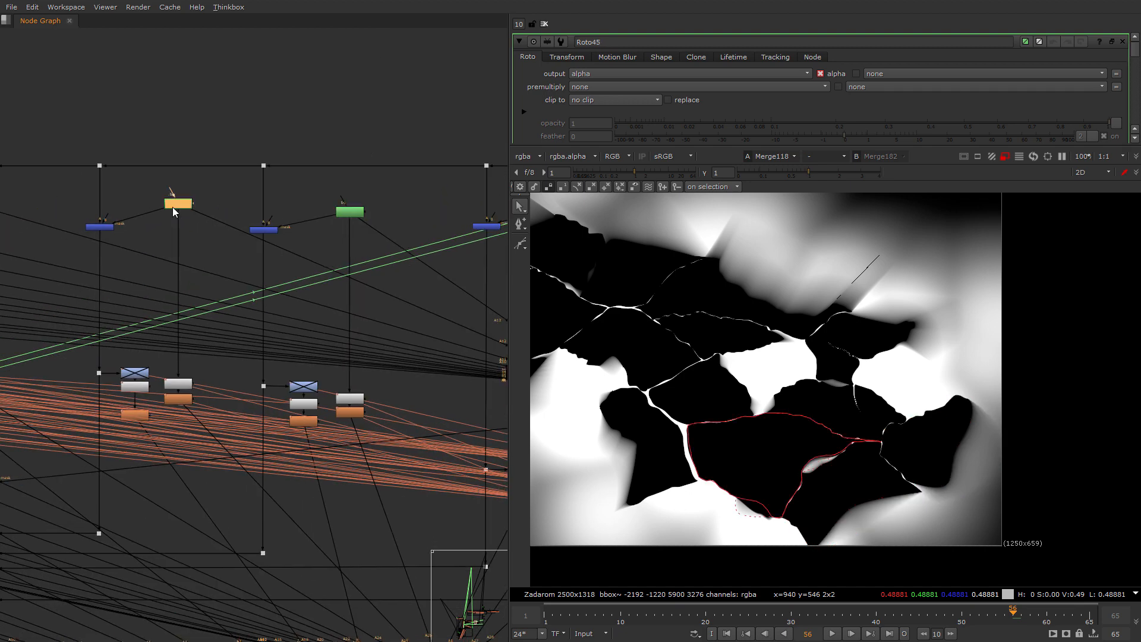
Open the Roto44, Roto64 and Roto42 nodes in turn to check the ground pieces they outline.
{"action": "scroll", "coordinate": [120, 266], "scroll_direction": "down", "scroll_amount": 1}
{"action": "middle_click_drag", "start_coordinate": [120, 267], "coordinate": [450, 240]}
{"action": "scroll", "coordinate": [449, 241], "scroll_direction": "down", "scroll_amount": 1}
{"action": "double_click", "coordinate": [341, 198]}
{"action": "middle_click_drag", "start_coordinate": [210, 270], "coordinate": [404, 316]}
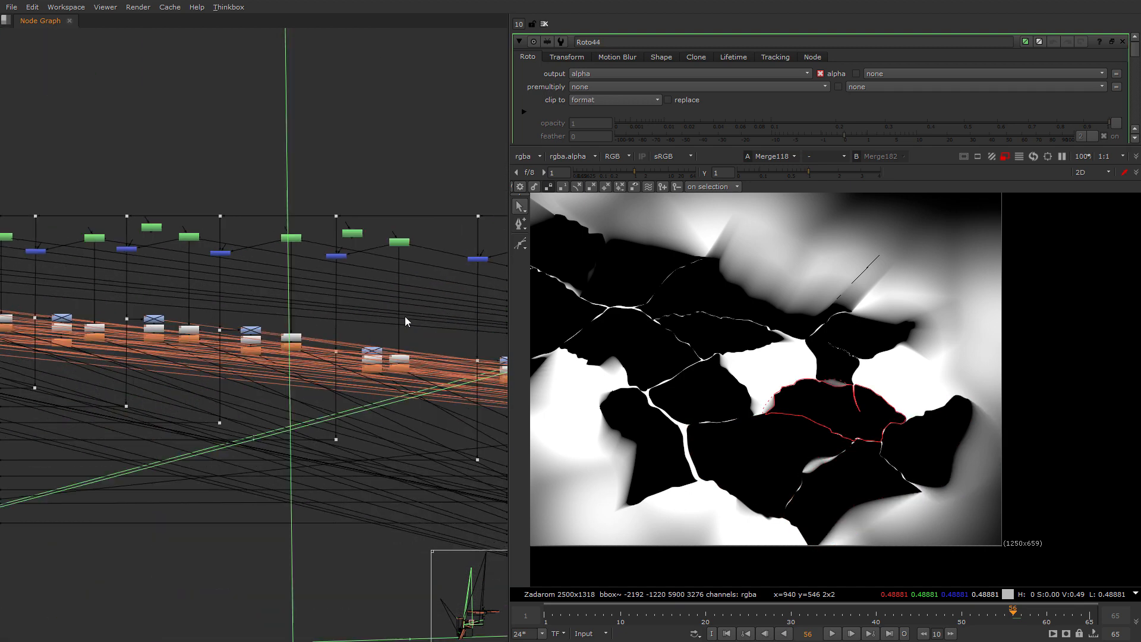
{"action": "double_click", "coordinate": [355, 234]}
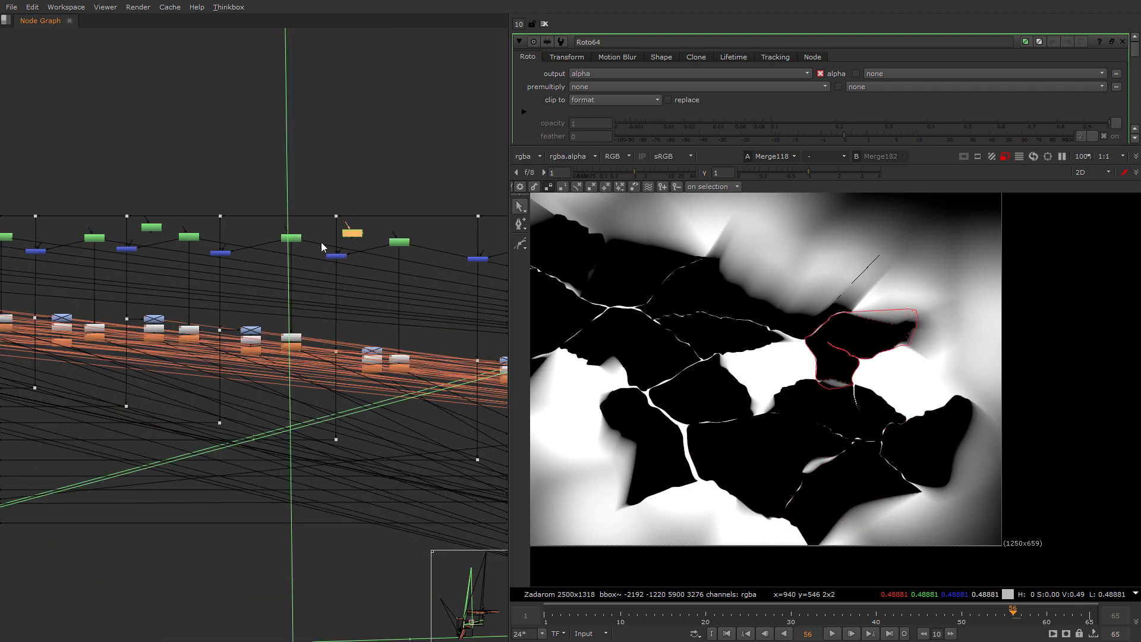
{"action": "double_click", "coordinate": [287, 240]}
Examine how the roto mask branches connect to the column of Transform nodes.
{"action": "scroll", "coordinate": [535, 293], "scroll_direction": "up", "scroll_amount": 1}
{"action": "middle_click_drag", "start_coordinate": [416, 312], "coordinate": [191, 349]}
{"action": "scroll", "coordinate": [191, 349], "scroll_direction": "down", "scroll_amount": 1}
{"action": "scroll", "coordinate": [217, 400], "scroll_direction": "down", "scroll_amount": 1}
{"action": "middle_click_drag", "start_coordinate": [385, 401], "coordinate": [334, 400]}
{"action": "scroll", "coordinate": [333, 400], "scroll_direction": "up", "scroll_amount": 3}
{"action": "scroll", "coordinate": [333, 400], "scroll_direction": "down", "scroll_amount": 5}
{"action": "middle_click_drag", "start_coordinate": [250, 455], "coordinate": [428, 459]}
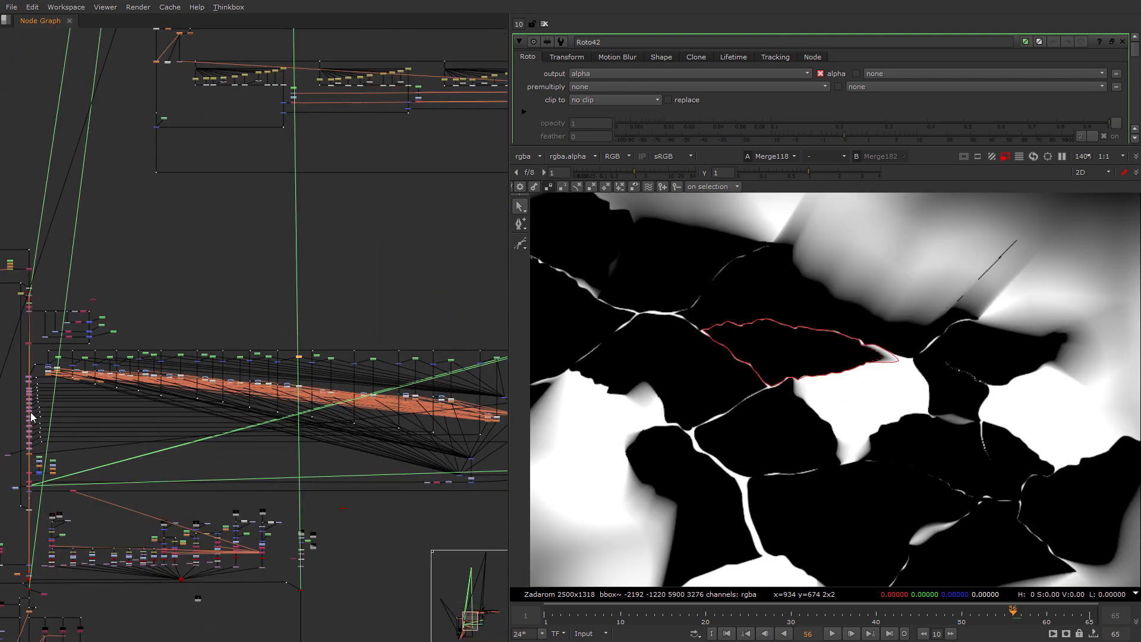
{"action": "scroll", "coordinate": [36, 447], "scroll_direction": "up", "scroll_amount": 8}
{"action": "middle_click_drag", "start_coordinate": [36, 449], "coordinate": [175, 506]}
{"action": "scroll", "coordinate": [113, 475], "scroll_direction": "down", "scroll_amount": 8}
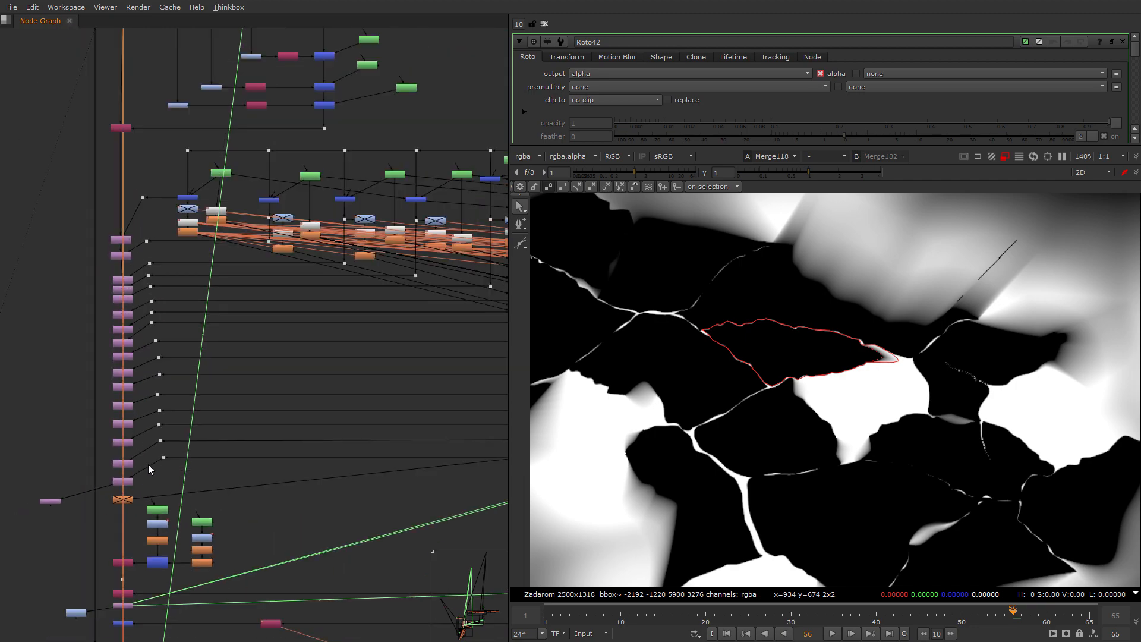
View the alpha of Merge116 in the roto row to check its isolated ground piece.
{"action": "scroll", "coordinate": [840, 422], "scroll_direction": "down", "scroll_amount": 5}
{"action": "middle_click_drag", "start_coordinate": [497, 410], "coordinate": [172, 425]}
{"action": "scroll", "coordinate": [179, 425], "scroll_direction": "down", "scroll_amount": 1}
{"action": "scroll", "coordinate": [410, 456], "scroll_direction": "up", "scroll_amount": 5}
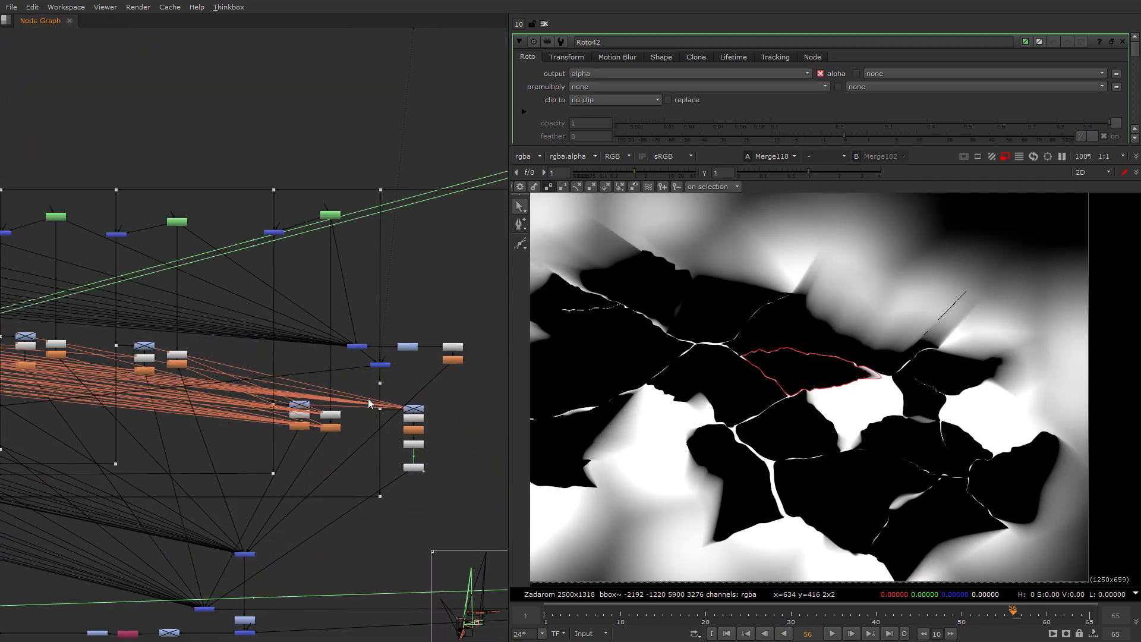
{"action": "scroll", "coordinate": [224, 354], "scroll_direction": "up", "scroll_amount": 3}
{"action": "scroll", "coordinate": [353, 288], "scroll_direction": "down", "scroll_amount": 3}
{"action": "left_click", "coordinate": [330, 188]}
{"action": "key", "text": "1"}
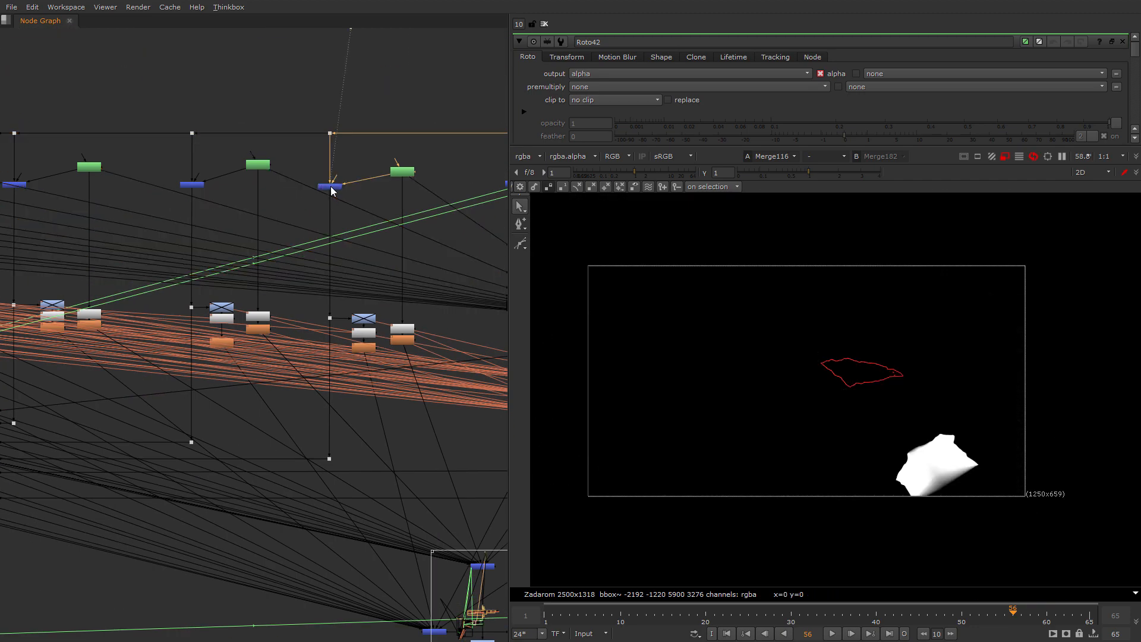
View the outputs of the next two mask branches after Merge116, moving toward the Transform column.
{"action": "middle_click_drag", "start_coordinate": [332, 189], "coordinate": [364, 119]}
{"action": "left_click_drag", "start_coordinate": [249, 364], "coordinate": [198, 402]}
{"action": "key", "text": "1"}
{"action": "middle_click_drag", "start_coordinate": [197, 402], "coordinate": [380, 420]}
{"action": "scroll", "coordinate": [379, 421], "scroll_direction": "down", "scroll_amount": 1}
{"action": "left_click_drag", "start_coordinate": [279, 406], "coordinate": [214, 362]}
{"action": "key", "text": "1"}
View the isolated piece at Dot263 and the outputs of the branches that follow it along the row.
{"action": "middle_click_drag", "start_coordinate": [128, 346], "coordinate": [306, 351]}
{"action": "left_click_drag", "start_coordinate": [307, 349], "coordinate": [240, 386]}
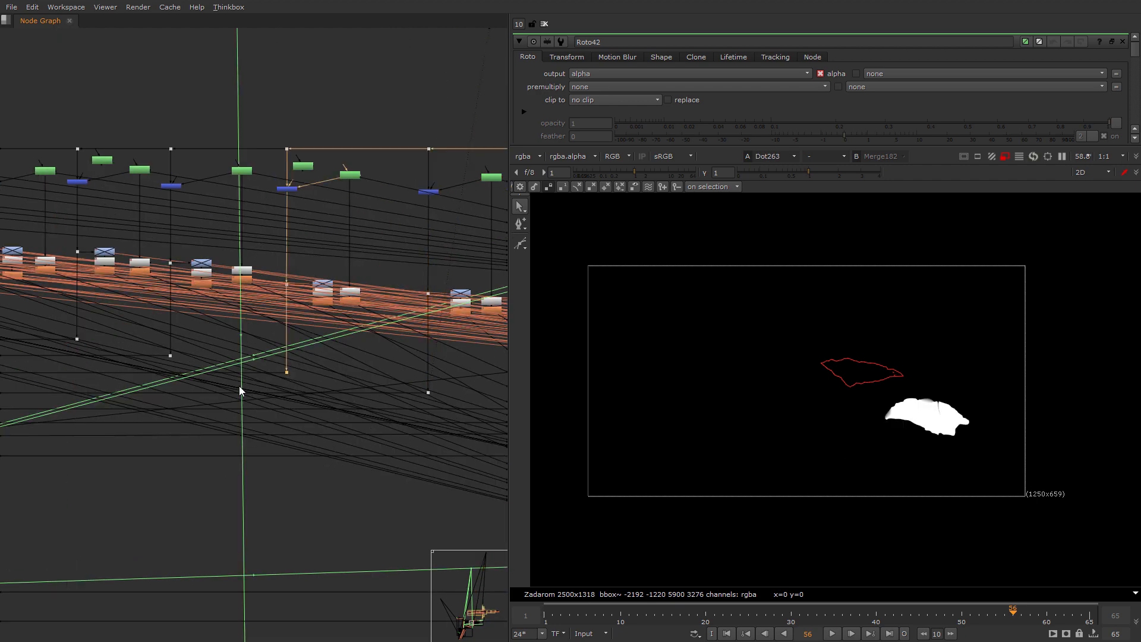
{"action": "key", "text": "1"}
{"action": "middle_click_drag", "start_coordinate": [107, 360], "coordinate": [373, 414]}
{"action": "key", "text": "1"}
{"action": "left_click_drag", "start_coordinate": [372, 415], "coordinate": [230, 387]}
{"action": "key", "text": "1"}
View the isolated ground piece at Dot227 in the mask row.
{"action": "middle_click_drag", "start_coordinate": [102, 345], "coordinate": [250, 371]}
{"action": "left_click_drag", "start_coordinate": [249, 371], "coordinate": [178, 401]}
{"action": "key", "text": "1"}
{"action": "middle_click_drag", "start_coordinate": [116, 420], "coordinate": [416, 423]}
{"action": "scroll", "coordinate": [416, 423], "scroll_direction": "down", "scroll_amount": 1}
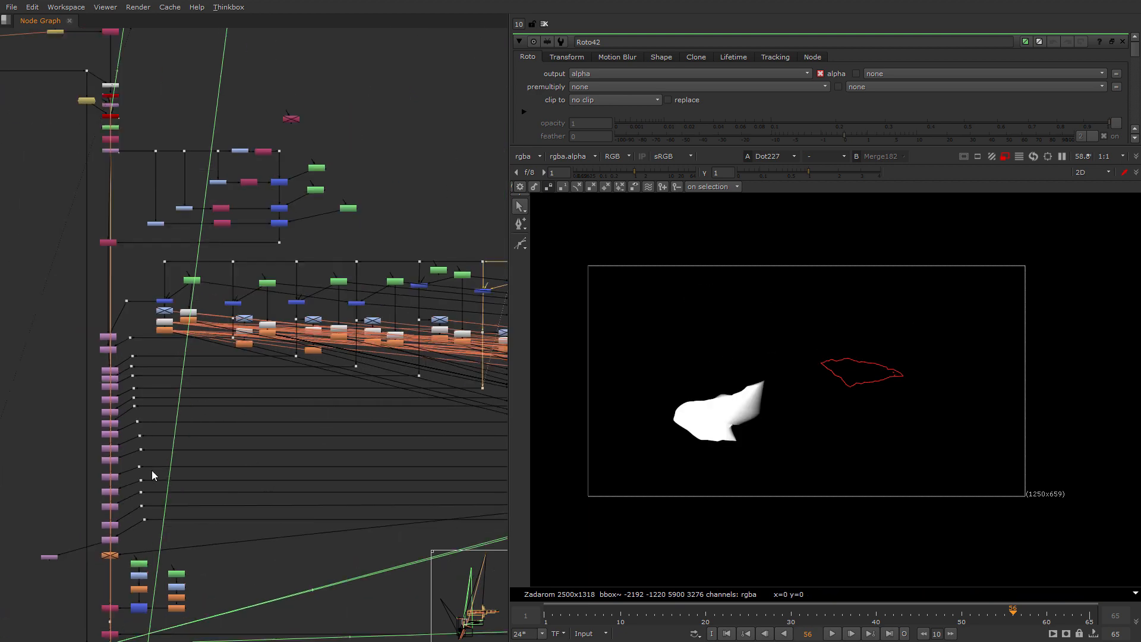
Return to the end of the mask row and view the alpha of Dot276.
{"action": "scroll", "coordinate": [242, 538], "scroll_direction": "down", "scroll_amount": 5}
{"action": "middle_click_drag", "start_coordinate": [428, 535], "coordinate": [172, 540]}
{"action": "scroll", "coordinate": [422, 523], "scroll_direction": "up", "scroll_amount": 10}
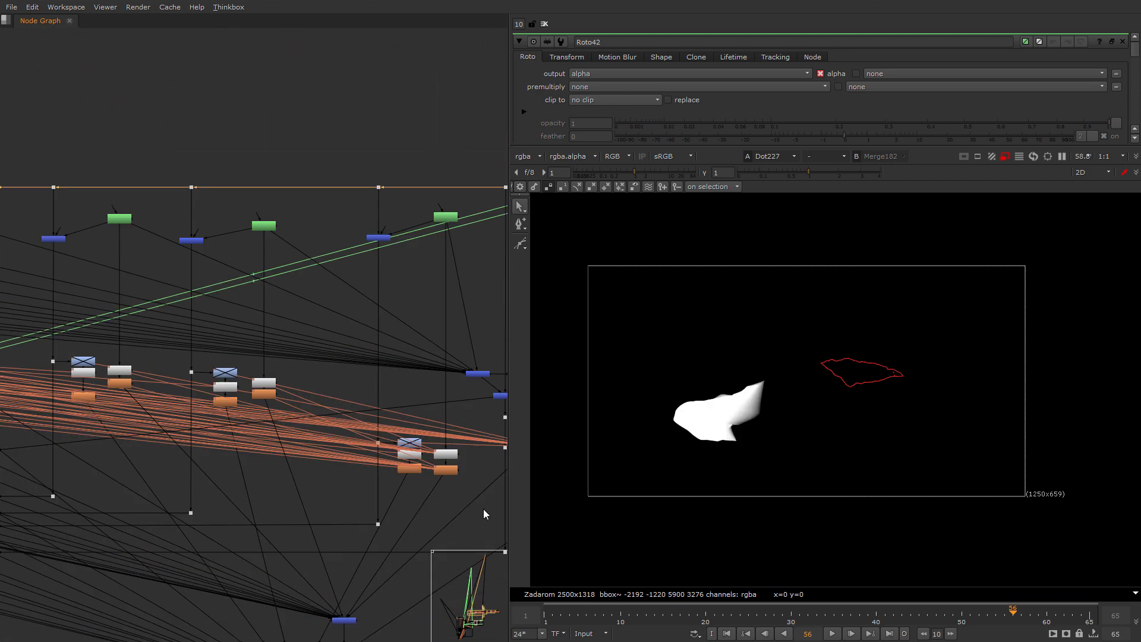
{"action": "middle_click_drag", "start_coordinate": [483, 509], "coordinate": [246, 455]}
{"action": "left_click_drag", "start_coordinate": [232, 478], "coordinate": [277, 534]}
{"action": "key", "text": "1"}
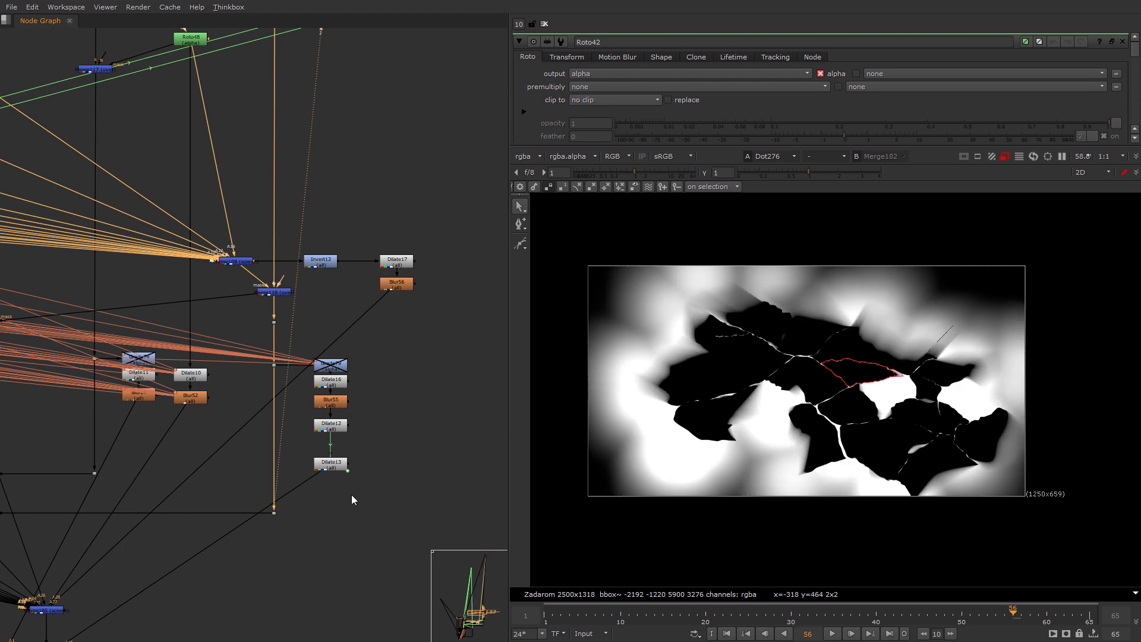
View the ground footage at one of the upper Transform nodes in the masked Transform column.
{"action": "scroll", "coordinate": [226, 443], "scroll_direction": "down", "scroll_amount": 6}
{"action": "middle_click_drag", "start_coordinate": [178, 482], "coordinate": [428, 458]}
{"action": "middle_click_drag", "start_coordinate": [95, 455], "coordinate": [528, 392]}
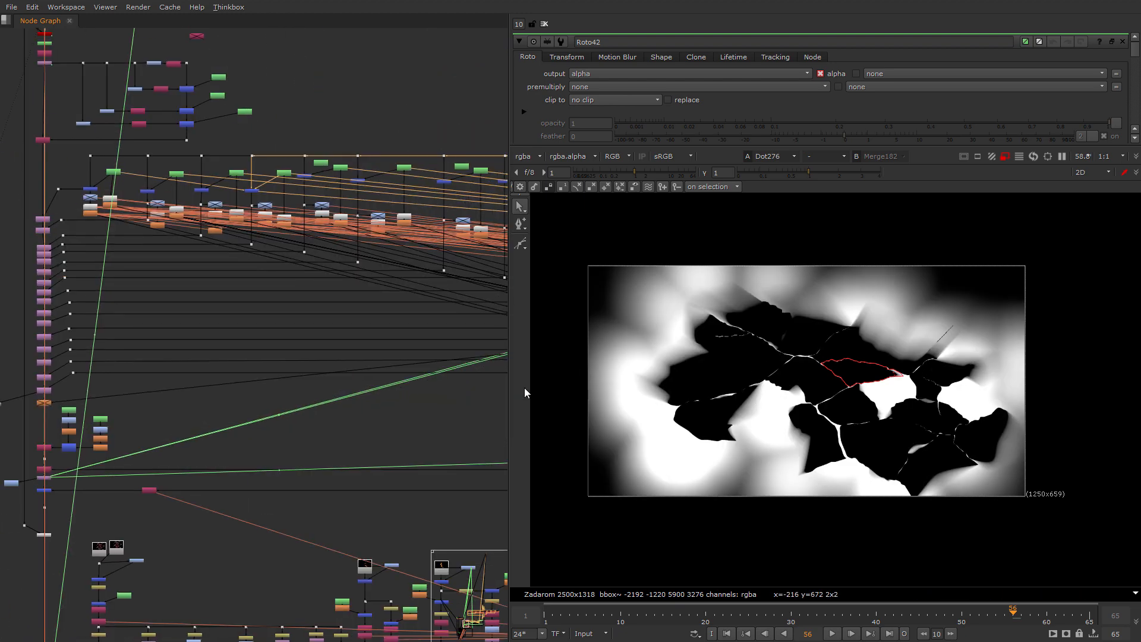
{"action": "scroll", "coordinate": [48, 399], "scroll_direction": "up", "scroll_amount": 4}
{"action": "scroll", "coordinate": [264, 432], "scroll_direction": "down", "scroll_amount": 6}
{"action": "middle_click_drag", "start_coordinate": [286, 420], "coordinate": [92, 413]}
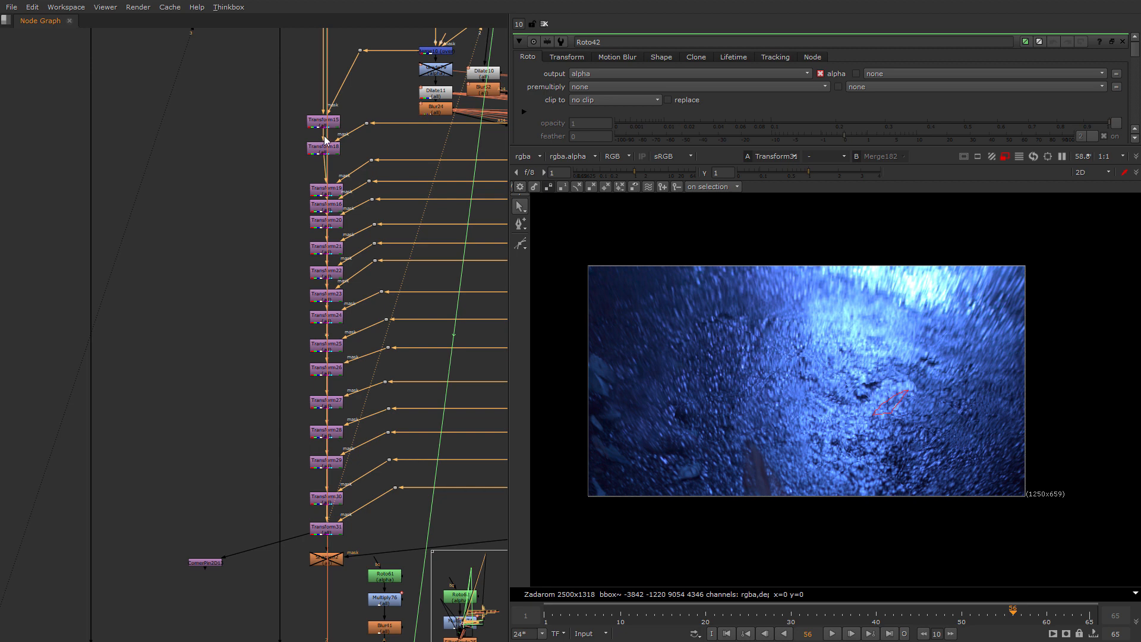
{"action": "scroll", "coordinate": [325, 138], "scroll_direction": "up", "scroll_amount": 2}
{"action": "key", "text": "1"}
{"action": "middle_click_drag", "start_coordinate": [351, 563], "coordinate": [357, 419]}
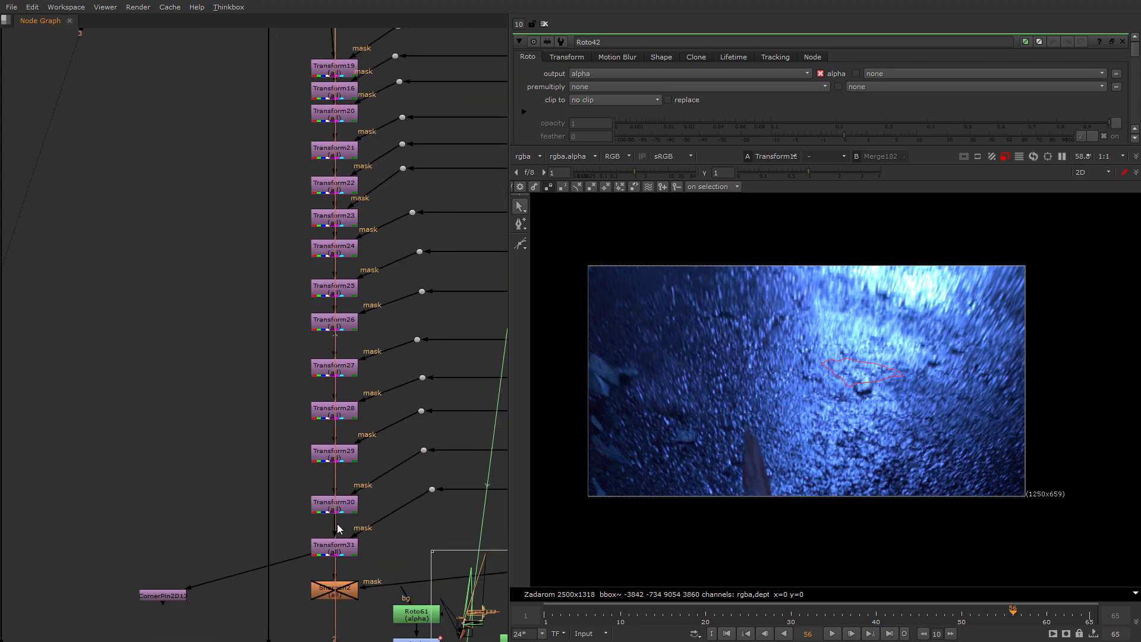
View the output of Transform31 and play the shot from frame 1.
{"action": "left_click", "coordinate": [337, 546]}
{"action": "key", "text": "1"}
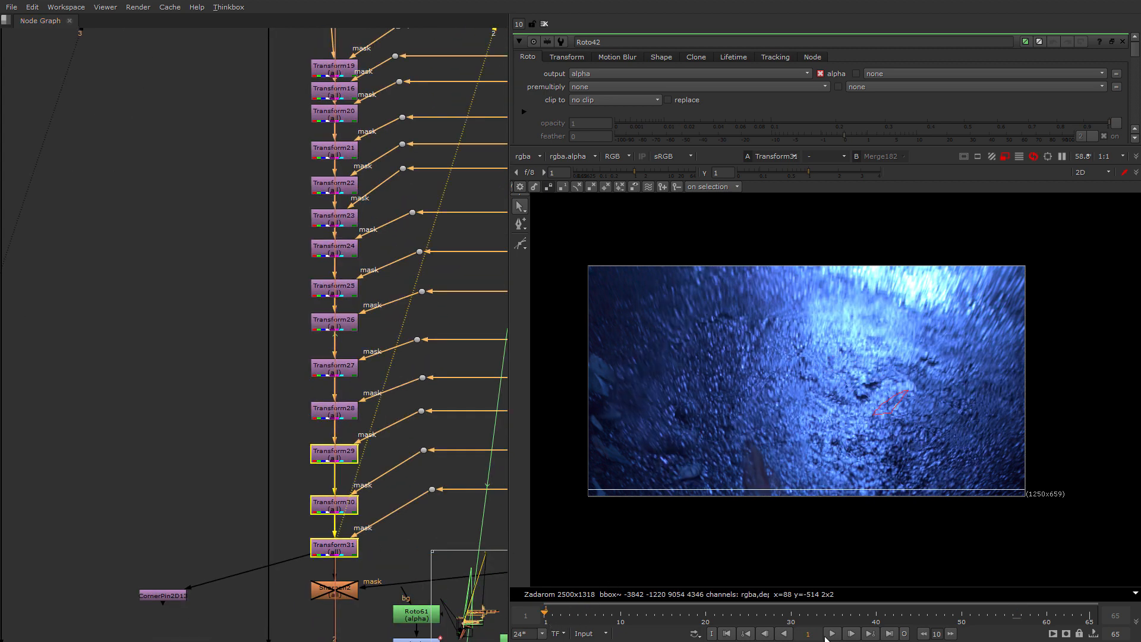
{"action": "left_click", "coordinate": [831, 633]}
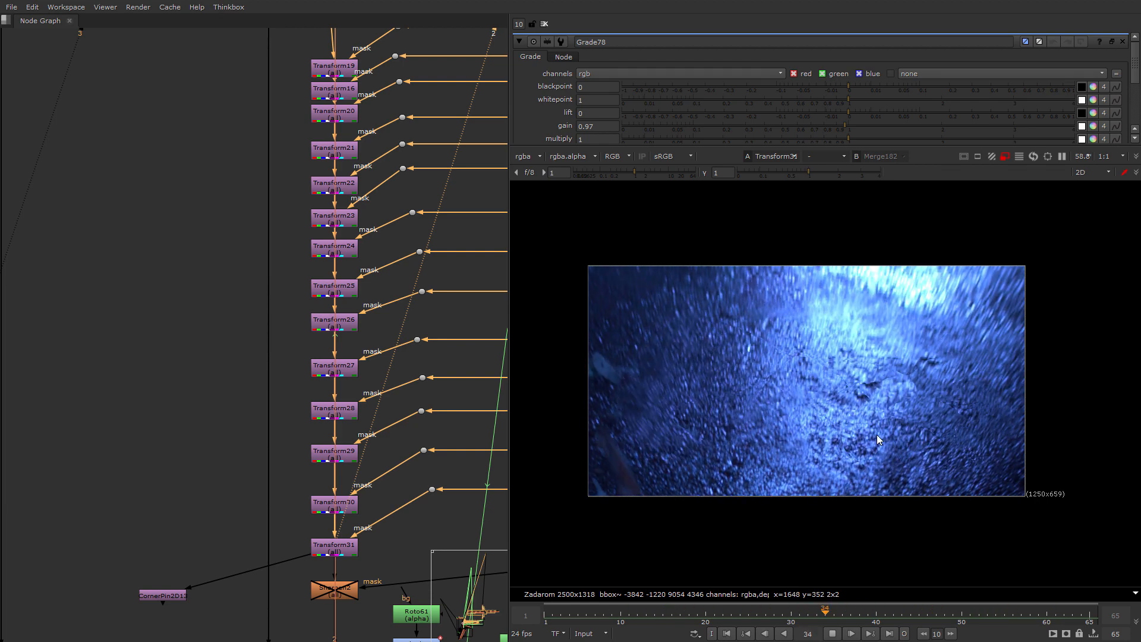
Open the Merge88 node's properties in the mask row during playback.
{"action": "scroll", "coordinate": [245, 529], "scroll_direction": "down", "scroll_amount": 6}
{"action": "middle_click_drag", "start_coordinate": [368, 479], "coordinate": [256, 533]}
{"action": "scroll", "coordinate": [330, 544], "scroll_direction": "up", "scroll_amount": 5}
{"action": "double_click", "coordinate": [267, 408]}
{"action": "scroll", "coordinate": [255, 533], "scroll_direction": "down", "scroll_amount": 4}
{"action": "scroll", "coordinate": [255, 533], "scroll_direction": "down", "scroll_amount": 4}
{"action": "middle_click_drag", "start_coordinate": [226, 576], "coordinate": [267, 421]}
{"action": "scroll", "coordinate": [274, 437], "scroll_direction": "down", "scroll_amount": 2}
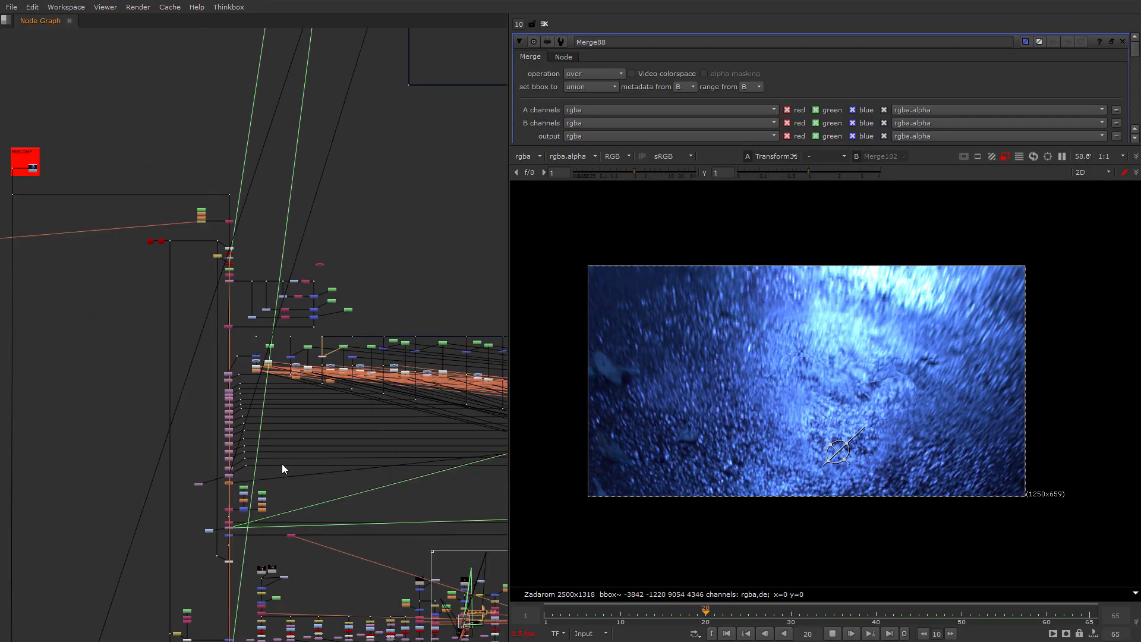
Return to the growing-crack branch and load its final merge as the viewer's second input.
{"action": "scroll", "coordinate": [281, 464], "scroll_direction": "down", "scroll_amount": 2}
{"action": "middle_click_drag", "start_coordinate": [282, 464], "coordinate": [137, 508]}
{"action": "scroll", "coordinate": [202, 537], "scroll_direction": "down", "scroll_amount": 5}
{"action": "scroll", "coordinate": [97, 500], "scroll_direction": "up", "scroll_amount": 7}
{"action": "middle_click_drag", "start_coordinate": [300, 534], "coordinate": [417, 507]}
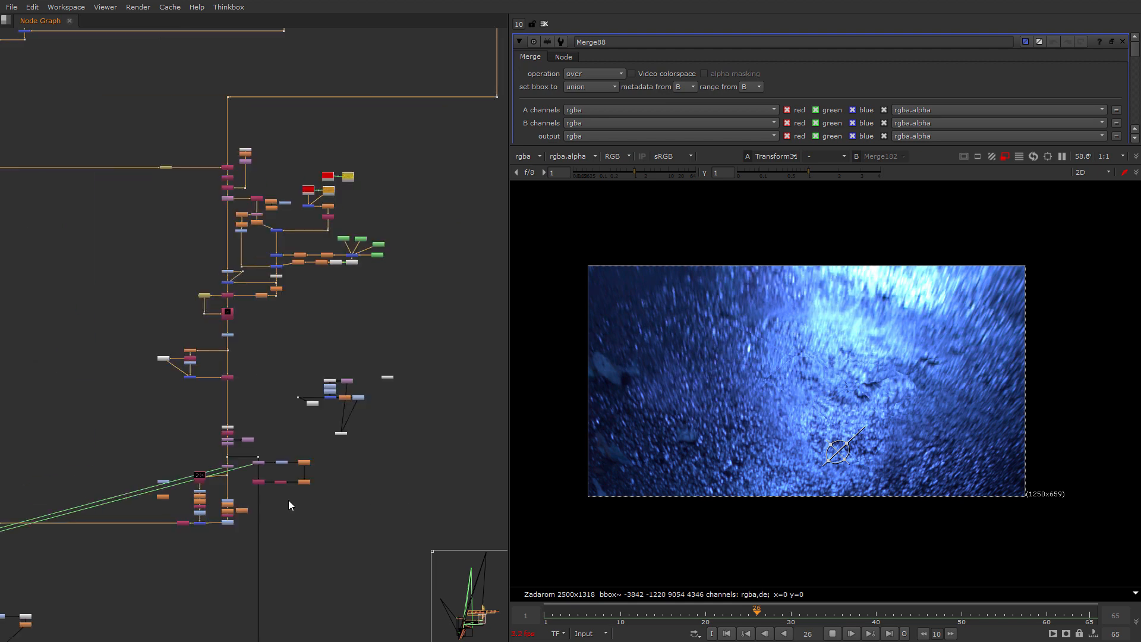
{"action": "scroll", "coordinate": [209, 525], "scroll_direction": "up", "scroll_amount": 6}
{"action": "middle_click_drag", "start_coordinate": [209, 526], "coordinate": [382, 522]}
{"action": "left_click_drag", "start_coordinate": [331, 538], "coordinate": [440, 479]}
{"action": "key", "text": "2"}
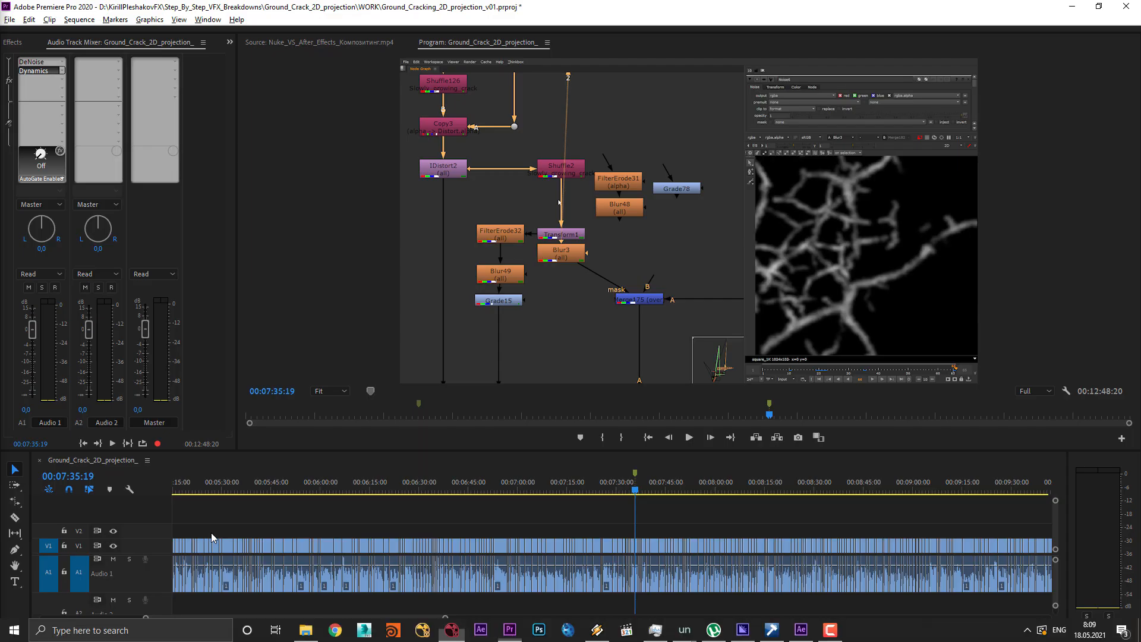
{"action": "left_click", "coordinate": [605, 464]}
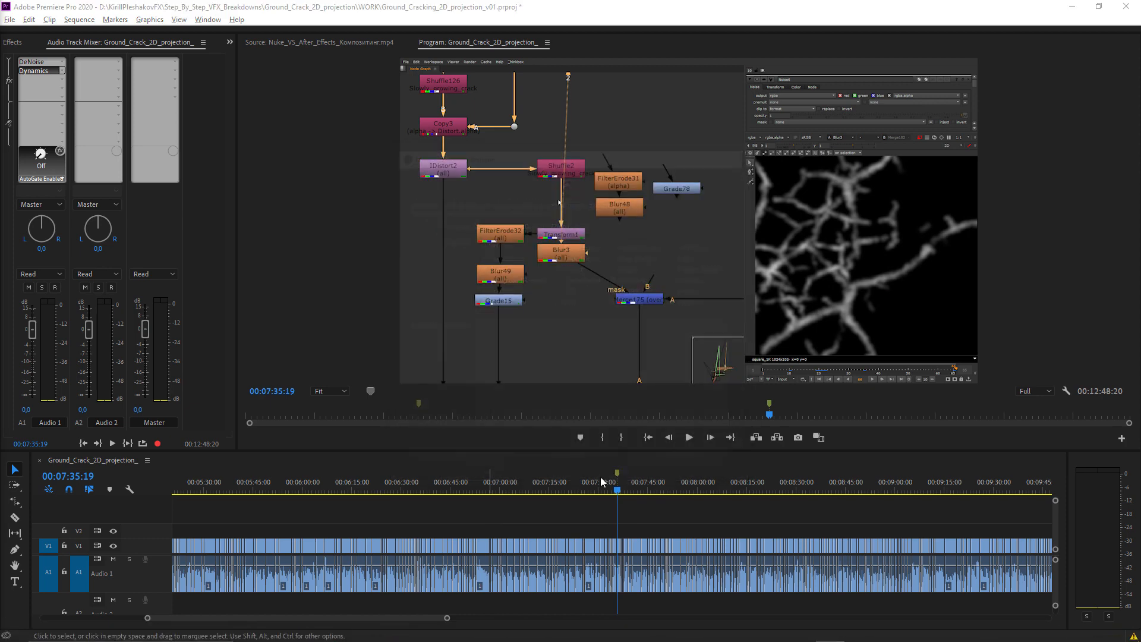
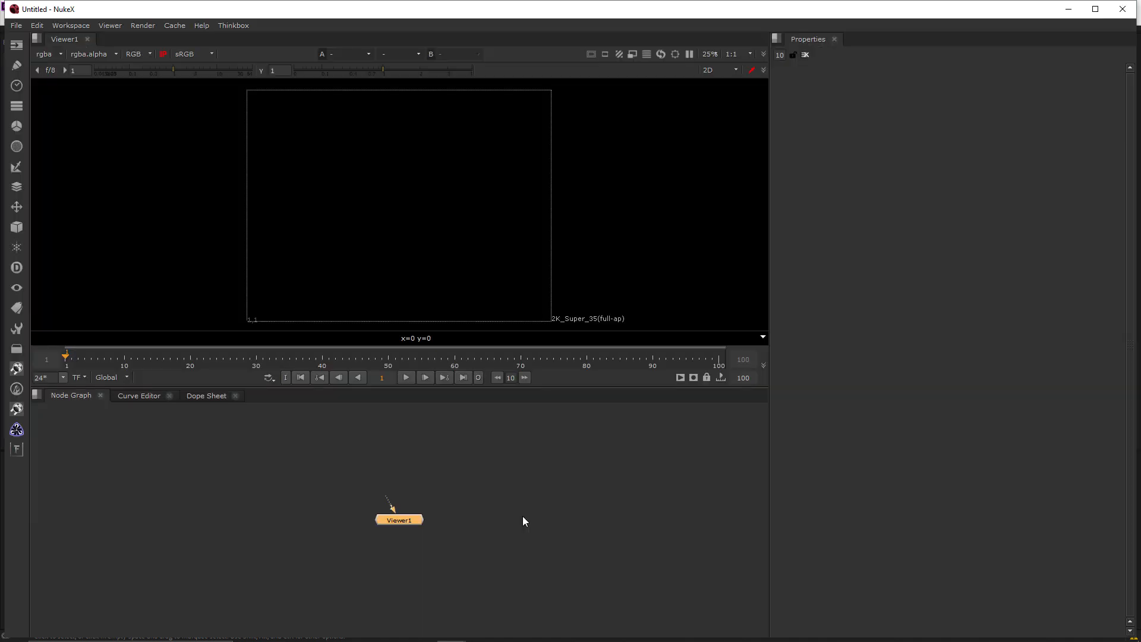
Switch to the new NukeX session and open a recent comp script.
{"action": "left_click", "coordinate": [18, 26]}
{"action": "mouse_move", "coordinate": [59, 63]}
{"action": "left_click", "coordinate": [297, 63]}
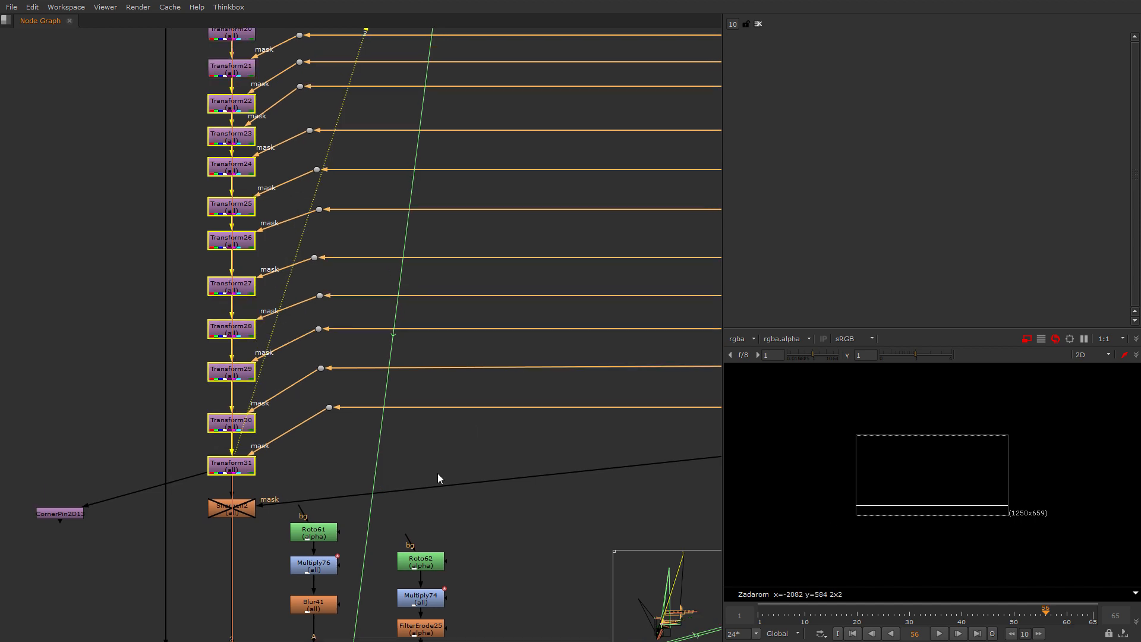
Select the merge node masked by Roto48 at the end of the ground-piece mask row.
{"action": "scroll", "coordinate": [437, 473], "scroll_direction": "down", "scroll_amount": 8}
{"action": "middle_click_drag", "start_coordinate": [470, 455], "coordinate": [307, 475]}
{"action": "scroll", "coordinate": [357, 463], "scroll_direction": "down", "scroll_amount": 3}
{"action": "middle_click_drag", "start_coordinate": [451, 436], "coordinate": [265, 453]}
{"action": "middle_click_drag", "start_coordinate": [557, 442], "coordinate": [309, 467]}
{"action": "scroll", "coordinate": [390, 462], "scroll_direction": "up", "scroll_amount": 7}
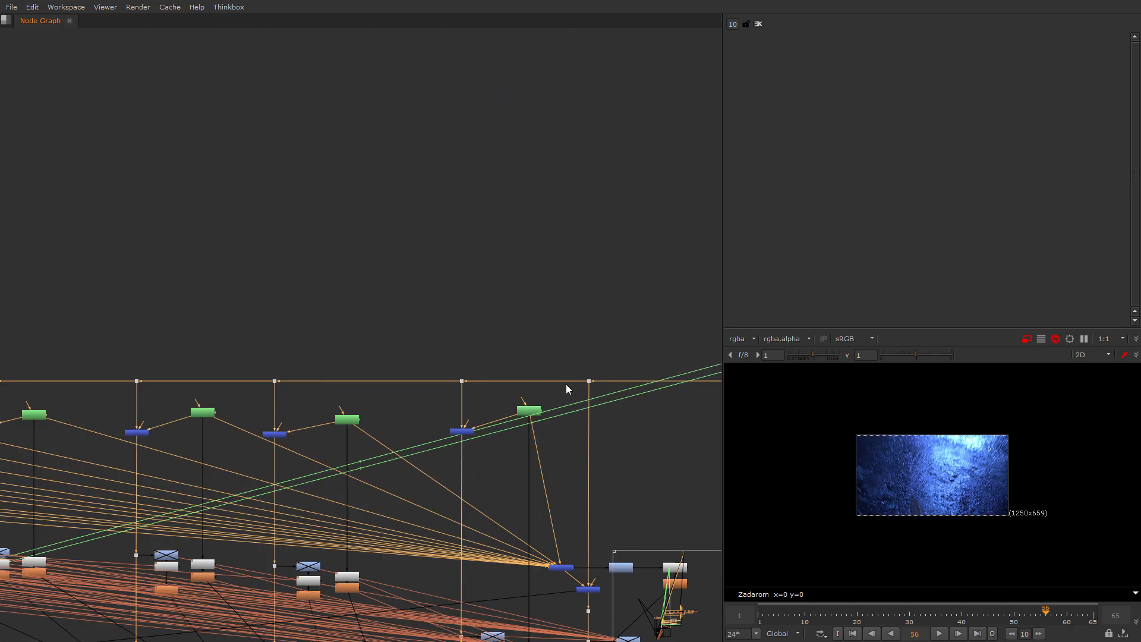
{"action": "scroll", "coordinate": [544, 422], "scroll_direction": "up", "scroll_amount": 3}
{"action": "middle_click_drag", "start_coordinate": [526, 408], "coordinate": [318, 405]}
{"action": "left_click", "coordinate": [212, 438]}
Load the Merge172 screen node as the viewer's second input and move the playhead to frame 17.
{"action": "middle_click_drag", "start_coordinate": [388, 427], "coordinate": [244, 430]}
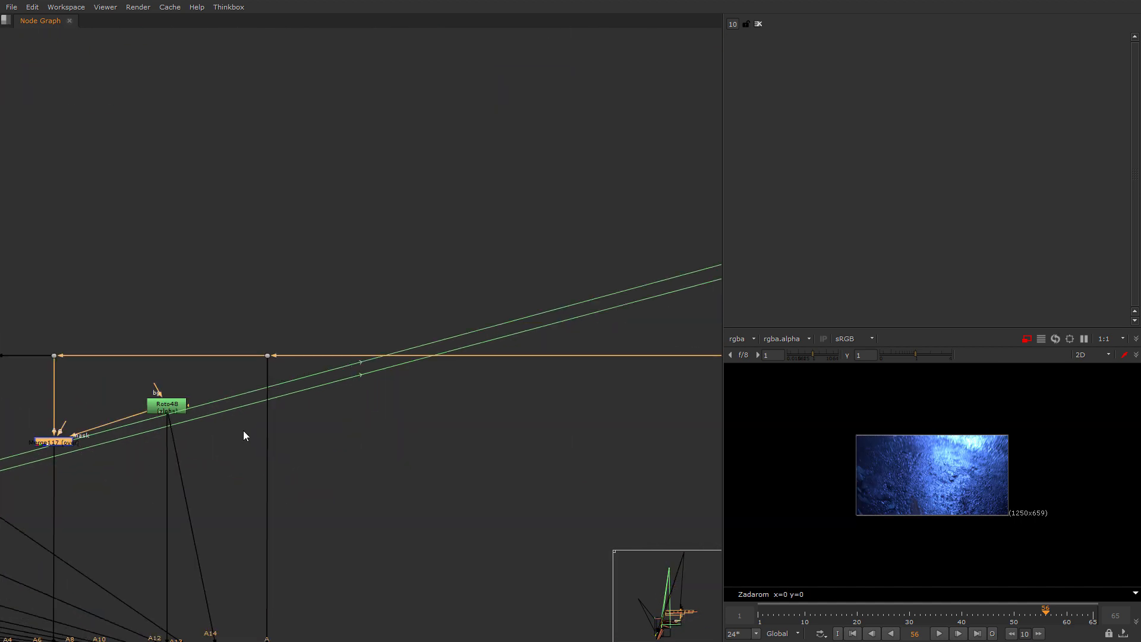
{"action": "scroll", "coordinate": [333, 416], "scroll_direction": "down", "scroll_amount": 5}
{"action": "middle_click_drag", "start_coordinate": [642, 379], "coordinate": [504, 358]}
{"action": "scroll", "coordinate": [480, 361], "scroll_direction": "up", "scroll_amount": 7}
{"action": "left_click_drag", "start_coordinate": [521, 334], "coordinate": [374, 426]}
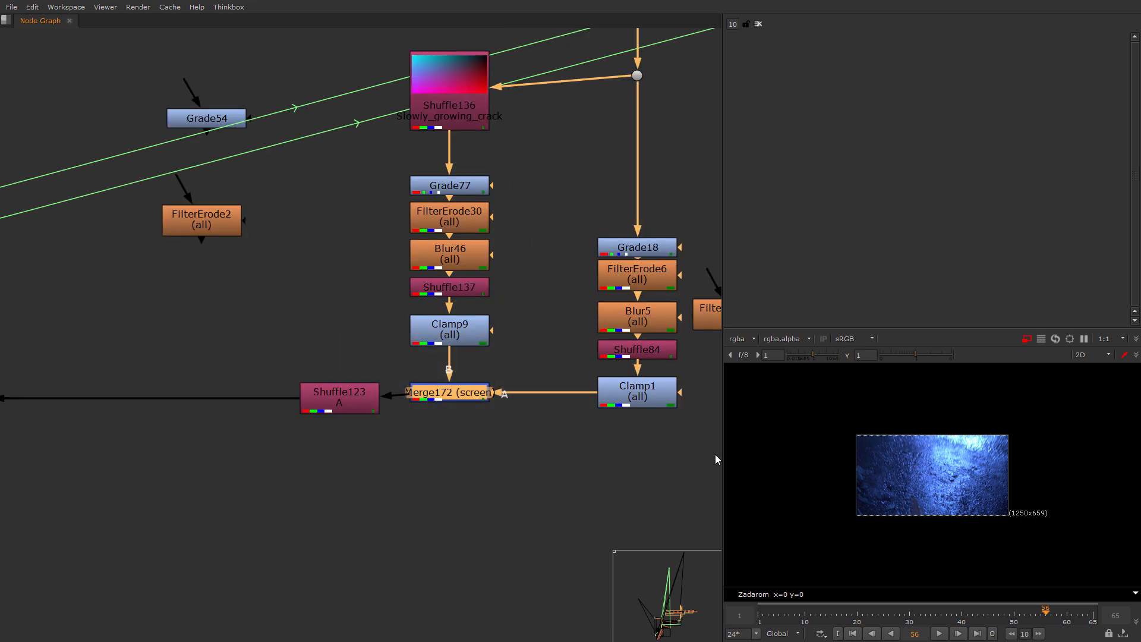
{"action": "key", "text": "2"}
{"action": "left_click", "coordinate": [461, 404]}
{"action": "middle_click_drag", "start_coordinate": [272, 395], "coordinate": [450, 384]}
{"action": "middle_click_drag", "start_coordinate": [551, 380], "coordinate": [249, 435]}
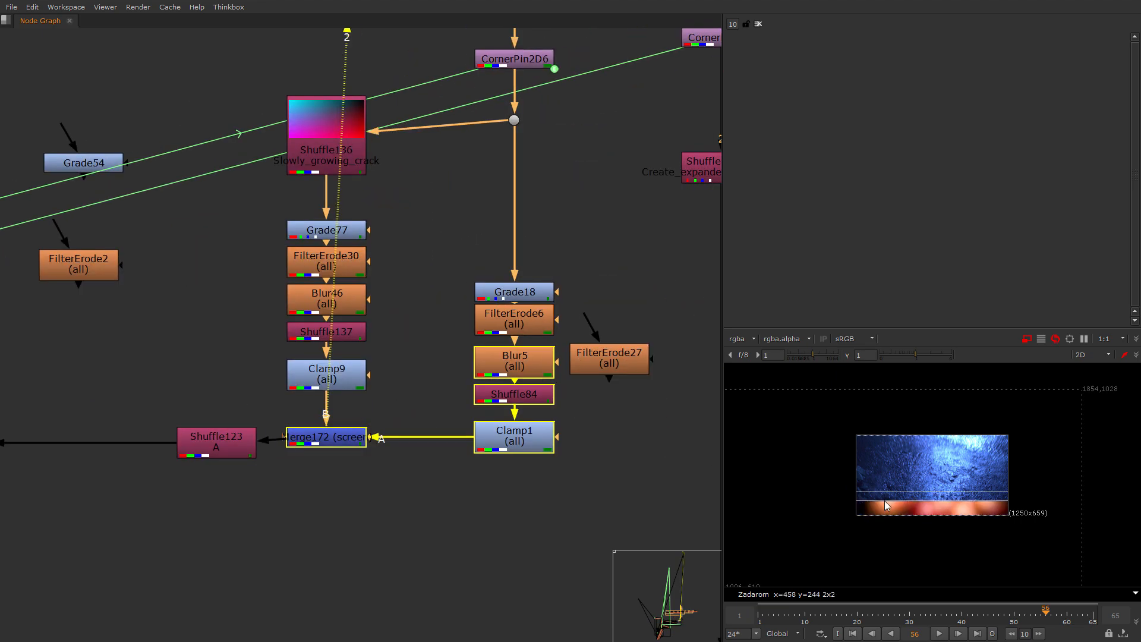
{"action": "left_click", "coordinate": [925, 614]}
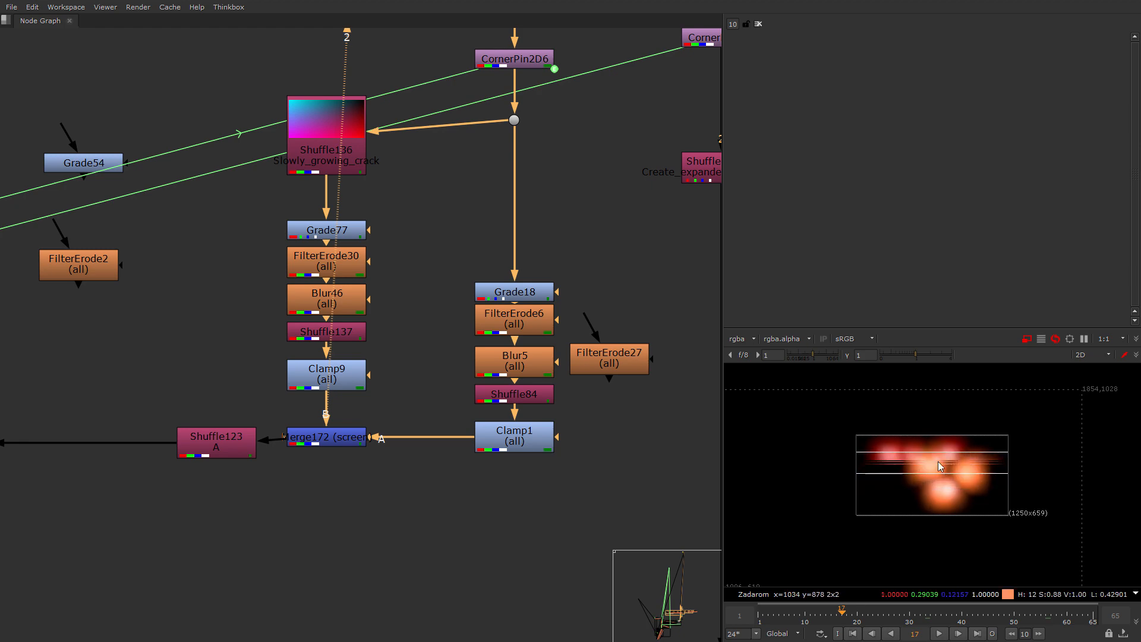
Return to the end of the Transform column and open the settings of Transform31 and Transform30.
{"action": "scroll", "coordinate": [273, 469], "scroll_direction": "down", "scroll_amount": 4}
{"action": "scroll", "coordinate": [274, 470], "scroll_direction": "down", "scroll_amount": 3}
{"action": "middle_click_drag", "start_coordinate": [274, 471], "coordinate": [645, 426]}
{"action": "scroll", "coordinate": [225, 463], "scroll_direction": "down", "scroll_amount": 4}
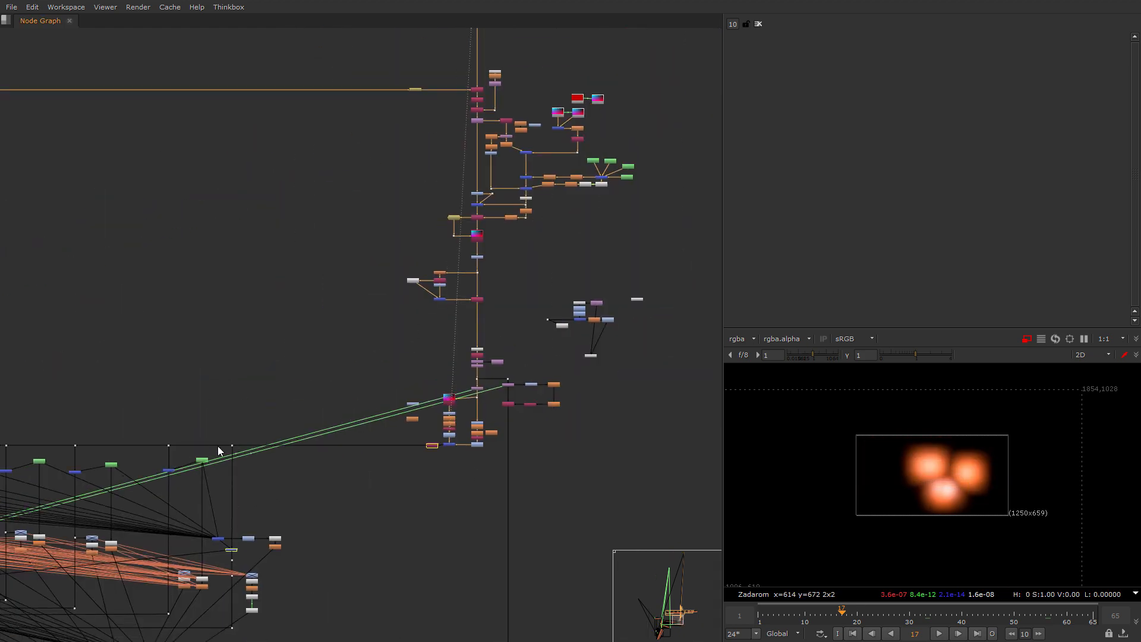
{"action": "middle_click_drag", "start_coordinate": [218, 448], "coordinate": [512, 395]}
{"action": "scroll", "coordinate": [202, 464], "scroll_direction": "down", "scroll_amount": 1}
{"action": "middle_click_drag", "start_coordinate": [219, 460], "coordinate": [712, 400]}
{"action": "scroll", "coordinate": [416, 443], "scroll_direction": "up", "scroll_amount": 4}
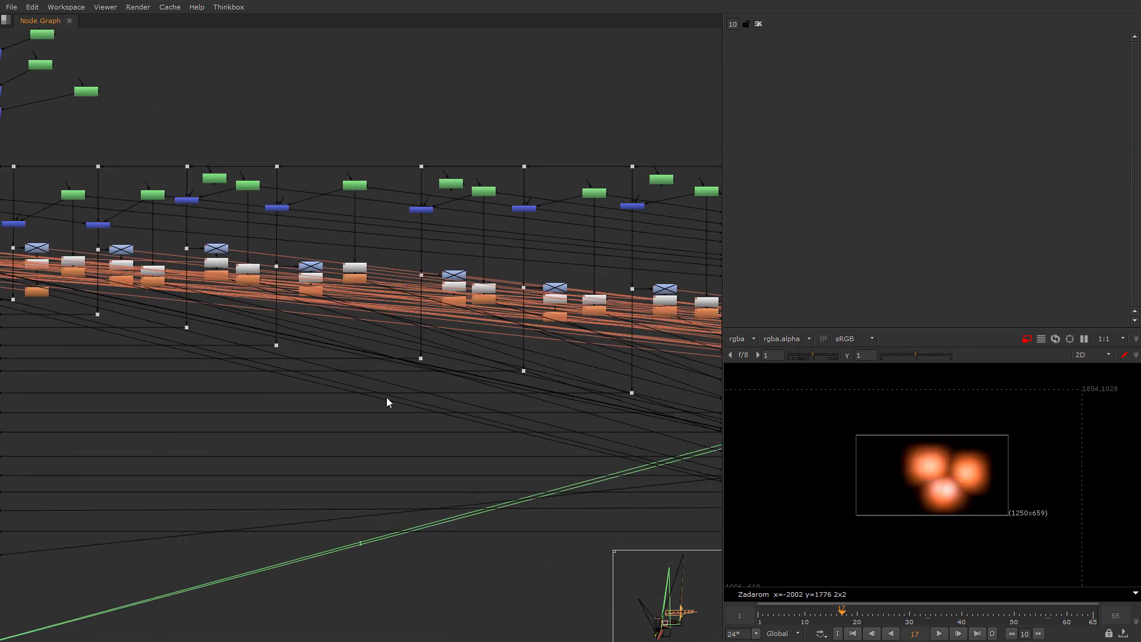
{"action": "middle_click_drag", "start_coordinate": [151, 502], "coordinate": [643, 474]}
{"action": "scroll", "coordinate": [225, 515], "scroll_direction": "up", "scroll_amount": 4}
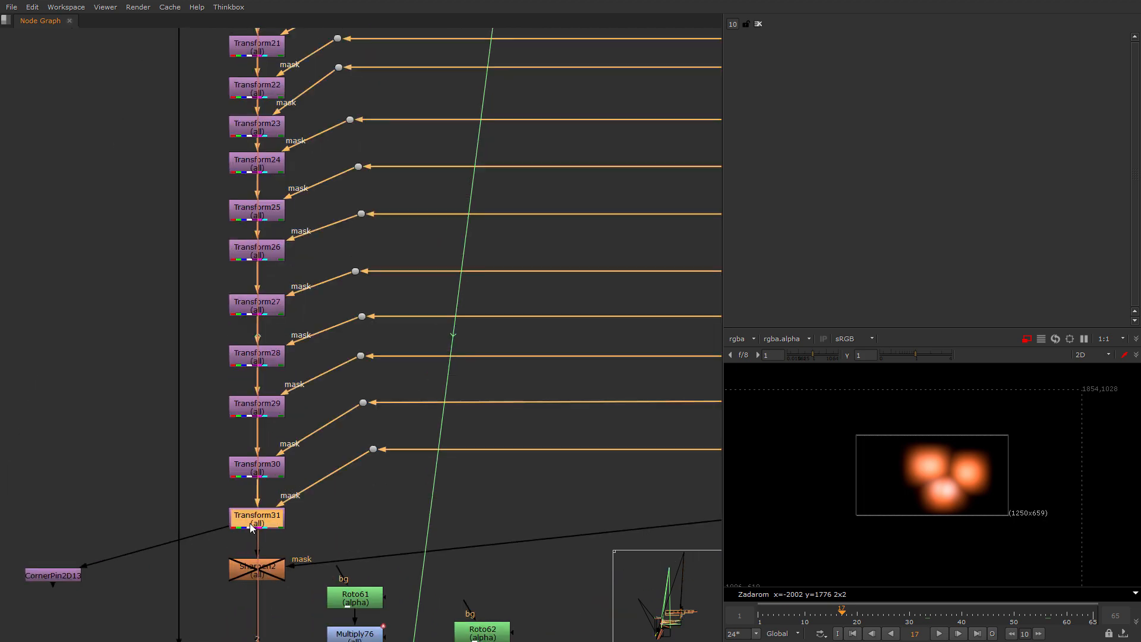
{"action": "double_click", "coordinate": [264, 517]}
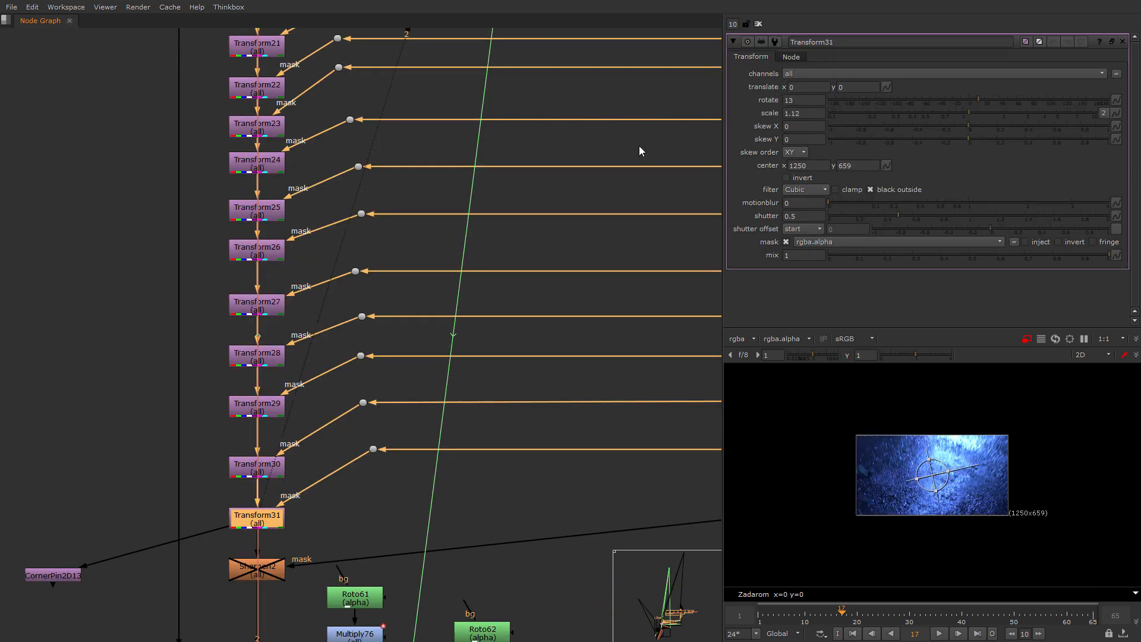
{"action": "double_click", "coordinate": [261, 475]}
Follow the Transform column upstream, load ShuffleCopy19 as the viewer's second input and close the open node settings.
{"action": "scroll", "coordinate": [323, 227], "scroll_direction": "down", "scroll_amount": 6}
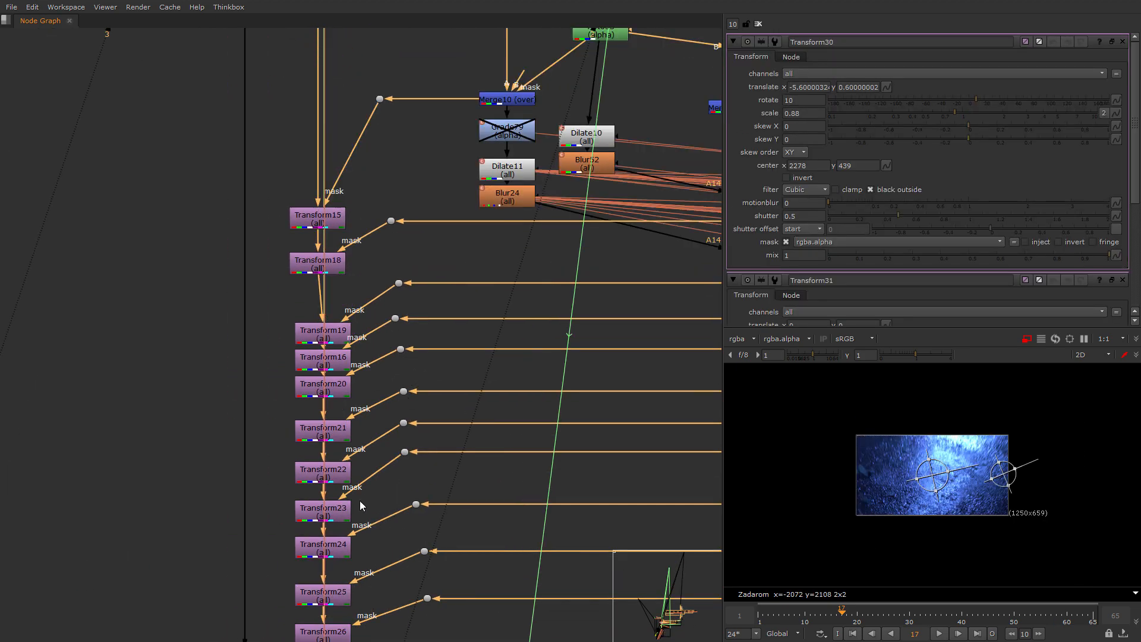
{"action": "scroll", "coordinate": [364, 304], "scroll_direction": "up", "scroll_amount": 1}
{"action": "middle_click_drag", "start_coordinate": [362, 303], "coordinate": [298, 412]}
{"action": "scroll", "coordinate": [468, 407], "scroll_direction": "down", "scroll_amount": 5}
{"action": "middle_click_drag", "start_coordinate": [325, 216], "coordinate": [253, 356]}
{"action": "scroll", "coordinate": [351, 369], "scroll_direction": "up", "scroll_amount": 4}
{"action": "scroll", "coordinate": [505, 380], "scroll_direction": "up", "scroll_amount": 4}
{"action": "scroll", "coordinate": [431, 380], "scroll_direction": "up", "scroll_amount": 2}
{"action": "left_click_drag", "start_coordinate": [503, 298], "coordinate": [324, 387]}
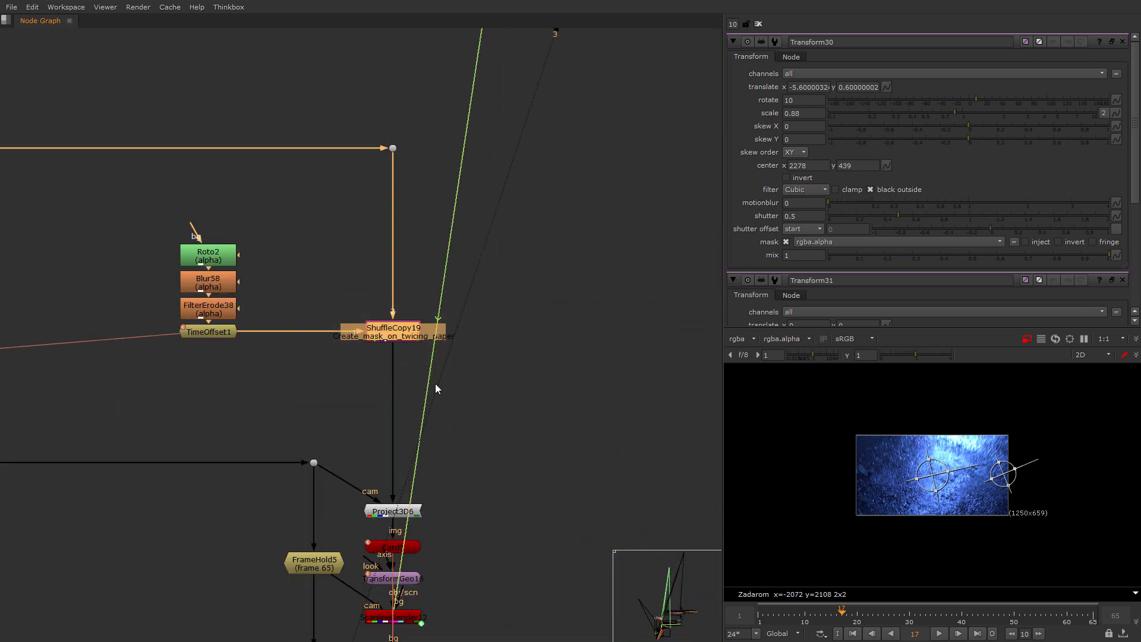
{"action": "key", "text": "2"}
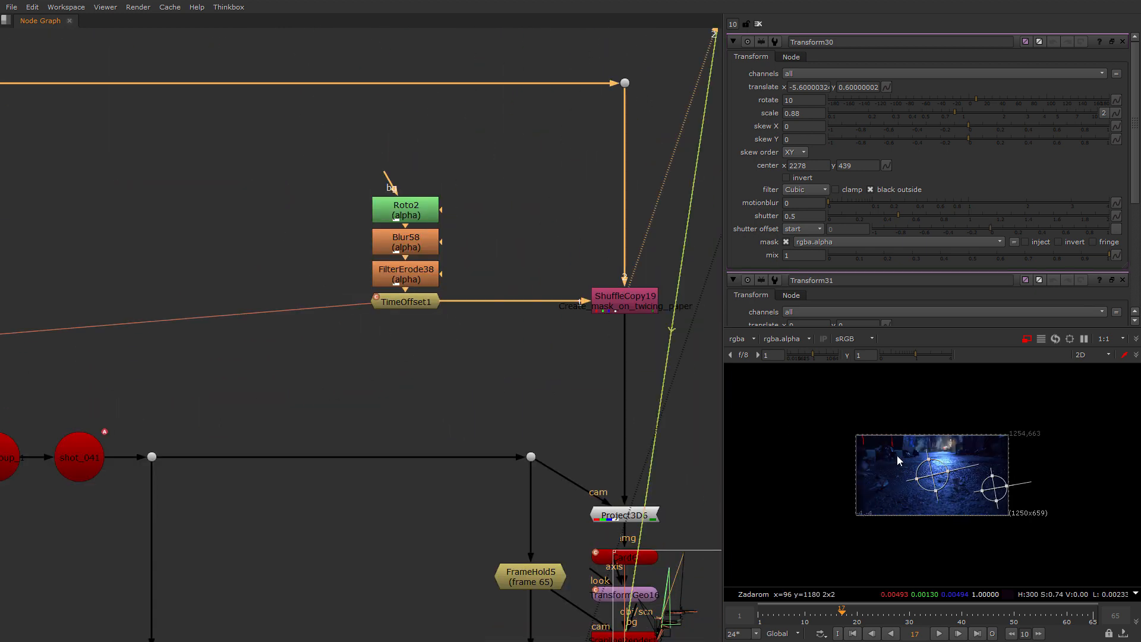
{"action": "scroll", "coordinate": [931, 470], "scroll_direction": "up", "scroll_amount": 4}
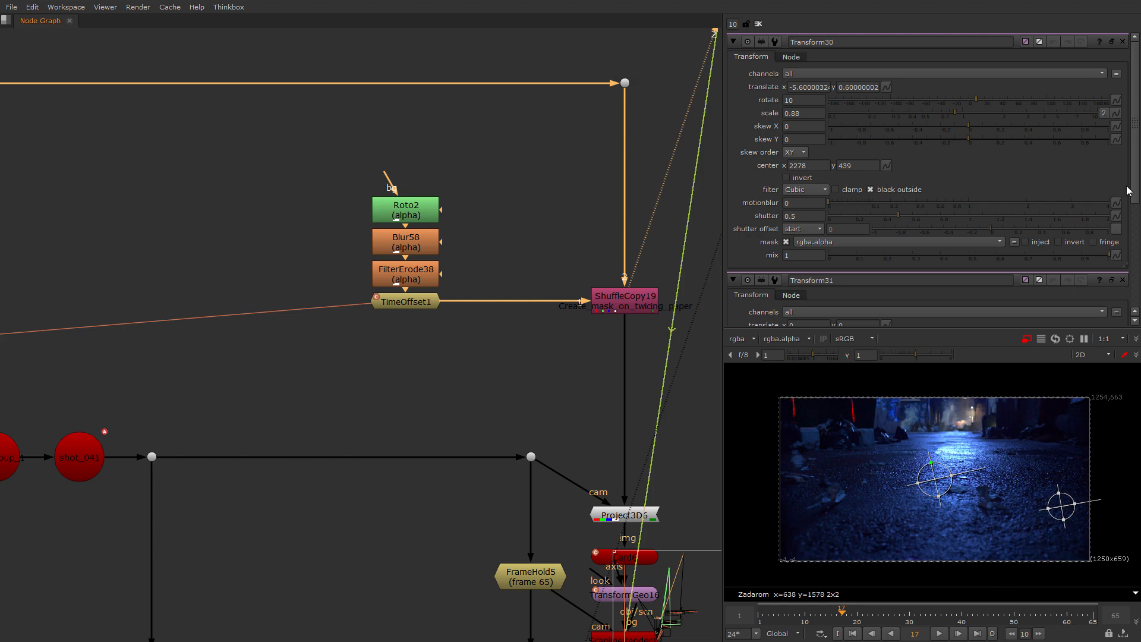
{"action": "left_click", "coordinate": [1123, 42]}
Open Roto2 above TimeOffset1, inspect its paper mask shape over the plate and move the playhead to frame 55.
{"action": "scroll", "coordinate": [611, 349], "scroll_direction": "up", "scroll_amount": 2}
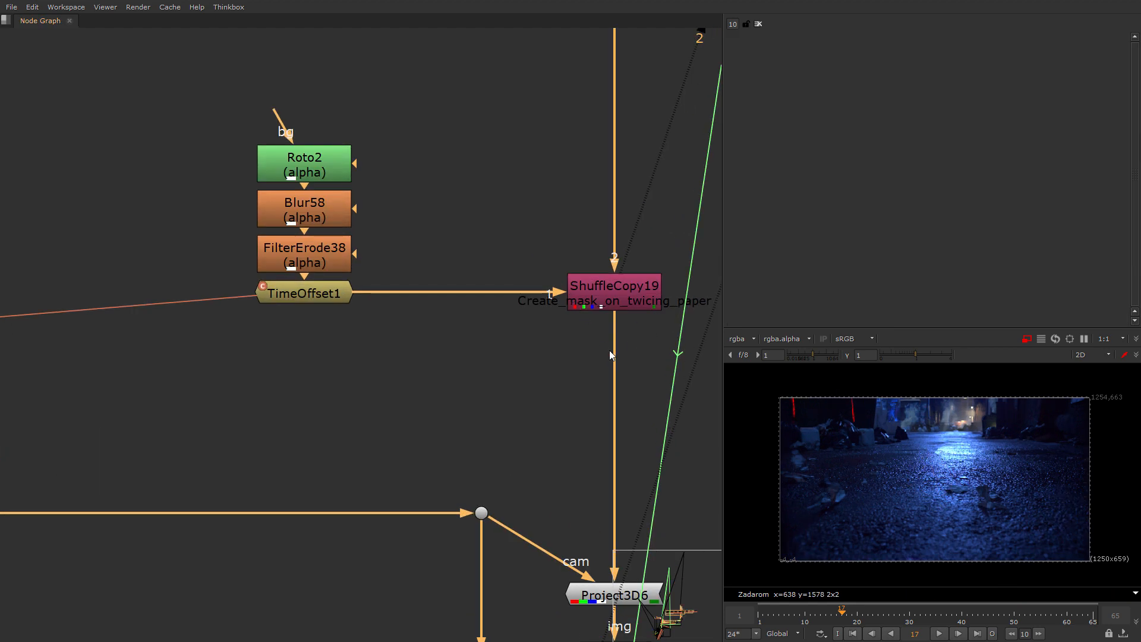
{"action": "middle_click_drag", "start_coordinate": [610, 350], "coordinate": [549, 353]}
{"action": "double_click", "coordinate": [245, 167]}
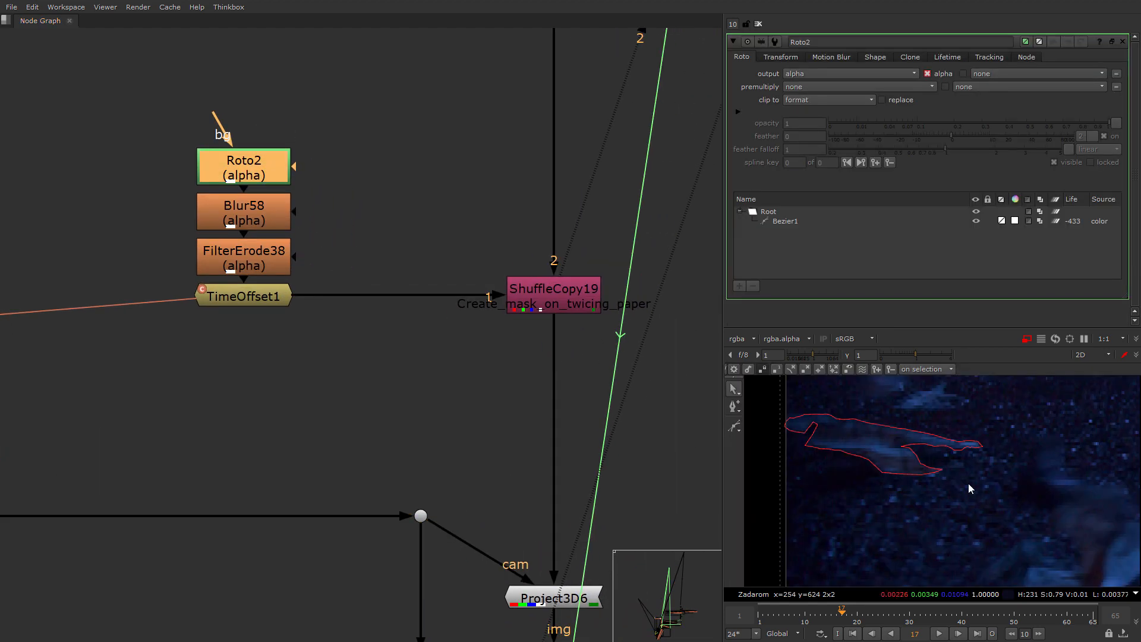
{"action": "scroll", "coordinate": [979, 497], "scroll_direction": "down", "scroll_amount": 4}
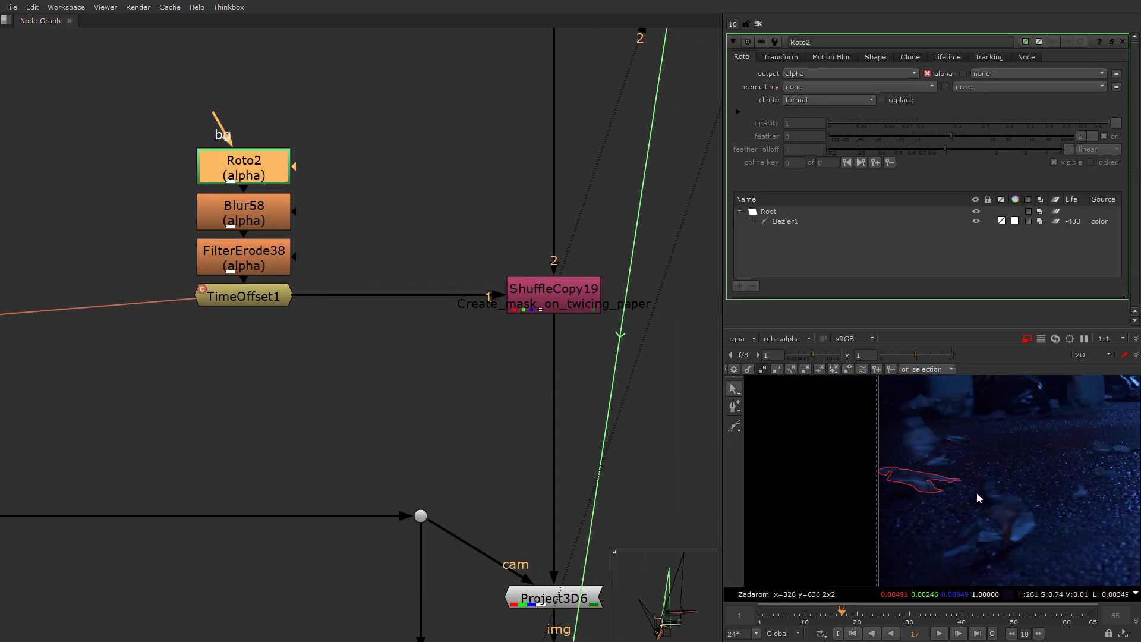
{"action": "scroll", "coordinate": [979, 496], "scroll_direction": "down", "scroll_amount": 3}
{"action": "middle_click_drag", "start_coordinate": [1070, 483], "coordinate": [951, 459]}
{"action": "left_click", "coordinate": [1040, 613]}
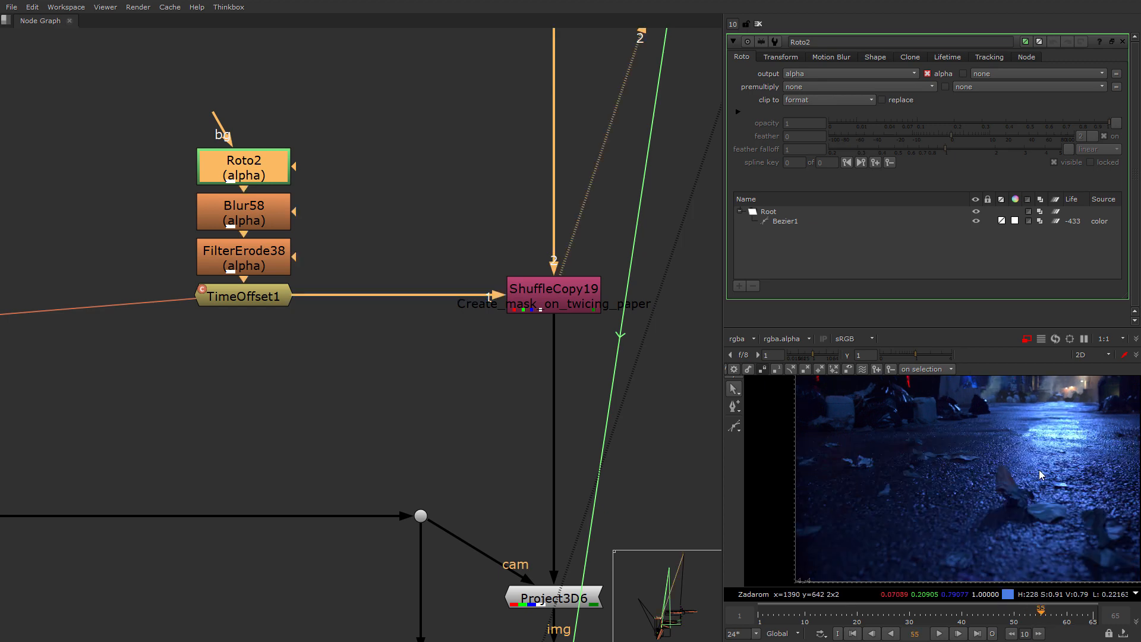
Review the projected ground render from ScanlineRender12 by scrubbing the timeline, ending on frame 41.
{"action": "scroll", "coordinate": [348, 362], "scroll_direction": "down", "scroll_amount": 3}
{"action": "middle_click_drag", "start_coordinate": [348, 363], "coordinate": [552, 365]}
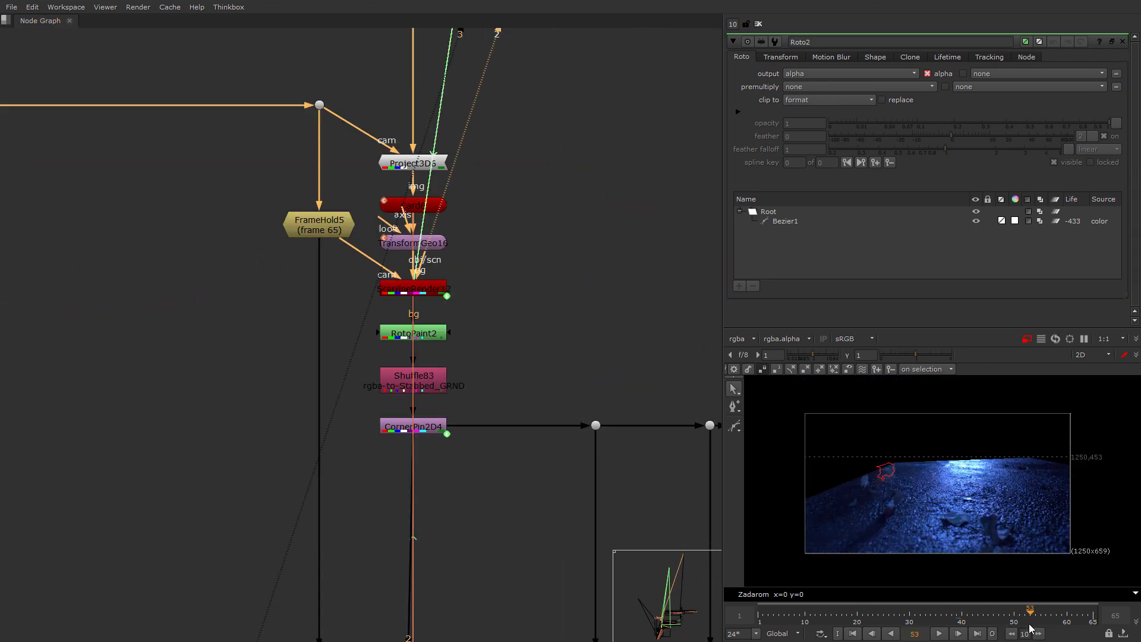
{"action": "left_click_drag", "start_coordinate": [1031, 628], "coordinate": [949, 638]}
{"action": "left_click_drag", "start_coordinate": [792, 636], "coordinate": [967, 631]}
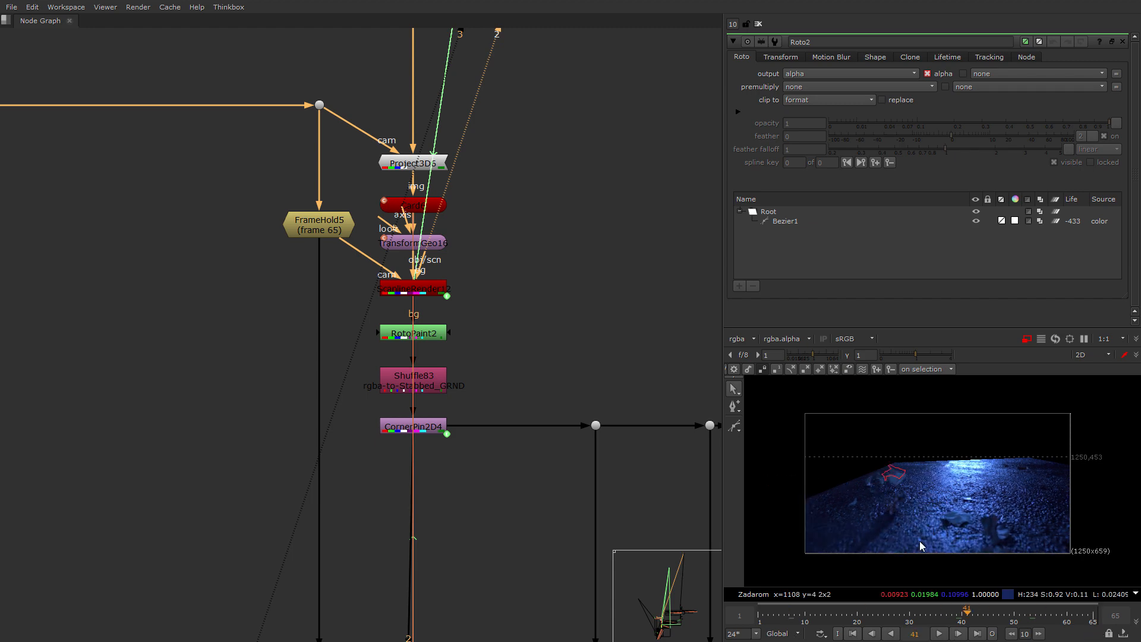
{"action": "scroll", "coordinate": [945, 494], "scroll_direction": "up", "scroll_amount": 3}
{"action": "scroll", "coordinate": [572, 259], "scroll_direction": "down", "scroll_amount": 2}
View the RotoPaint2 stage, and load the flattened CornerPin2D4 output as the viewer's second input.
{"action": "left_click", "coordinate": [458, 320]}
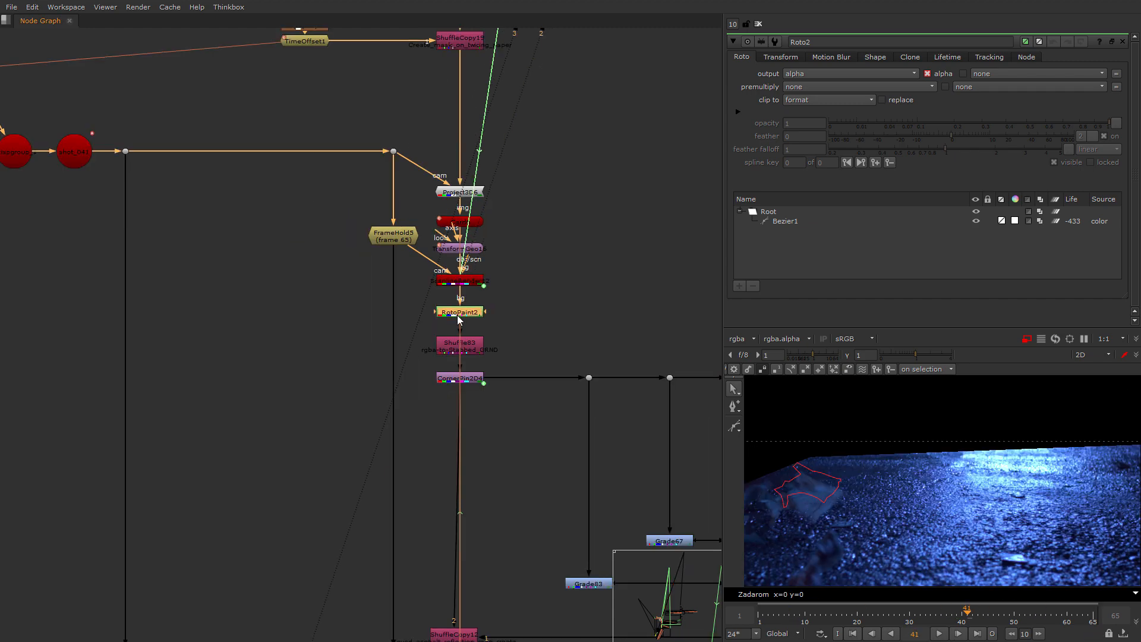
{"action": "scroll", "coordinate": [860, 524], "scroll_direction": "up", "scroll_amount": 5}
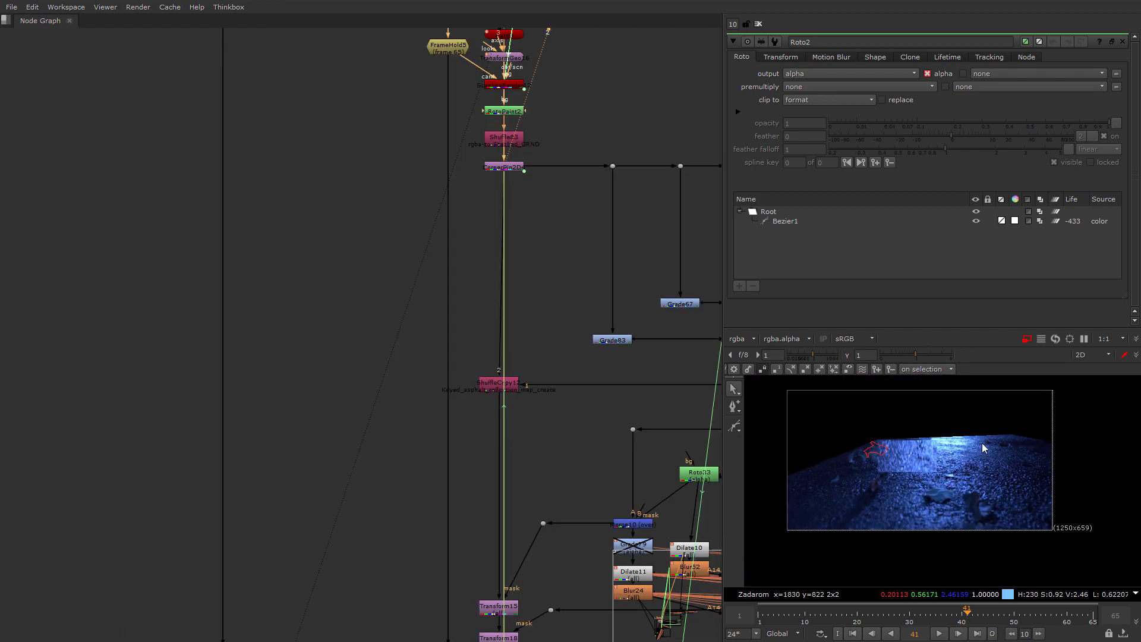
{"action": "key", "text": "2"}
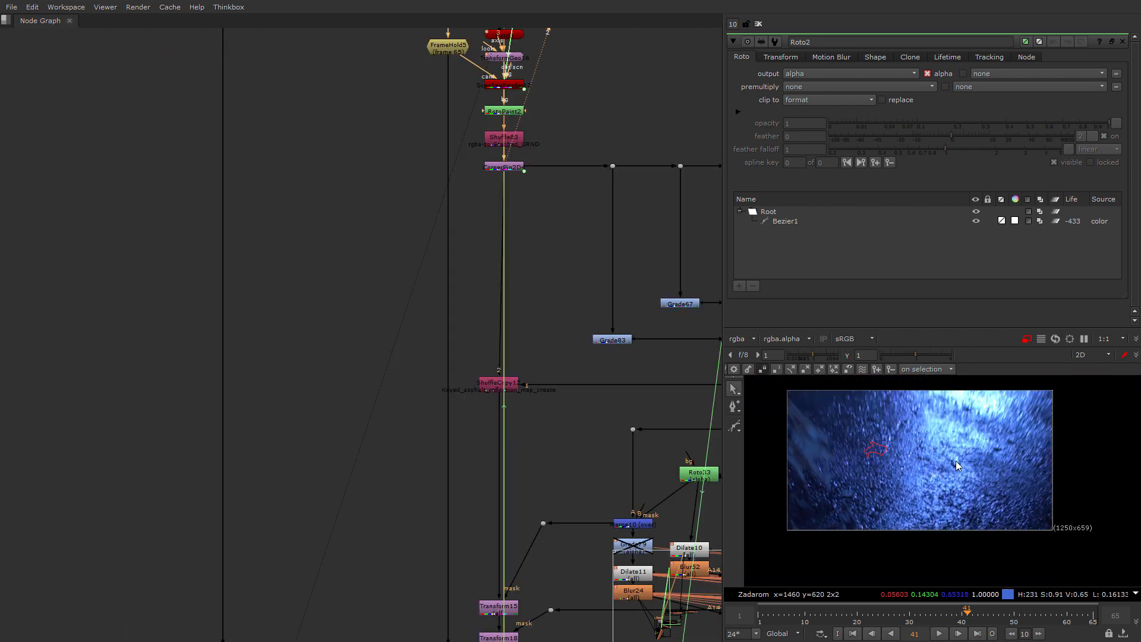
Duplicate ScanlineRender12, feed the copy from TransformGeo16, set its projection mode to uv and view it.
{"action": "middle_click_drag", "start_coordinate": [560, 313], "coordinate": [557, 468]}
{"action": "scroll", "coordinate": [433, 66], "scroll_direction": "up", "scroll_amount": 3}
{"action": "double_click", "coordinate": [546, 356]}
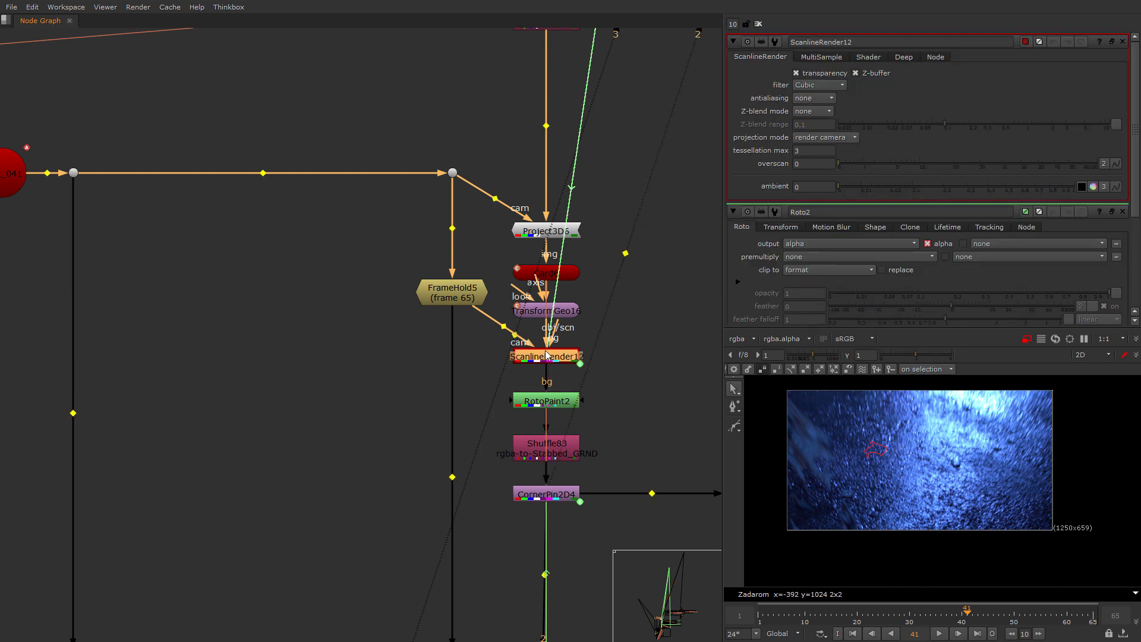
{"action": "key", "text": "ctrl+c"}
{"action": "middle_click_drag", "start_coordinate": [658, 380], "coordinate": [508, 394]}
{"action": "left_click", "coordinate": [567, 394]}
{"action": "key", "text": "ctrl+v"}
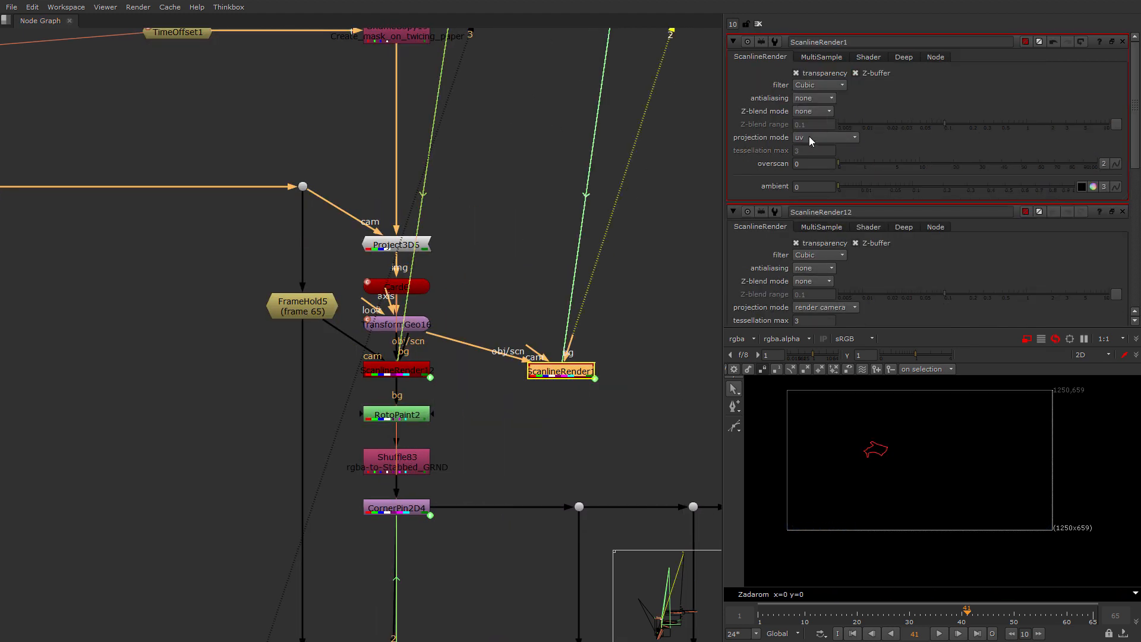
Examine the uv-projected ground render at frames 32 and 42.
{"action": "middle_click_drag", "start_coordinate": [892, 482], "coordinate": [934, 488]}
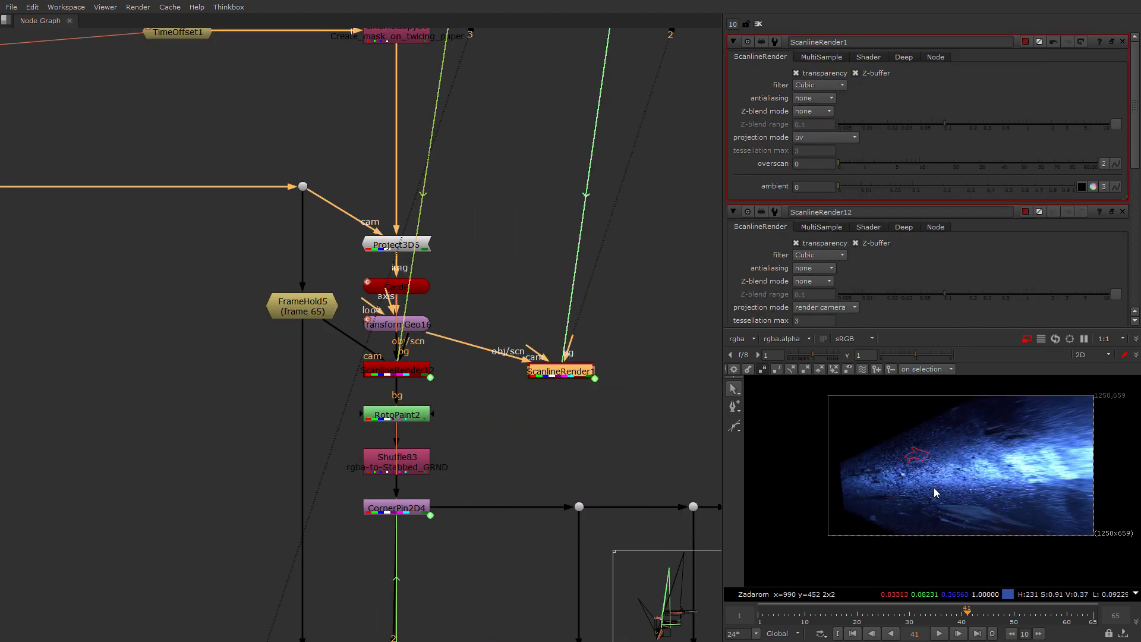
{"action": "scroll", "coordinate": [989, 477], "scroll_direction": "up", "scroll_amount": 3}
{"action": "scroll", "coordinate": [925, 507], "scroll_direction": "down", "scroll_amount": 2}
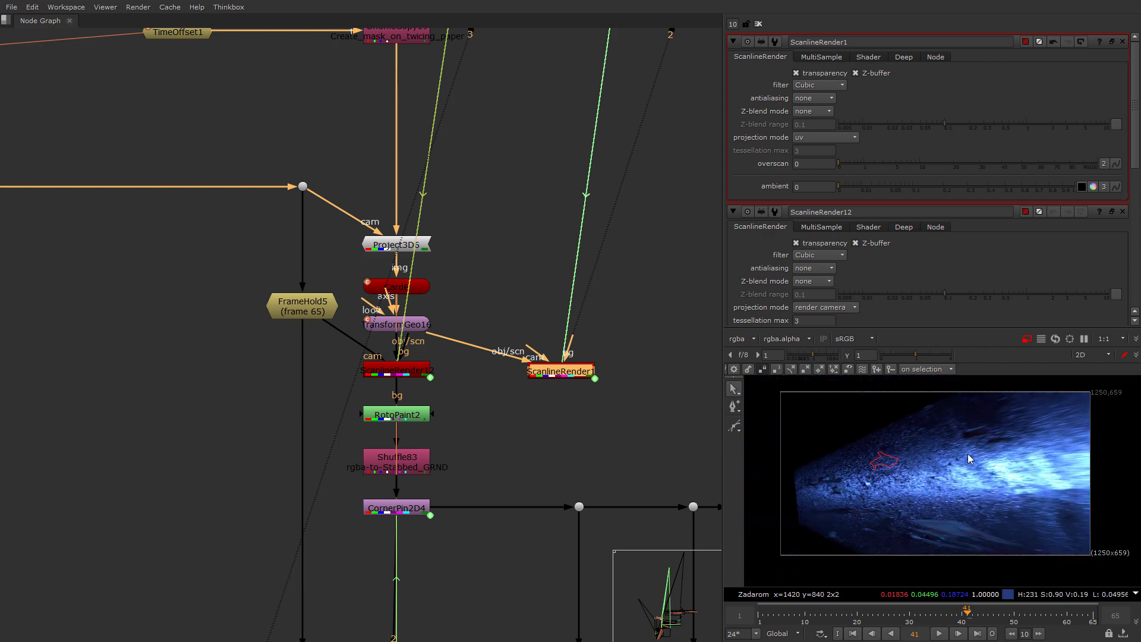
{"action": "middle_click_drag", "start_coordinate": [971, 490], "coordinate": [947, 487]}
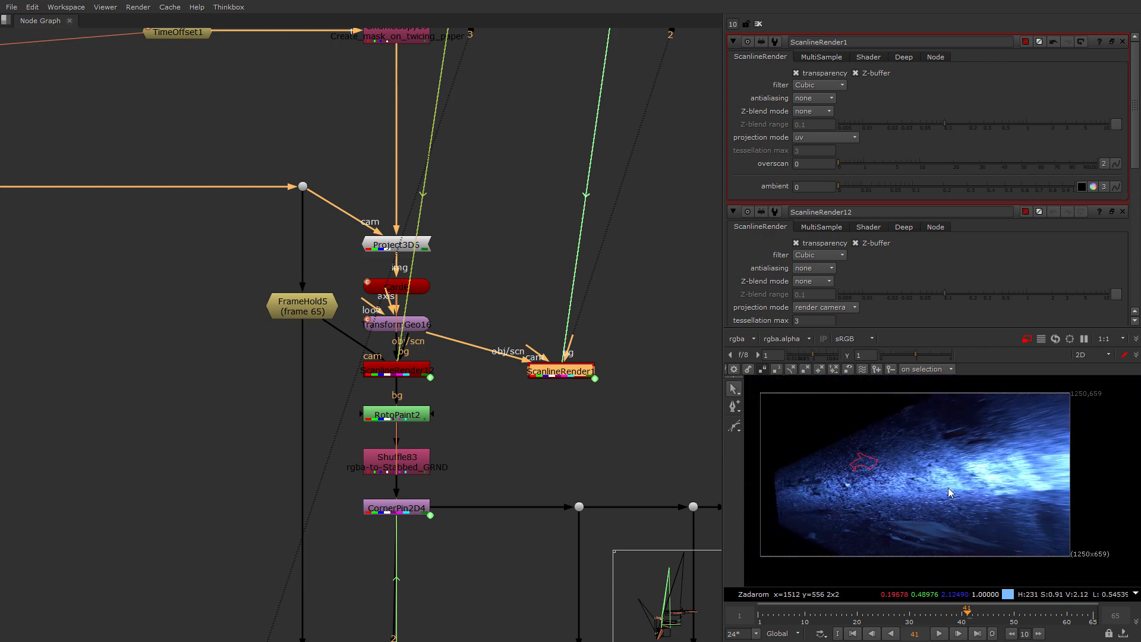
{"action": "left_click", "coordinate": [544, 373]}
{"action": "left_click", "coordinate": [920, 612]}
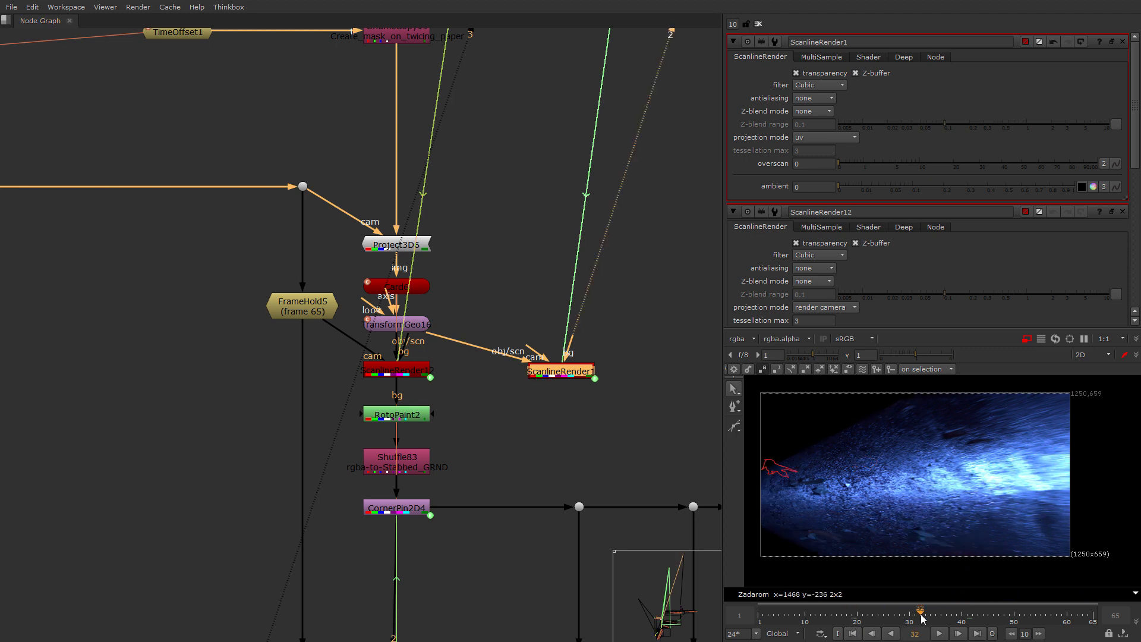
{"action": "left_click", "coordinate": [976, 621]}
Reposition the duplicated ScanlineRender node beside TransformGeo16 and select it.
{"action": "left_click_drag", "start_coordinate": [559, 372], "coordinate": [571, 406]}
{"action": "left_click", "coordinate": [545, 371]}
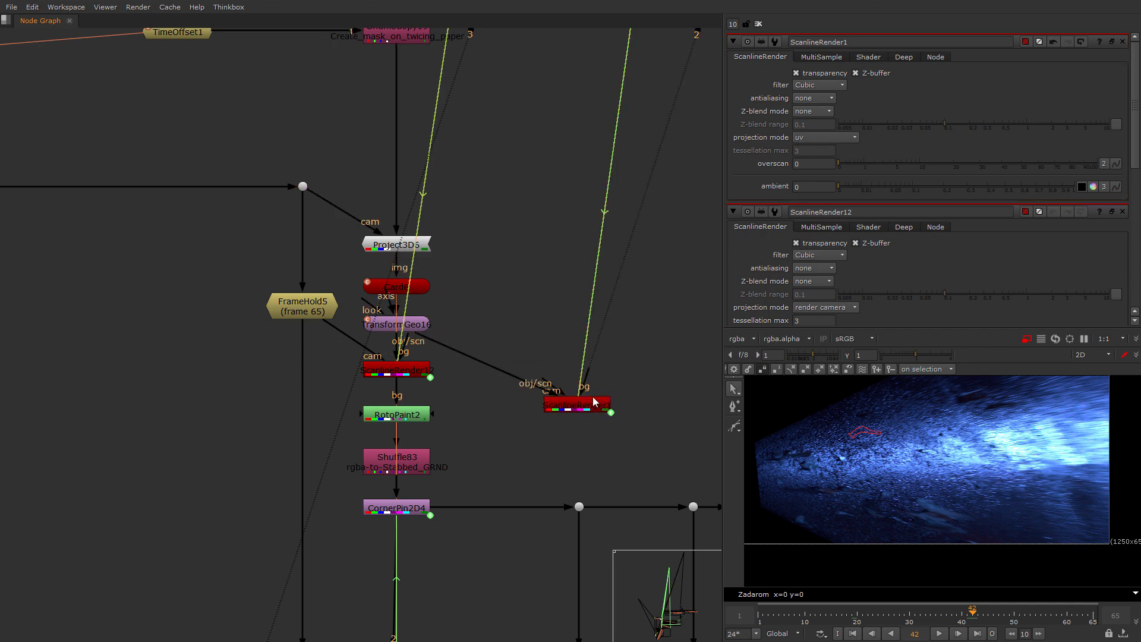
{"action": "left_click_drag", "start_coordinate": [593, 398], "coordinate": [610, 330]}
{"action": "left_click", "coordinate": [565, 429]}
{"action": "middle_click_drag", "start_coordinate": [563, 461], "coordinate": [554, 528]}
{"action": "left_click", "coordinate": [573, 404]}
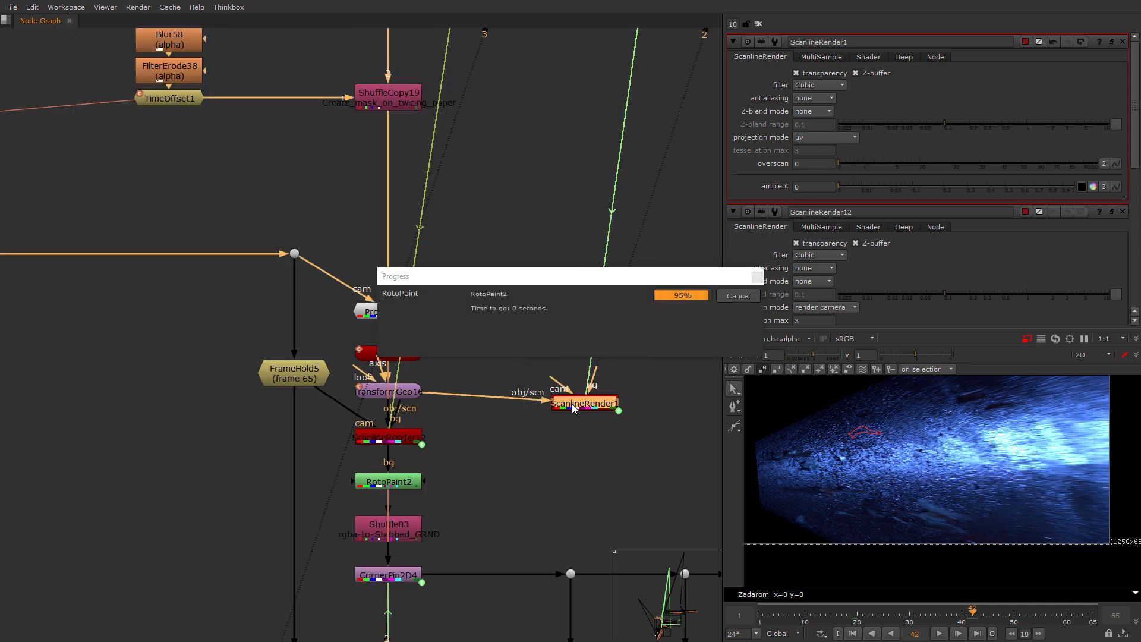
Go back down the projection branch and load CornerPin2D4 as the viewer's second input.
{"action": "scroll", "coordinate": [381, 362], "scroll_direction": "up", "scroll_amount": 3}
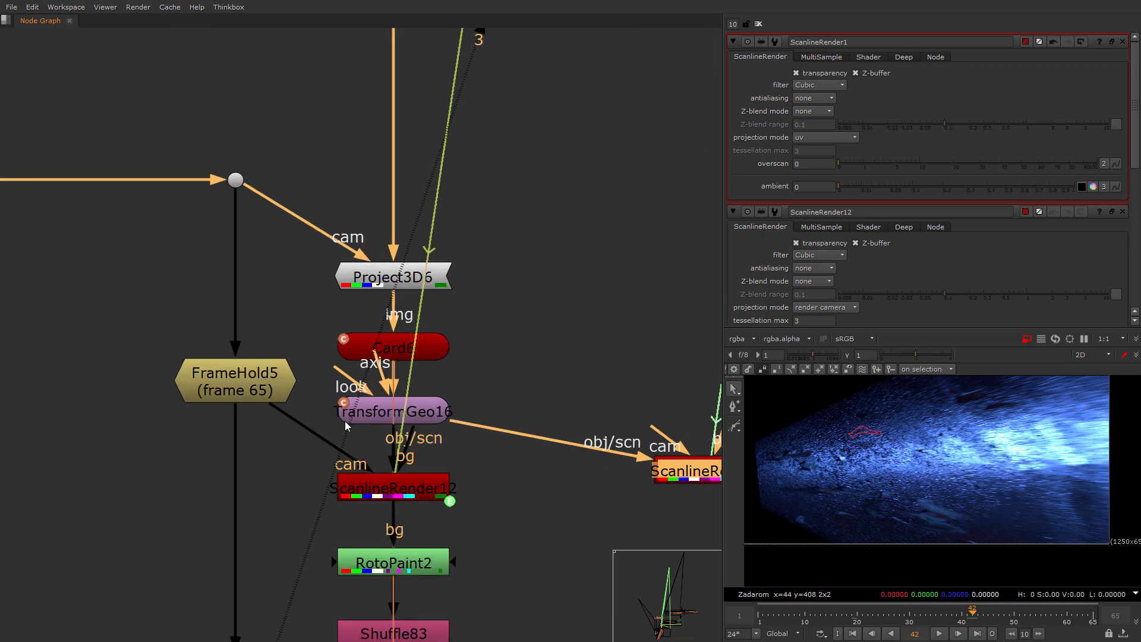
{"action": "middle_click_drag", "start_coordinate": [615, 502], "coordinate": [526, 393]}
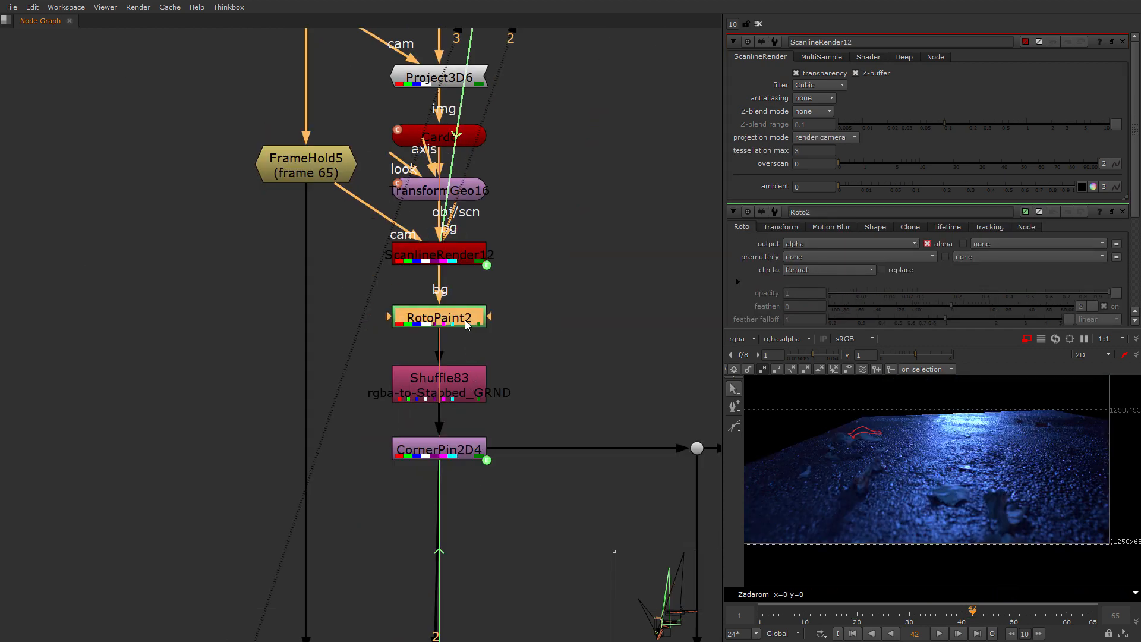
{"action": "left_click", "coordinate": [452, 455]}
{"action": "key", "text": "2"}
Open the settings of Grade83 and Grade67 in the keying branches fed by CornerPin2D4.
{"action": "middle_click_drag", "start_coordinate": [525, 586], "coordinate": [501, 441]}
{"action": "scroll", "coordinate": [501, 439], "scroll_direction": "down", "scroll_amount": 3}
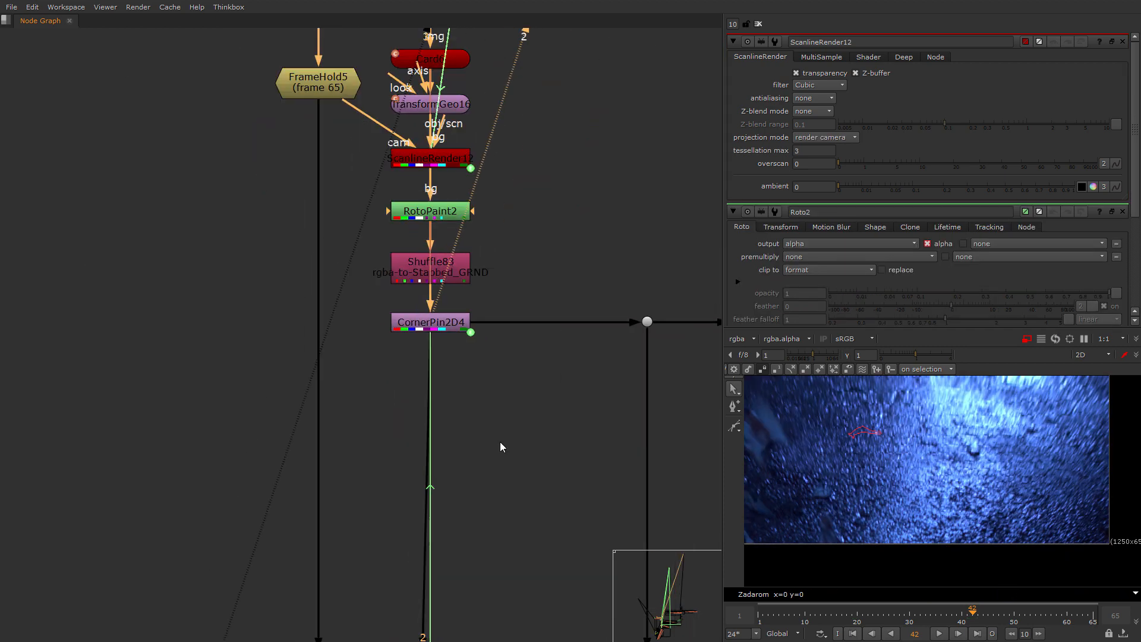
{"action": "scroll", "coordinate": [458, 481], "scroll_direction": "down", "scroll_amount": 2}
{"action": "scroll", "coordinate": [471, 417], "scroll_direction": "down", "scroll_amount": 2}
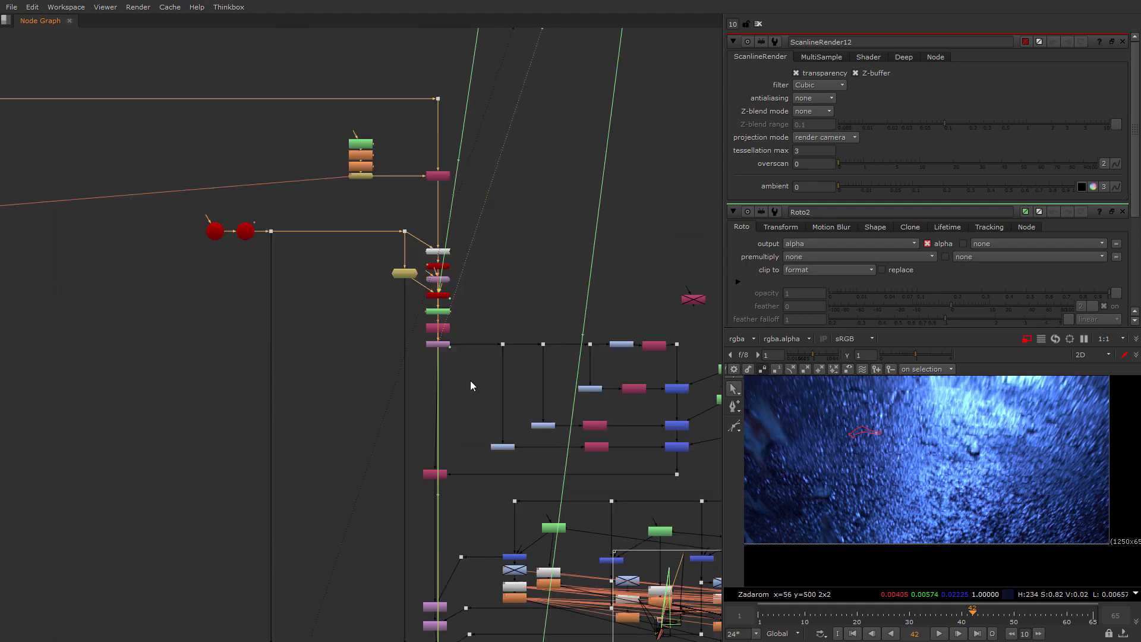
{"action": "scroll", "coordinate": [261, 362], "scroll_direction": "up", "scroll_amount": 4}
{"action": "double_click", "coordinate": [244, 372]}
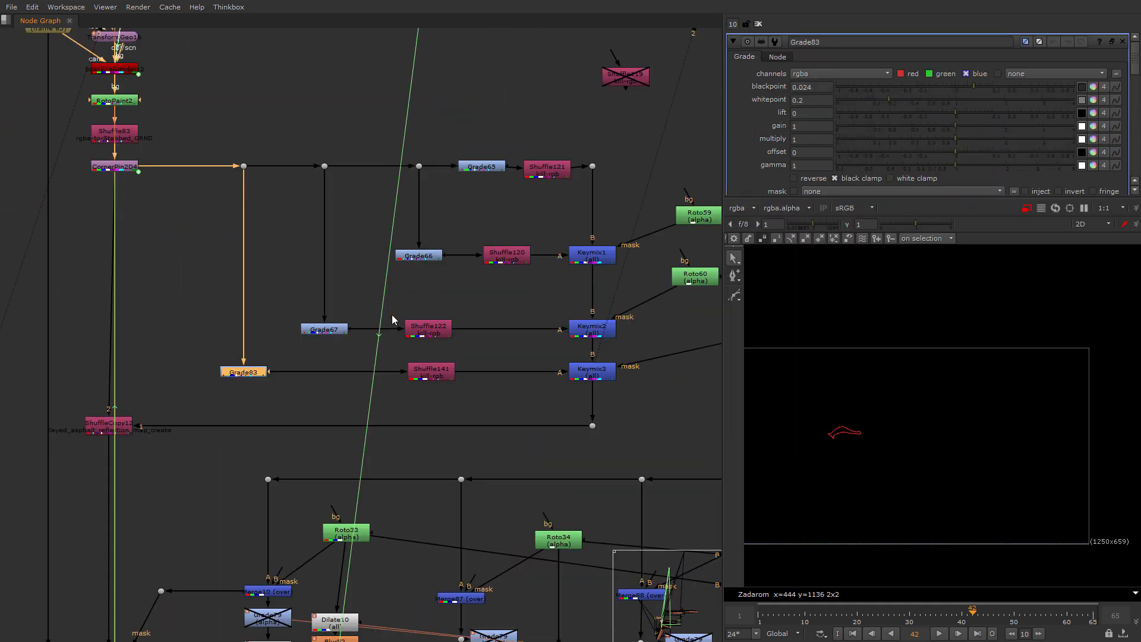
{"action": "double_click", "coordinate": [313, 330]}
Load Keymix3 as the viewer's second input at frame 31 and compare its matte with the earlier Keymix stages.
{"action": "middle_click_drag", "start_coordinate": [616, 332], "coordinate": [372, 334]}
{"action": "scroll", "coordinate": [373, 333], "scroll_direction": "down", "scroll_amount": 1}
{"action": "left_click", "coordinate": [338, 364]}
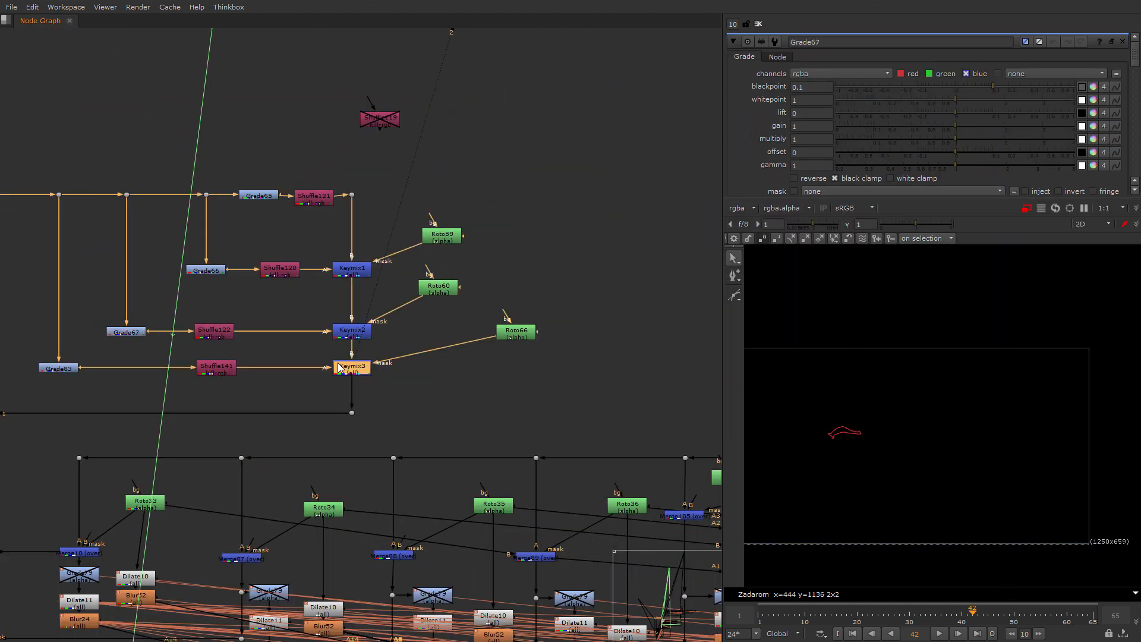
{"action": "key", "text": "2"}
{"action": "left_click", "coordinate": [913, 618]}
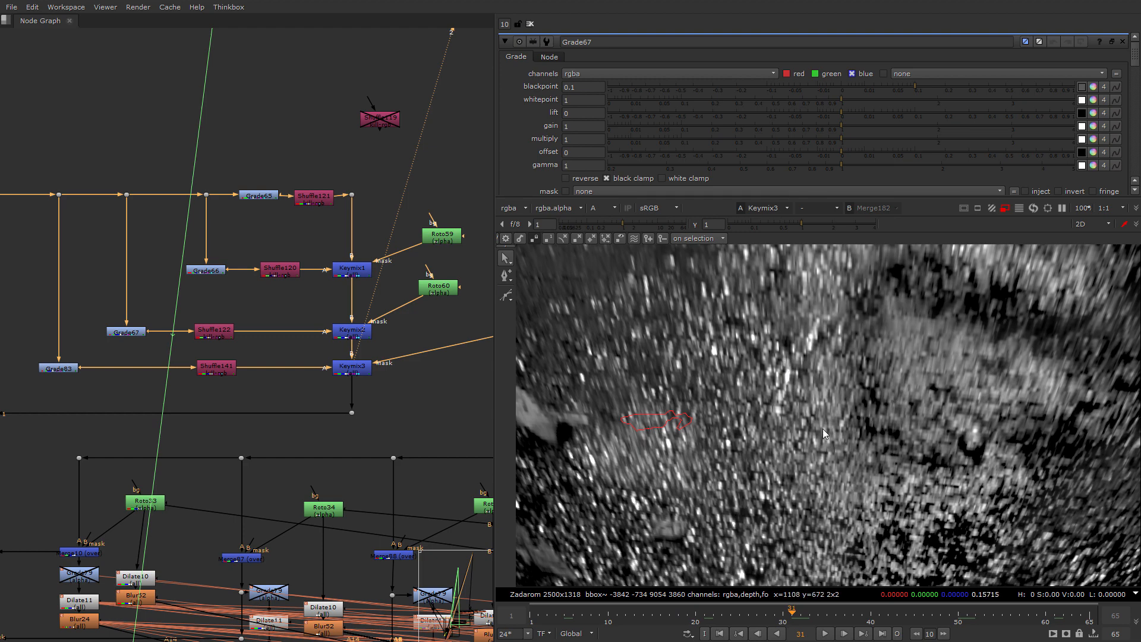
{"action": "scroll", "coordinate": [351, 255], "scroll_direction": "up", "scroll_amount": 2}
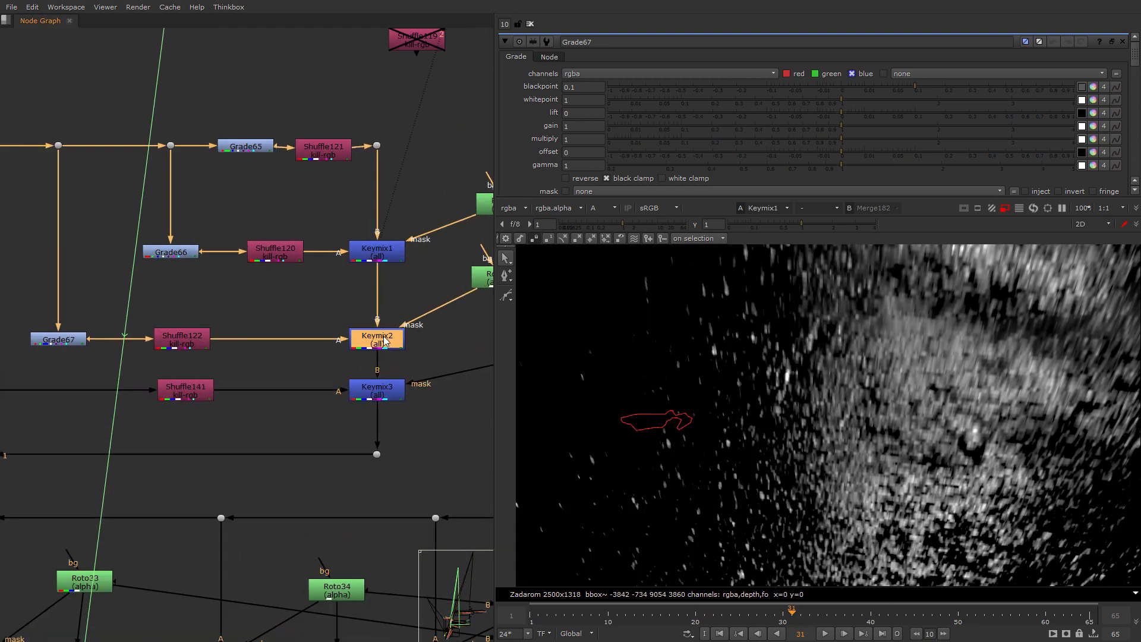
{"action": "scroll", "coordinate": [808, 496], "scroll_direction": "down", "scroll_amount": 5}
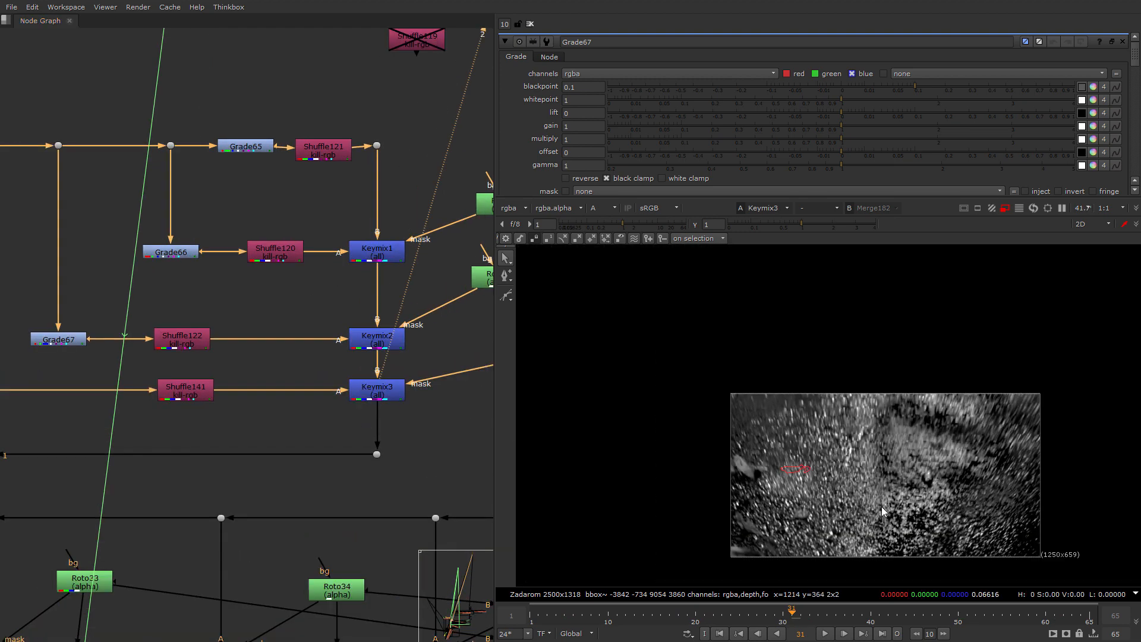
Load ShuffleCopy12, which creates the keyed asphalt reflection map, in the viewer and switch the display from alpha to RGB.
{"action": "scroll", "coordinate": [190, 358], "scroll_direction": "down", "scroll_amount": 4}
{"action": "middle_click_drag", "start_coordinate": [367, 335], "coordinate": [472, 327]}
{"action": "scroll", "coordinate": [329, 369], "scroll_direction": "up", "scroll_amount": 8}
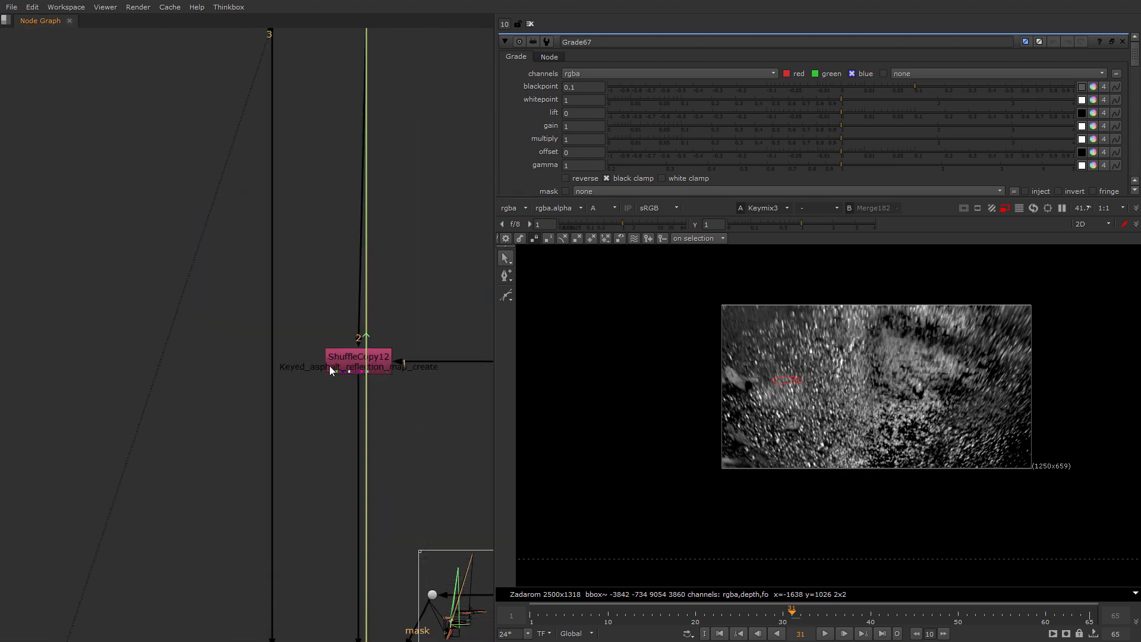
{"action": "left_click", "coordinate": [330, 370]}
{"action": "key", "text": "1"}
{"action": "left_click", "coordinate": [377, 428]}
{"action": "middle_click_drag", "start_coordinate": [377, 428], "coordinate": [213, 370]}
{"action": "scroll", "coordinate": [205, 315], "scroll_direction": "up", "scroll_amount": 2}
{"action": "scroll", "coordinate": [301, 441], "scroll_direction": "down", "scroll_amount": 6}
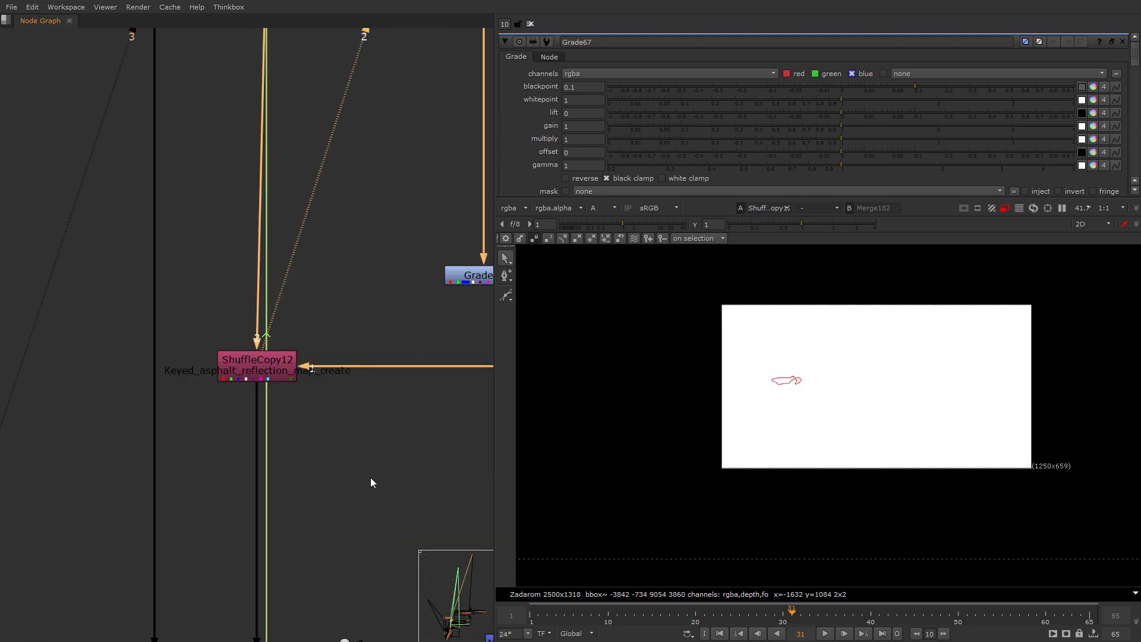
{"action": "key", "text": "a"}
Follow the masked Transform column to its lower end and load its last Transform node in the viewer.
{"action": "scroll", "coordinate": [839, 425], "scroll_direction": "up", "scroll_amount": 3}
{"action": "middle_click_drag", "start_coordinate": [384, 529], "coordinate": [338, 353]}
{"action": "scroll", "coordinate": [336, 357], "scroll_direction": "down", "scroll_amount": 3}
{"action": "middle_click_drag", "start_coordinate": [337, 509], "coordinate": [402, 298]}
{"action": "scroll", "coordinate": [401, 299], "scroll_direction": "down", "scroll_amount": 3}
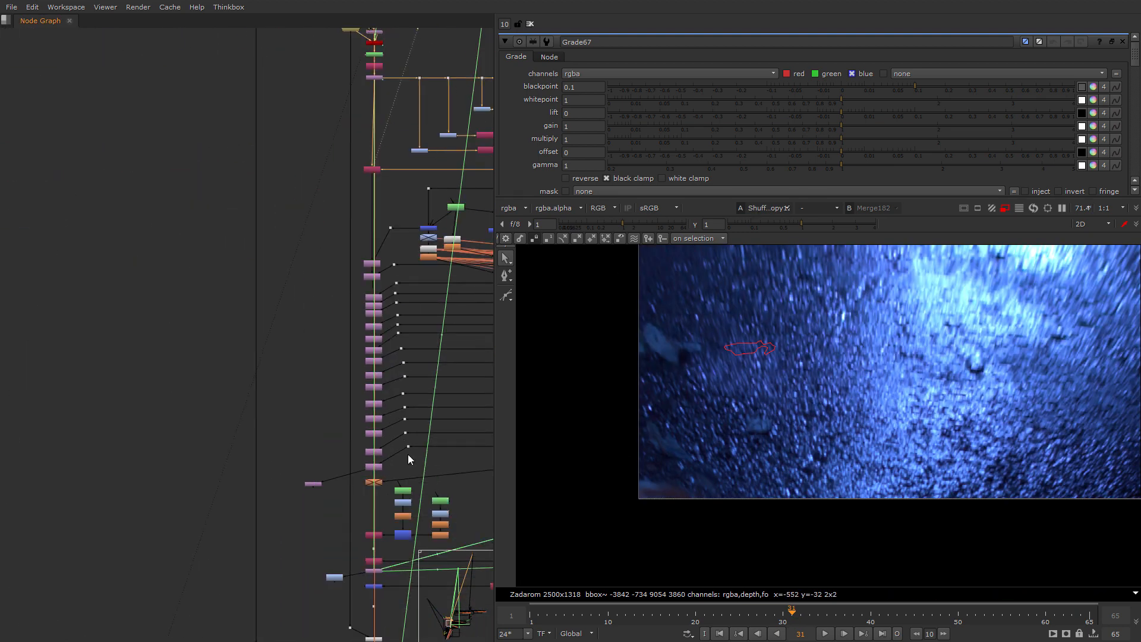
{"action": "scroll", "coordinate": [406, 497], "scroll_direction": "up", "scroll_amount": 7}
{"action": "left_click_drag", "start_coordinate": [344, 390], "coordinate": [204, 373]}
{"action": "left_click", "coordinate": [271, 390]}
{"action": "key", "text": "1"}
{"action": "left_click", "coordinate": [304, 485]}
Survey the branches feeding the Transform column and load the ground's ScanlineRender2 node in the viewer.
{"action": "mouse_move", "coordinate": [303, 486]}
{"action": "middle_mouse_down"}
{"action": "mouse_move", "coordinate": [306, 360]}
{"action": "mouse_move", "coordinate": [143, 427]}
{"action": "middle_mouse_up"}
{"action": "scroll", "coordinate": [306, 360], "scroll_direction": "down", "scroll_amount": 6}
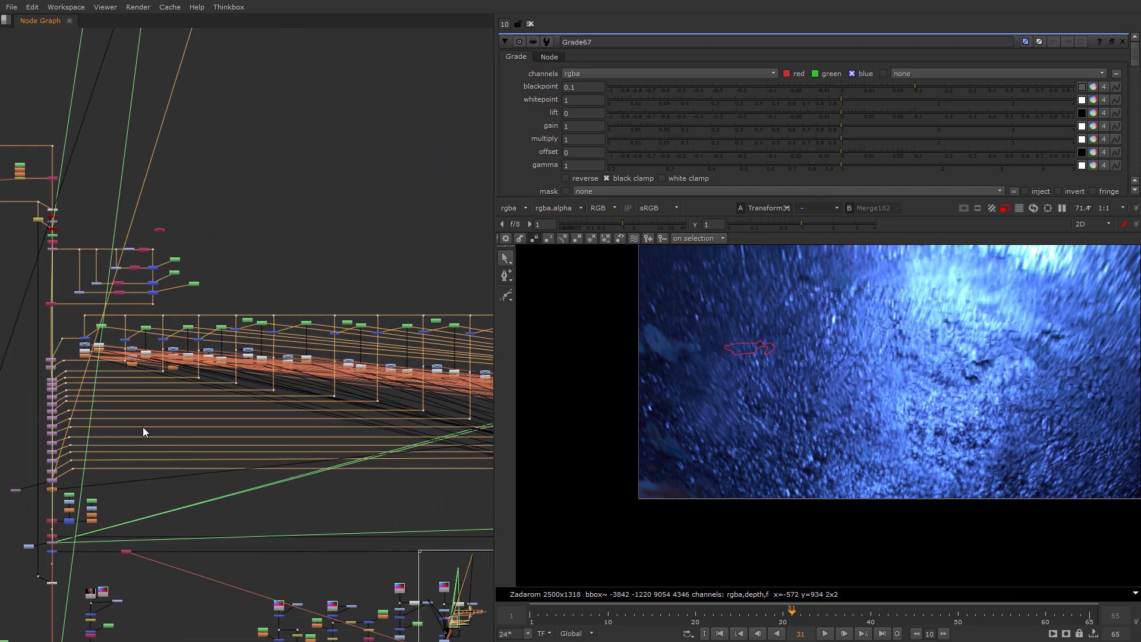
{"action": "scroll", "coordinate": [56, 433], "scroll_direction": "down", "scroll_amount": 5}
{"action": "scroll", "coordinate": [72, 436], "scroll_direction": "up", "scroll_amount": 10}
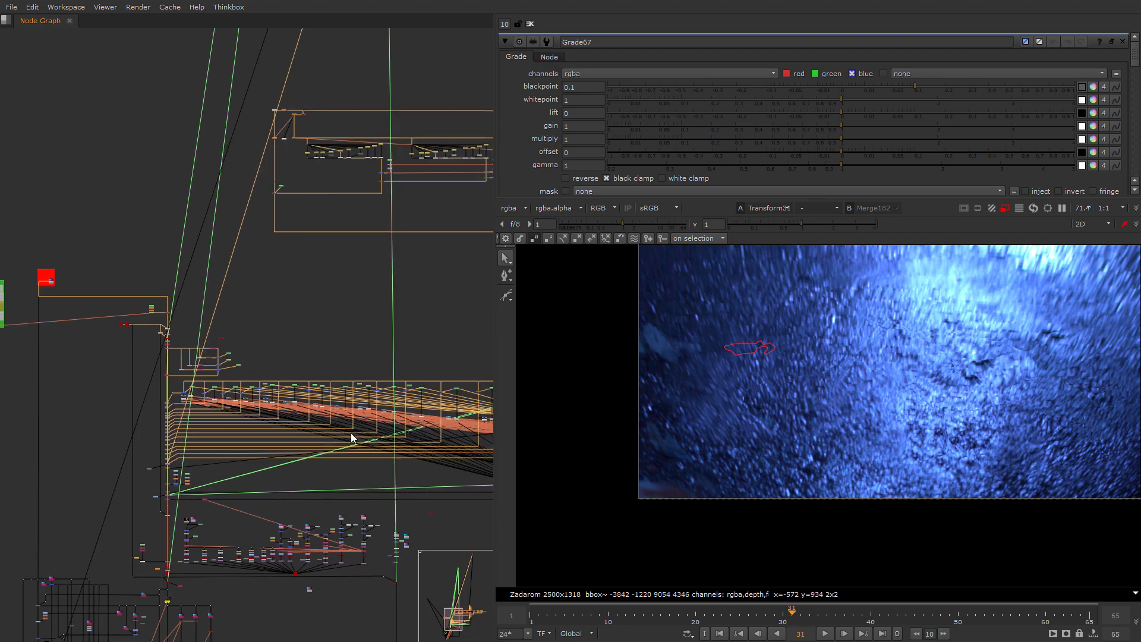
{"action": "scroll", "coordinate": [306, 337], "scroll_direction": "down", "scroll_amount": 8}
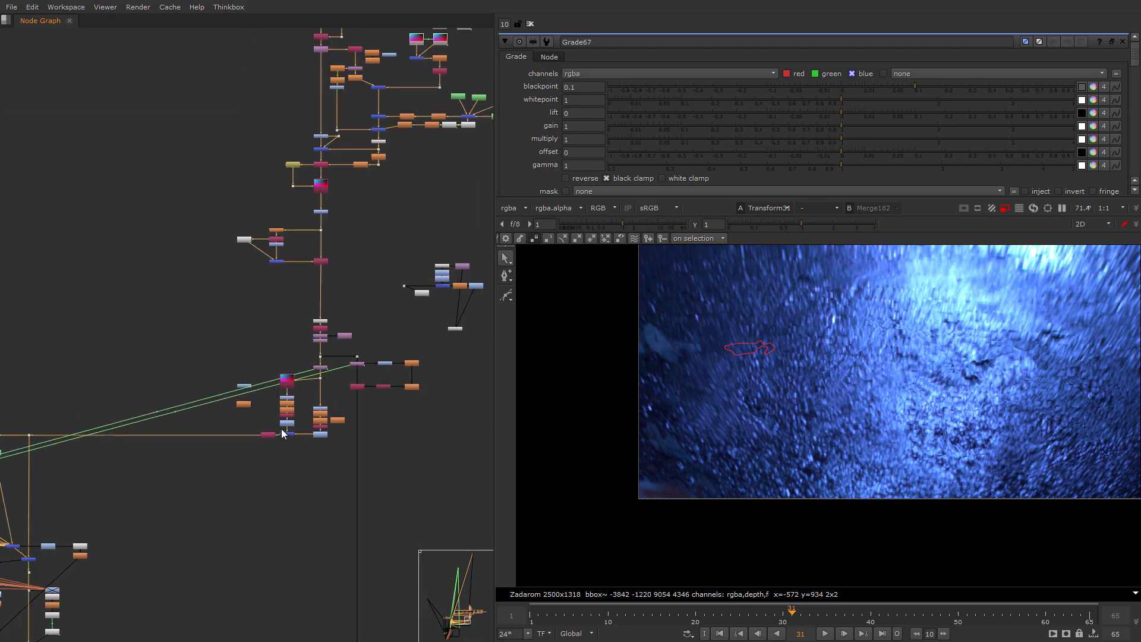
{"action": "scroll", "coordinate": [309, 419], "scroll_direction": "up", "scroll_amount": 7}
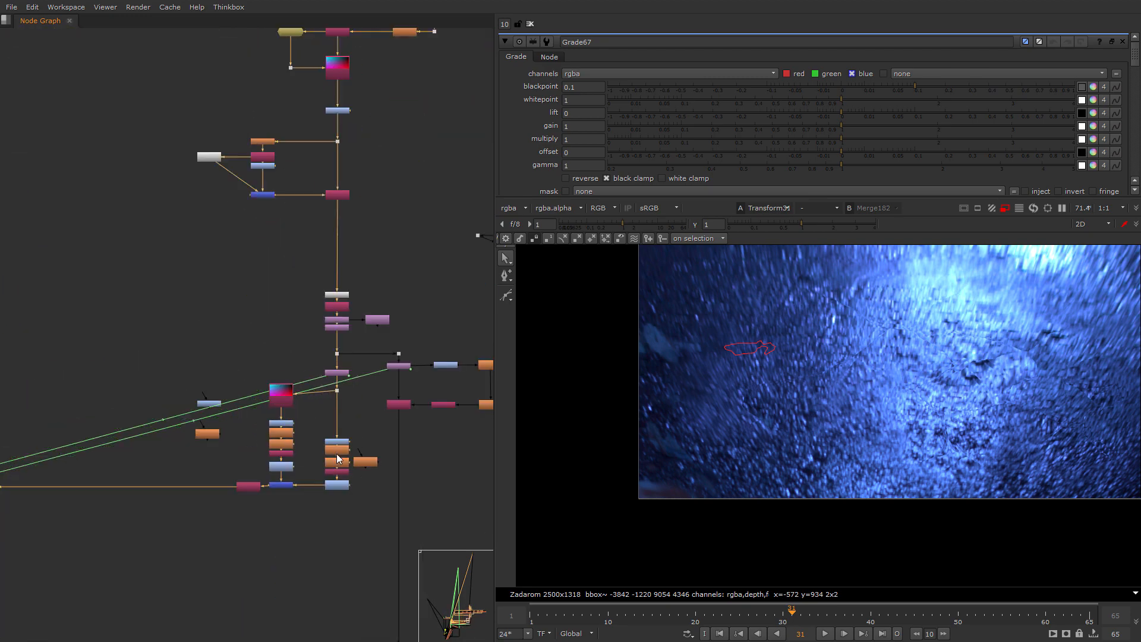
{"action": "scroll", "coordinate": [303, 416], "scroll_direction": "up", "scroll_amount": 8}
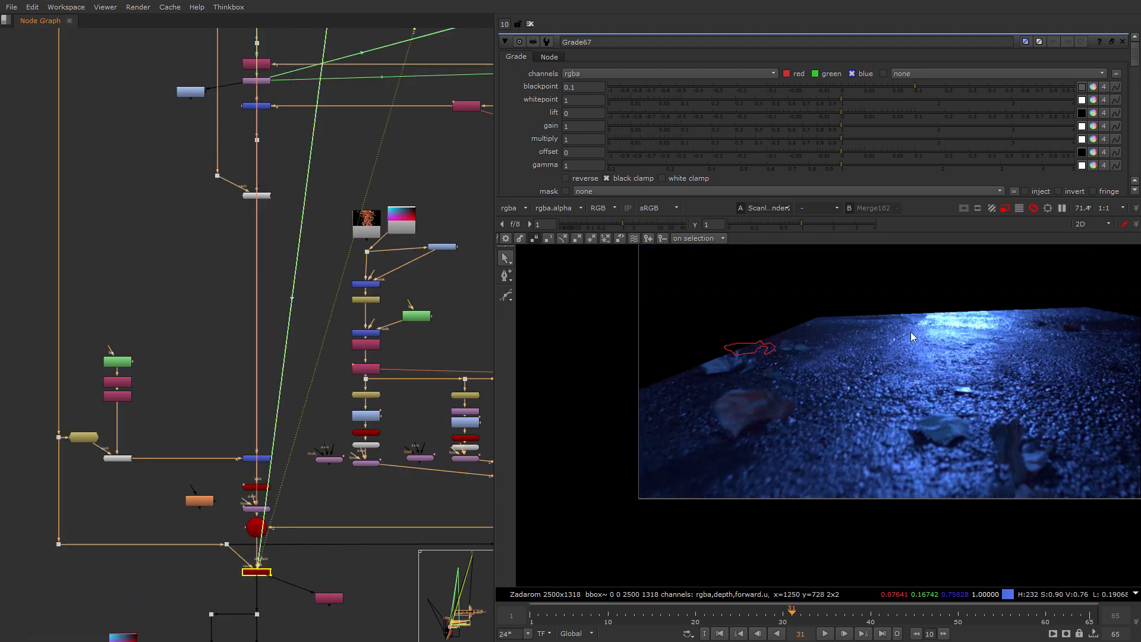
Trace back up to CornerPin2D5 below the asphalt bump-up ShuffleCopy17 node and open its settings.
{"action": "scroll", "coordinate": [264, 277], "scroll_direction": "up", "scroll_amount": 10}
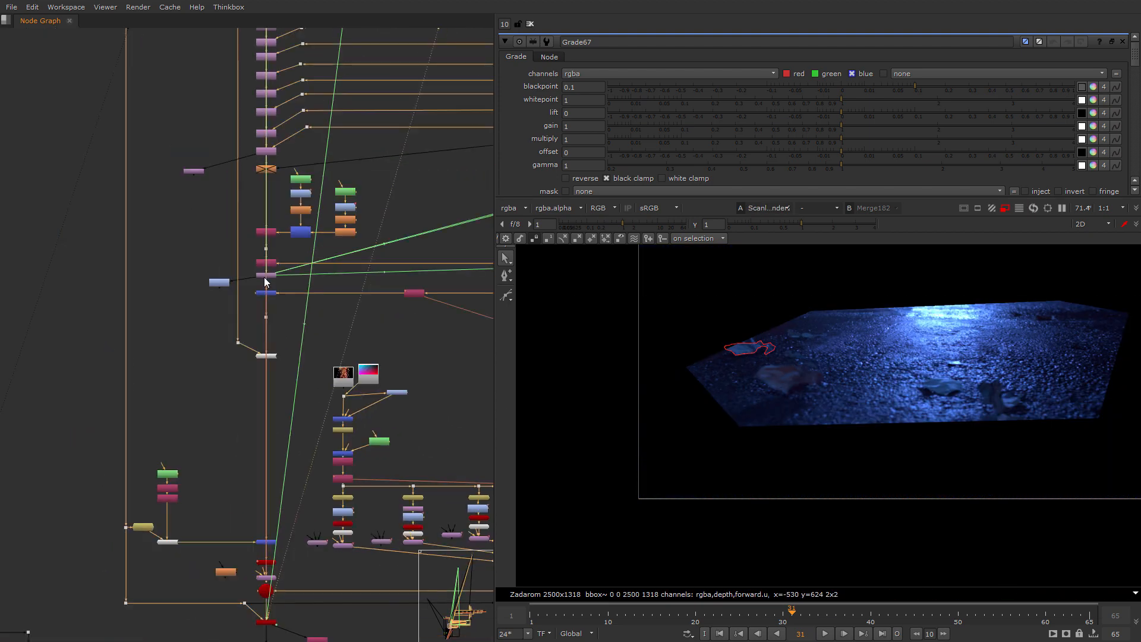
{"action": "left_click_drag", "start_coordinate": [253, 256], "coordinate": [305, 238]}
{"action": "scroll", "coordinate": [144, 256], "scroll_direction": "down", "scroll_amount": 10}
{"action": "left_click_drag", "start_coordinate": [359, 269], "coordinate": [336, 235]}
{"action": "scroll", "coordinate": [336, 235], "scroll_direction": "down", "scroll_amount": 4}
{"action": "left_click_drag", "start_coordinate": [336, 235], "coordinate": [346, 457]}
{"action": "scroll", "coordinate": [346, 456], "scroll_direction": "up", "scroll_amount": 8}
{"action": "left_click_drag", "start_coordinate": [346, 457], "coordinate": [322, 331]}
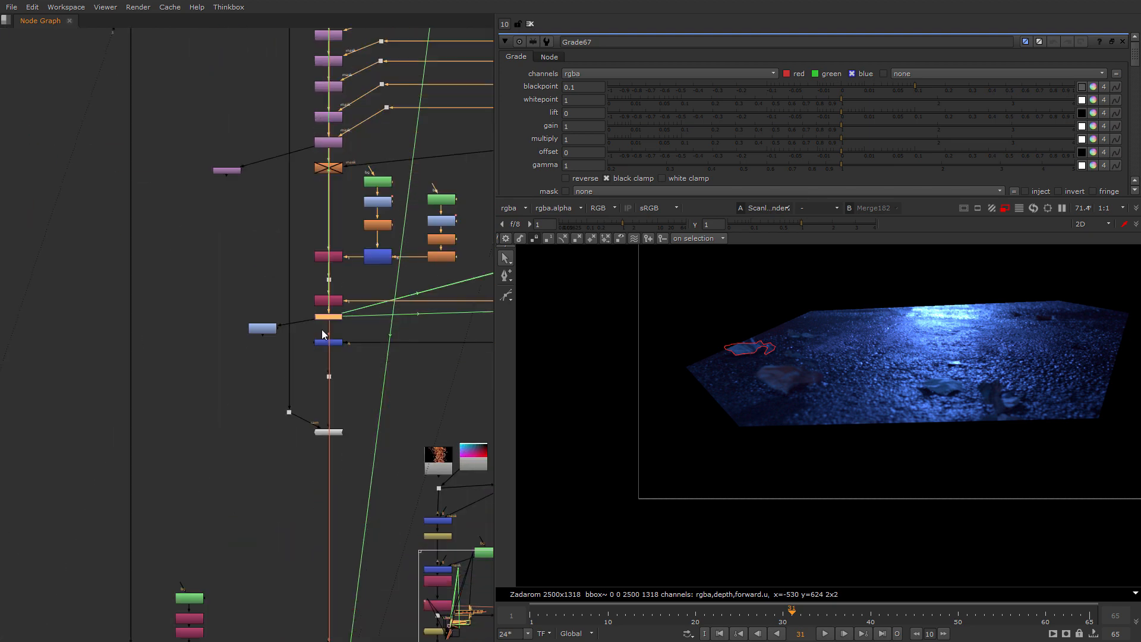
{"action": "scroll", "coordinate": [856, 364], "scroll_direction": "up", "scroll_amount": 5}
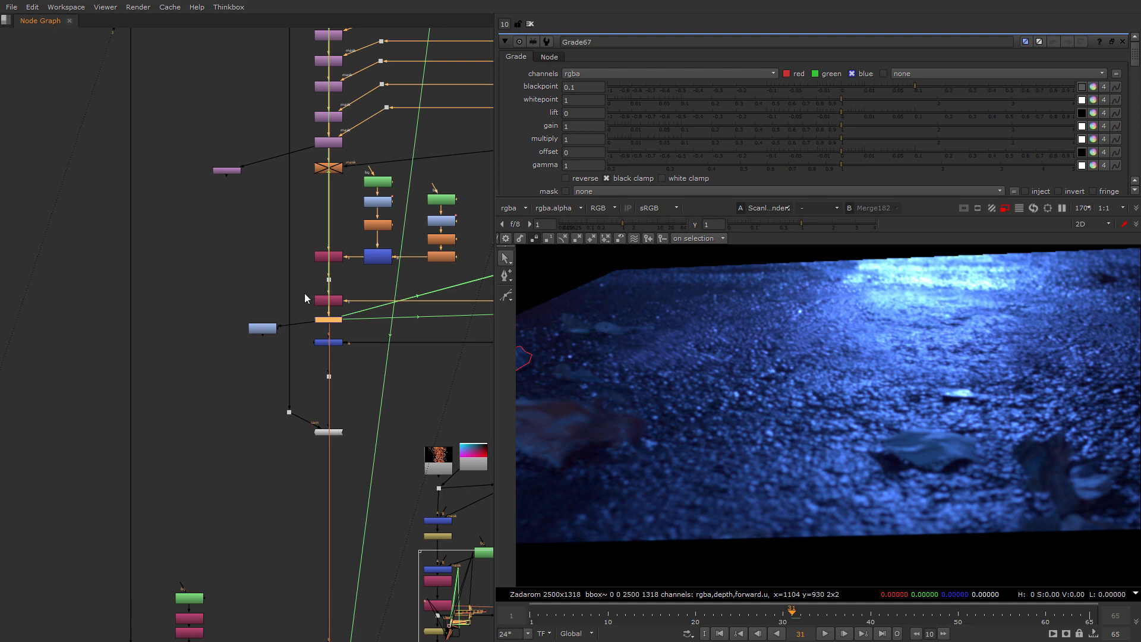
{"action": "scroll", "coordinate": [305, 293], "scroll_direction": "up", "scroll_amount": 3}
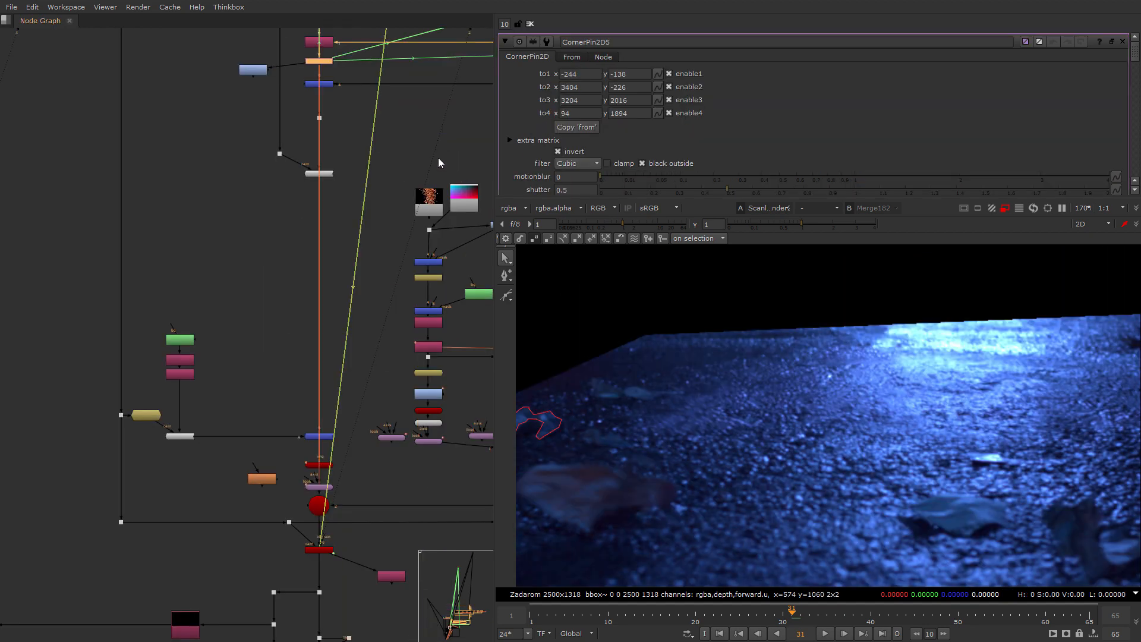
Set the CornerPin2D5 filter to Impulse and examine the rendered ground up close and as a whole.
{"action": "scroll", "coordinate": [344, 95], "scroll_direction": "up", "scroll_amount": 6}
{"action": "middle_click_drag", "start_coordinate": [373, 37], "coordinate": [394, 285]}
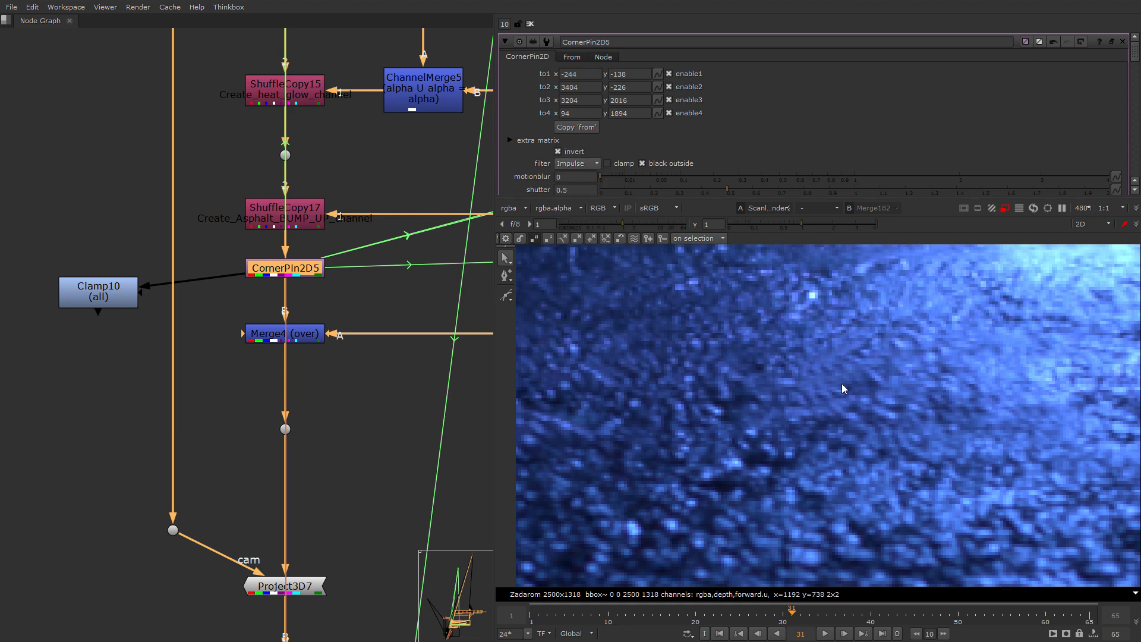
{"action": "scroll", "coordinate": [815, 448], "scroll_direction": "down", "scroll_amount": 3}
{"action": "scroll", "coordinate": [339, 361], "scroll_direction": "down", "scroll_amount": 1}
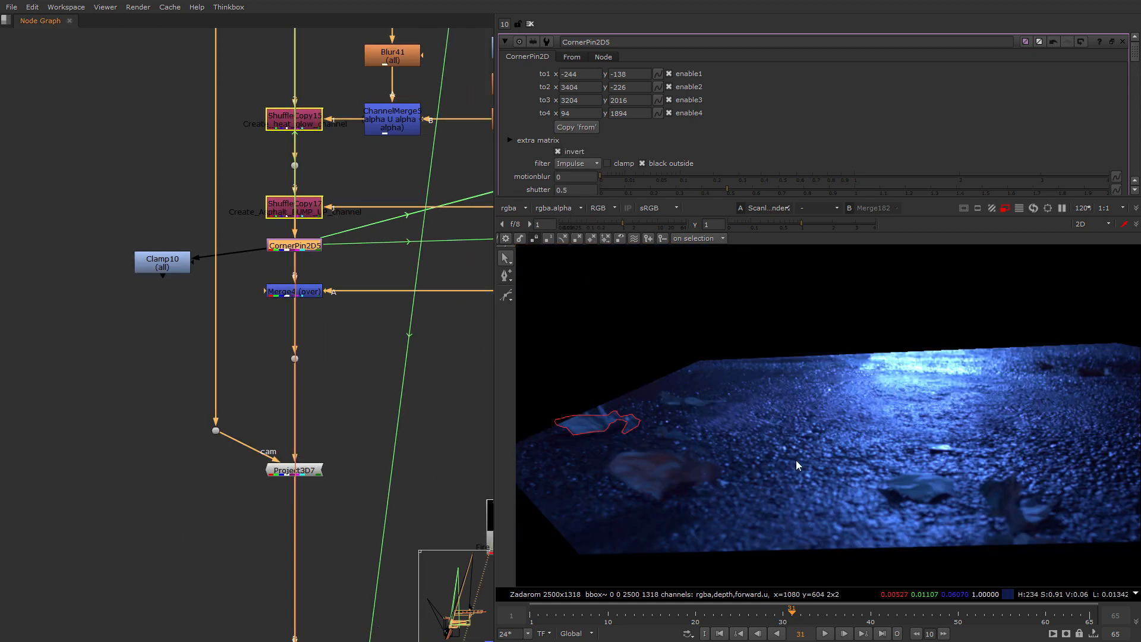
{"action": "middle_click_drag", "start_coordinate": [1000, 404], "coordinate": [881, 408]}
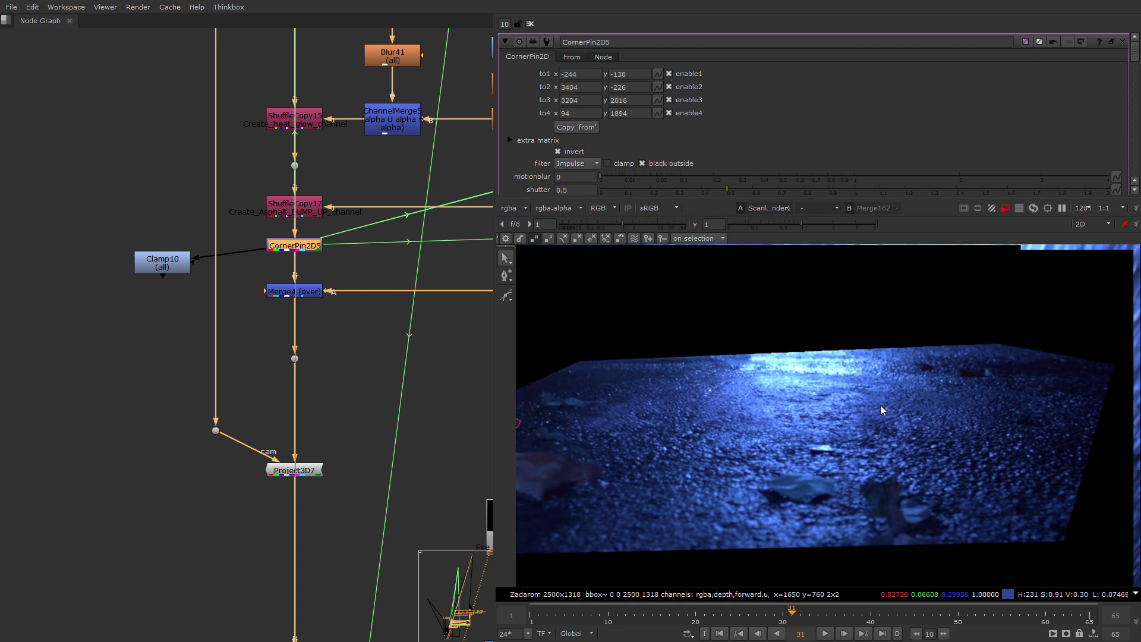
Follow the main branch down through the projection and scene nodes and select ScanlineRender2.
{"action": "middle_click_drag", "start_coordinate": [336, 347], "coordinate": [353, 61]}
{"action": "scroll", "coordinate": [318, 488], "scroll_direction": "down", "scroll_amount": 1}
{"action": "middle_click_drag", "start_coordinate": [316, 513], "coordinate": [325, 291]}
{"action": "scroll", "coordinate": [327, 321], "scroll_direction": "down", "scroll_amount": 1}
{"action": "scroll", "coordinate": [347, 538], "scroll_direction": "up", "scroll_amount": 3}
{"action": "left_click", "coordinate": [305, 470]}
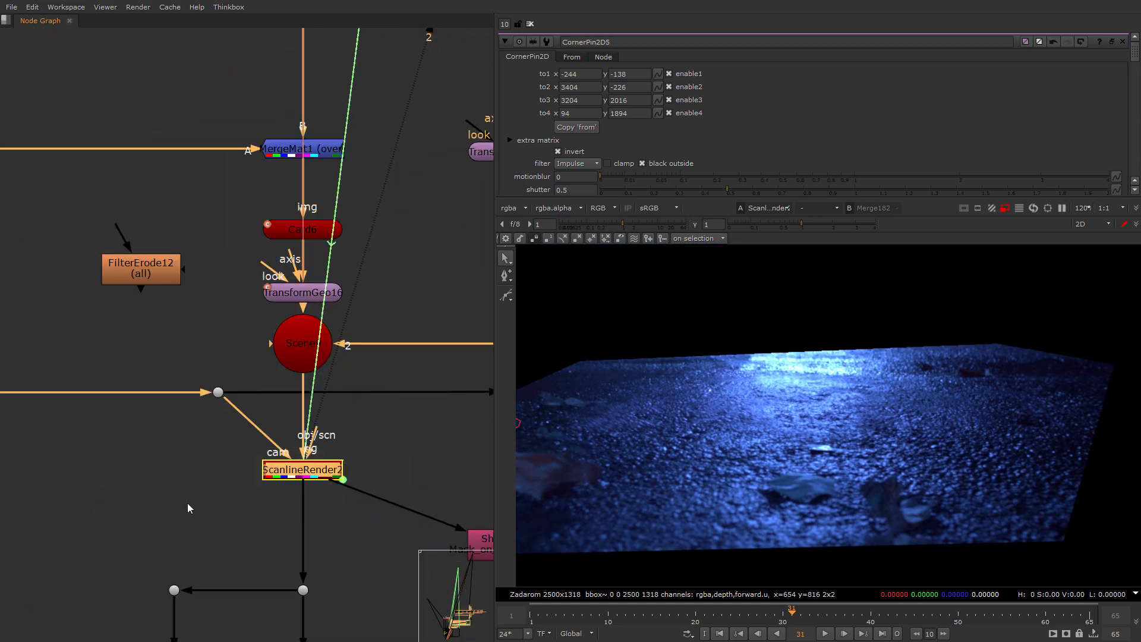
{"action": "left_click", "coordinate": [187, 503]}
{"action": "middle_click_drag", "start_coordinate": [343, 497], "coordinate": [335, 344]}
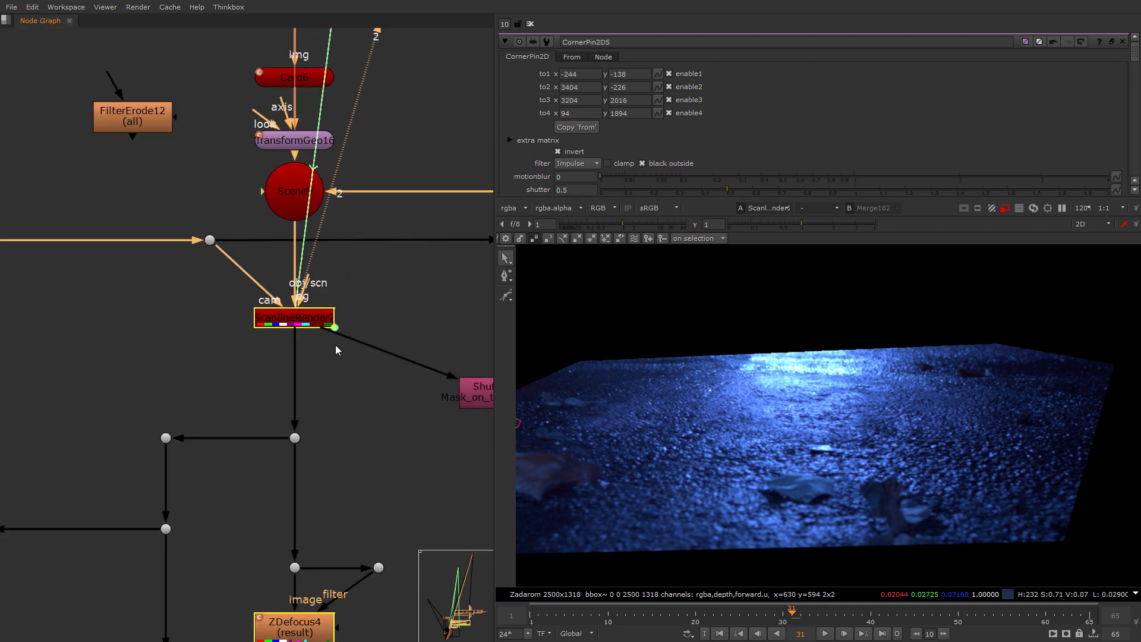
Load the Dot below the ground render and ZDefocus4 in the viewer in turn, and open the ZDefocus4 settings.
{"action": "scroll", "coordinate": [345, 381], "scroll_direction": "down", "scroll_amount": 2}
{"action": "scroll", "coordinate": [315, 380], "scroll_direction": "down", "scroll_amount": 5}
{"action": "left_click", "coordinate": [315, 409]}
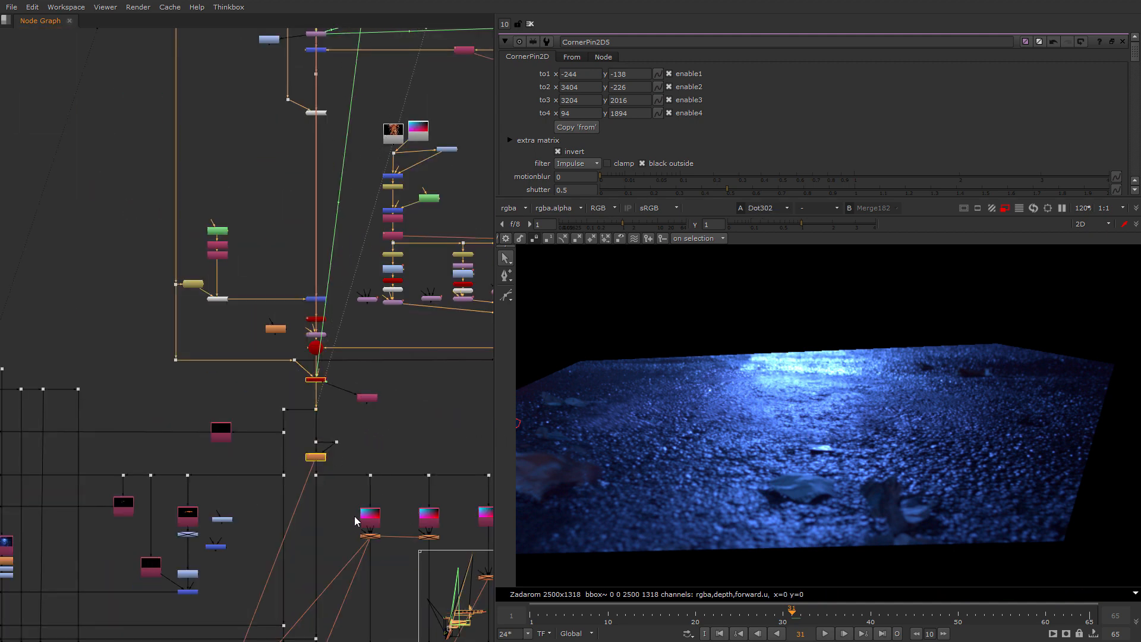
{"action": "middle_click_drag", "start_coordinate": [364, 459], "coordinate": [415, 303]}
{"action": "scroll", "coordinate": [415, 302], "scroll_direction": "up", "scroll_amount": 7}
{"action": "left_click_drag", "start_coordinate": [495, 385], "coordinate": [560, 387]}
{"action": "double_click", "coordinate": [325, 372]}
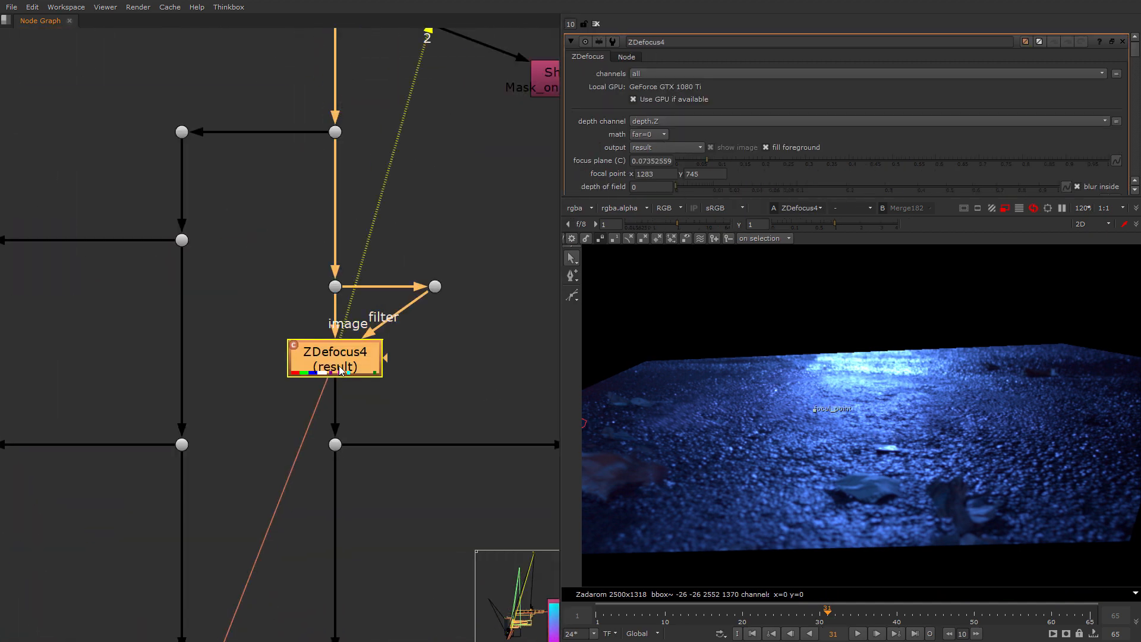
Examine the defocused ground closely and load Shuffle117 and Shuffle3 further down the branch in the viewer.
{"action": "scroll", "coordinate": [395, 401], "scroll_direction": "down", "scroll_amount": 8}
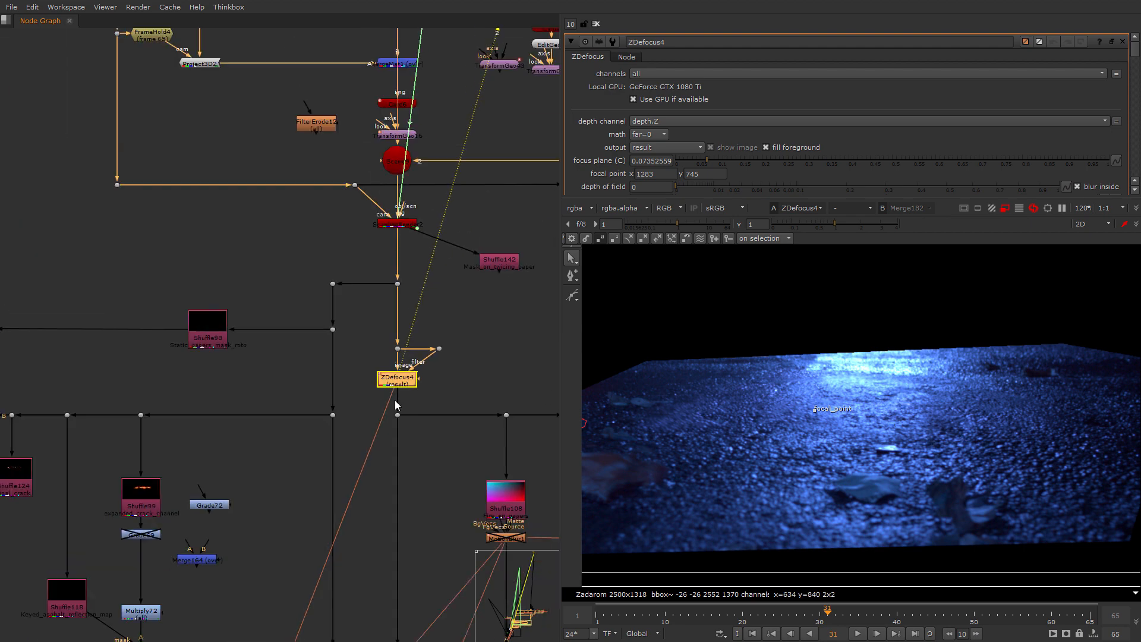
{"action": "scroll", "coordinate": [401, 387], "scroll_direction": "up", "scroll_amount": 3}
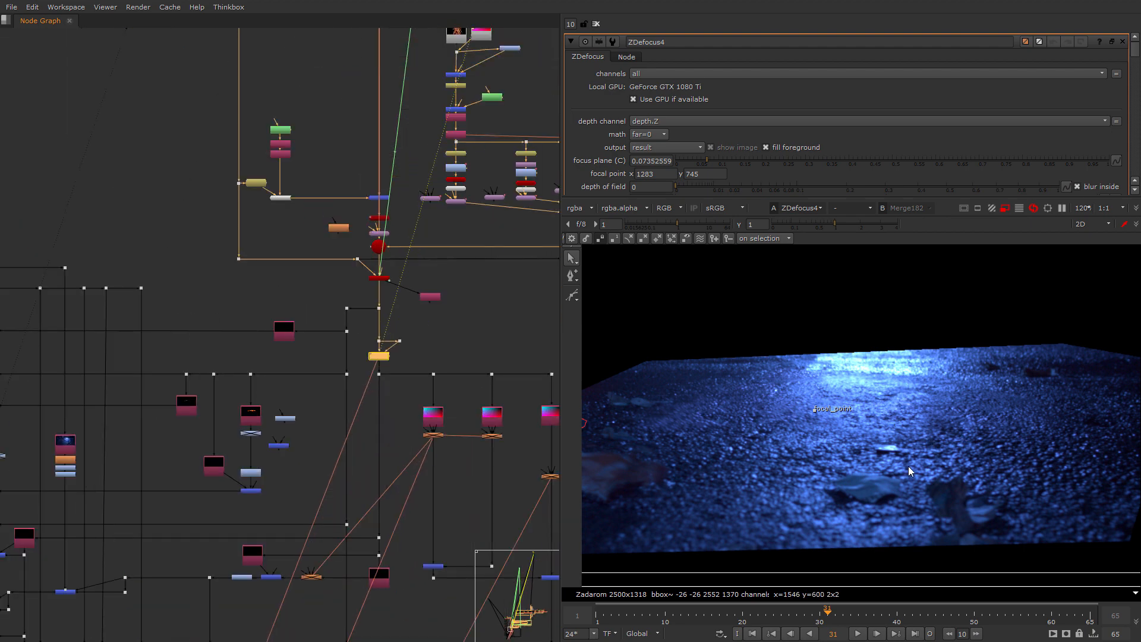
{"action": "scroll", "coordinate": [816, 440], "scroll_direction": "up", "scroll_amount": 3}
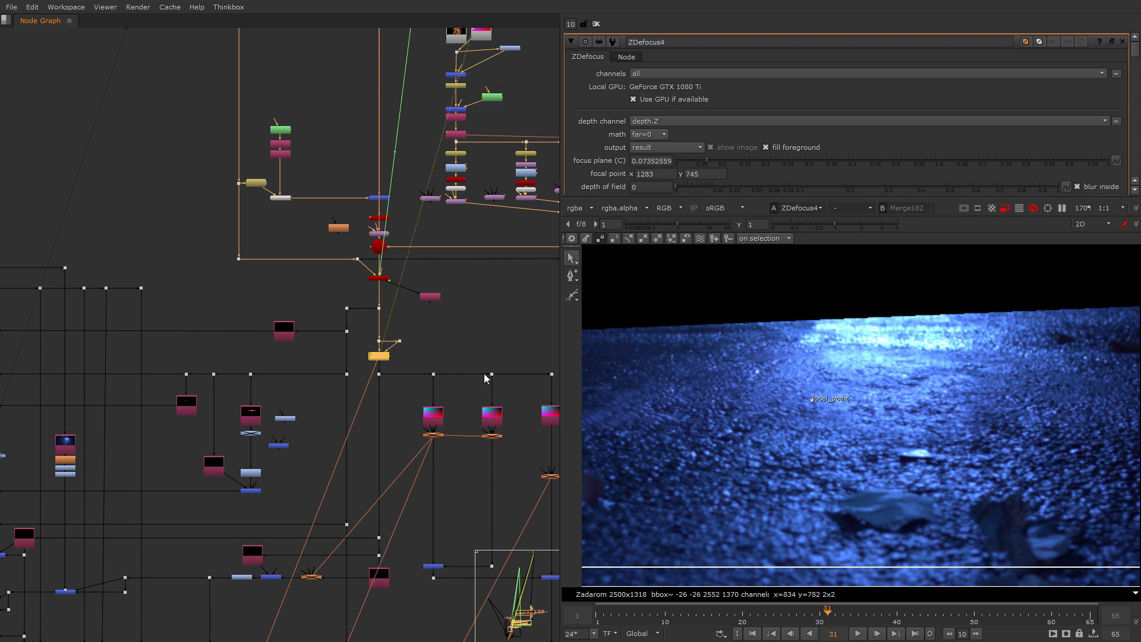
{"action": "scroll", "coordinate": [447, 375], "scroll_direction": "up", "scroll_amount": 4}
{"action": "scroll", "coordinate": [388, 386], "scroll_direction": "up", "scroll_amount": 2}
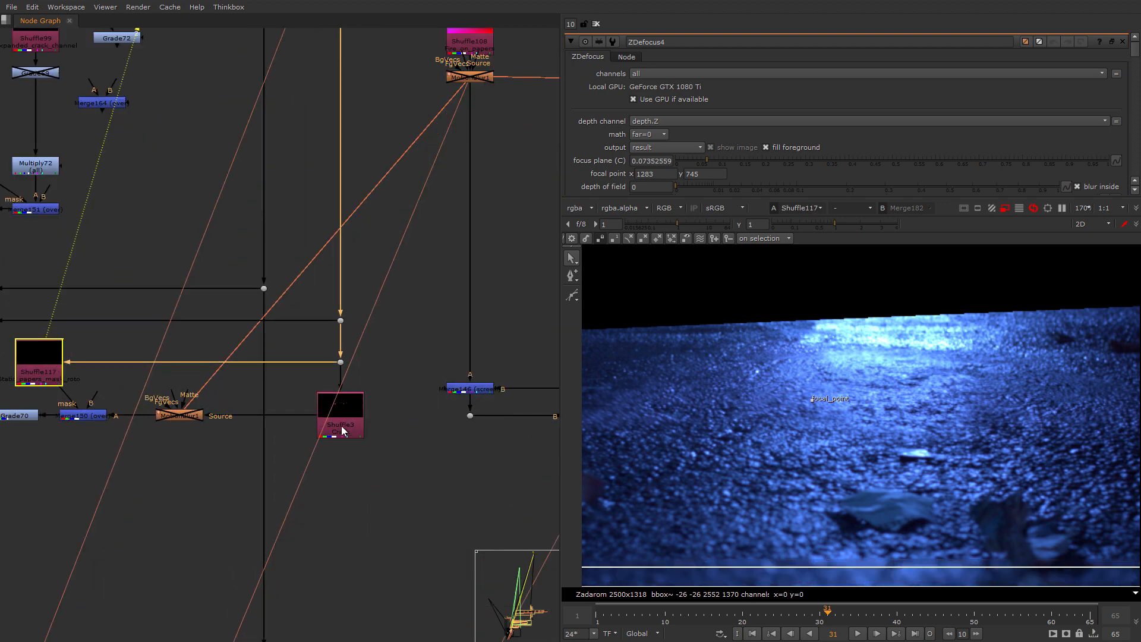
{"action": "left_click", "coordinate": [344, 427]}
{"action": "key", "text": "1"}
{"action": "middle_click_drag", "start_coordinate": [188, 427], "coordinate": [292, 397]}
{"action": "scroll", "coordinate": [297, 397], "scroll_direction": "down", "scroll_amount": 3}
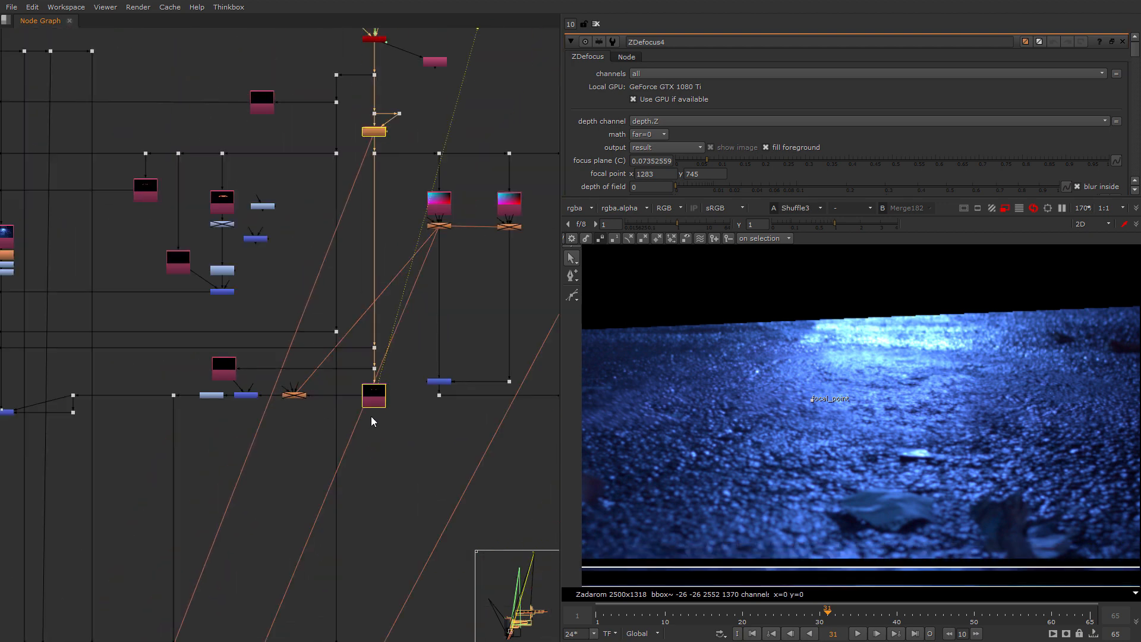
Follow the branch across to the main merge column and load Merge133 in the viewer to inspect the ground composite.
{"action": "scroll", "coordinate": [62, 473], "scroll_direction": "down", "scroll_amount": 1}
{"action": "middle_click_drag", "start_coordinate": [61, 473], "coordinate": [428, 433]}
{"action": "scroll", "coordinate": [387, 387], "scroll_direction": "up", "scroll_amount": 4}
{"action": "middle_click_drag", "start_coordinate": [71, 425], "coordinate": [373, 453]}
{"action": "scroll", "coordinate": [236, 437], "scroll_direction": "up", "scroll_amount": 2}
{"action": "scroll", "coordinate": [185, 435], "scroll_direction": "up", "scroll_amount": 1}
{"action": "left_click_drag", "start_coordinate": [413, 385], "coordinate": [219, 473]}
{"action": "key", "text": "1"}
{"action": "middle_click_drag", "start_coordinate": [368, 439], "coordinate": [369, 566]}
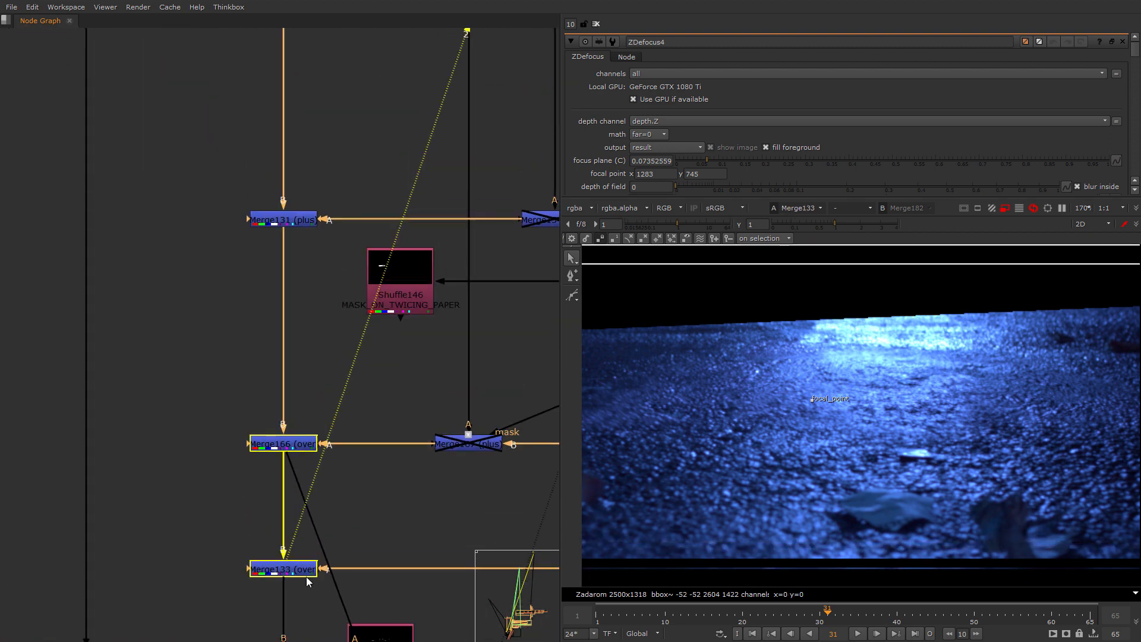
{"action": "scroll", "coordinate": [306, 576], "scroll_direction": "down", "scroll_amount": 2}
{"action": "scroll", "coordinate": [318, 536], "scroll_direction": "up", "scroll_amount": 3}
{"action": "scroll", "coordinate": [319, 536], "scroll_direction": "up", "scroll_amount": 1}
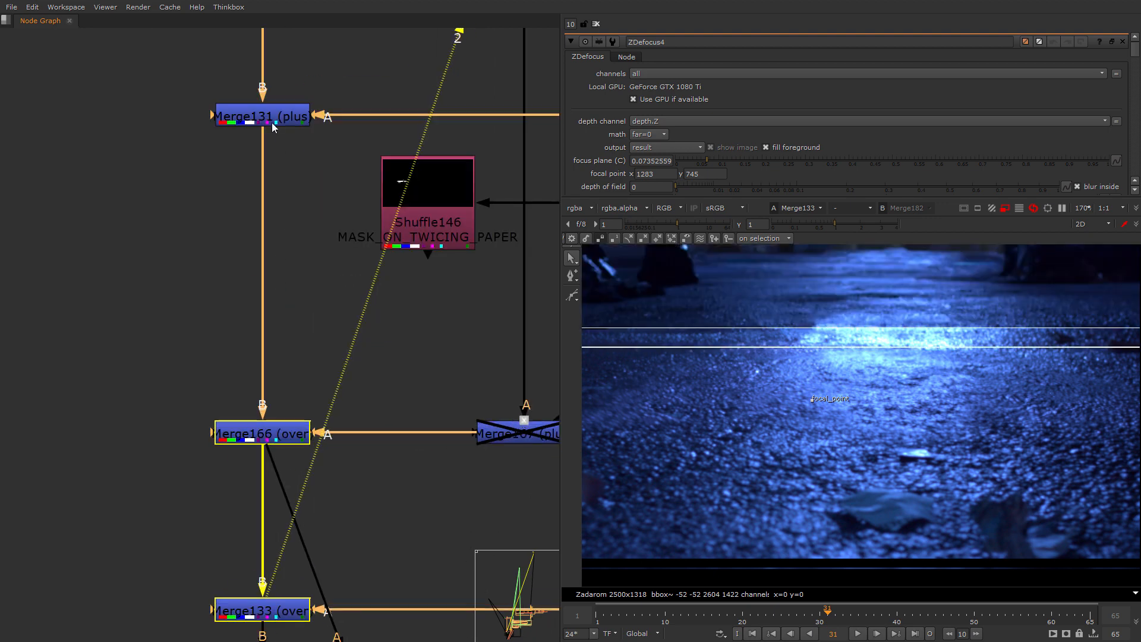
Find the Denoised_cln branch under Shuffle37 and load its Saturation node in the viewer.
{"action": "scroll", "coordinate": [220, 407], "scroll_direction": "down", "scroll_amount": 5}
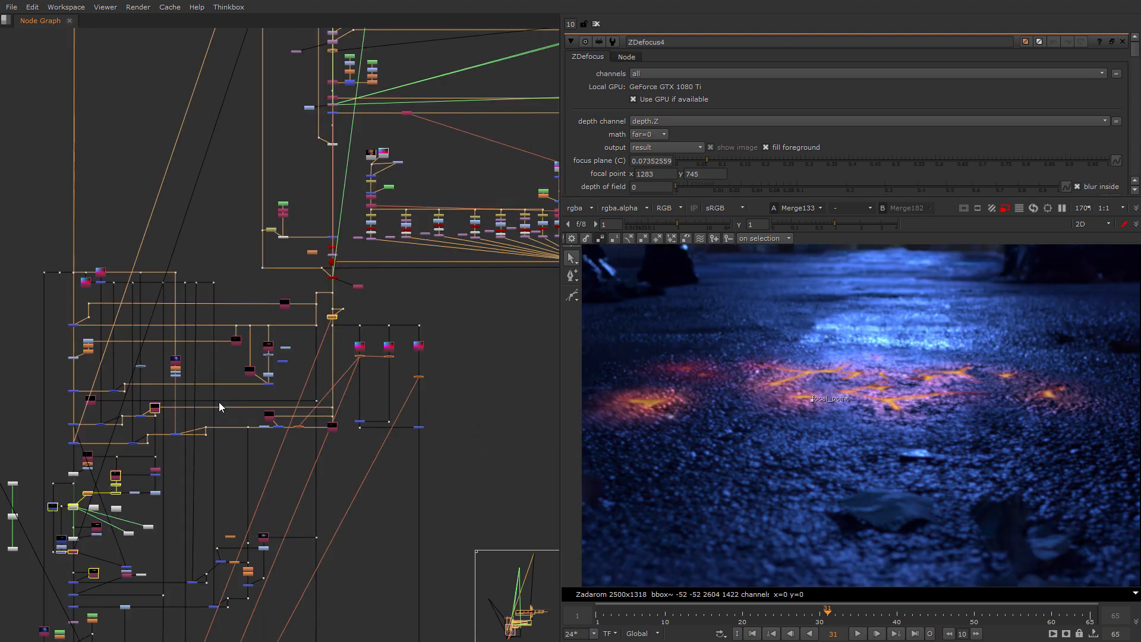
{"action": "scroll", "coordinate": [188, 377], "scroll_direction": "up", "scroll_amount": 10}
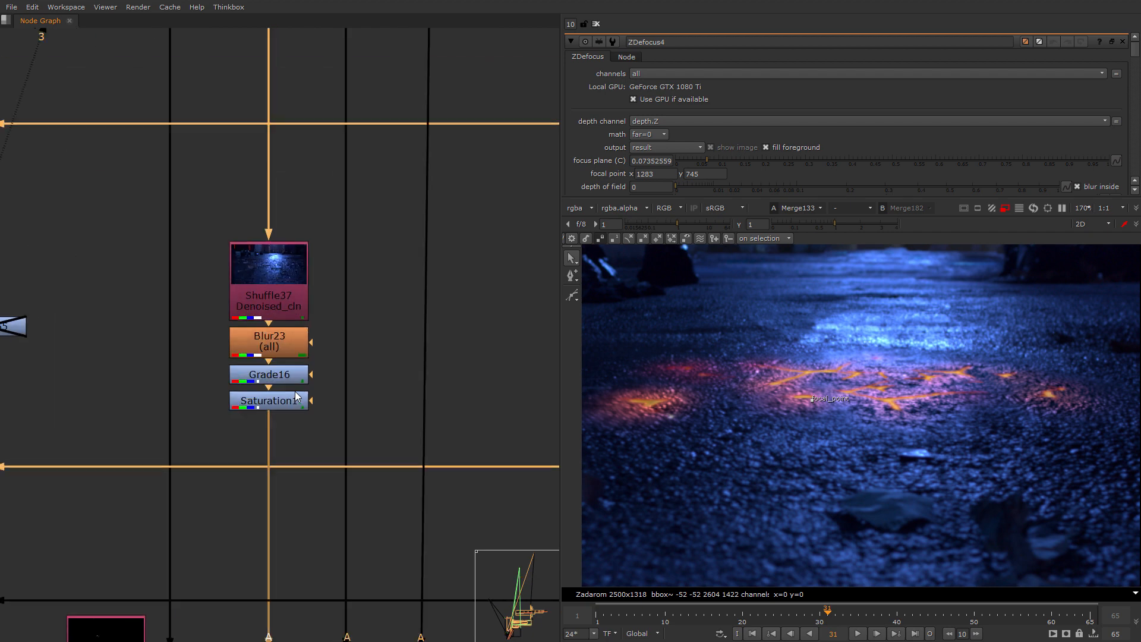
{"action": "left_click", "coordinate": [271, 409]}
{"action": "key", "text": "2"}
Load Merge46, which multiplies the blurred plate with the cracks, in the viewer and examine the glowing cracks.
{"action": "scroll", "coordinate": [272, 410], "scroll_direction": "down", "scroll_amount": 4}
{"action": "middle_click_drag", "start_coordinate": [274, 518], "coordinate": [320, 426]}
{"action": "middle_click_drag", "start_coordinate": [287, 570], "coordinate": [341, 410]}
{"action": "scroll", "coordinate": [341, 410], "scroll_direction": "up", "scroll_amount": 1}
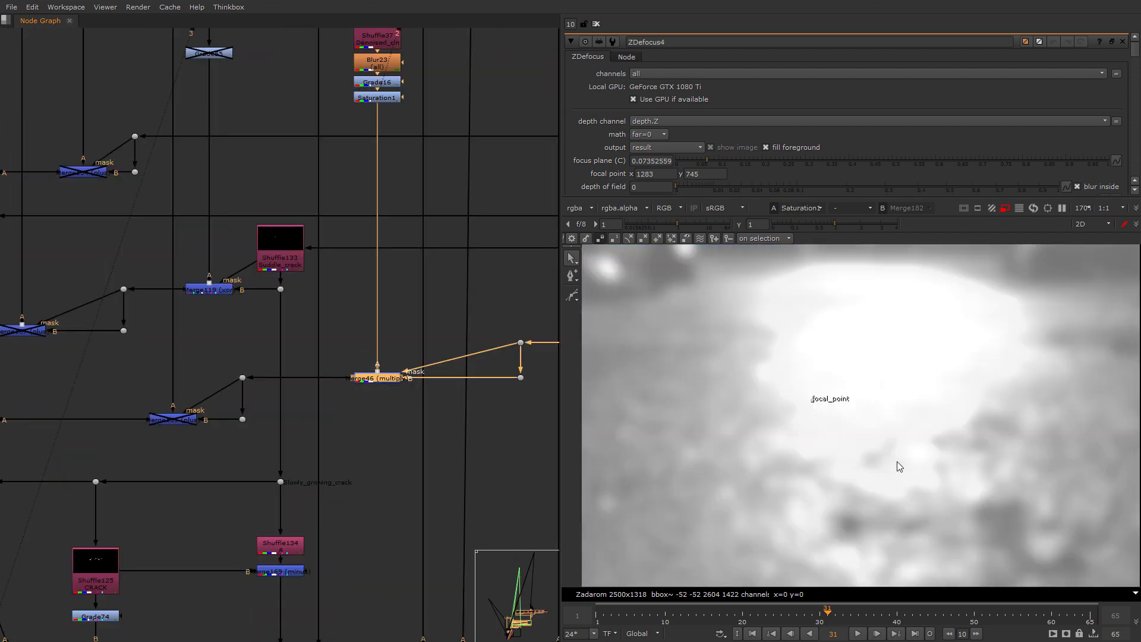
{"action": "scroll", "coordinate": [942, 407], "scroll_direction": "up", "scroll_amount": 2}
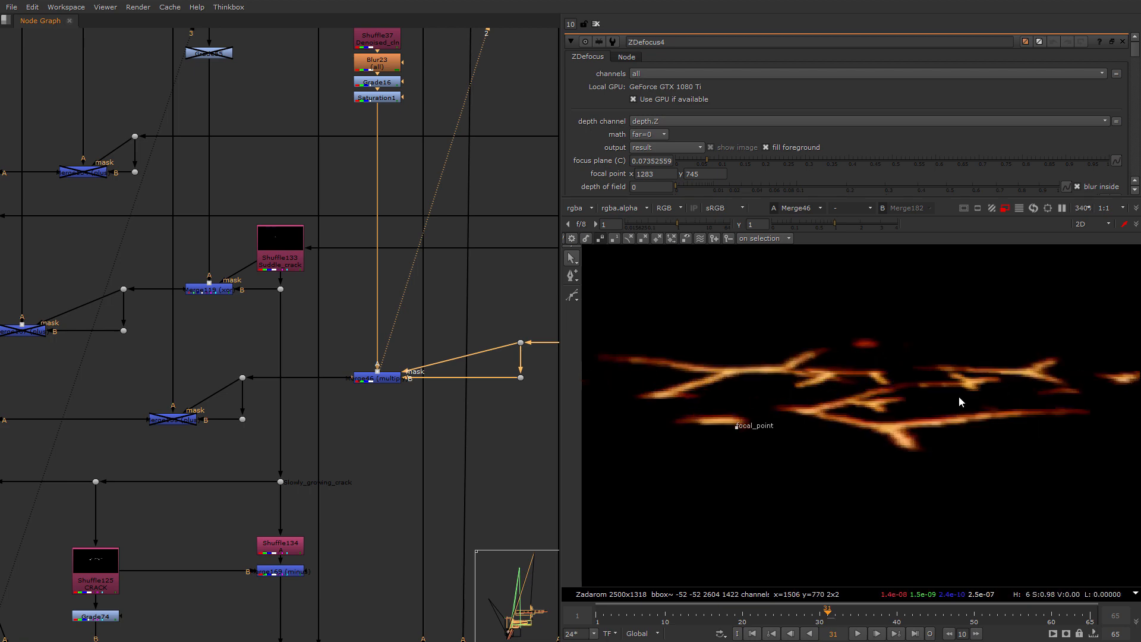
{"action": "middle_click_drag", "start_coordinate": [602, 397], "coordinate": [861, 450]}
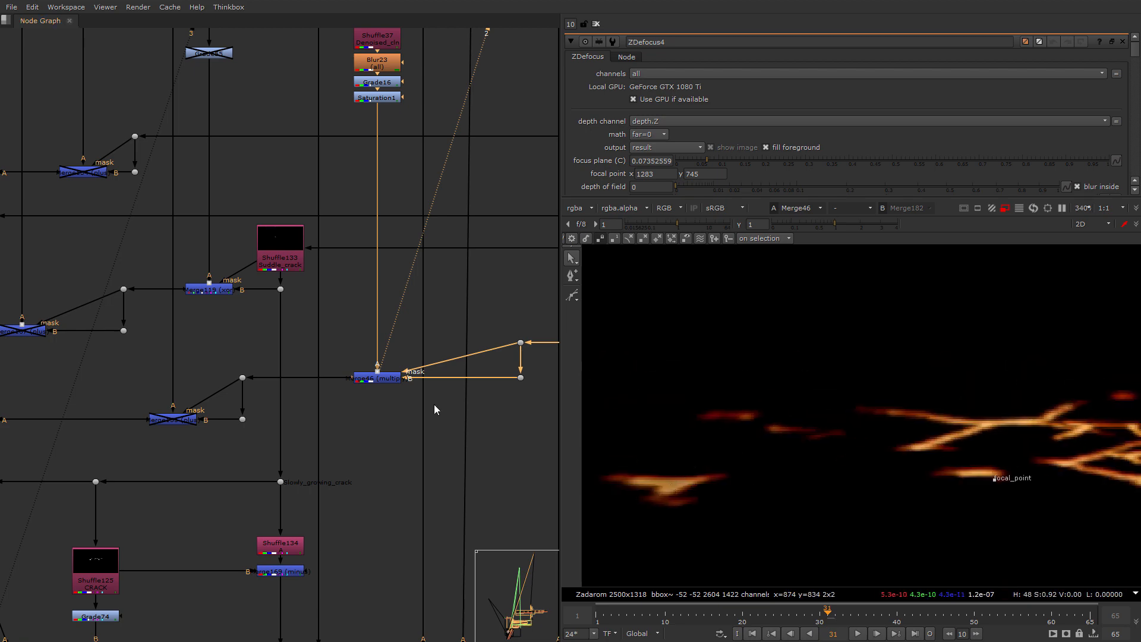
Trace the Merge46 output back to the main column and view the composite at Merge133.
{"action": "middle_click_drag", "start_coordinate": [366, 420], "coordinate": [448, 407]}
{"action": "scroll", "coordinate": [447, 406], "scroll_direction": "down", "scroll_amount": 2}
{"action": "scroll", "coordinate": [447, 406], "scroll_direction": "up", "scroll_amount": 2}
{"action": "left_click_drag", "start_coordinate": [169, 365], "coordinate": [11, 422]}
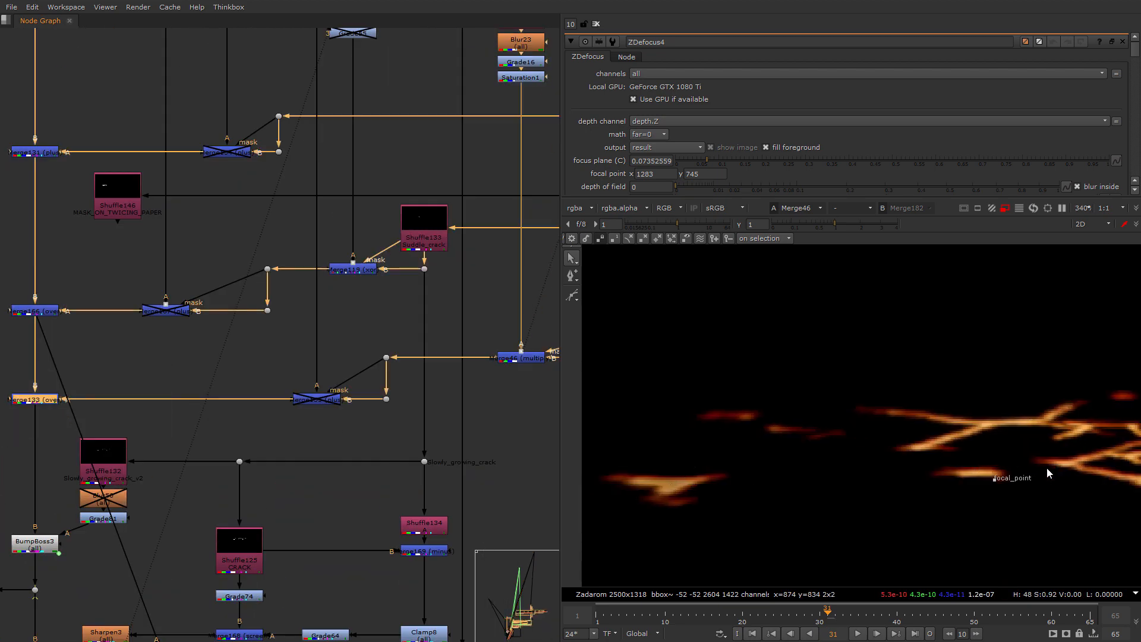
{"action": "key", "text": "1"}
Load BumpBoss3 in the viewer and examine its effect around the glowing cracks.
{"action": "left_click", "coordinate": [36, 543]}
{"action": "key", "text": "1"}
{"action": "scroll", "coordinate": [50, 609], "scroll_direction": "up", "scroll_amount": 3}
{"action": "middle_click_drag", "start_coordinate": [50, 610], "coordinate": [216, 373]}
{"action": "scroll", "coordinate": [1008, 469], "scroll_direction": "up", "scroll_amount": 3}
{"action": "scroll", "coordinate": [1034, 460], "scroll_direction": "down", "scroll_amount": 2}
{"action": "middle_click_drag", "start_coordinate": [1055, 462], "coordinate": [766, 483]}
{"action": "scroll", "coordinate": [871, 439], "scroll_direction": "down", "scroll_amount": 1}
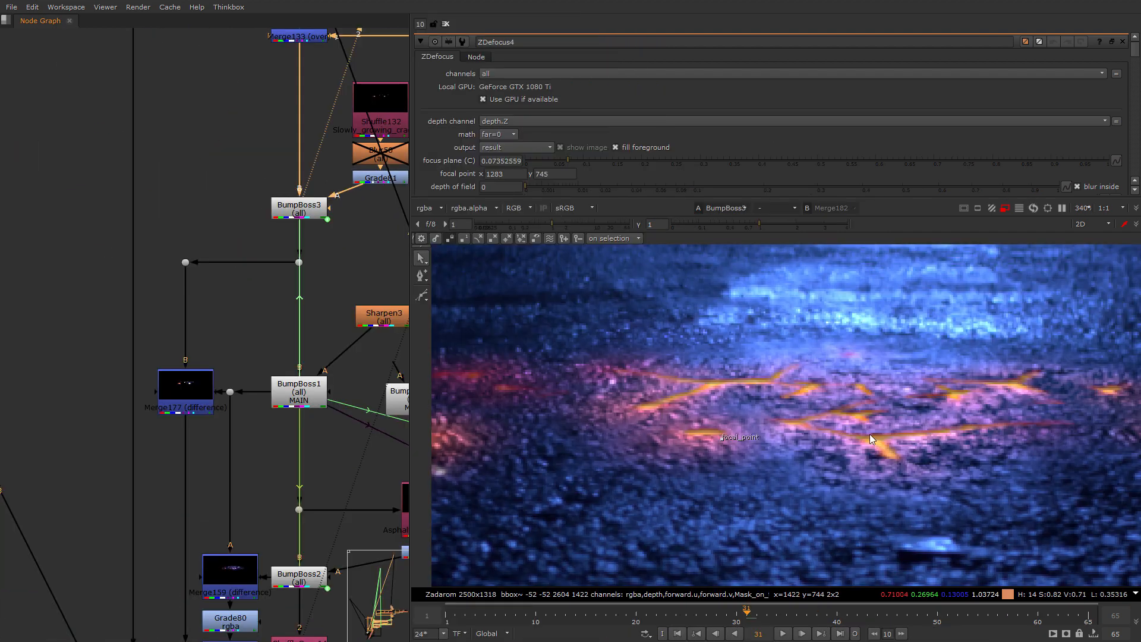
Load BumpBoss1 and BumpBoss2 in the viewer in turn to compare the bump effect on the cracked asphalt.
{"action": "middle_click_drag", "start_coordinate": [313, 317], "coordinate": [320, 160]}
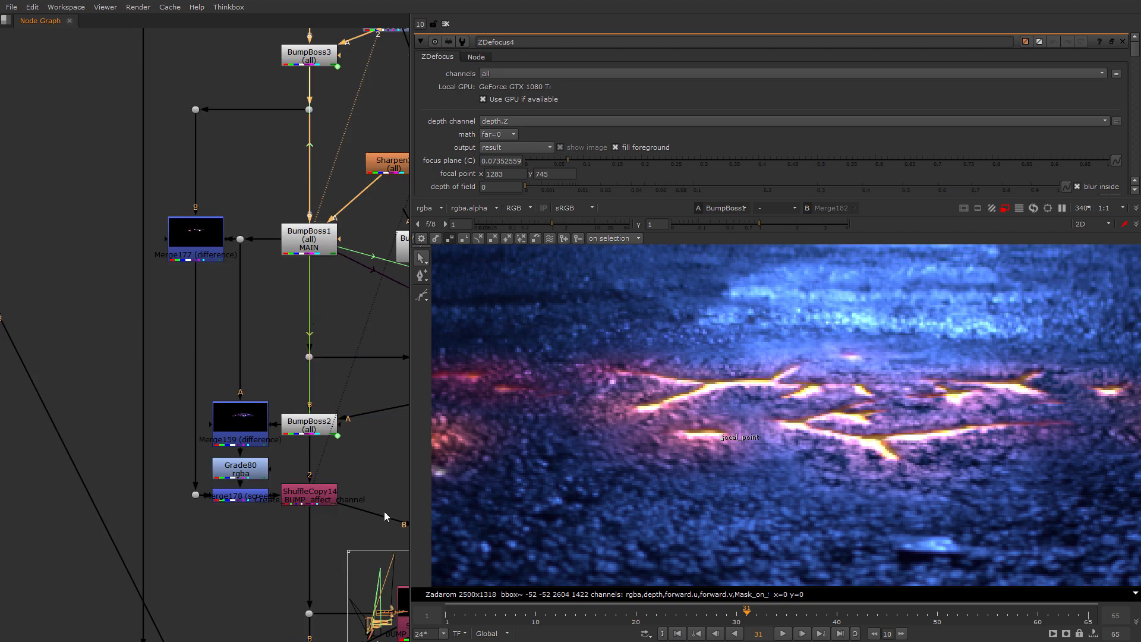
{"action": "key", "text": "1"}
{"action": "scroll", "coordinate": [290, 417], "scroll_direction": "up", "scroll_amount": 1}
{"action": "middle_click_drag", "start_coordinate": [290, 418], "coordinate": [139, 485]}
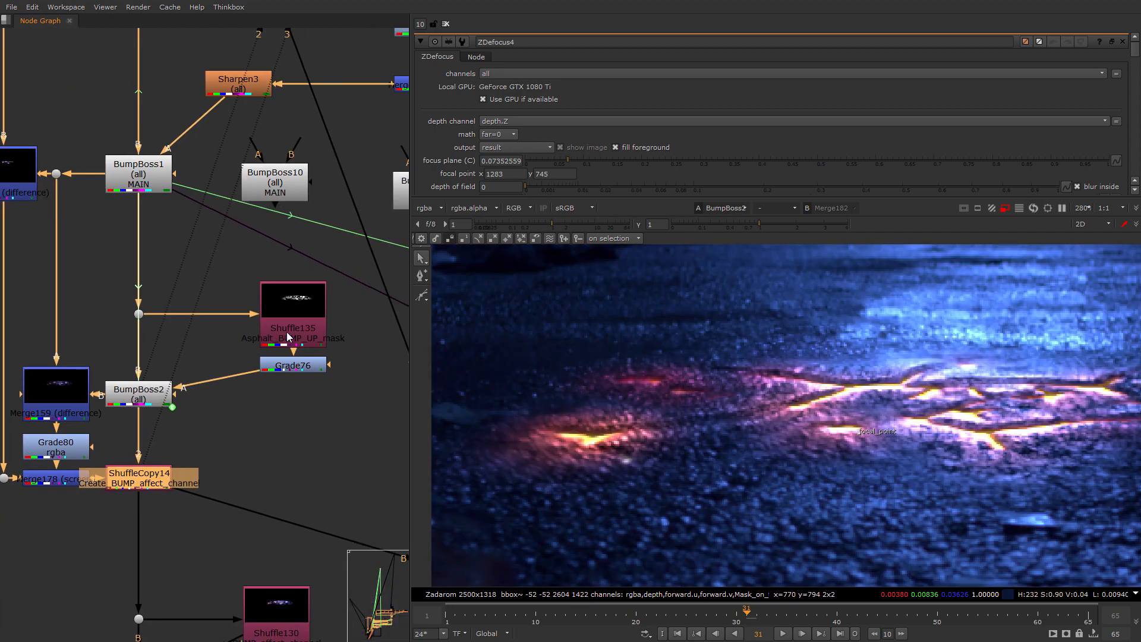
Load Shuffle135, the Asphalt_BUMP_UP_mask, in the viewer and examine the mask that feeds BumpBoss2 through Grade76.
{"action": "left_click", "coordinate": [289, 337]}
{"action": "key", "text": "1"}
{"action": "scroll", "coordinate": [296, 362], "scroll_direction": "up", "scroll_amount": 2}
{"action": "left_click", "coordinate": [295, 365]}
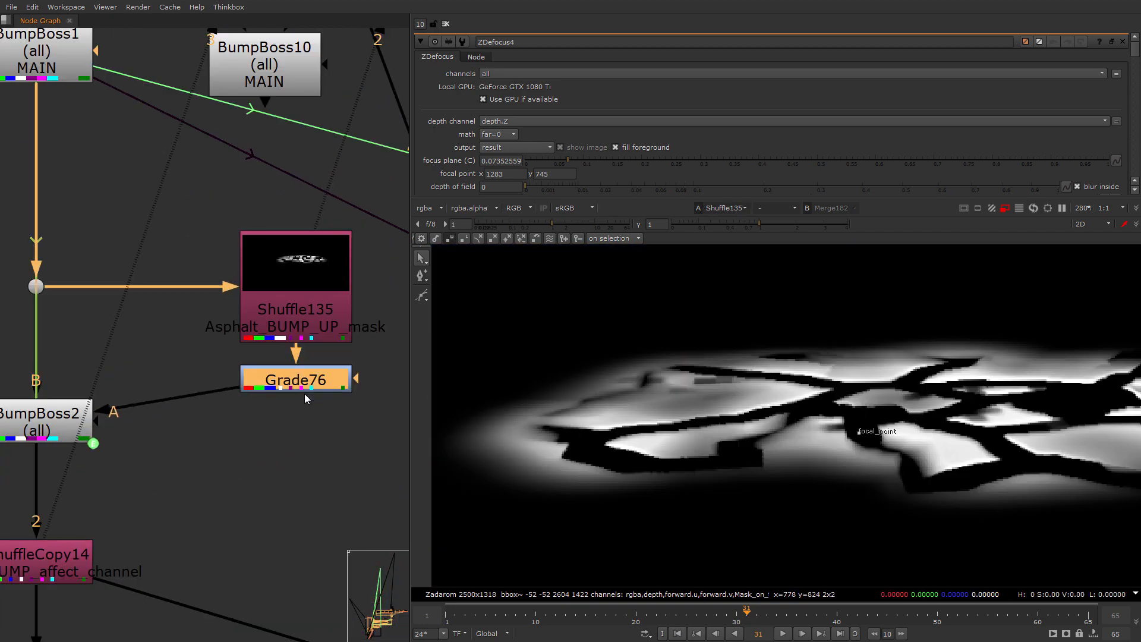
{"action": "left_click", "coordinate": [302, 340]}
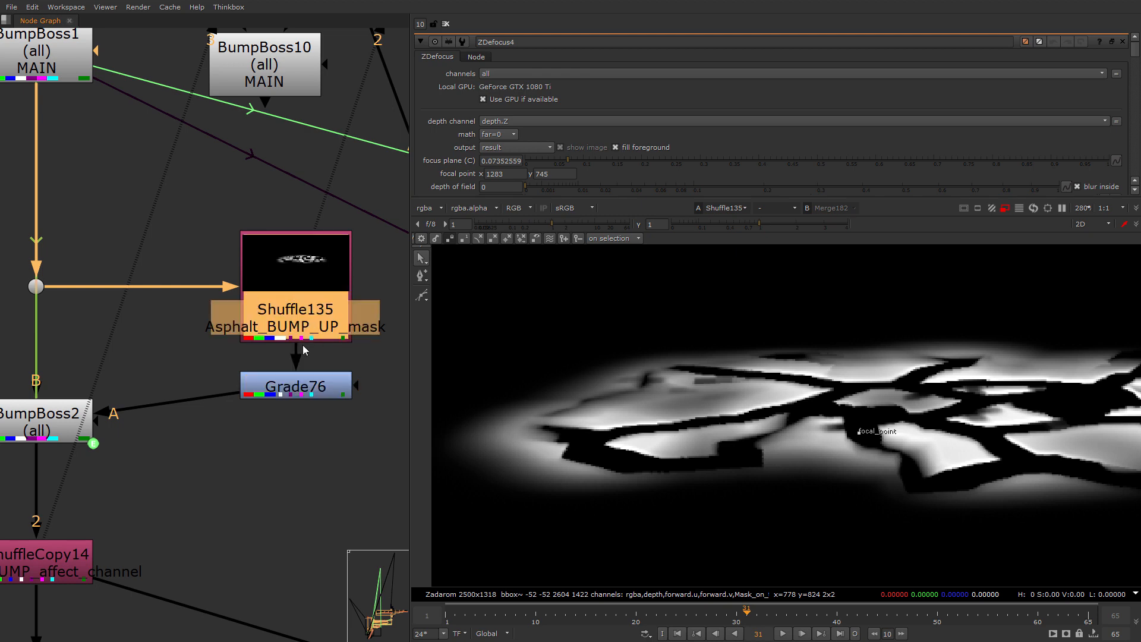
{"action": "scroll", "coordinate": [623, 448], "scroll_direction": "down", "scroll_amount": 5}
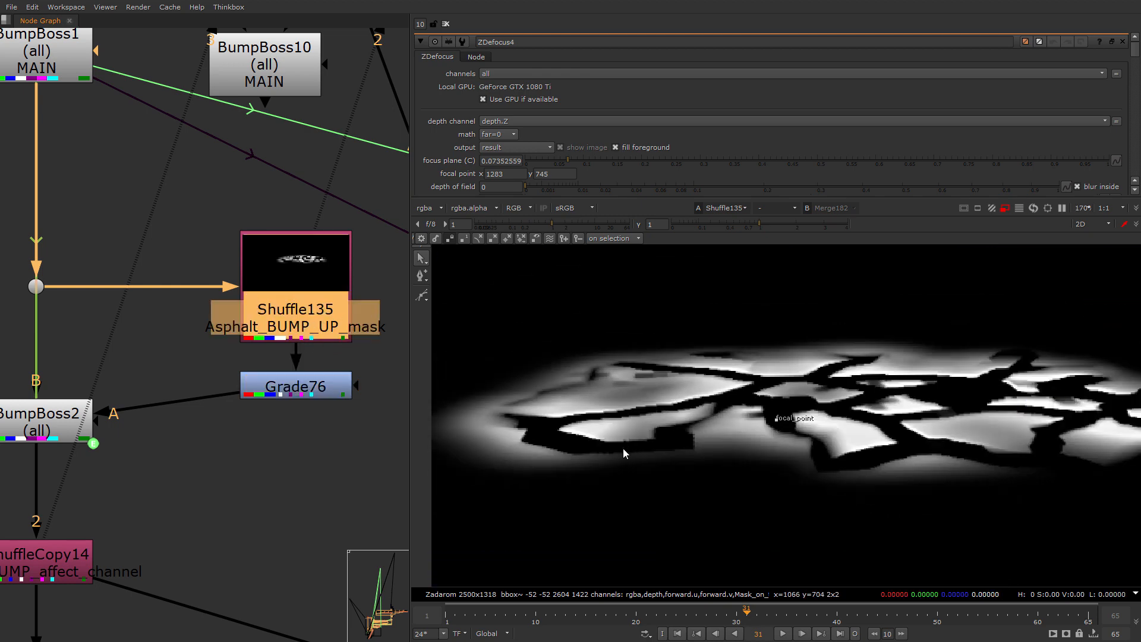
{"action": "scroll", "coordinate": [178, 432], "scroll_direction": "down", "scroll_amount": 2}
{"action": "scroll", "coordinate": [178, 432], "scroll_direction": "down", "scroll_amount": 6}
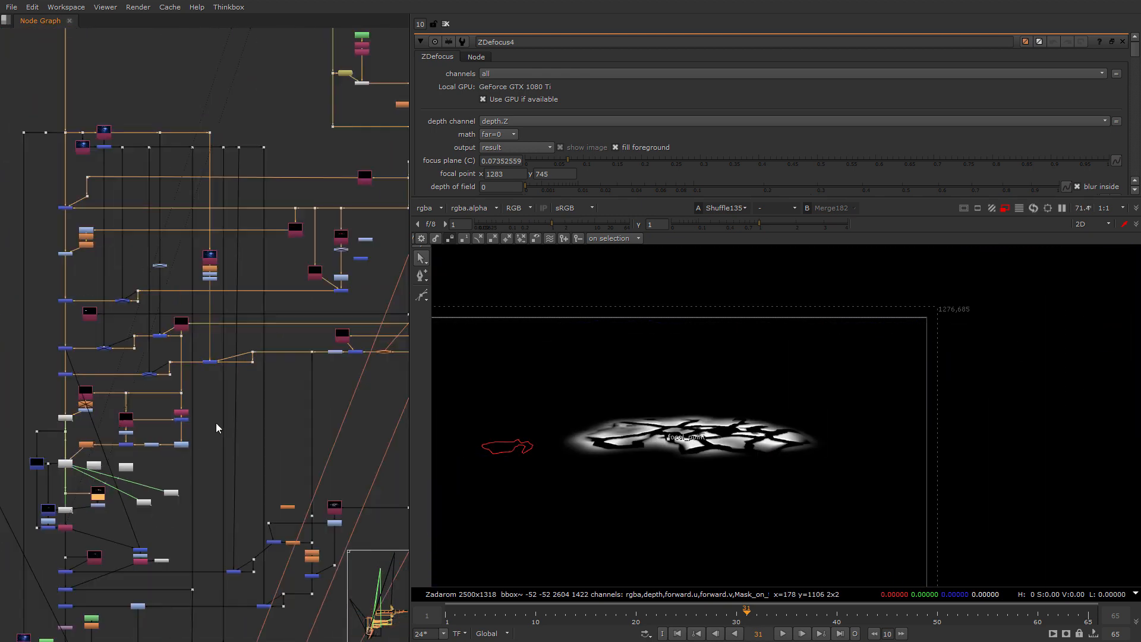
Widen the node graph, trace the bump mask upstream to ShuffleCopy17, which creates the Asphalt_BUMP_UP channel, and load it in the viewer.
{"action": "scroll", "coordinate": [180, 272], "scroll_direction": "up", "scroll_amount": 4}
{"action": "middle_click_drag", "start_coordinate": [143, 415], "coordinate": [101, 513]}
{"action": "mouse_move", "coordinate": [330, 297]}
{"action": "middle_mouse_down"}
{"action": "mouse_move", "coordinate": [305, 308]}
{"action": "mouse_move", "coordinate": [175, 280]}
{"action": "middle_mouse_up"}
{"action": "scroll", "coordinate": [387, 352], "scroll_direction": "up", "scroll_amount": 2}
{"action": "middle_click_drag", "start_coordinate": [387, 352], "coordinate": [100, 367]}
{"action": "middle_click_drag", "start_coordinate": [107, 461], "coordinate": [313, 394]}
{"action": "scroll", "coordinate": [369, 351], "scroll_direction": "down", "scroll_amount": 2}
{"action": "scroll", "coordinate": [395, 372], "scroll_direction": "up", "scroll_amount": 7}
{"action": "left_click_drag", "start_coordinate": [411, 392], "coordinate": [700, 398]}
{"action": "middle_click_drag", "start_coordinate": [443, 424], "coordinate": [263, 440]}
{"action": "scroll", "coordinate": [262, 440], "scroll_direction": "down", "scroll_amount": 5}
{"action": "middle_click_drag", "start_coordinate": [530, 462], "coordinate": [57, 431]}
{"action": "middle_click_drag", "start_coordinate": [327, 347], "coordinate": [654, 399]}
{"action": "scroll", "coordinate": [123, 367], "scroll_direction": "down", "scroll_amount": 4}
{"action": "middle_click_drag", "start_coordinate": [122, 367], "coordinate": [338, 529]}
{"action": "scroll", "coordinate": [339, 529], "scroll_direction": "up", "scroll_amount": 12}
{"action": "left_click", "coordinate": [340, 531]}
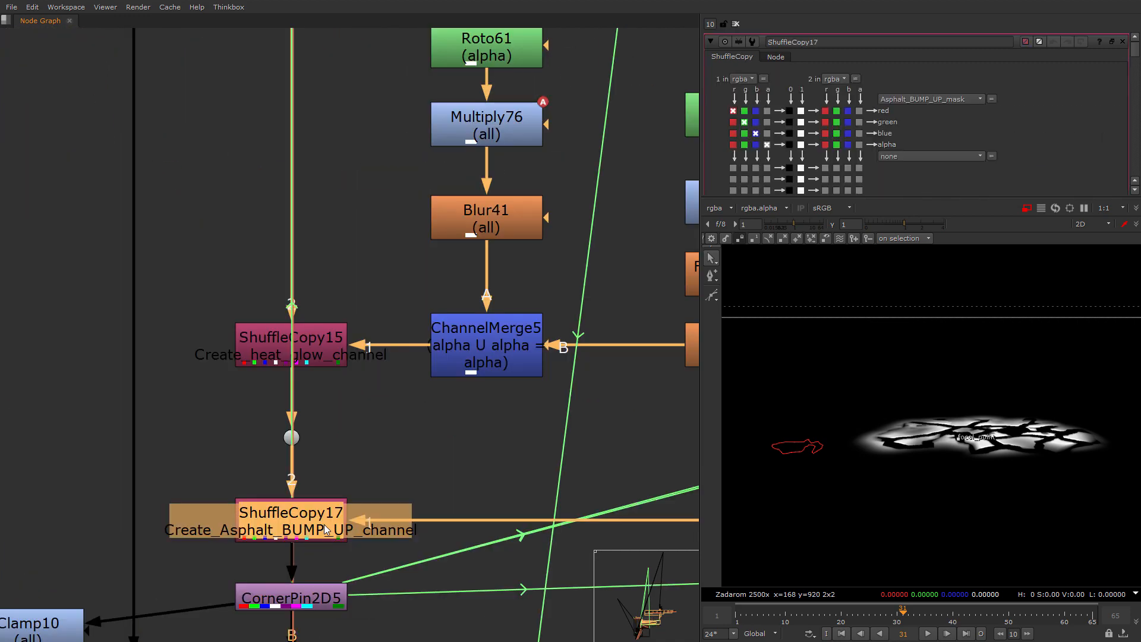
{"action": "key", "text": "1"}
Follow the ShuffleCopy17 mask input to its source branch and view the mask output of Clamp11.
{"action": "middle_click_drag", "start_coordinate": [500, 502], "coordinate": [305, 445]}
{"action": "scroll", "coordinate": [305, 445], "scroll_direction": "down", "scroll_amount": 6}
{"action": "middle_click_drag", "start_coordinate": [654, 476], "coordinate": [260, 412]}
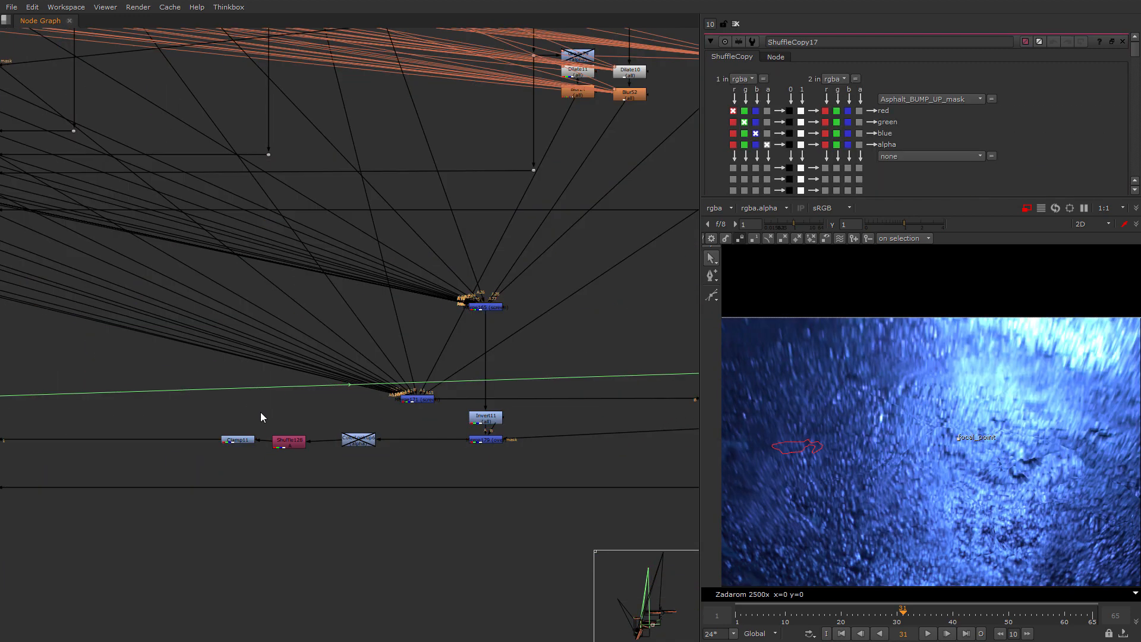
{"action": "left_click", "coordinate": [239, 437]}
{"action": "key", "text": "1"}
{"action": "scroll", "coordinate": [505, 309], "scroll_direction": "up", "scroll_amount": 6}
Load Merge165 and Merge179 in the viewer in turn and examine how the asphalt bump mask is built.
{"action": "left_click", "coordinate": [447, 269]}
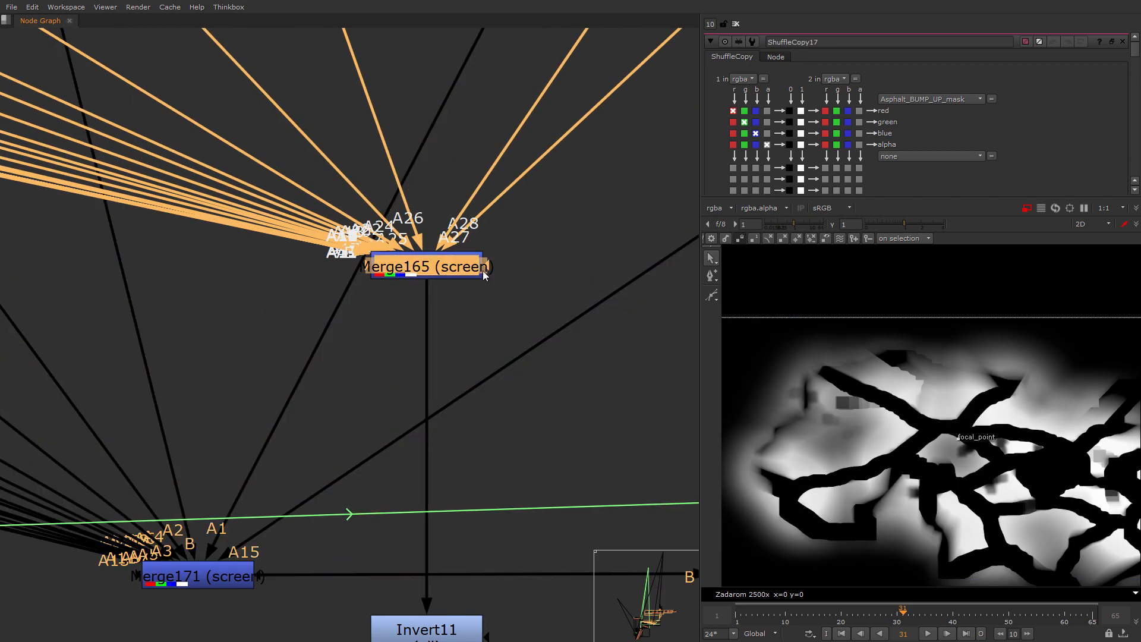
{"action": "key", "text": "2"}
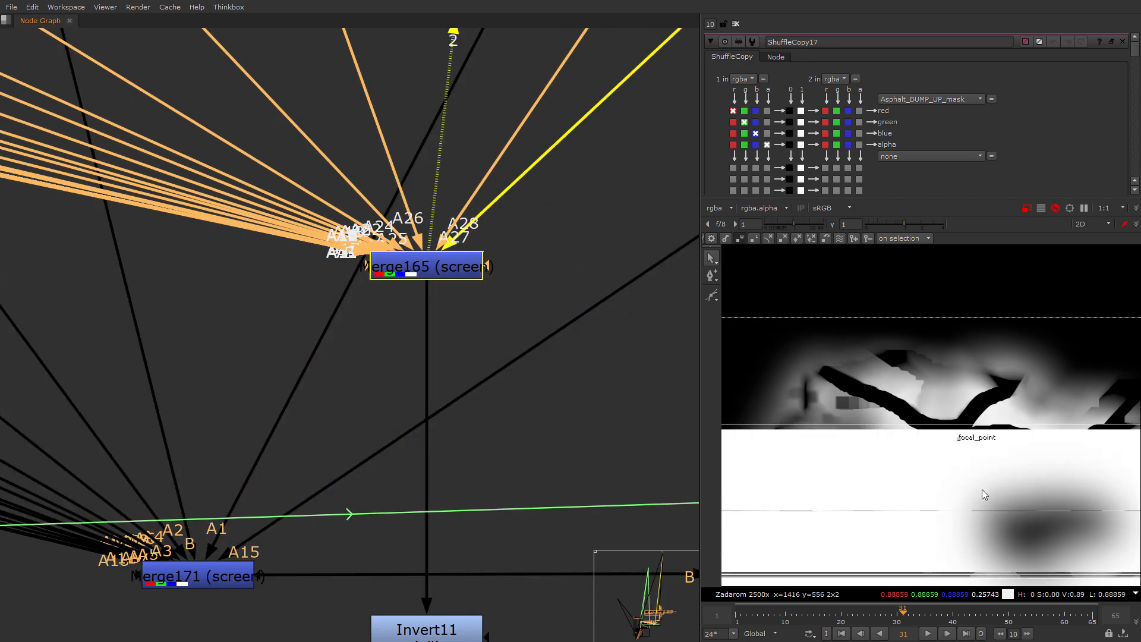
{"action": "middle_click_drag", "start_coordinate": [424, 594], "coordinate": [526, 416]}
{"action": "left_click", "coordinate": [524, 532]}
{"action": "key", "text": "2"}
{"action": "left_click", "coordinate": [1040, 546]}
{"action": "middle_click_drag", "start_coordinate": [1032, 540], "coordinate": [888, 433]}
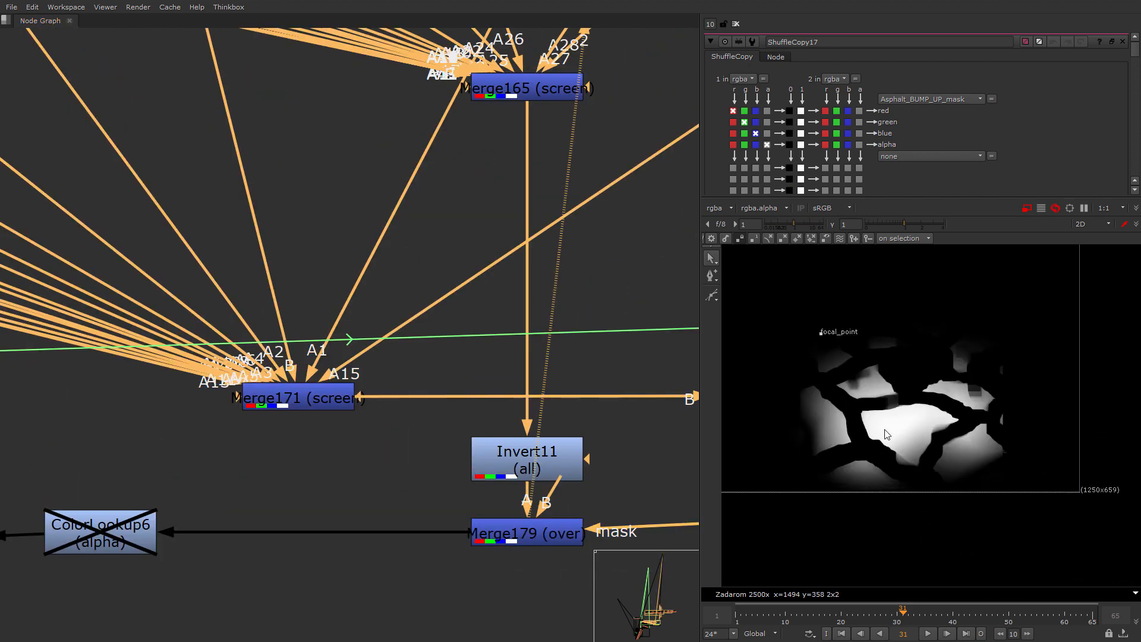
{"action": "scroll", "coordinate": [879, 425], "scroll_direction": "up", "scroll_amount": 3}
{"action": "scroll", "coordinate": [576, 410], "scroll_direction": "down", "scroll_amount": 3}
{"action": "scroll", "coordinate": [415, 414], "scroll_direction": "down", "scroll_amount": 10}
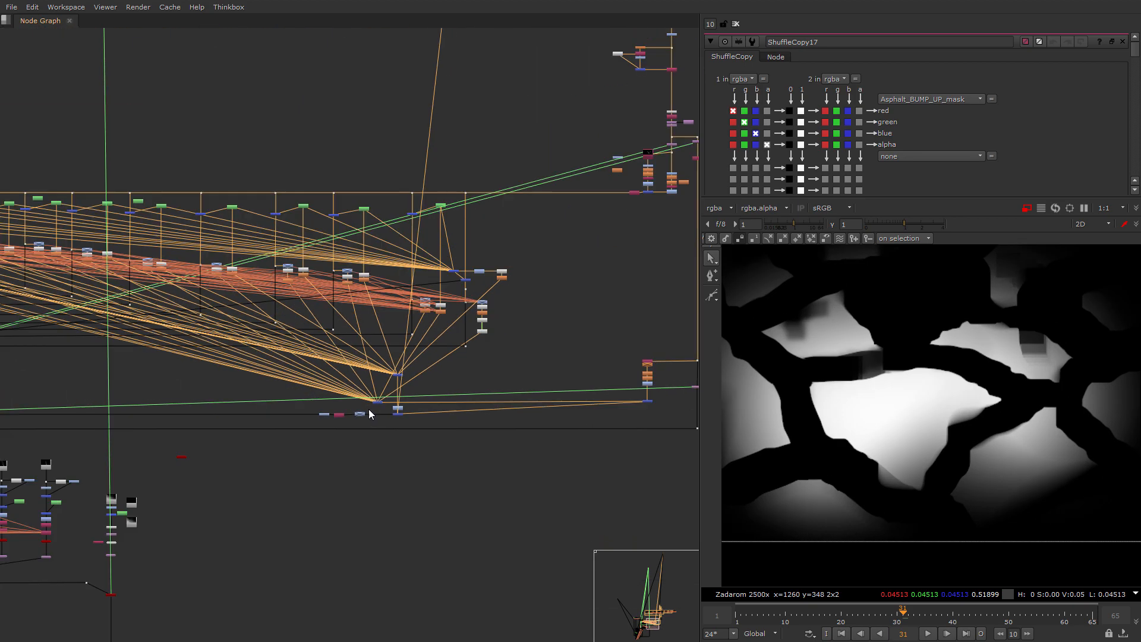
Return to the main column below BumpBoss2 and load Merge160, masked by the BUMP_affect channel, in the viewer.
{"action": "scroll", "coordinate": [322, 345], "scroll_direction": "up", "scroll_amount": 5}
{"action": "scroll", "coordinate": [371, 380], "scroll_direction": "up", "scroll_amount": 5}
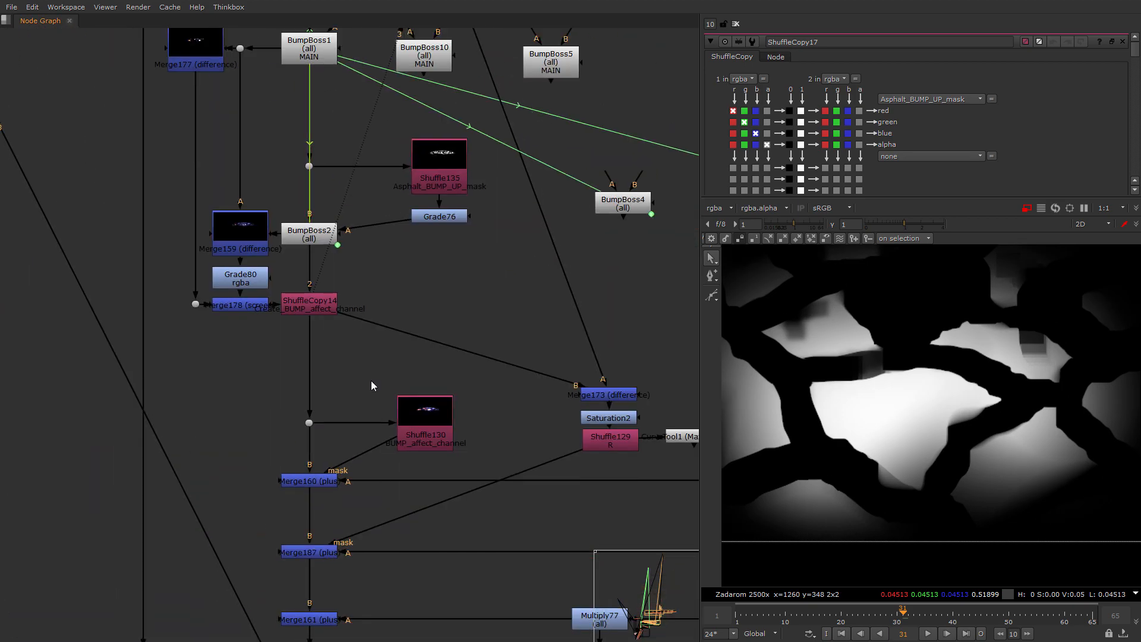
{"action": "left_click", "coordinate": [454, 524]}
{"action": "middle_click_drag", "start_coordinate": [454, 522], "coordinate": [594, 354]}
{"action": "left_click", "coordinate": [372, 445]}
{"action": "key", "text": "2"}
{"action": "left_click", "coordinate": [817, 428]}
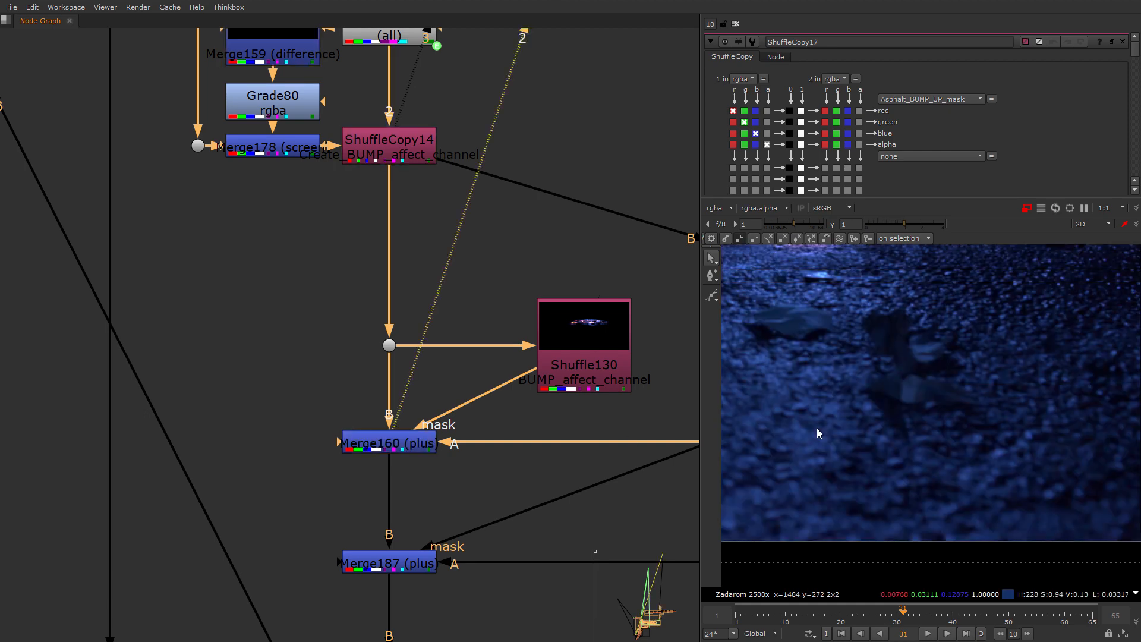
Compare the glowing cracks at ShuffleCopy14 with the Merge160 result in the viewer.
{"action": "middle_click_drag", "start_coordinate": [529, 374], "coordinate": [447, 550]}
{"action": "scroll", "coordinate": [448, 549], "scroll_direction": "down", "scroll_amount": 2}
{"action": "middle_click_drag", "start_coordinate": [523, 456], "coordinate": [510, 271]}
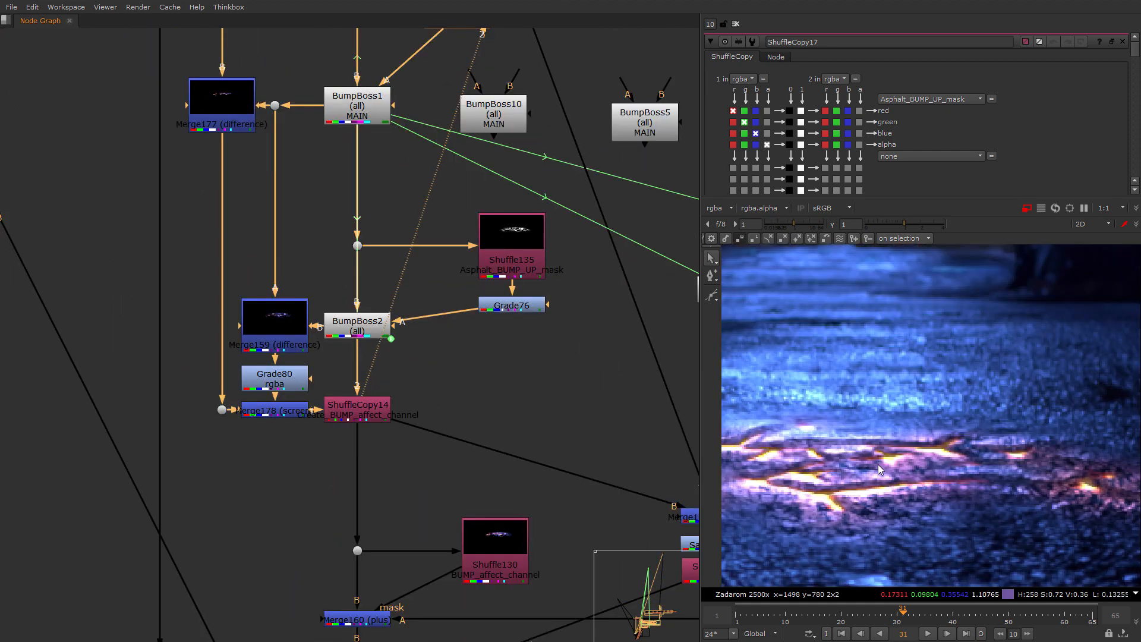
{"action": "left_click", "coordinate": [333, 336]}
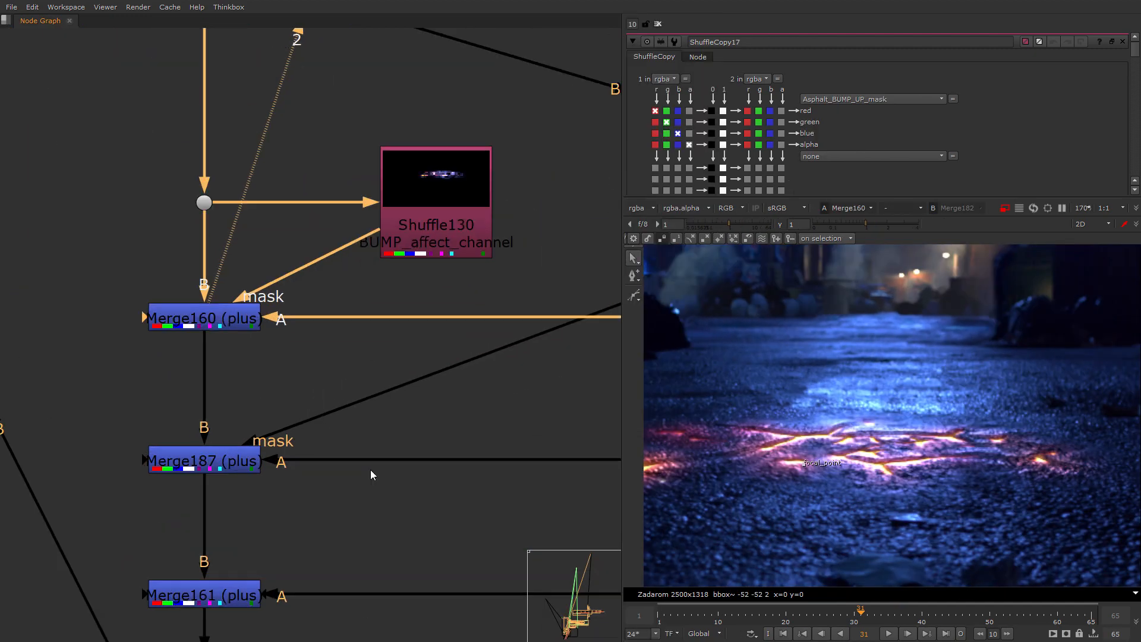
{"action": "middle_click_drag", "start_coordinate": [256, 359], "coordinate": [256, 314]}
{"action": "scroll", "coordinate": [255, 310], "scroll_direction": "down", "scroll_amount": 8}
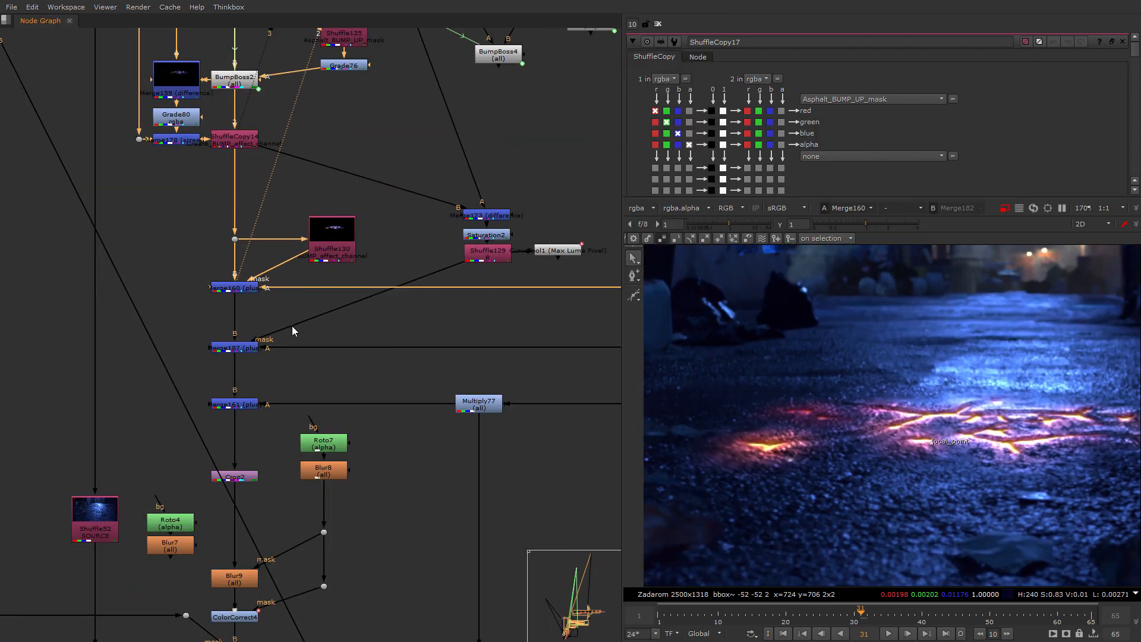
Load Merge162, the glow source added by Merge160, in the viewer and open the Glow1 settings.
{"action": "left_click_drag", "start_coordinate": [188, 374], "coordinate": [188, 373]}
{"action": "key", "text": "2"}
{"action": "left_click", "coordinate": [295, 409]}
{"action": "middle_click_drag", "start_coordinate": [295, 409], "coordinate": [330, 416]}
{"action": "scroll", "coordinate": [329, 416], "scroll_direction": "down", "scroll_amount": 3}
{"action": "middle_click_drag", "start_coordinate": [262, 427], "coordinate": [401, 409]}
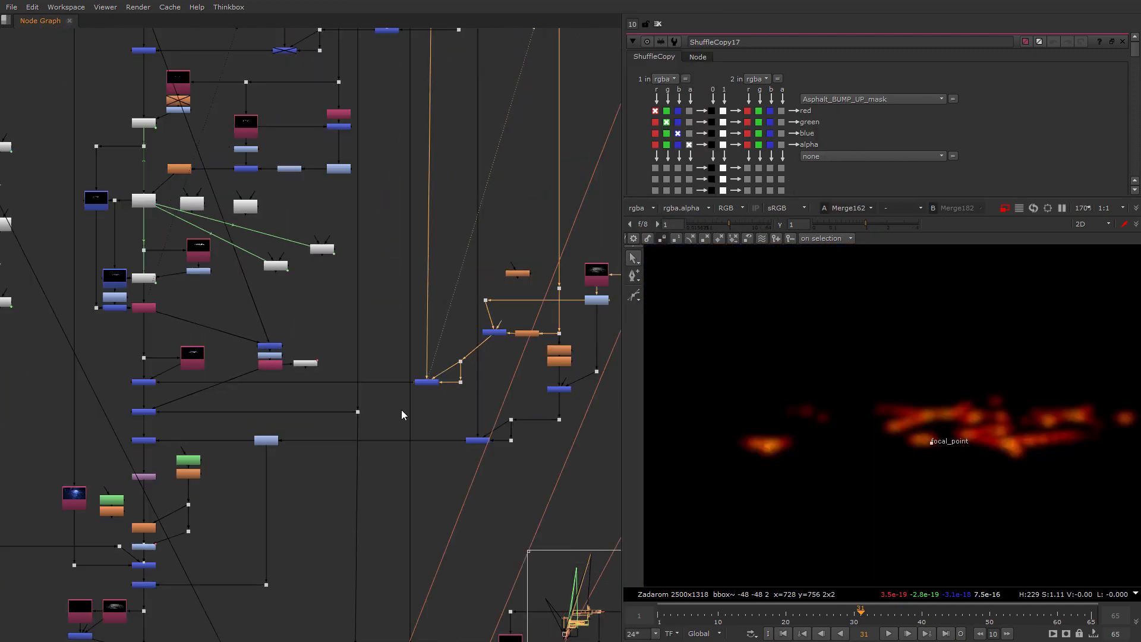
{"action": "middle_click_drag", "start_coordinate": [584, 308], "coordinate": [390, 419]}
{"action": "scroll", "coordinate": [390, 421], "scroll_direction": "up", "scroll_amount": 6}
{"action": "double_click", "coordinate": [355, 471]}
Trace the Glow1 input upstream through the graph and open the MotionBlur1 settings.
{"action": "middle_click_drag", "start_coordinate": [524, 328], "coordinate": [212, 461]}
{"action": "scroll", "coordinate": [211, 460], "scroll_direction": "down", "scroll_amount": 7}
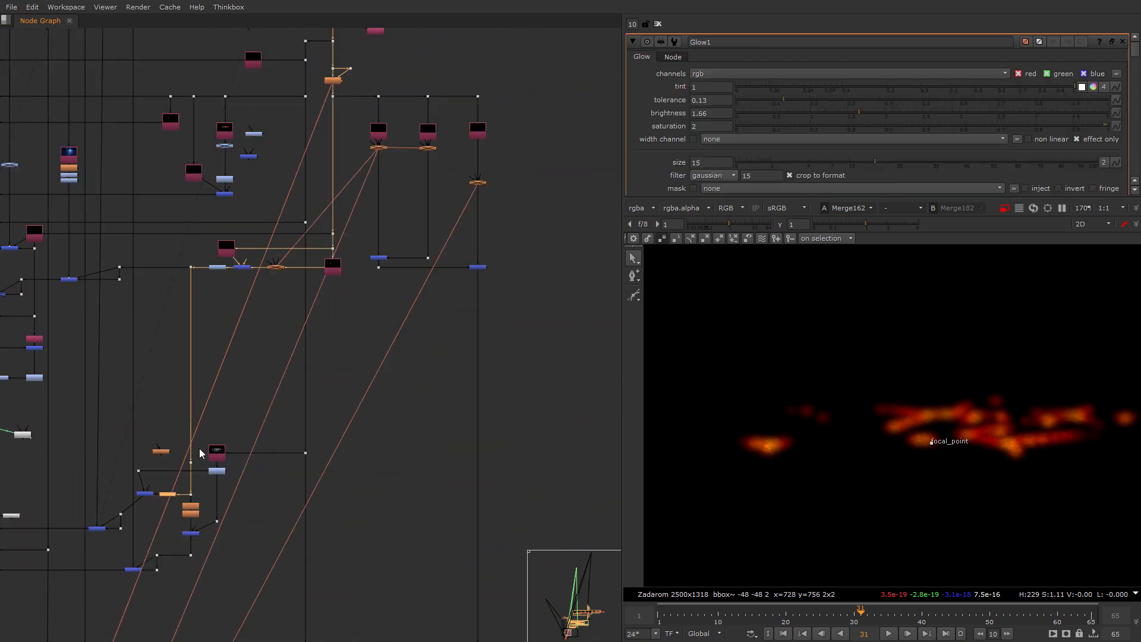
{"action": "scroll", "coordinate": [61, 419], "scroll_direction": "down", "scroll_amount": 3}
{"action": "middle_click_drag", "start_coordinate": [61, 419], "coordinate": [244, 401]}
{"action": "scroll", "coordinate": [318, 387], "scroll_direction": "up", "scroll_amount": 1}
{"action": "middle_click_drag", "start_coordinate": [318, 387], "coordinate": [232, 526]}
{"action": "scroll", "coordinate": [232, 527], "scroll_direction": "down", "scroll_amount": 3}
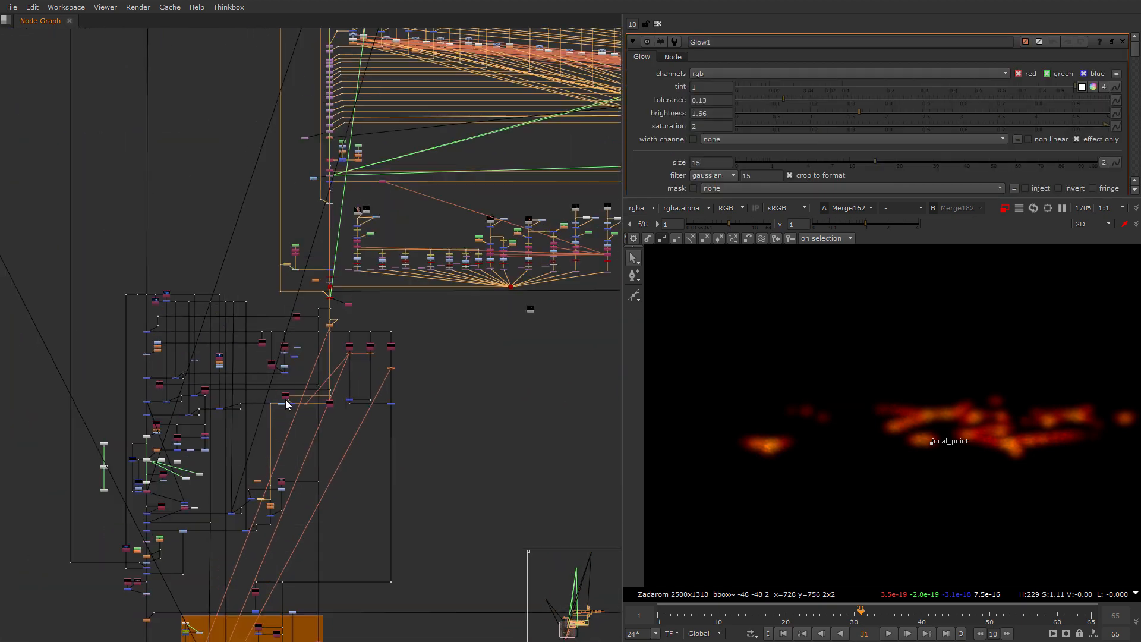
{"action": "scroll", "coordinate": [359, 363], "scroll_direction": "up", "scroll_amount": 7}
{"action": "scroll", "coordinate": [366, 331], "scroll_direction": "up", "scroll_amount": 6}
{"action": "middle_click_drag", "start_coordinate": [212, 348], "coordinate": [150, 361]}
{"action": "double_click", "coordinate": [118, 308]}
Load Merge142, which combines the paper fire and smoke with the fire particles, and examine its output.
{"action": "scroll", "coordinate": [150, 361], "scroll_direction": "down", "scroll_amount": 2}
{"action": "middle_click_drag", "start_coordinate": [332, 464], "coordinate": [277, 208]}
{"action": "left_click", "coordinate": [406, 472]}
{"action": "key", "text": "2"}
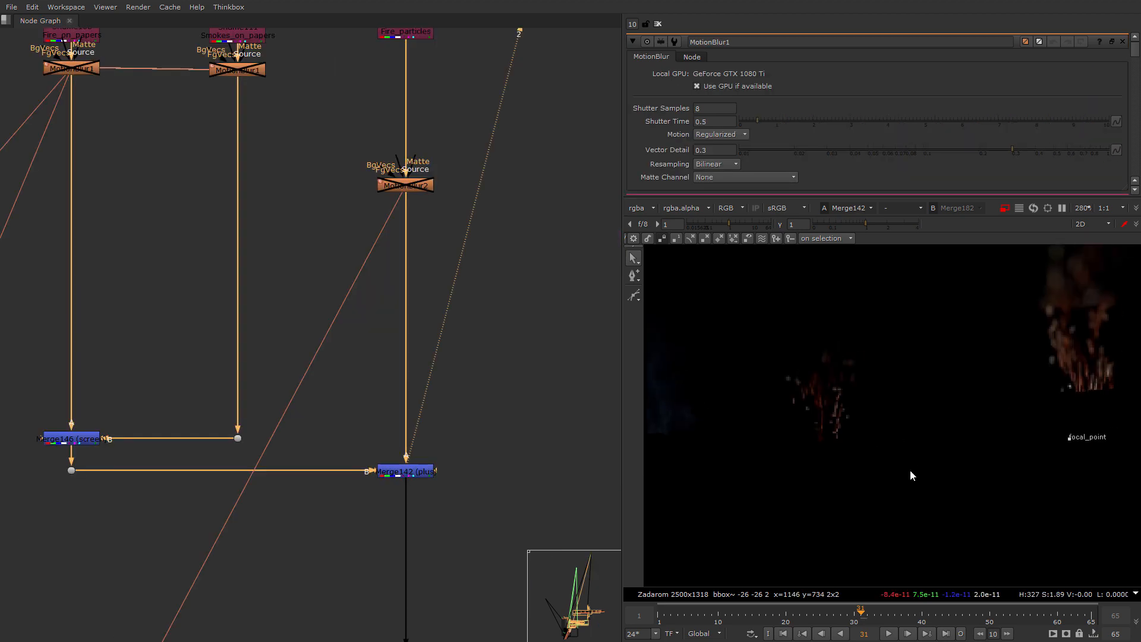
{"action": "scroll", "coordinate": [910, 469], "scroll_direction": "down", "scroll_amount": 2}
{"action": "middle_click_drag", "start_coordinate": [417, 60], "coordinate": [473, 340]}
{"action": "scroll", "coordinate": [473, 292], "scroll_direction": "up", "scroll_amount": 3}
{"action": "scroll", "coordinate": [432, 338], "scroll_direction": "down", "scroll_amount": 9}
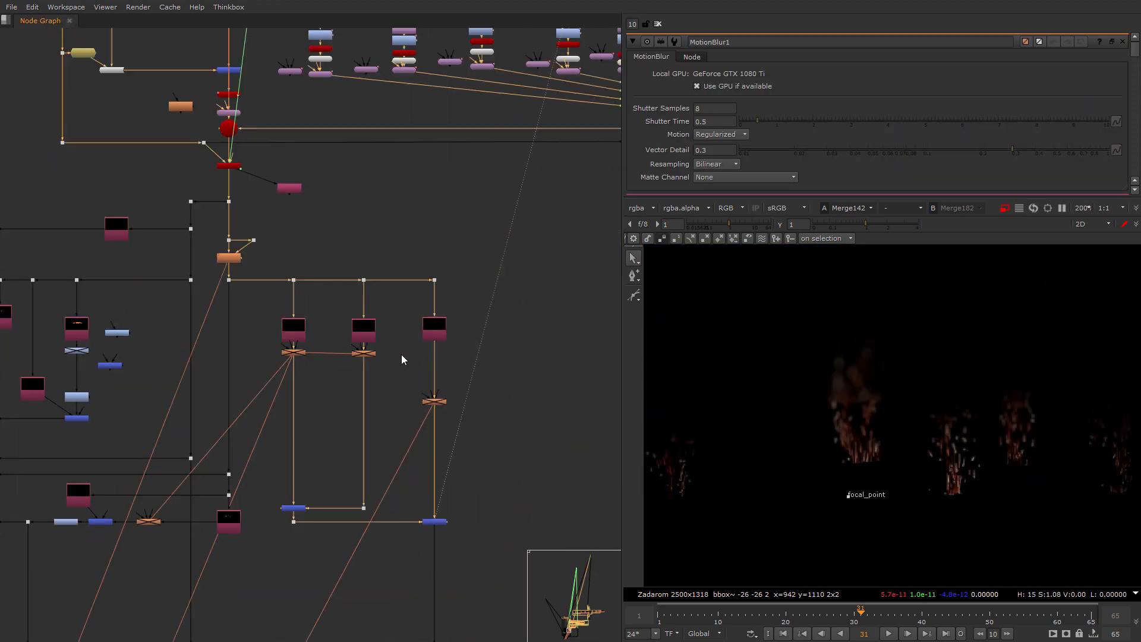
Open the Read25 settings and view its Fire_particles_B.mp4 footage.
{"action": "middle_click_drag", "start_coordinate": [379, 99], "coordinate": [298, 427]}
{"action": "scroll", "coordinate": [297, 426], "scroll_direction": "up", "scroll_amount": 9}
{"action": "left_click", "coordinate": [199, 265]}
{"action": "double_click", "coordinate": [347, 242]}
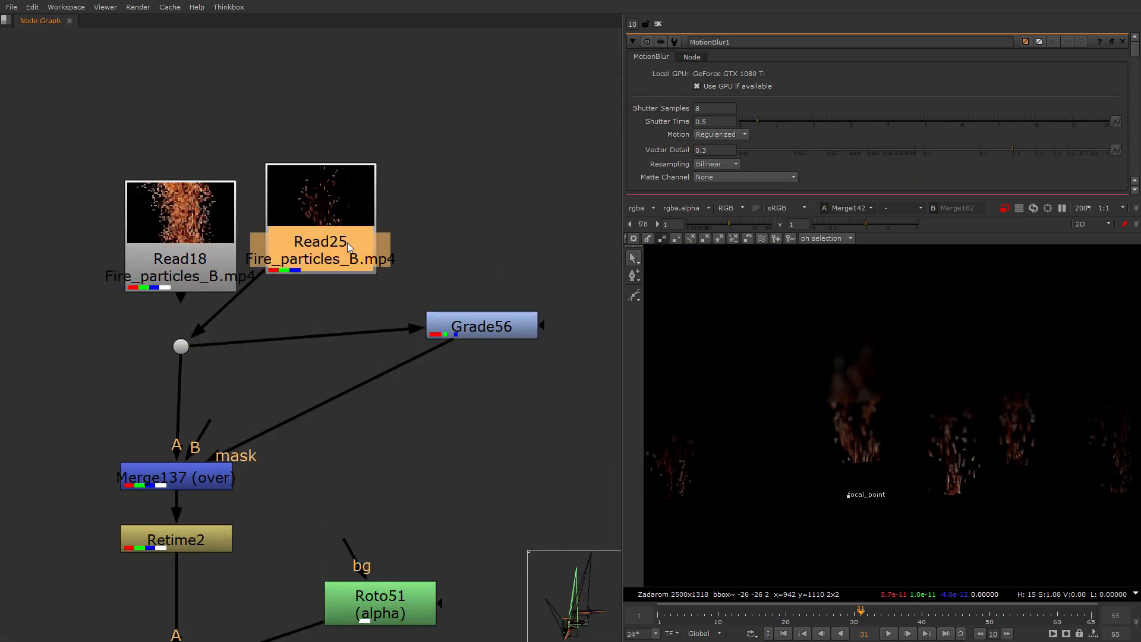
{"action": "key", "text": "2"}
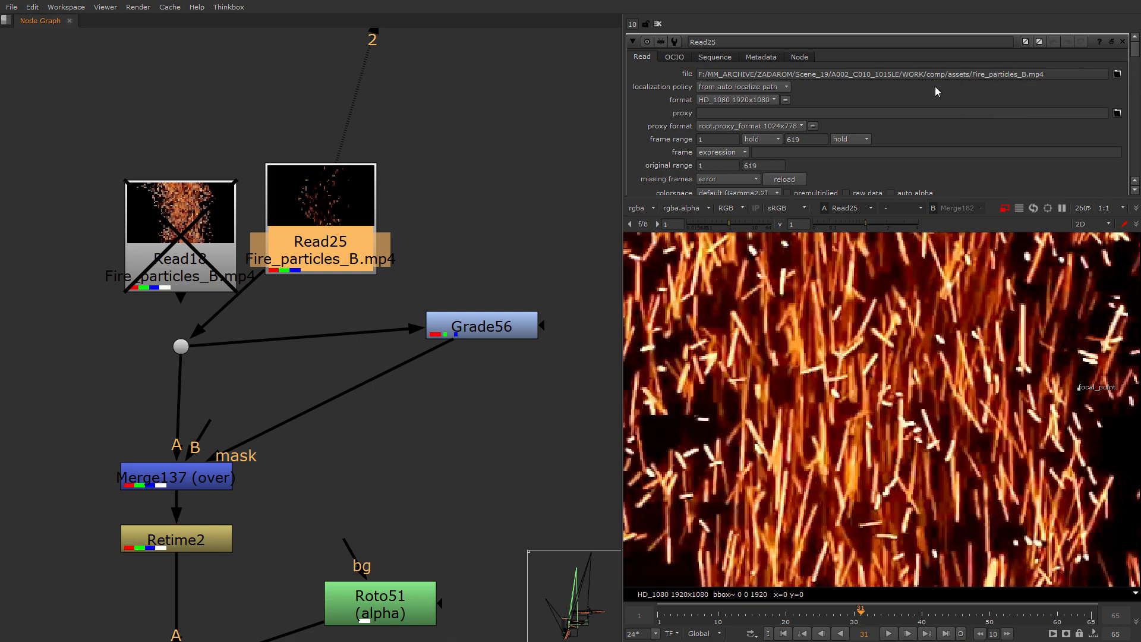
{"action": "scroll", "coordinate": [906, 272], "scroll_direction": "down", "scroll_amount": 5}
{"action": "scroll", "coordinate": [414, 350], "scroll_direction": "down", "scroll_amount": 6}
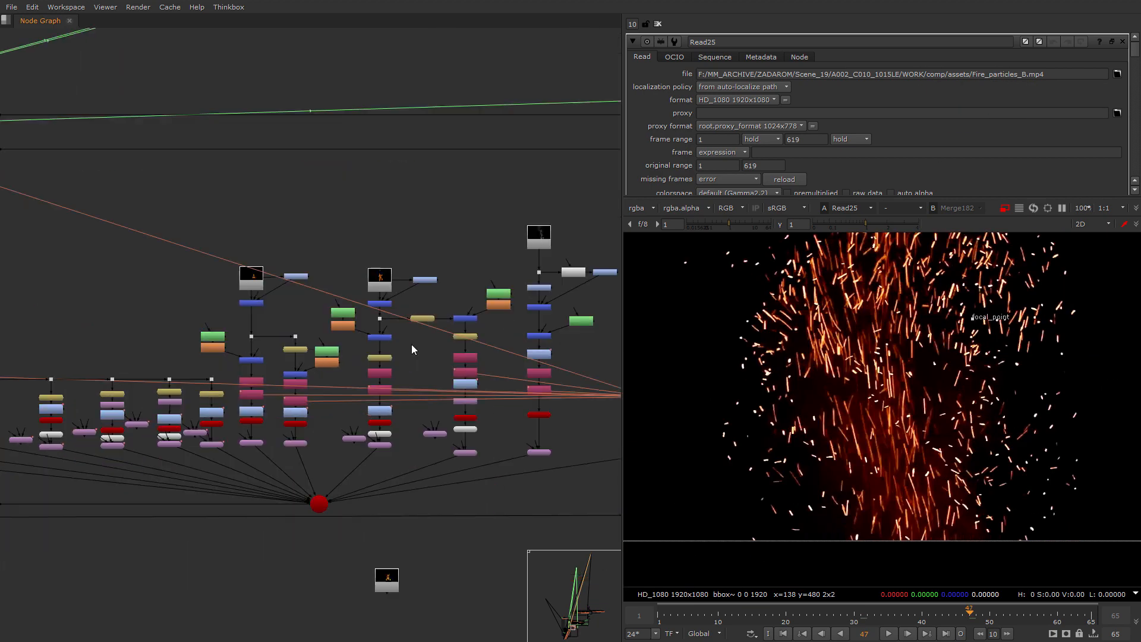
Load Scene10, which gathers the fire and particle cards, in the viewer and inspect the 3D setup.
{"action": "scroll", "coordinate": [224, 482], "scroll_direction": "up", "scroll_amount": 3}
{"action": "middle_click_drag", "start_coordinate": [224, 482], "coordinate": [463, 408]}
{"action": "left_click", "coordinate": [614, 450]}
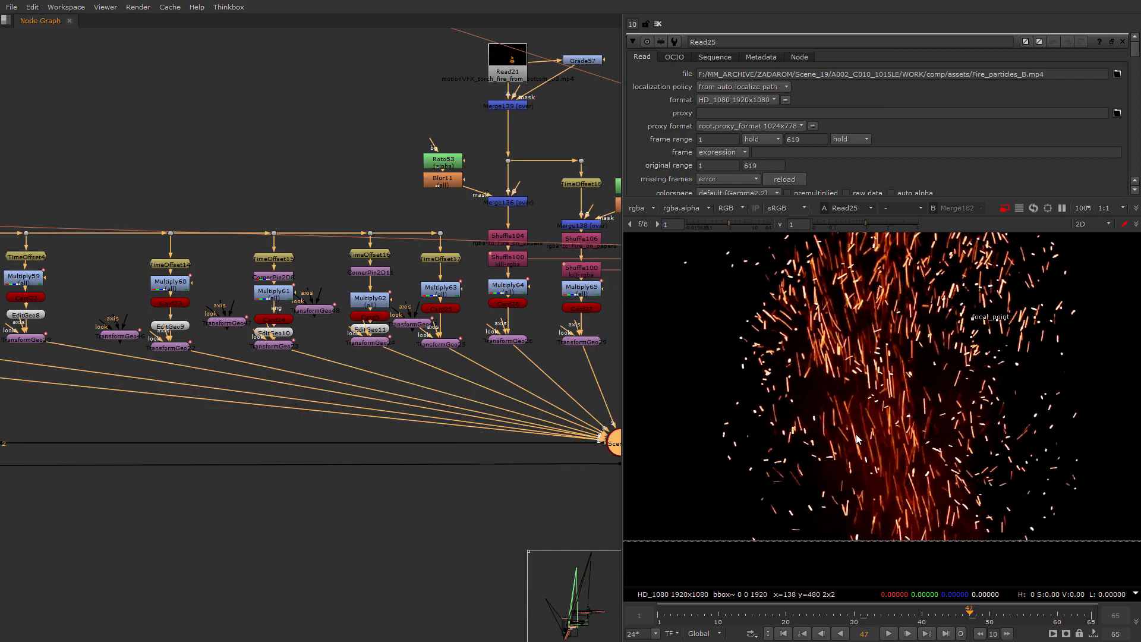
{"action": "key", "text": "1"}
{"action": "left_click_drag", "start_coordinate": [809, 487], "coordinate": [893, 538], "text": "ctrl"}
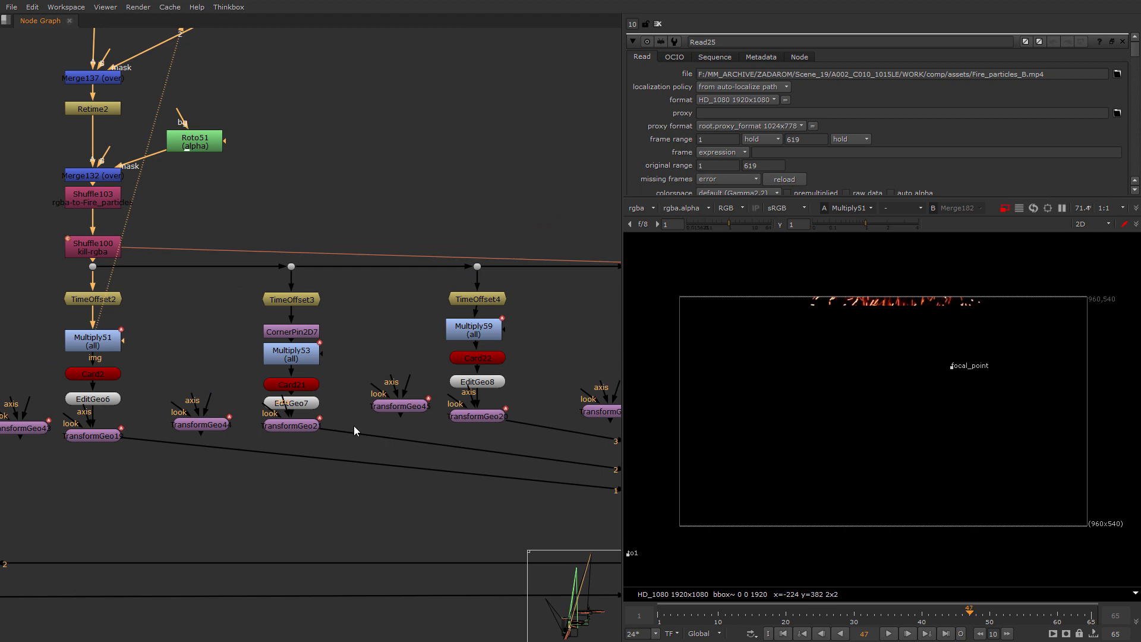
Go along the fire card branches feeding Scene10 and open the TimeOffset18 and TimeOffset21 settings.
{"action": "middle_click_drag", "start_coordinate": [354, 425], "coordinate": [176, 371]}
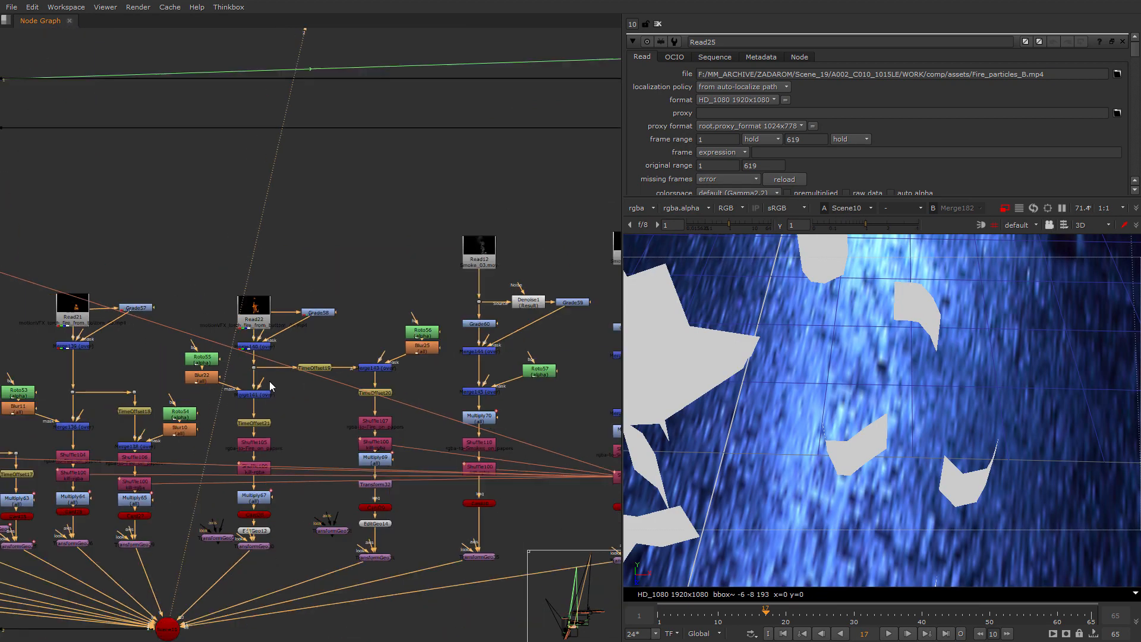
{"action": "middle_click_drag", "start_coordinate": [366, 446], "coordinate": [169, 387]}
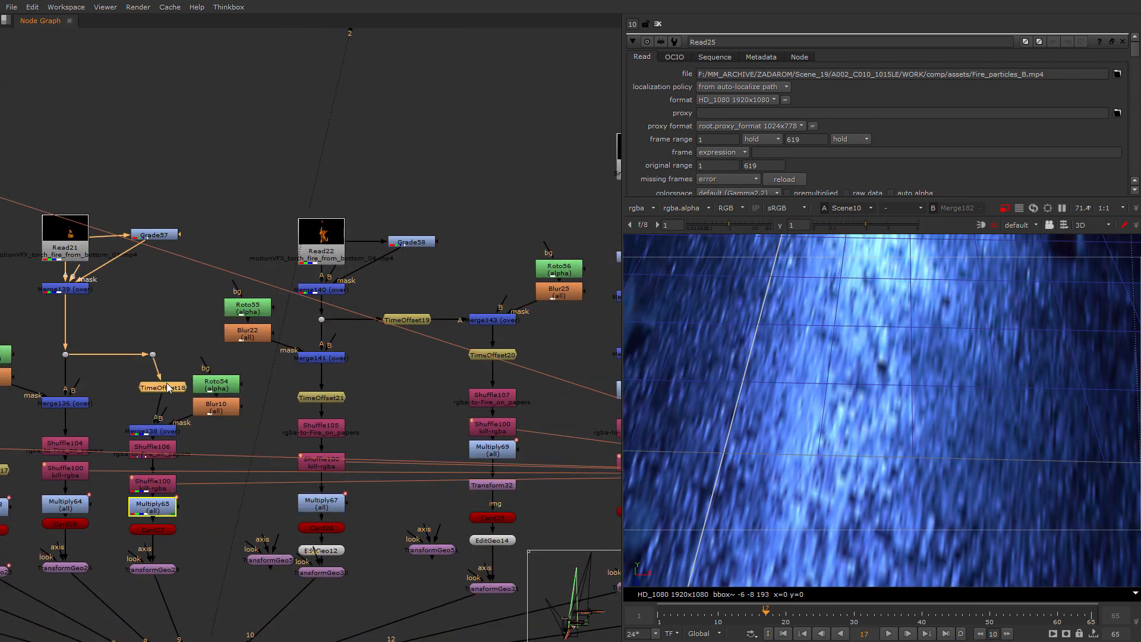
{"action": "double_click", "coordinate": [152, 393]}
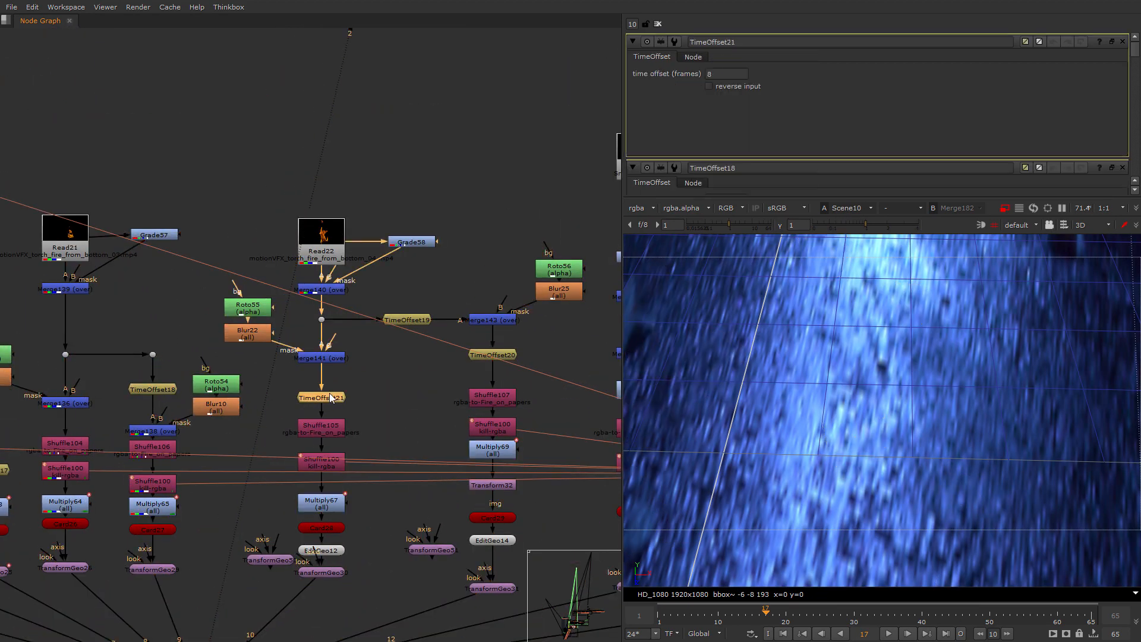
{"action": "key", "text": "1"}
Find Read1 near the end of the graph and load Scene_19_shot_004_FINAL.mov in the viewer, enlarged on the cracks.
{"action": "scroll", "coordinate": [265, 516], "scroll_direction": "down", "scroll_amount": 10}
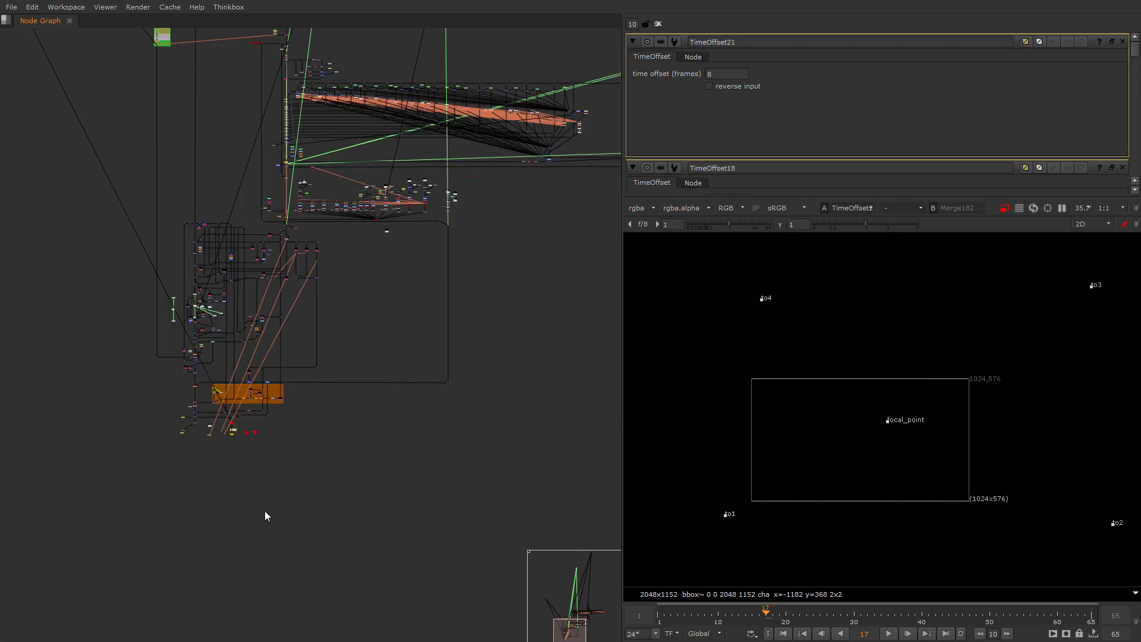
{"action": "middle_click_drag", "start_coordinate": [265, 516], "coordinate": [339, 340]}
{"action": "scroll", "coordinate": [296, 258], "scroll_direction": "up", "scroll_amount": 11}
{"action": "middle_click_drag", "start_coordinate": [258, 163], "coordinate": [349, 321]}
{"action": "scroll", "coordinate": [208, 323], "scroll_direction": "up", "scroll_amount": 3}
{"action": "left_click", "coordinate": [208, 323]}
{"action": "key", "text": "1"}
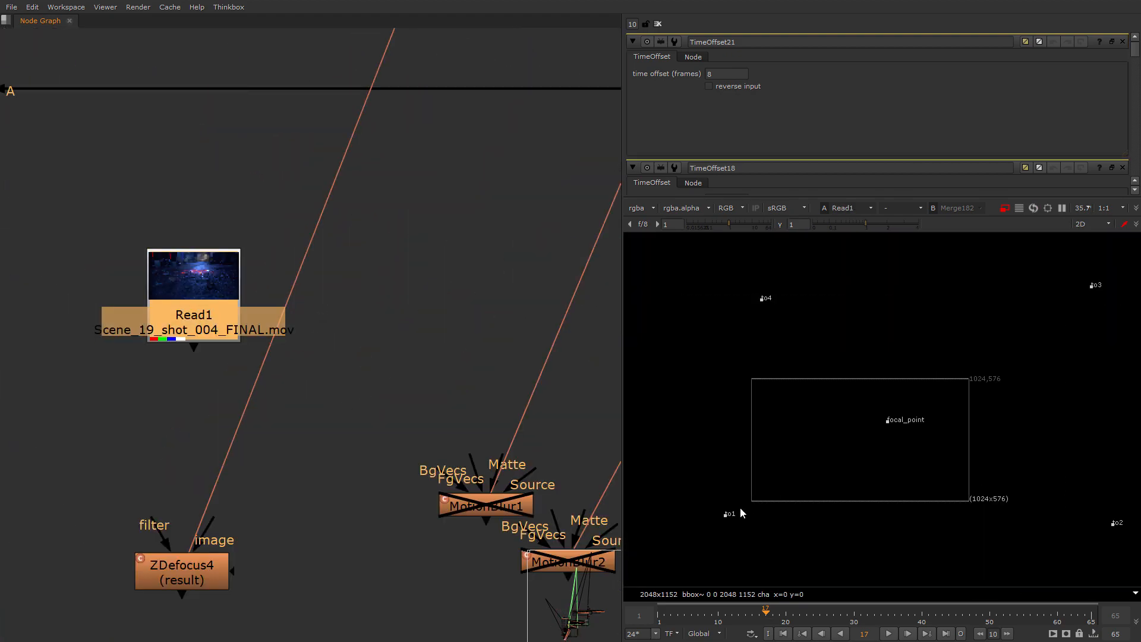
{"action": "scroll", "coordinate": [905, 467], "scroll_direction": "up", "scroll_amount": 10}
{"action": "middle_click_drag", "start_coordinate": [850, 493], "coordinate": [942, 641]}
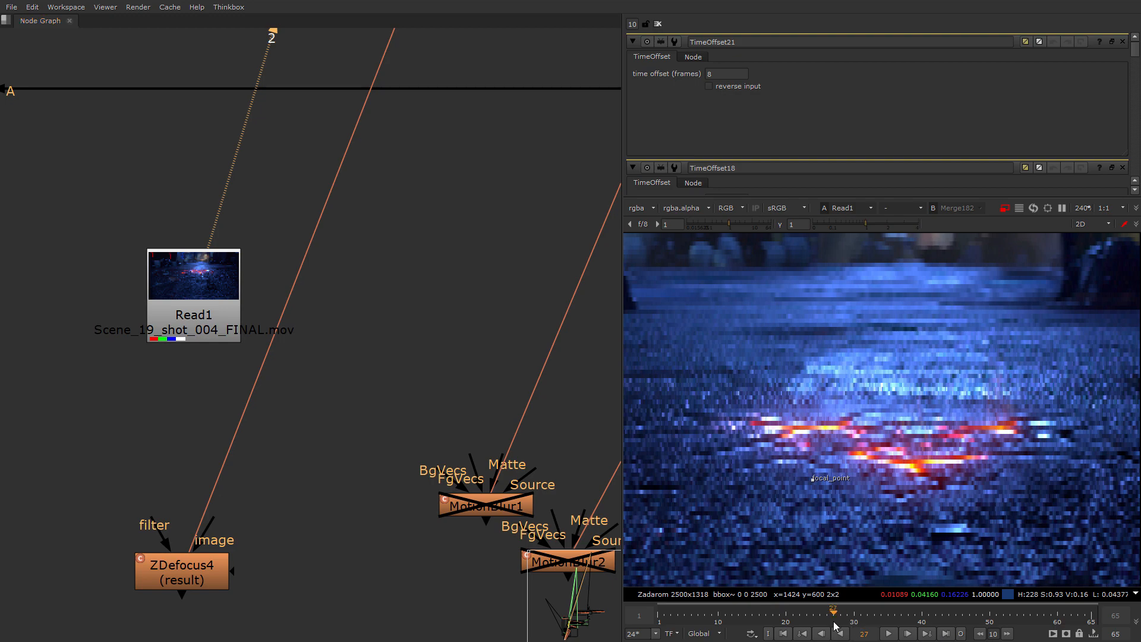
Scrub the final shot back to the first small cracks and forward to its end to review the animation.
{"action": "mouse_move", "coordinate": [834, 621]}
{"action": "left_mouse_down"}
{"action": "mouse_move", "coordinate": [971, 634]}
{"action": "mouse_move", "coordinate": [832, 633]}
{"action": "left_mouse_up"}
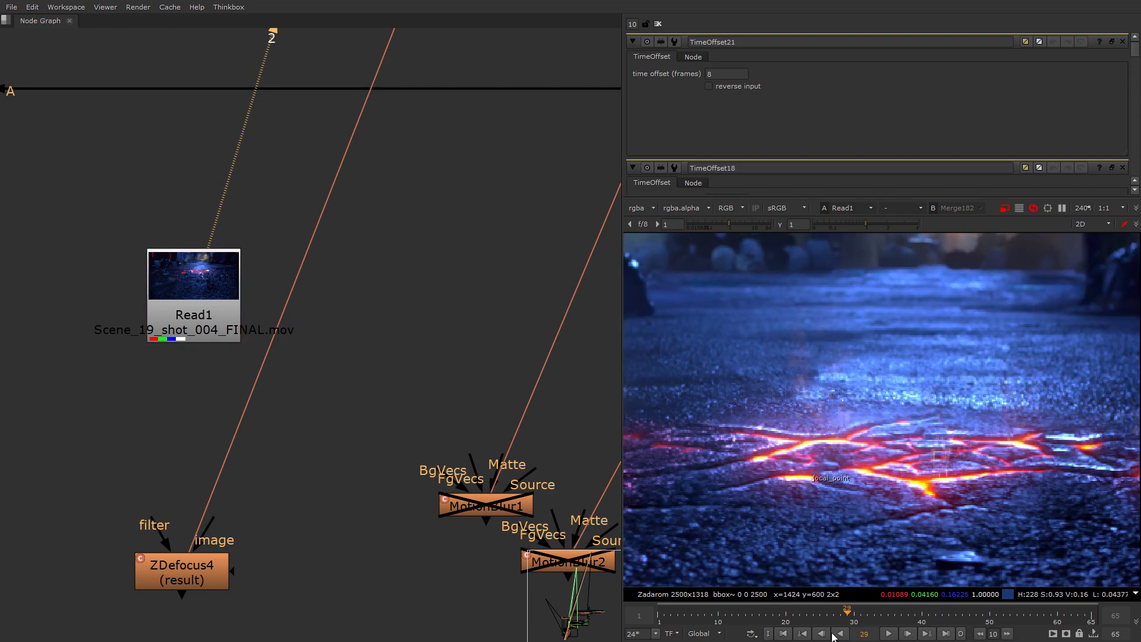
{"action": "left_click", "coordinate": [838, 633]}
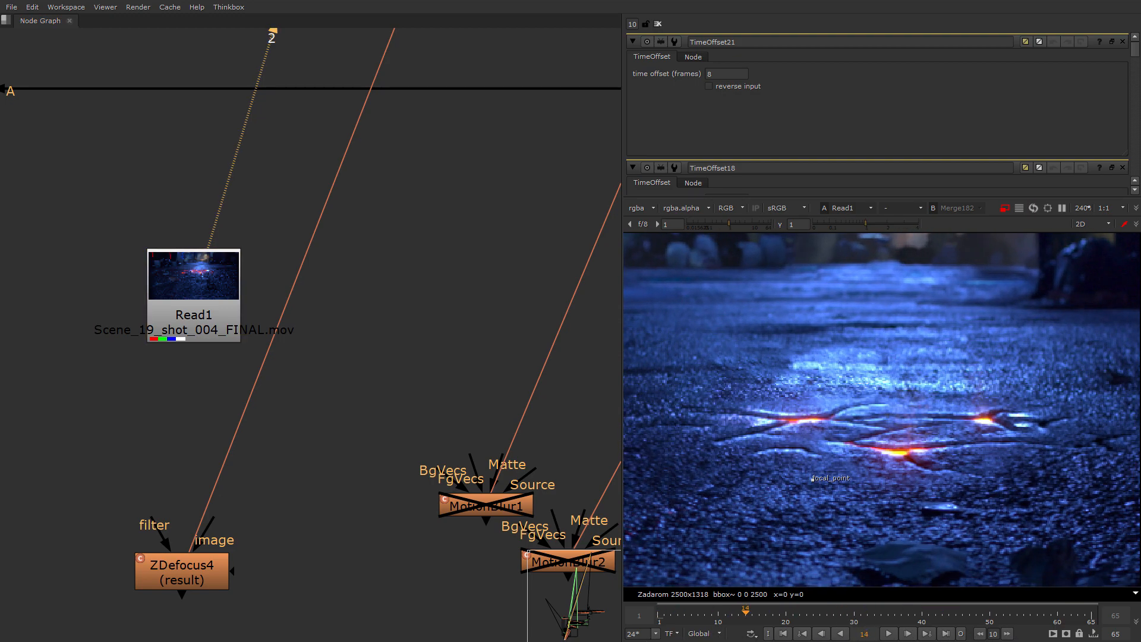
{"action": "left_click_drag", "start_coordinate": [747, 632], "coordinate": [912, 618]}
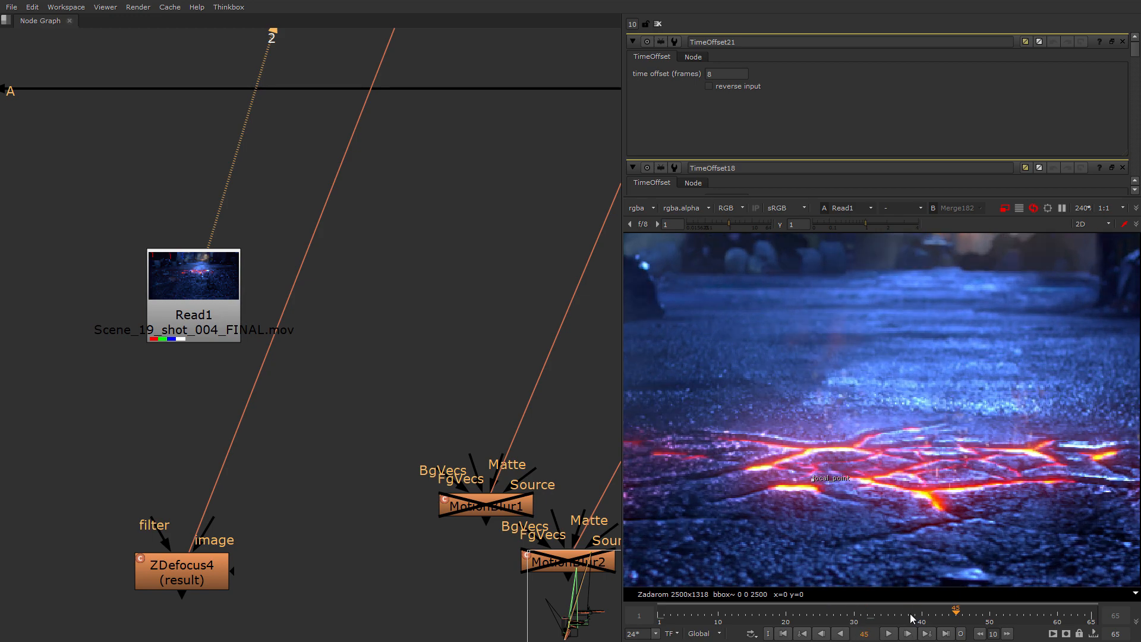
{"action": "middle_click_drag", "start_coordinate": [650, 528], "coordinate": [843, 492]}
{"action": "left_click_drag", "start_coordinate": [911, 613], "coordinate": [1038, 615]}
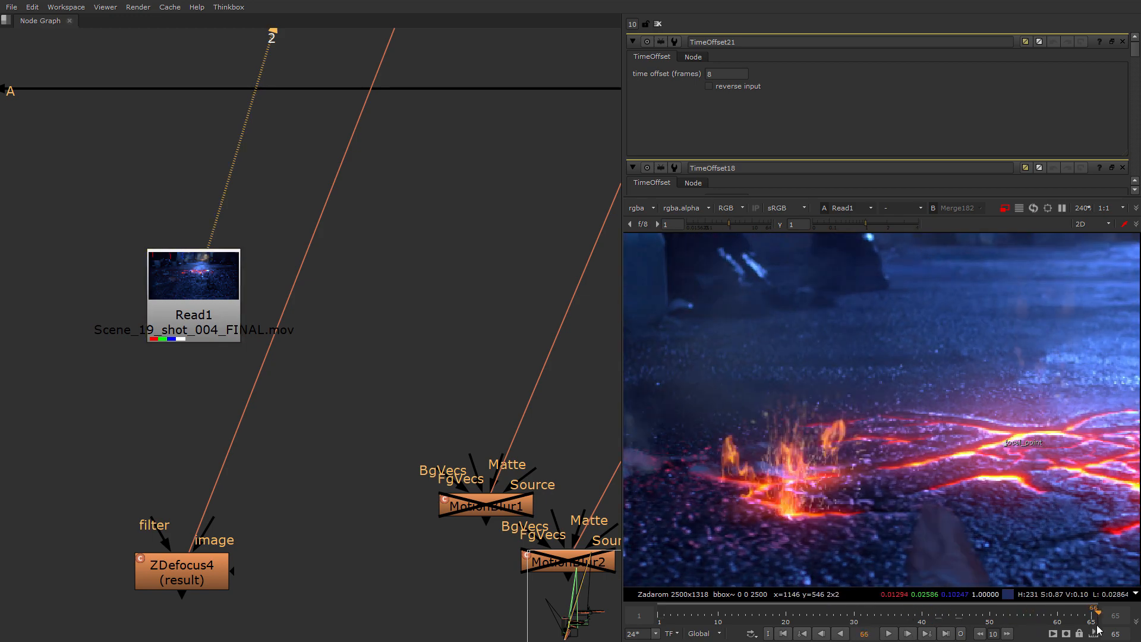
Examine the burning paper, flames and sparks of the final shot at closer and wider views.
{"action": "scroll", "coordinate": [502, 402], "scroll_direction": "down", "scroll_amount": 5}
{"action": "scroll", "coordinate": [749, 493], "scroll_direction": "down", "scroll_amount": 4}
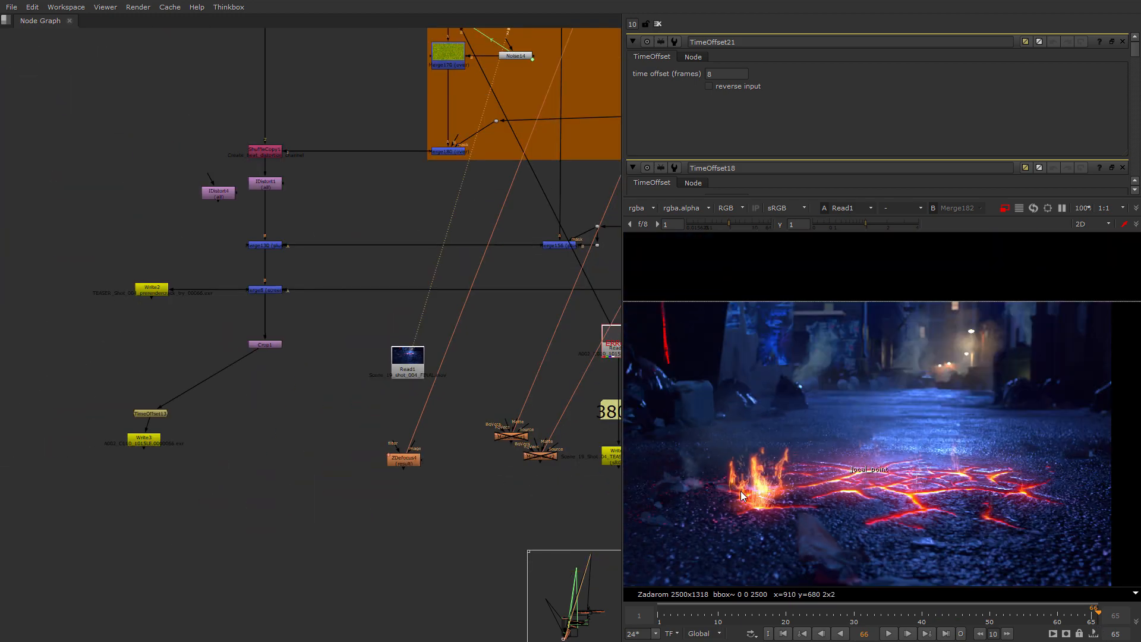
{"action": "scroll", "coordinate": [828, 466], "scroll_direction": "up", "scroll_amount": 4}
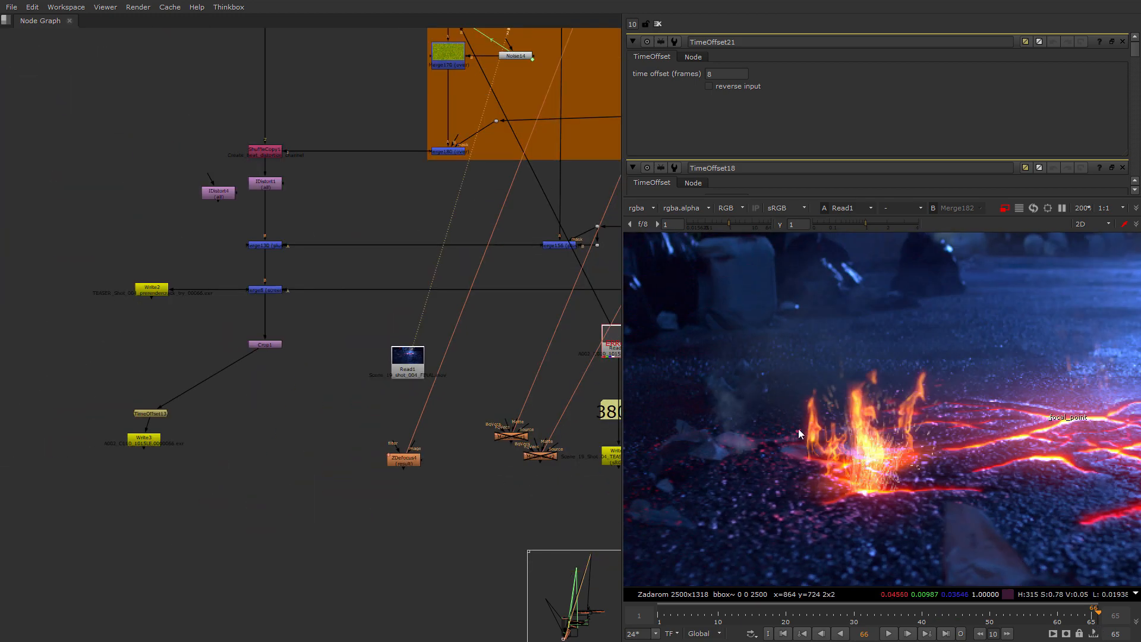
{"action": "scroll", "coordinate": [306, 239], "scroll_direction": "down", "scroll_amount": 5}
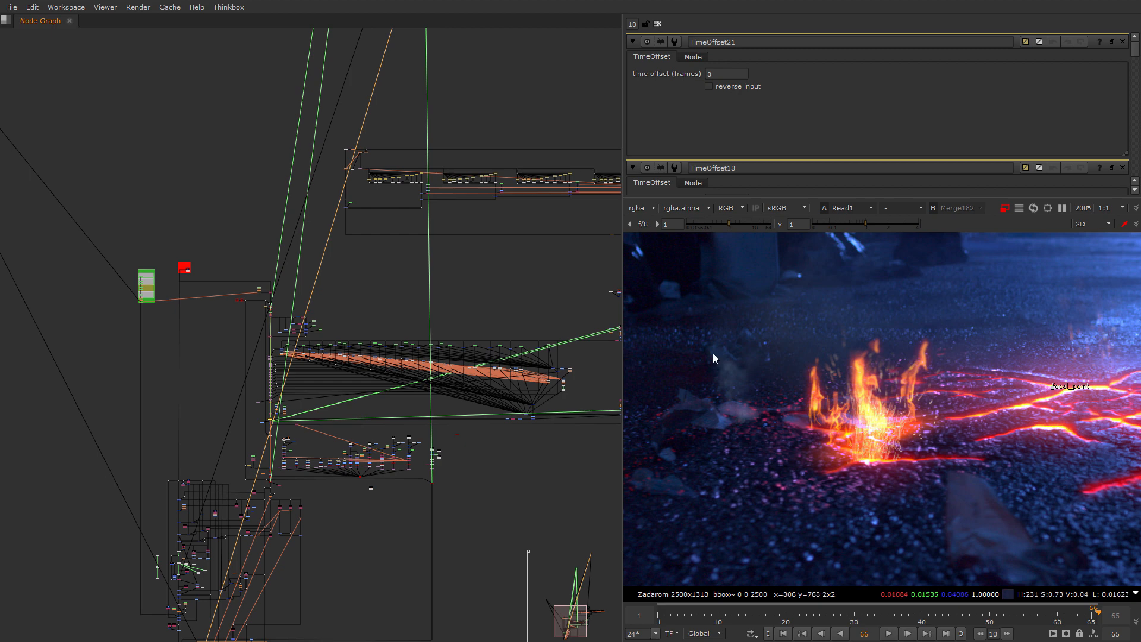
{"action": "scroll", "coordinate": [482, 358], "scroll_direction": "up", "scroll_amount": 10}
{"action": "scroll", "coordinate": [778, 406], "scroll_direction": "up", "scroll_amount": 3}
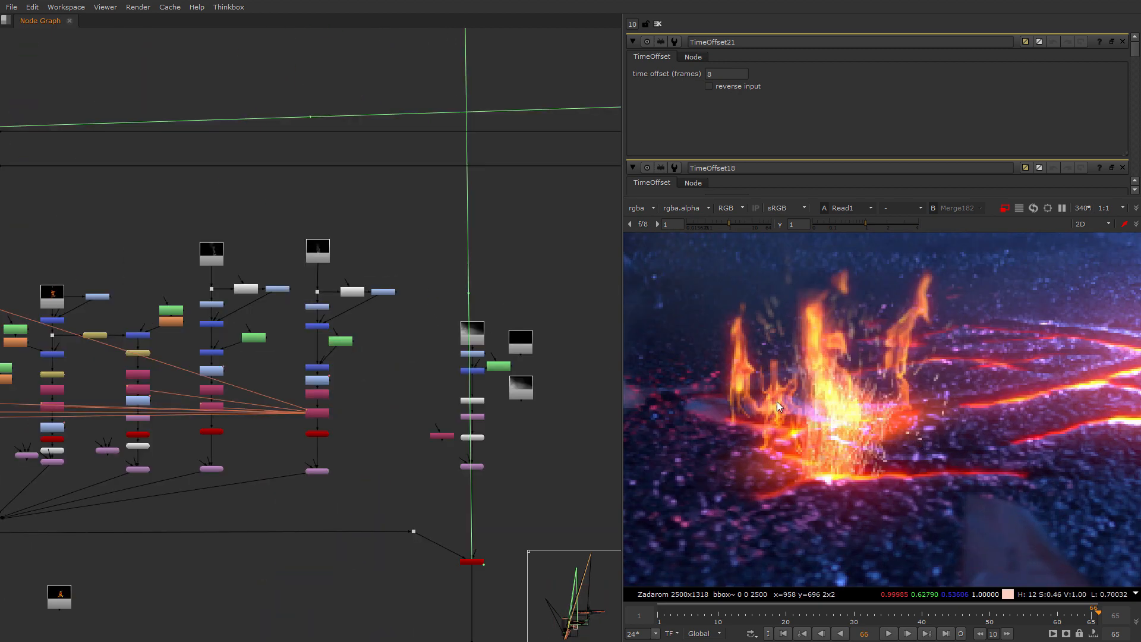
Load the atmosphere branch's scanline render in the viewer and open the settings of Read19, the Atmosphere_06 (2).mov footage.
{"action": "scroll", "coordinate": [491, 519], "scroll_direction": "up", "scroll_amount": 4}
{"action": "middle_click_drag", "start_coordinate": [498, 496], "coordinate": [435, 333]}
{"action": "key", "text": "2"}
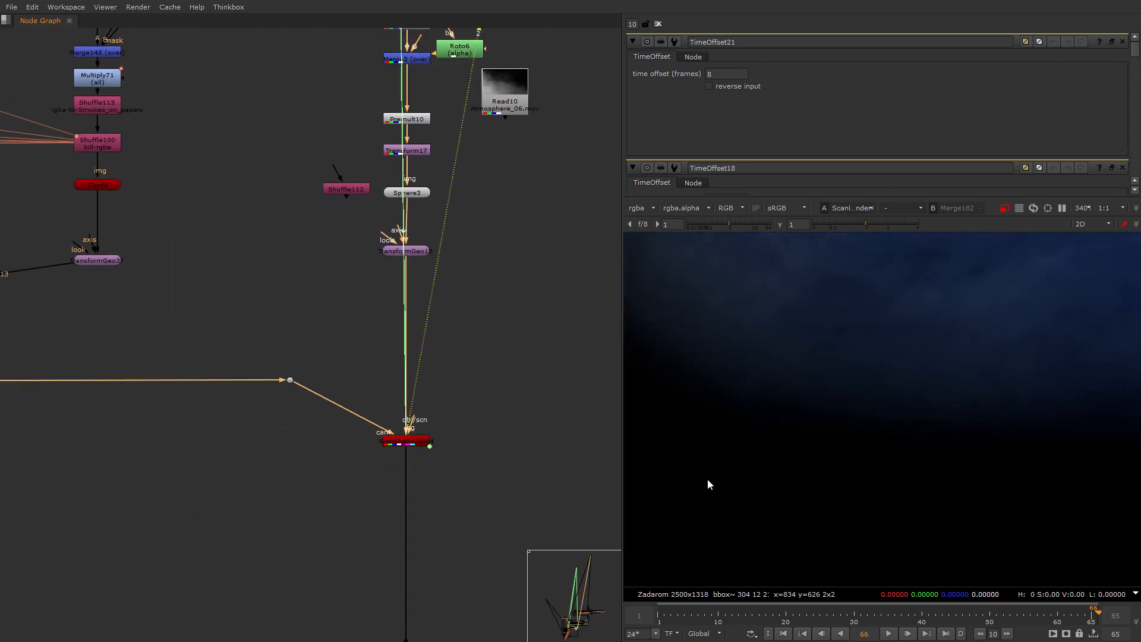
{"action": "scroll", "coordinate": [918, 507], "scroll_direction": "down", "scroll_amount": 4}
{"action": "middle_click_drag", "start_coordinate": [411, 193], "coordinate": [452, 446]}
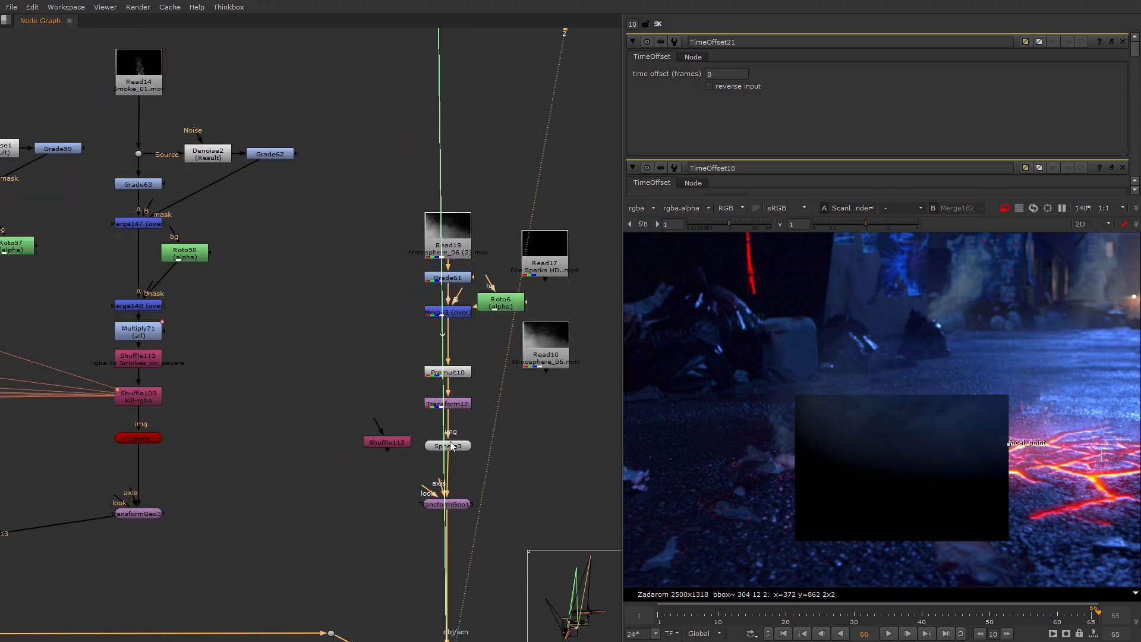
{"action": "scroll", "coordinate": [437, 278], "scroll_direction": "up", "scroll_amount": 3}
{"action": "double_click", "coordinate": [454, 219]}
{"action": "middle_click_drag", "start_coordinate": [600, 270], "coordinate": [402, 285]}
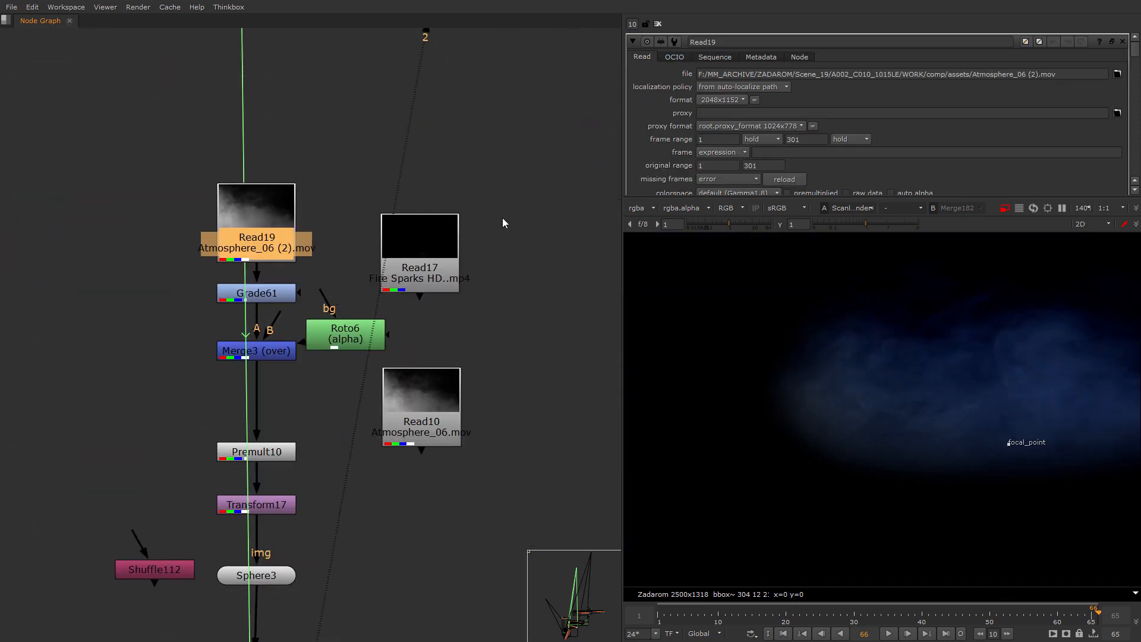
Open the settings of Roto6, the mask of the atmosphere branch, and follow the branch downstream.
{"action": "left_click_drag", "start_coordinate": [499, 169], "coordinate": [375, 491]}
{"action": "key", "text": "d"}
{"action": "double_click", "coordinate": [344, 335]}
{"action": "middle_click_drag", "start_coordinate": [356, 501], "coordinate": [447, 352]}
{"action": "scroll", "coordinate": [446, 352], "scroll_direction": "down", "scroll_amount": 1}
{"action": "scroll", "coordinate": [440, 577], "scroll_direction": "down", "scroll_amount": 1}
{"action": "middle_click_drag", "start_coordinate": [440, 577], "coordinate": [457, 305]}
Find the Fire_on_papers, Smokes_on_papers and fire particle shuffles below ZDefocus4 and load Merge142, which combines them, in the viewer.
{"action": "left_click", "coordinate": [318, 516]}
{"action": "scroll", "coordinate": [318, 516], "scroll_direction": "down", "scroll_amount": 4}
{"action": "middle_click_drag", "start_coordinate": [300, 579], "coordinate": [449, 367]}
{"action": "scroll", "coordinate": [289, 507], "scroll_direction": "down", "scroll_amount": 4}
{"action": "middle_click_drag", "start_coordinate": [280, 515], "coordinate": [506, 340]}
{"action": "scroll", "coordinate": [390, 473], "scroll_direction": "down", "scroll_amount": 6}
{"action": "middle_click_drag", "start_coordinate": [289, 562], "coordinate": [460, 345]}
{"action": "scroll", "coordinate": [332, 480], "scroll_direction": "up", "scroll_amount": 2}
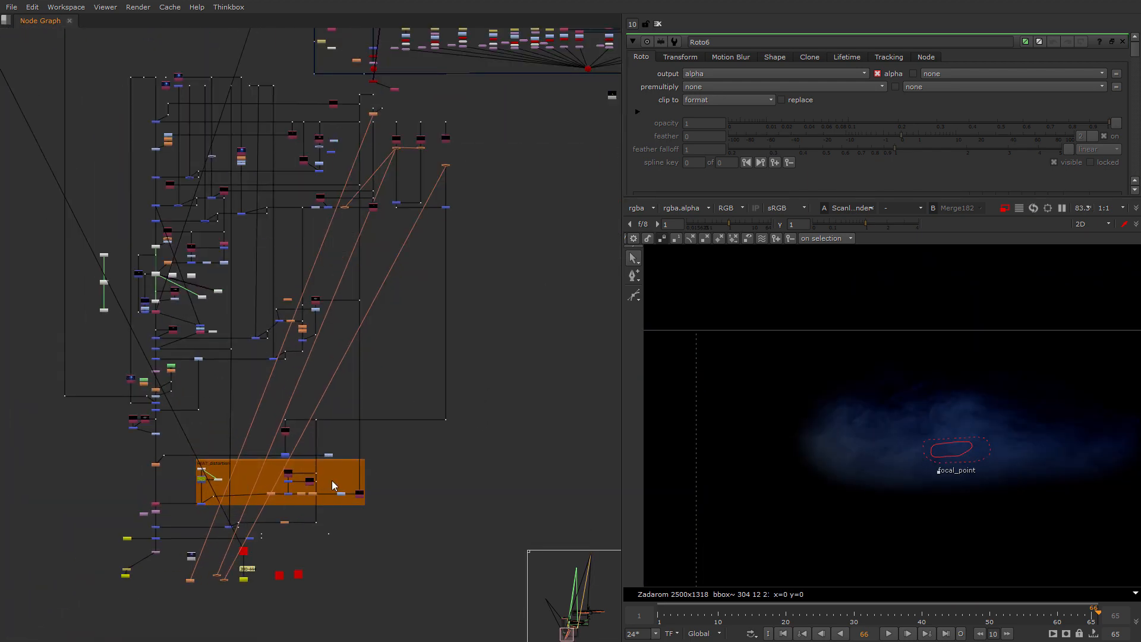
{"action": "scroll", "coordinate": [506, 429], "scroll_direction": "up", "scroll_amount": 4}
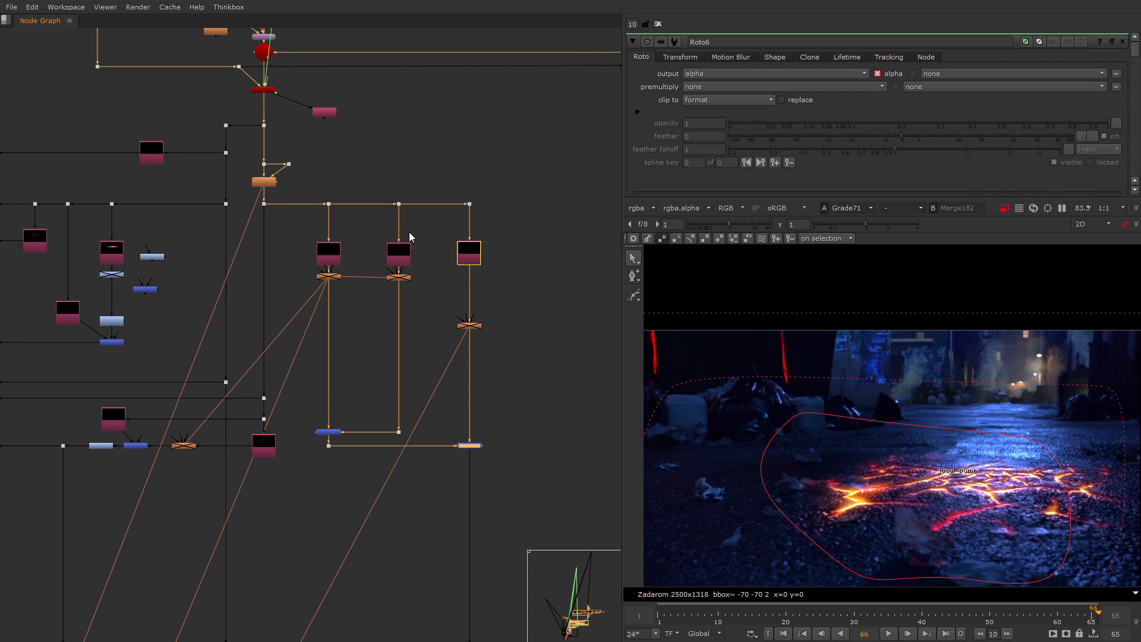
{"action": "scroll", "coordinate": [408, 232], "scroll_direction": "up", "scroll_amount": 3}
{"action": "left_click", "coordinate": [390, 260]}
{"action": "key", "text": "1"}
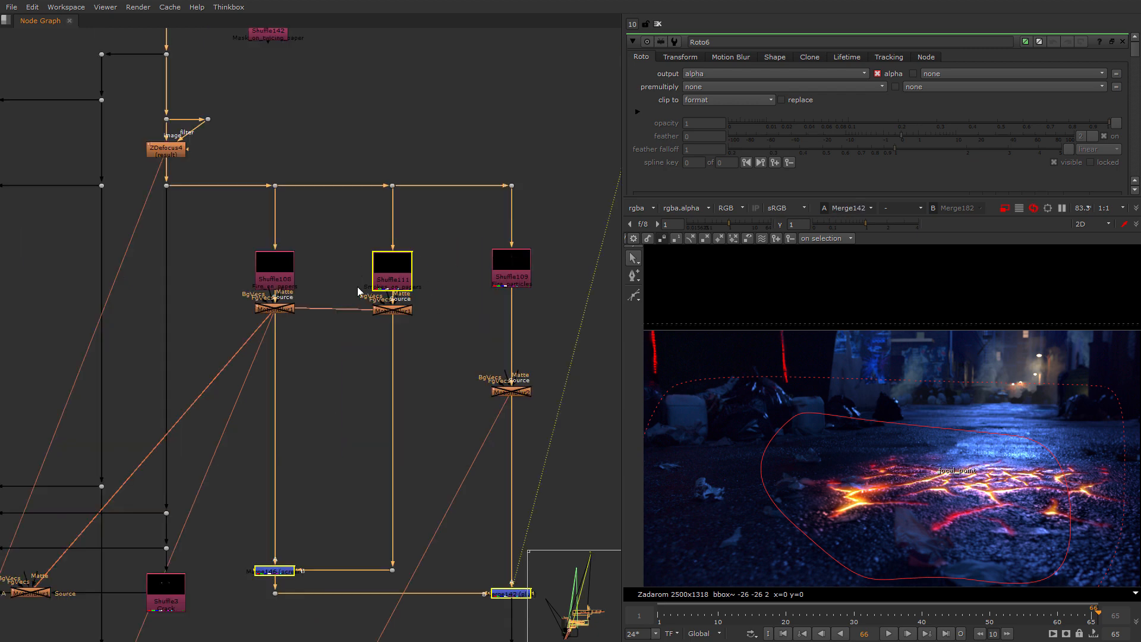
{"action": "scroll", "coordinate": [358, 286], "scroll_direction": "up", "scroll_amount": 3}
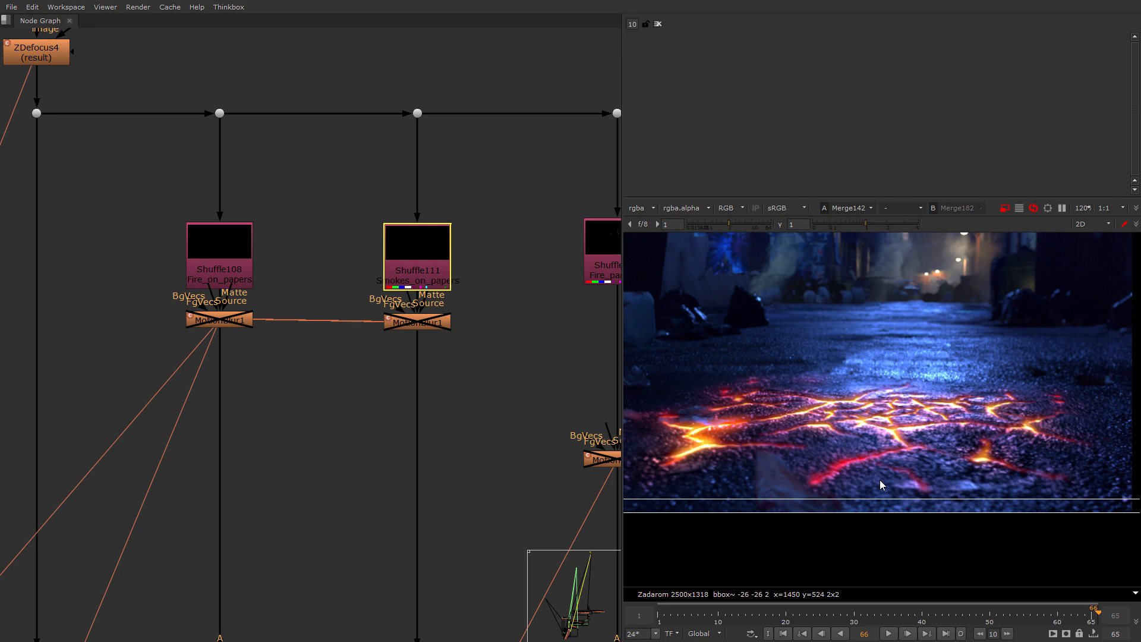
Go to the HEAT_distortion backdrop and load Merge135, where its fire and smoke mask branches meet, in the viewer.
{"action": "scroll", "coordinate": [443, 395], "scroll_direction": "down", "scroll_amount": 5}
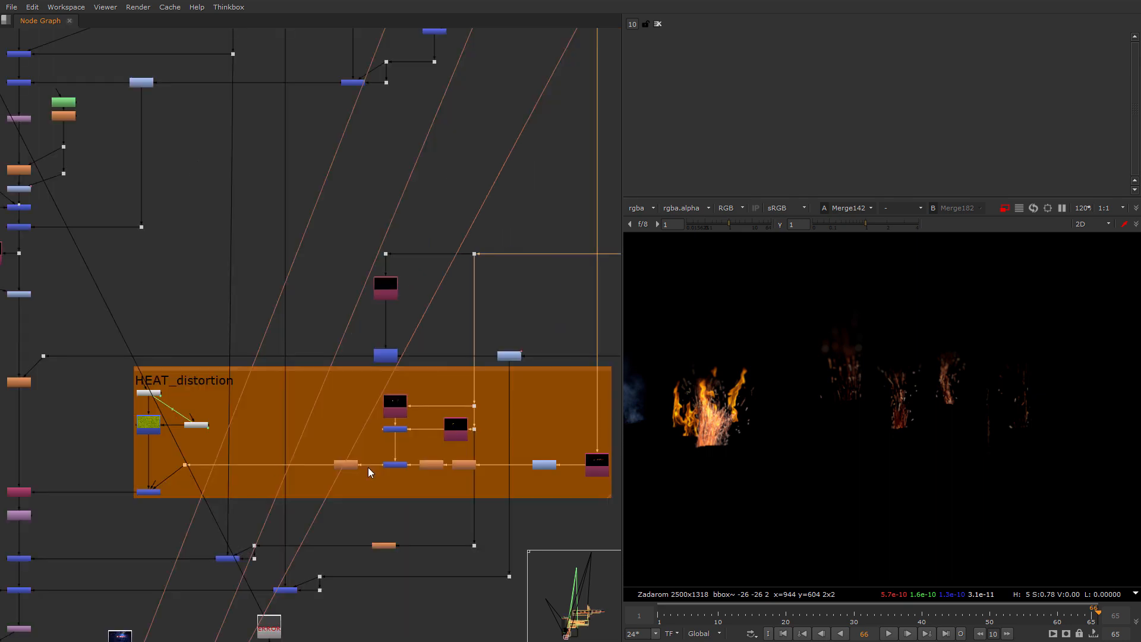
{"action": "left_click_drag", "start_coordinate": [364, 480], "coordinate": [412, 453]}
{"action": "key", "text": "1"}
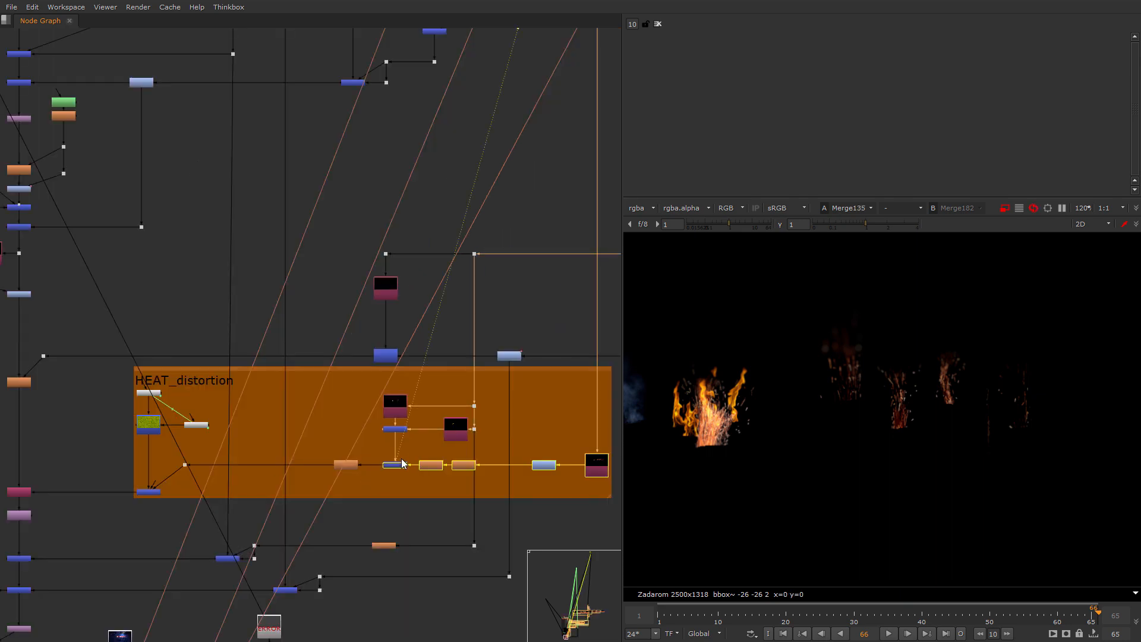
{"action": "scroll", "coordinate": [104, 532], "scroll_direction": "up", "scroll_amount": 3}
Load Merge180, the masked noise of the HEAT_distortion group, in the viewer and scrub to frame 45.
{"action": "left_click_drag", "start_coordinate": [135, 507], "coordinate": [230, 452]}
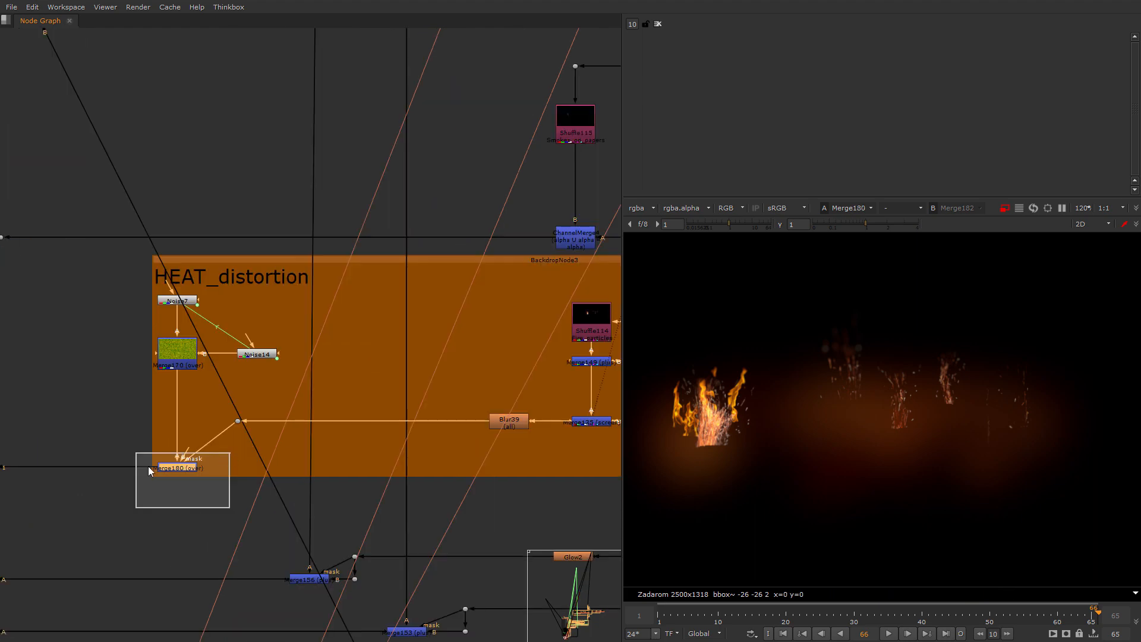
{"action": "key", "text": "1"}
{"action": "middle_click_drag", "start_coordinate": [148, 466], "coordinate": [388, 437]}
{"action": "scroll", "coordinate": [387, 437], "scroll_direction": "down", "scroll_amount": 1}
{"action": "left_click_drag", "start_coordinate": [827, 621], "coordinate": [956, 624]}
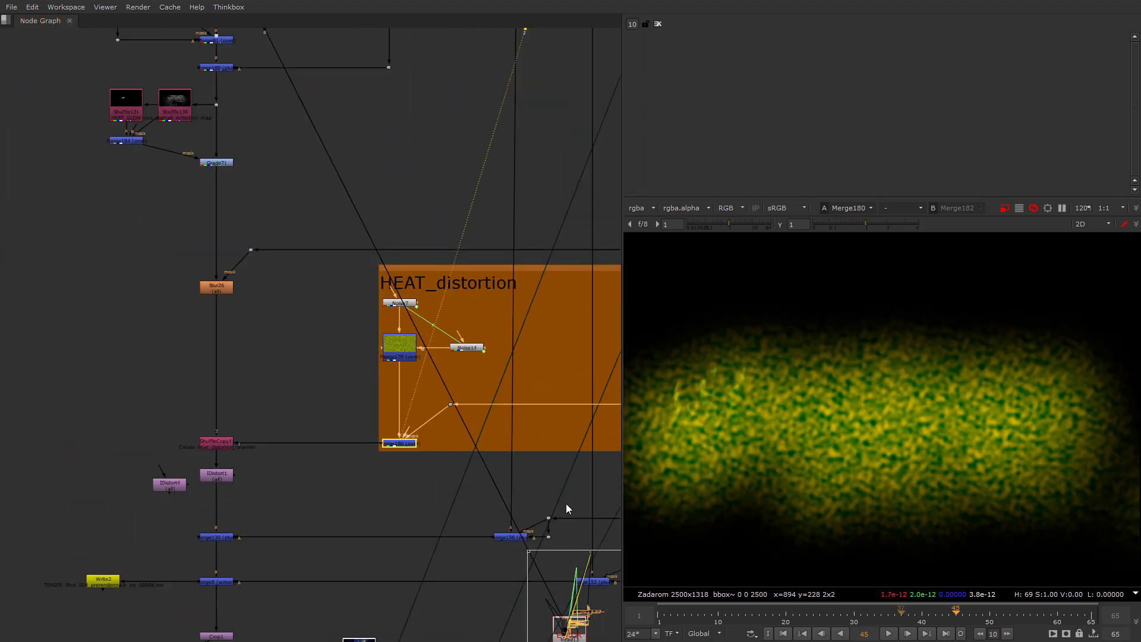
Follow the distortion noise into the main branch and load ShuffleCopy11 and IDistort1 in the viewer.
{"action": "left_click", "coordinate": [396, 349]}
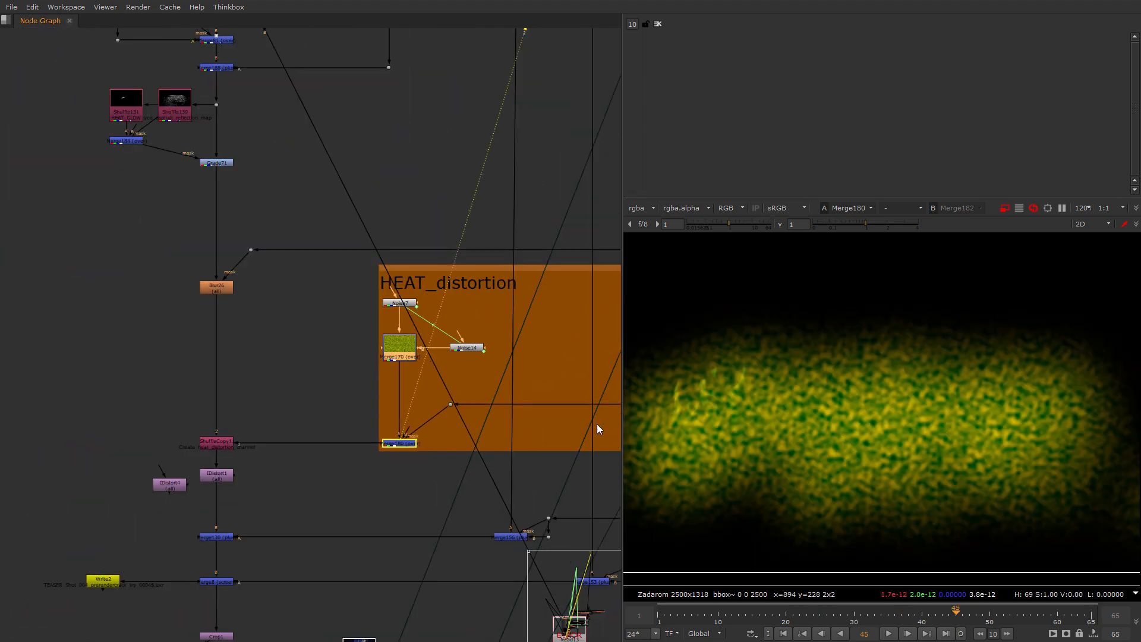
{"action": "scroll", "coordinate": [413, 369], "scroll_direction": "up", "scroll_amount": 3}
{"action": "middle_click_drag", "start_coordinate": [412, 368], "coordinate": [548, 314]}
{"action": "left_click", "coordinate": [217, 443]}
{"action": "key", "text": "1"}
{"action": "left_click", "coordinate": [217, 496]}
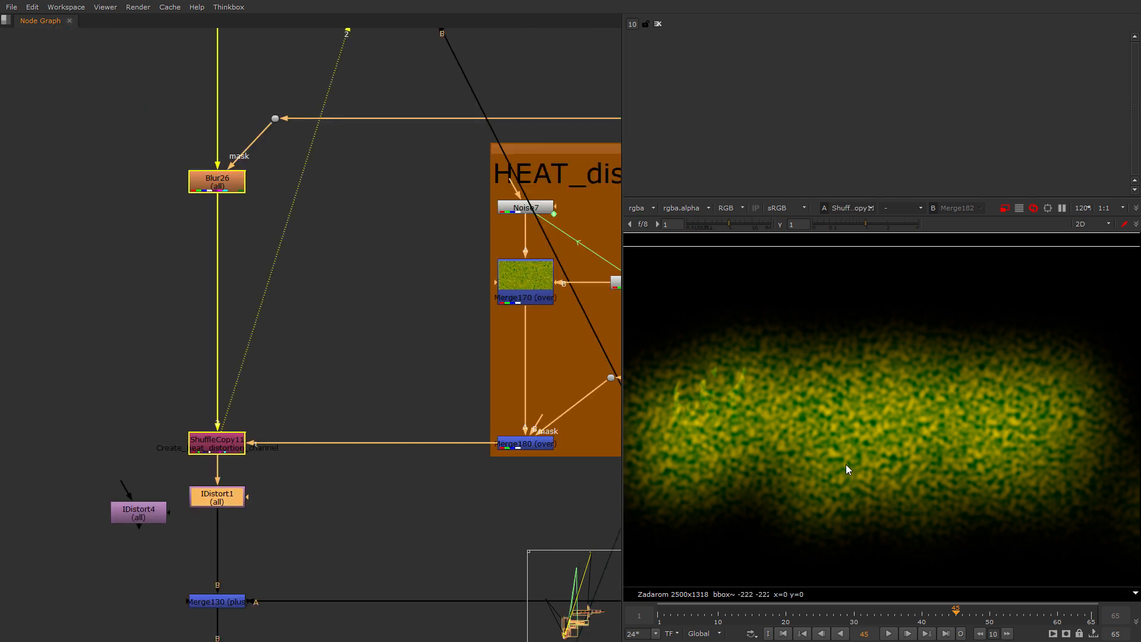
{"action": "key", "text": "1"}
Trace the main branch up to the BumpBoss nodes and load Merge160, masked by the BUMP_affect_channel, in the viewer.
{"action": "scroll", "coordinate": [203, 373], "scroll_direction": "down", "scroll_amount": 3}
{"action": "middle_click_drag", "start_coordinate": [203, 373], "coordinate": [165, 503]}
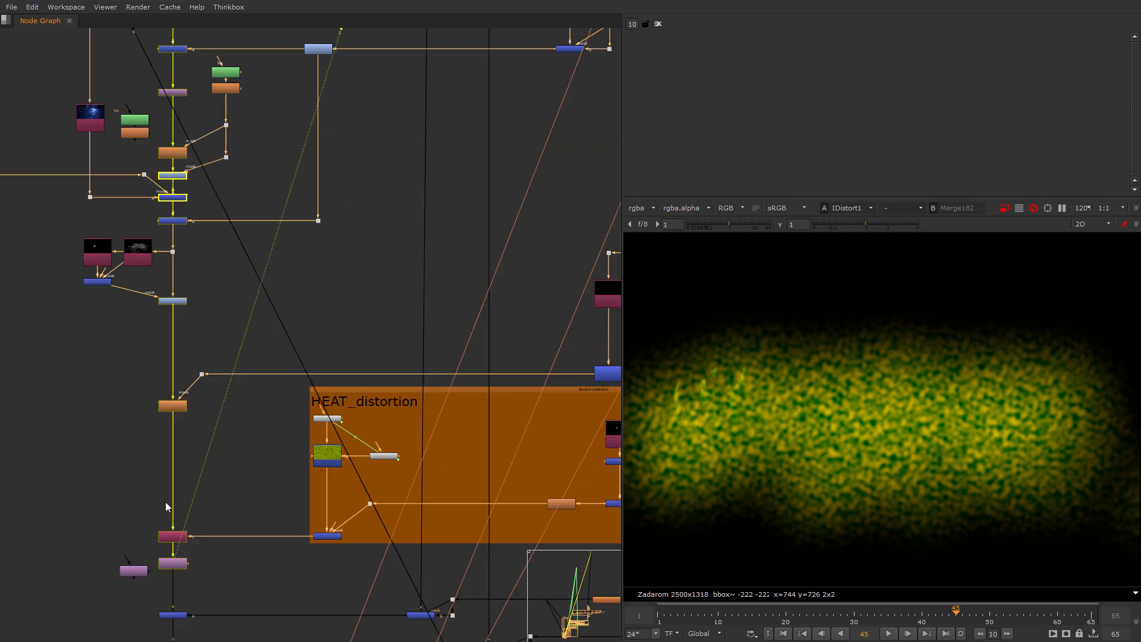
{"action": "scroll", "coordinate": [166, 500], "scroll_direction": "down", "scroll_amount": 4}
{"action": "middle_click_drag", "start_coordinate": [231, 297], "coordinate": [324, 503]}
{"action": "scroll", "coordinate": [252, 534], "scroll_direction": "up", "scroll_amount": 5}
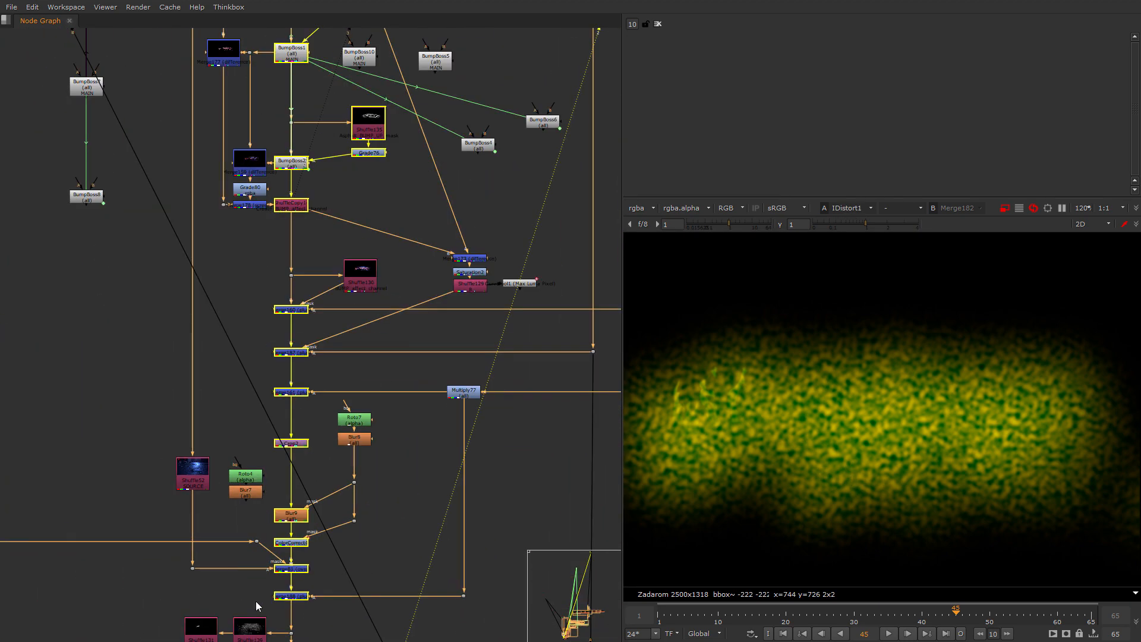
{"action": "scroll", "coordinate": [256, 601], "scroll_direction": "up", "scroll_amount": 2}
{"action": "middle_click_drag", "start_coordinate": [256, 602], "coordinate": [363, 415]}
{"action": "scroll", "coordinate": [311, 480], "scroll_direction": "up", "scroll_amount": 5}
{"action": "scroll", "coordinate": [312, 481], "scroll_direction": "down", "scroll_amount": 12}
{"action": "scroll", "coordinate": [335, 377], "scroll_direction": "up", "scroll_amount": 6}
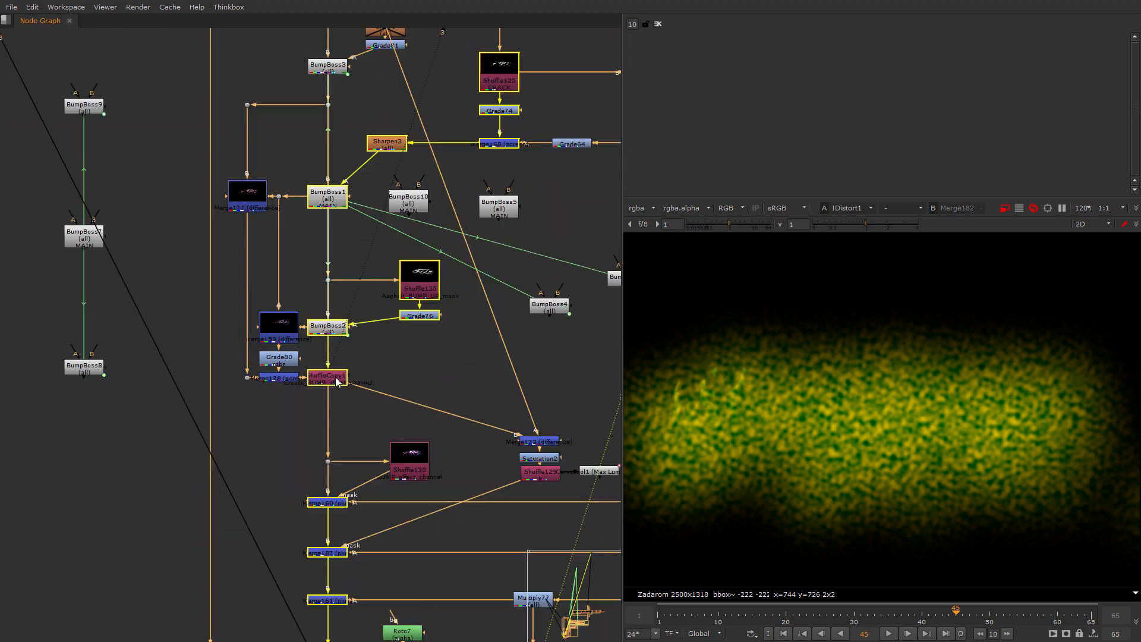
{"action": "scroll", "coordinate": [336, 381], "scroll_direction": "down", "scroll_amount": 3}
{"action": "left_click", "coordinate": [331, 419]}
{"action": "key", "text": "1"}
Trace the side branches that feed Merge160 across the node graph.
{"action": "middle_click_drag", "start_coordinate": [421, 503], "coordinate": [194, 534]}
{"action": "scroll", "coordinate": [410, 530], "scroll_direction": "down", "scroll_amount": 5}
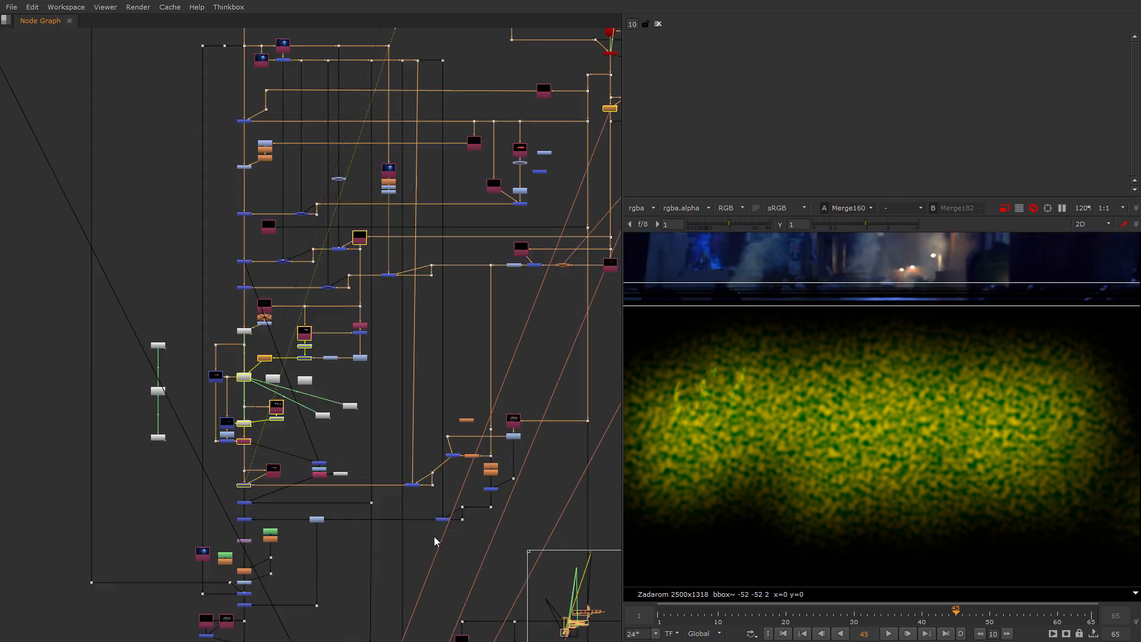
{"action": "scroll", "coordinate": [242, 491], "scroll_direction": "up", "scroll_amount": 7}
{"action": "scroll", "coordinate": [237, 501], "scroll_direction": "down", "scroll_amount": 3}
{"action": "middle_click_drag", "start_coordinate": [317, 498], "coordinate": [230, 497]}
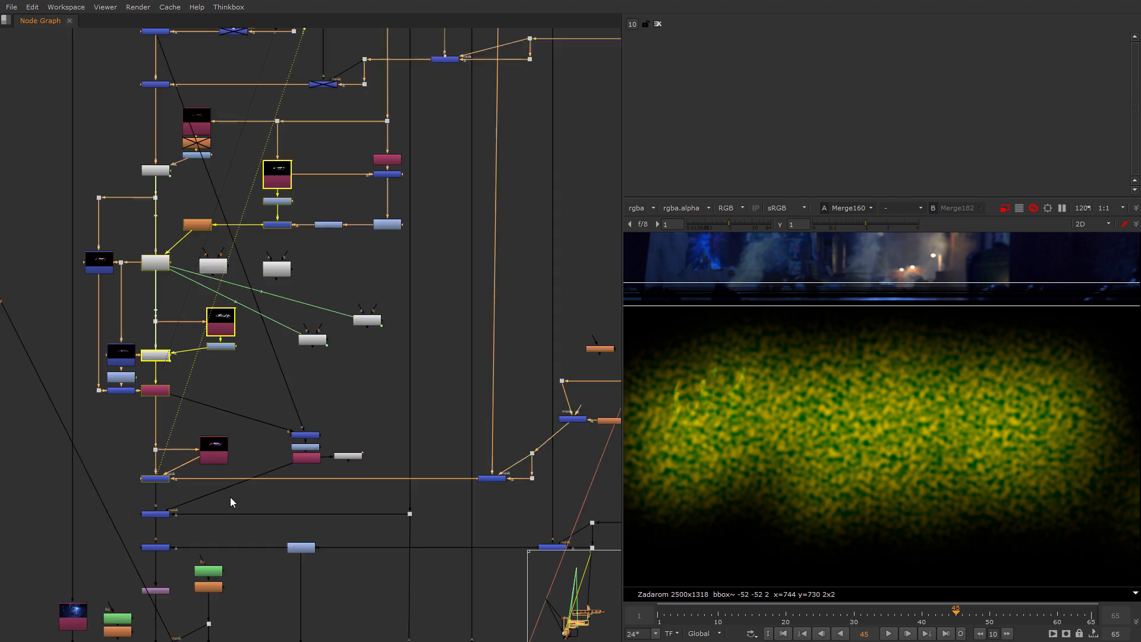
{"action": "scroll", "coordinate": [233, 496], "scroll_direction": "down", "scroll_amount": 4}
{"action": "middle_click_drag", "start_coordinate": [475, 428], "coordinate": [346, 450]}
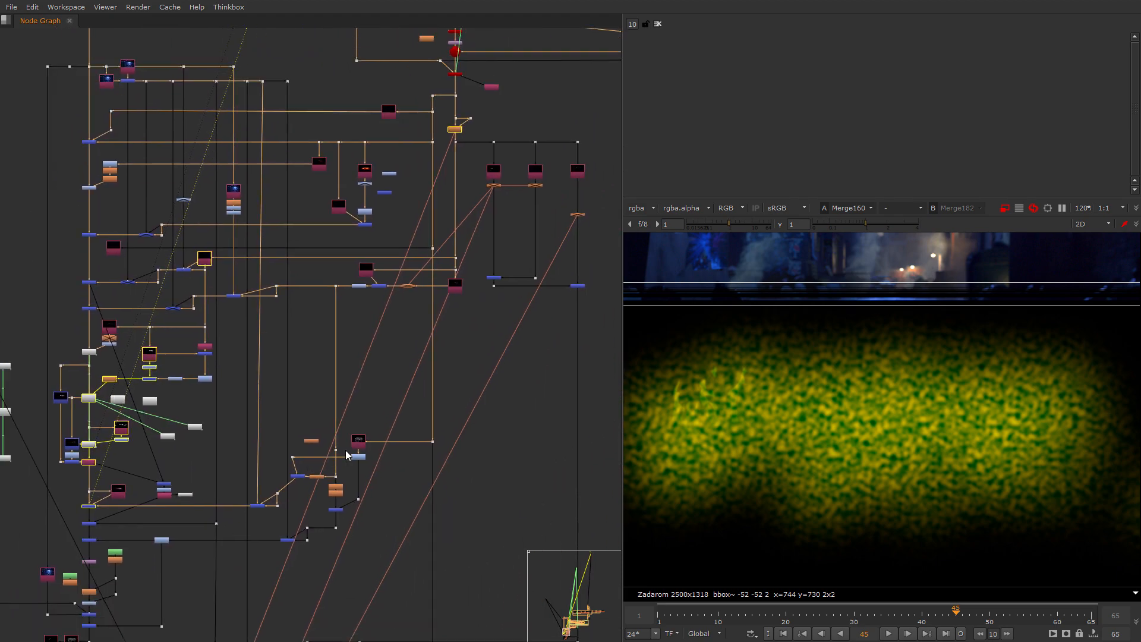
Load Merge161 in the viewer and trace the branch feeding its A input.
{"action": "scroll", "coordinate": [348, 454], "scroll_direction": "up", "scroll_amount": 10}
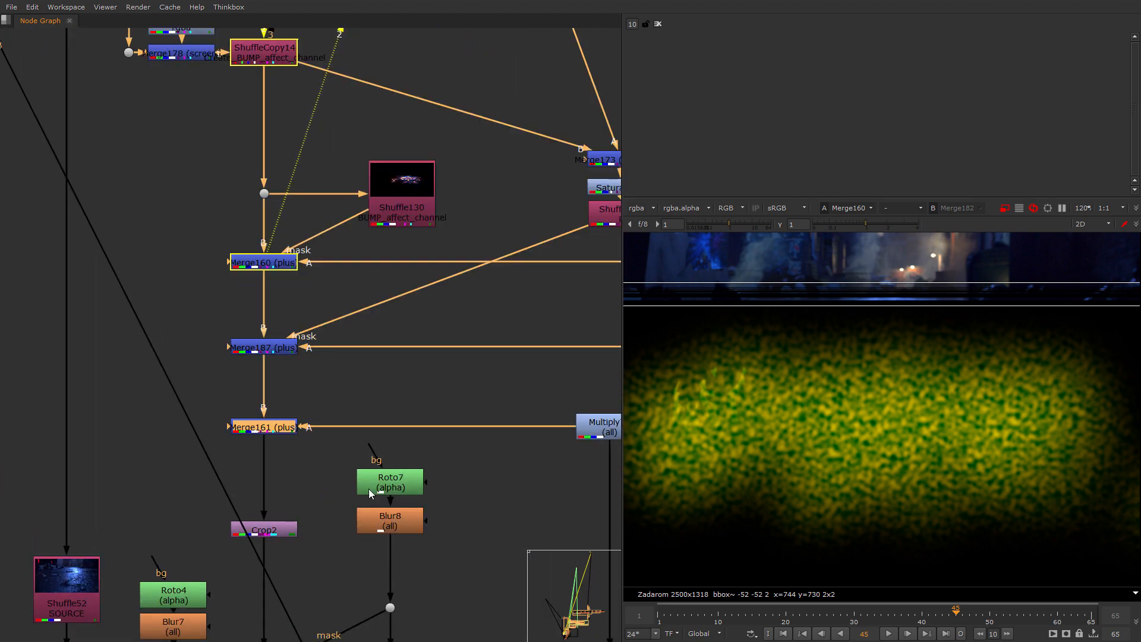
{"action": "key", "text": "1"}
{"action": "scroll", "coordinate": [242, 501], "scroll_direction": "down", "scroll_amount": 4}
{"action": "middle_click_drag", "start_coordinate": [443, 519], "coordinate": [206, 556]}
{"action": "scroll", "coordinate": [206, 556], "scroll_direction": "down", "scroll_amount": 3}
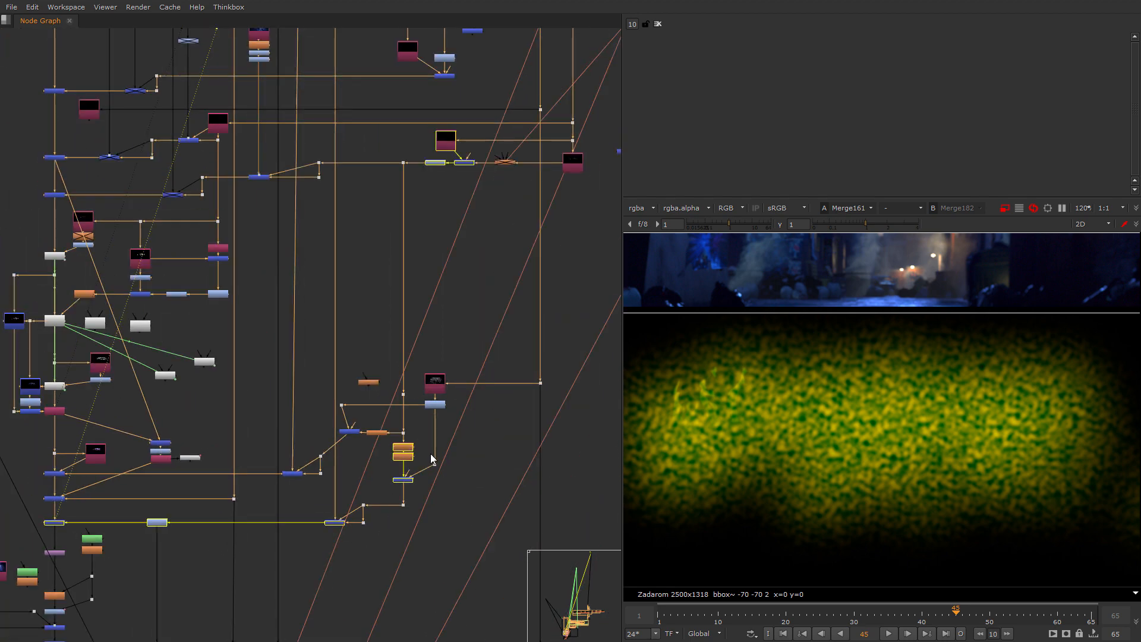
Load Crop2 and ColorCorrect4 in the viewer to compare the paper pieces before and after the color correction.
{"action": "scroll", "coordinate": [426, 459], "scroll_direction": "up", "scroll_amount": 7}
{"action": "scroll", "coordinate": [404, 476], "scroll_direction": "down", "scroll_amount": 9}
{"action": "scroll", "coordinate": [201, 487], "scroll_direction": "up", "scroll_amount": 4}
{"action": "middle_click_drag", "start_coordinate": [200, 479], "coordinate": [359, 412]}
{"action": "scroll", "coordinate": [358, 411], "scroll_direction": "up", "scroll_amount": 7}
{"action": "left_click", "coordinate": [349, 381]}
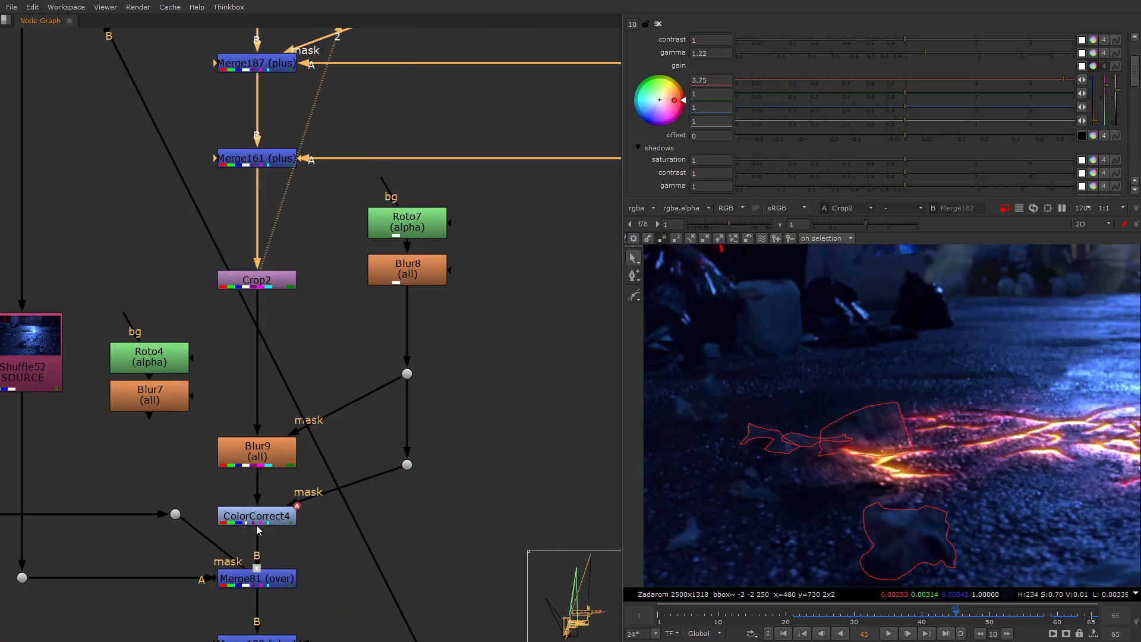
{"action": "left_click", "coordinate": [258, 520]}
{"action": "key", "text": "1"}
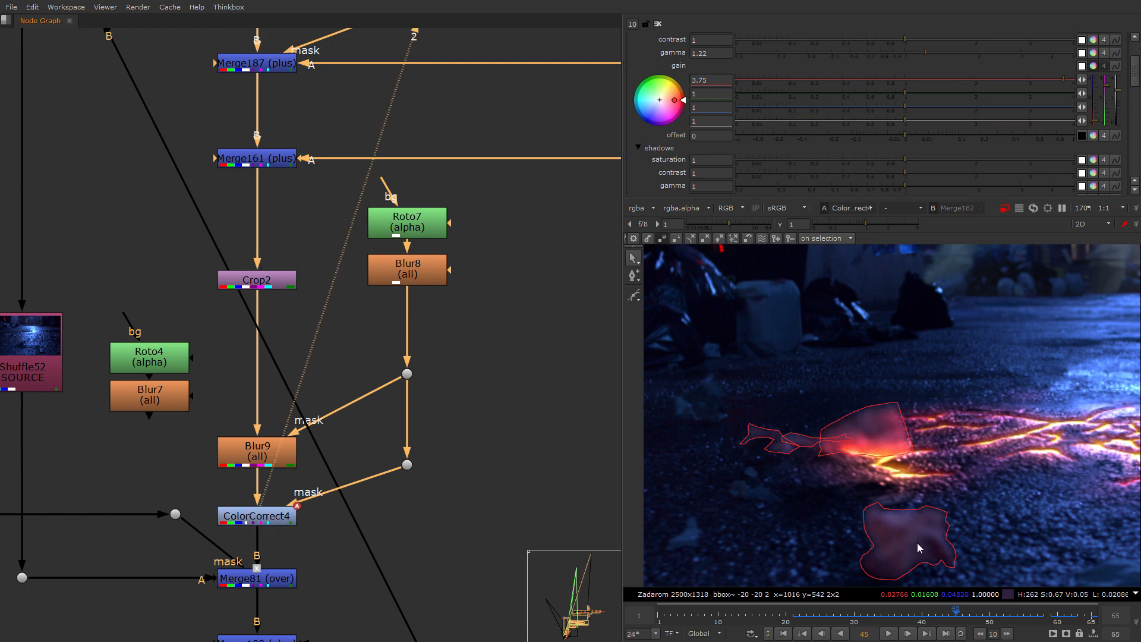
Open the settings of Roto7, the paper mask, and review ColorCorrect4's result over the wider frame.
{"action": "middle_click_drag", "start_coordinate": [406, 240], "coordinate": [450, 187]}
{"action": "double_click", "coordinate": [450, 185]}
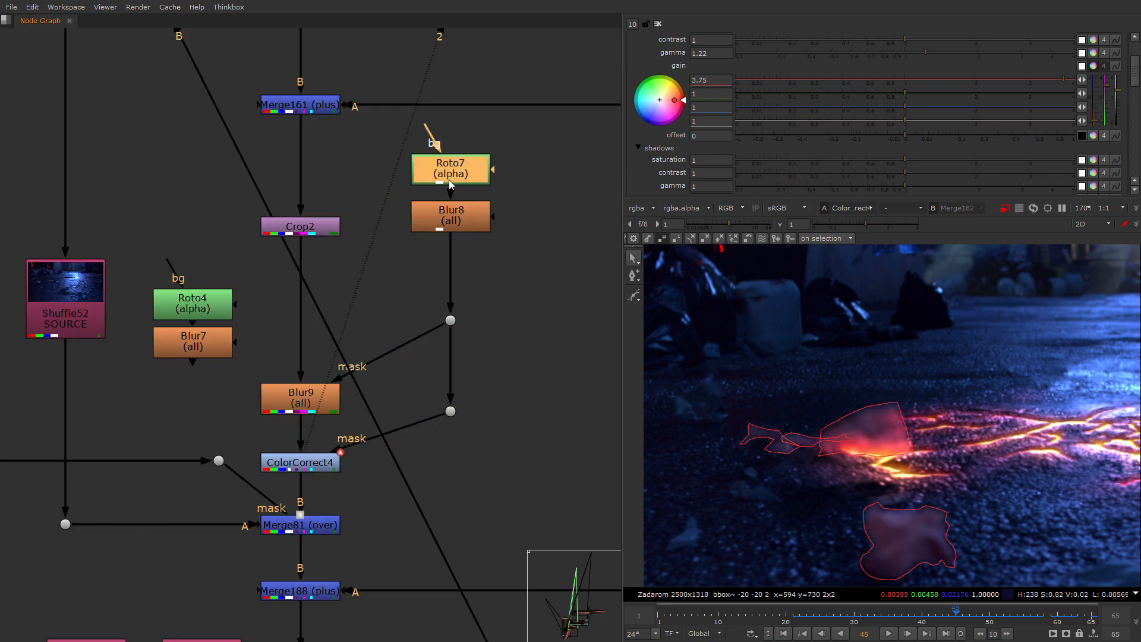
{"action": "key", "text": "1"}
{"action": "left_click", "coordinate": [300, 468]}
{"action": "key", "text": "1"}
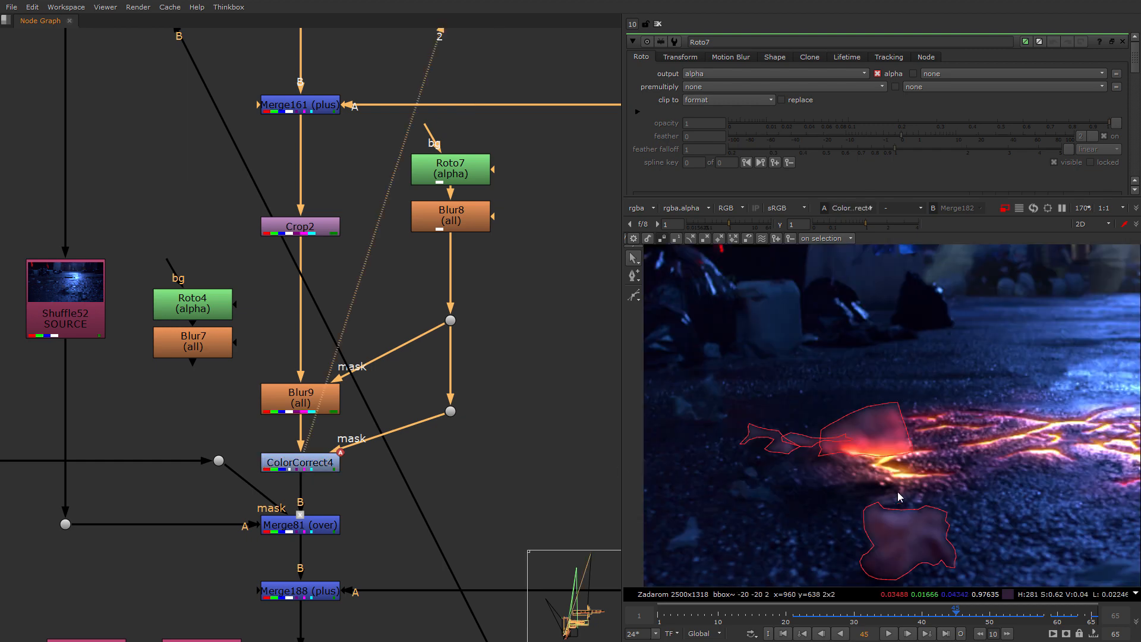
{"action": "scroll", "coordinate": [832, 489], "scroll_direction": "down", "scroll_amount": 3}
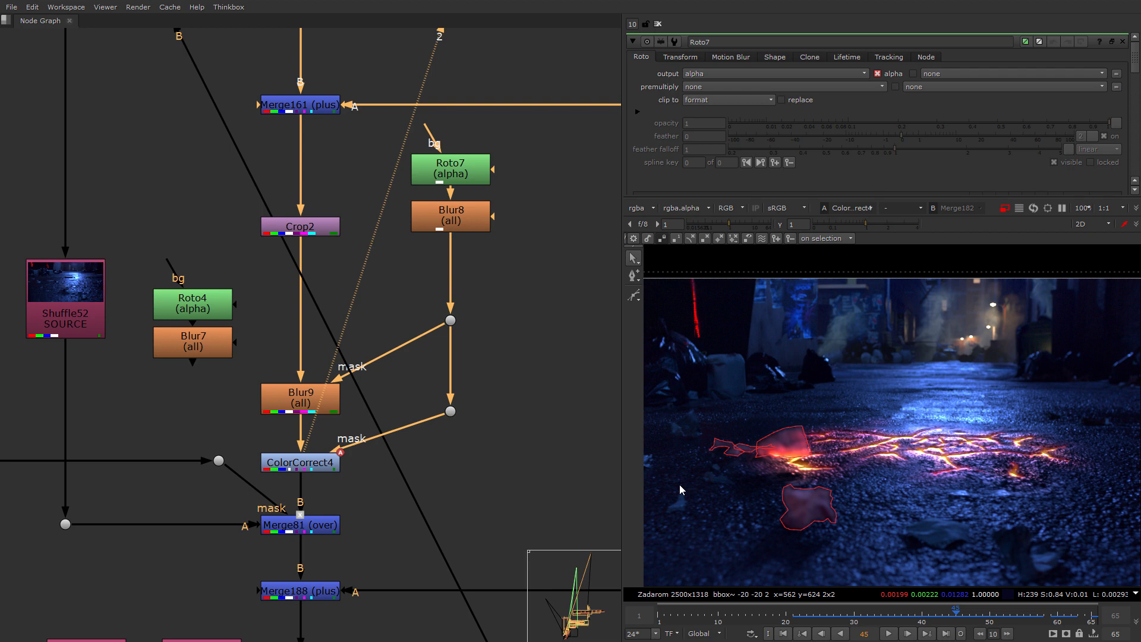
Open the Merge81 settings and inspect the source plate that feeds it through Dot14.
{"action": "middle_click_drag", "start_coordinate": [314, 544], "coordinate": [447, 531]}
{"action": "double_click", "coordinate": [414, 521]}
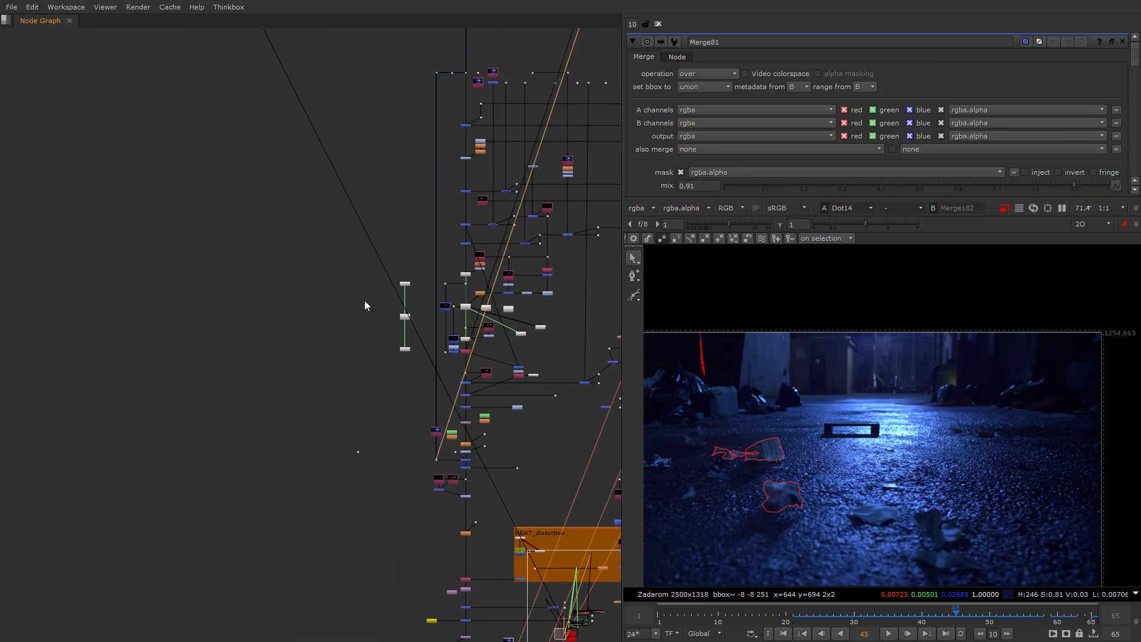
{"action": "mouse_move", "coordinate": [365, 302]}
{"action": "middle_mouse_down"}
{"action": "mouse_move", "coordinate": [345, 540]}
{"action": "mouse_move", "coordinate": [375, 282]}
{"action": "middle_mouse_up"}
{"action": "scroll", "coordinate": [467, 476], "scroll_direction": "up", "scroll_amount": 6}
{"action": "scroll", "coordinate": [522, 398], "scroll_direction": "up", "scroll_amount": 5}
Load Merge188 in the viewer and go back to ColorCorrect4 upstream of it.
{"action": "left_click", "coordinate": [492, 407]}
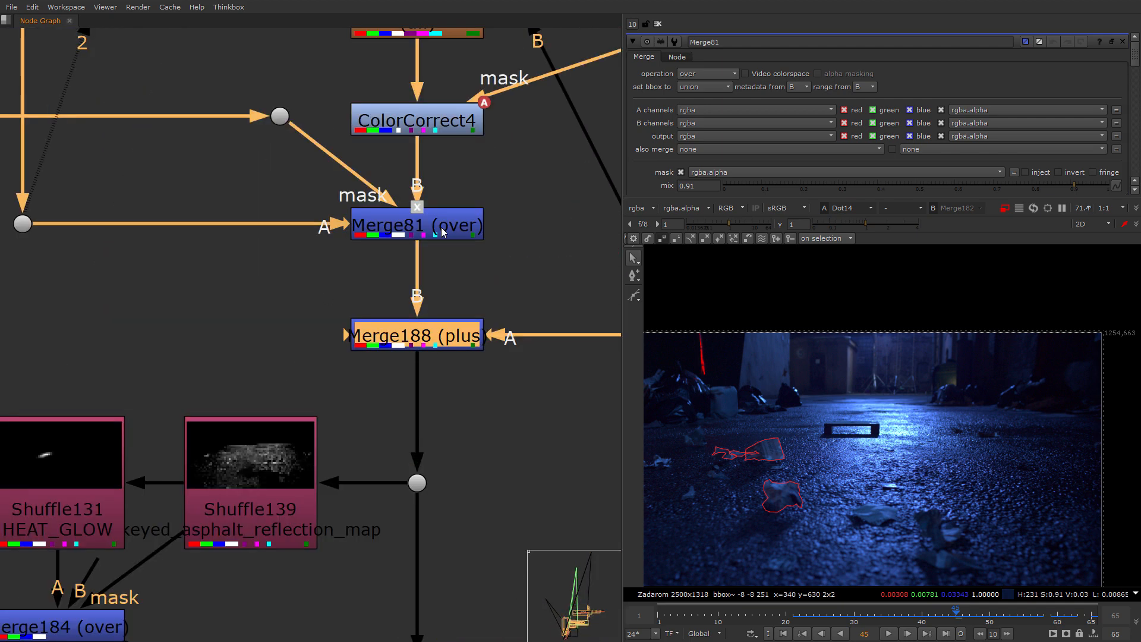
{"action": "key", "text": "2"}
{"action": "left_click", "coordinate": [444, 127]}
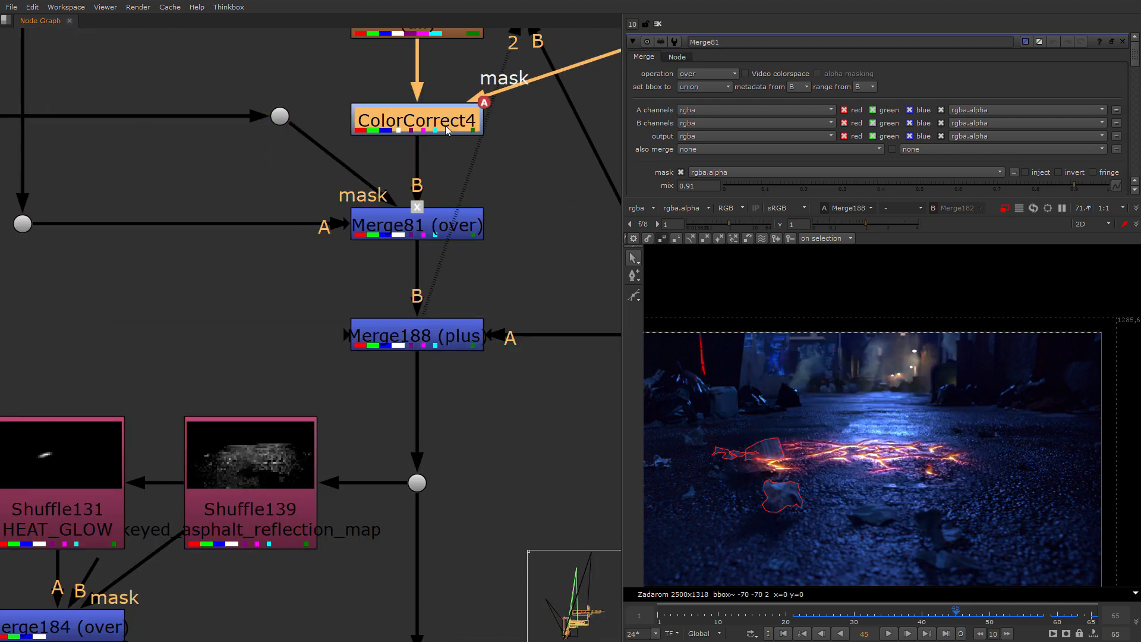
Inspect Shuffle131, the HEAT_GLOW mask feeding Merge184, in the viewer and move the playhead to frame 64.
{"action": "scroll", "coordinate": [739, 494], "scroll_direction": "up", "scroll_amount": 2}
{"action": "scroll", "coordinate": [447, 375], "scroll_direction": "down", "scroll_amount": 1}
{"action": "middle_click_drag", "start_coordinate": [447, 375], "coordinate": [283, 431]}
{"action": "scroll", "coordinate": [283, 430], "scroll_direction": "down", "scroll_amount": 3}
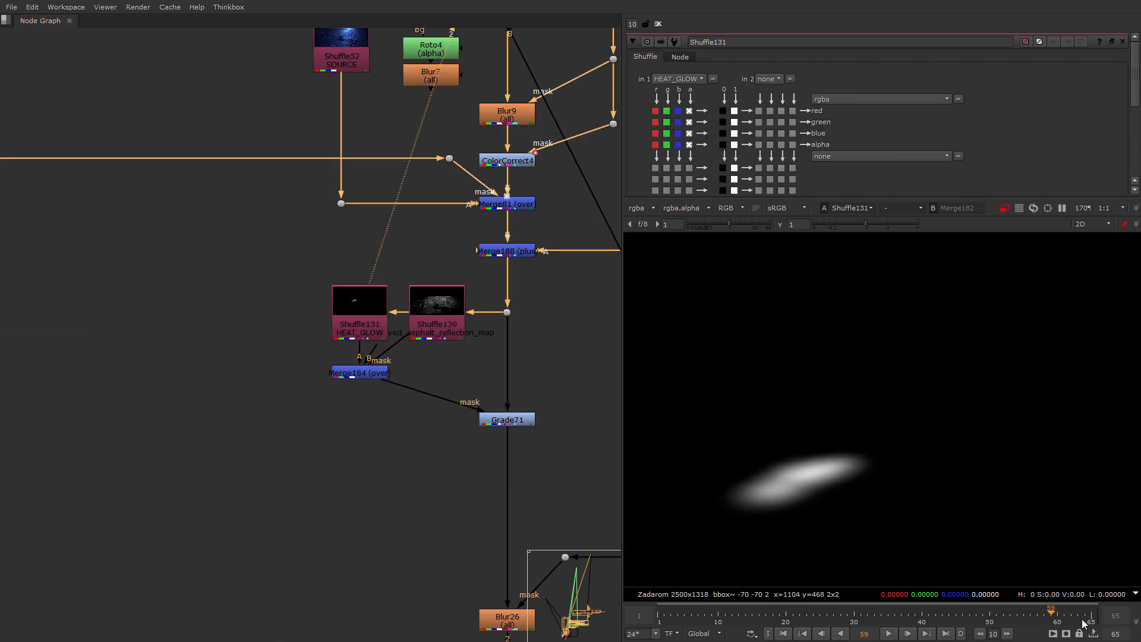
{"action": "left_click", "coordinate": [1083, 623]}
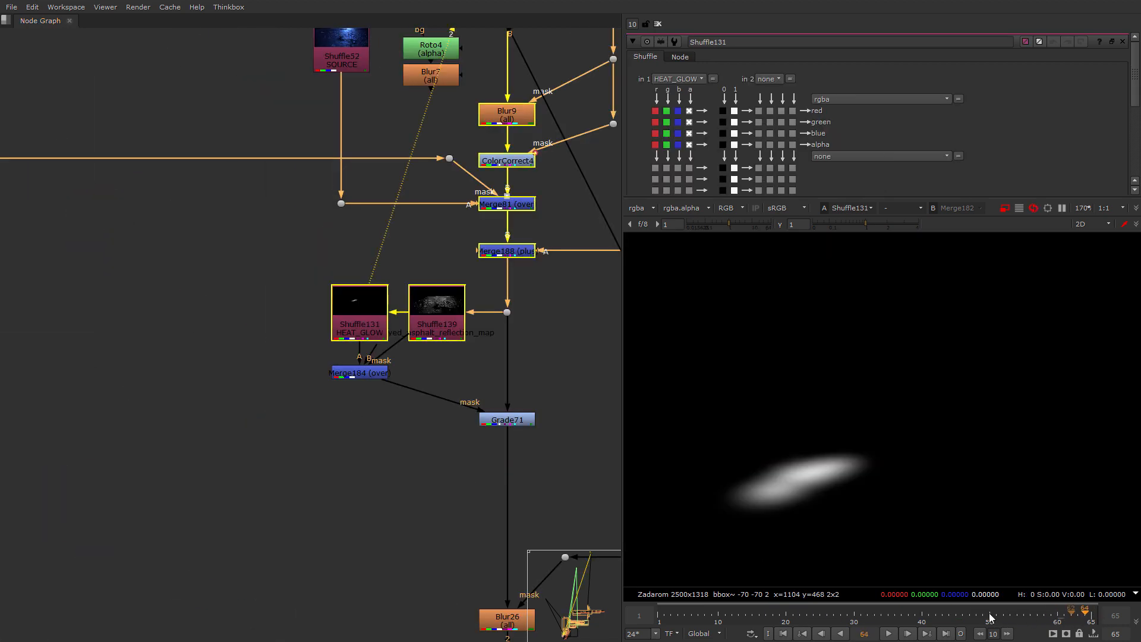
Find the Read1 node holding Scene_19_shot_004_FINAL.mov and load it in the viewer.
{"action": "scroll", "coordinate": [193, 355], "scroll_direction": "down", "scroll_amount": 6}
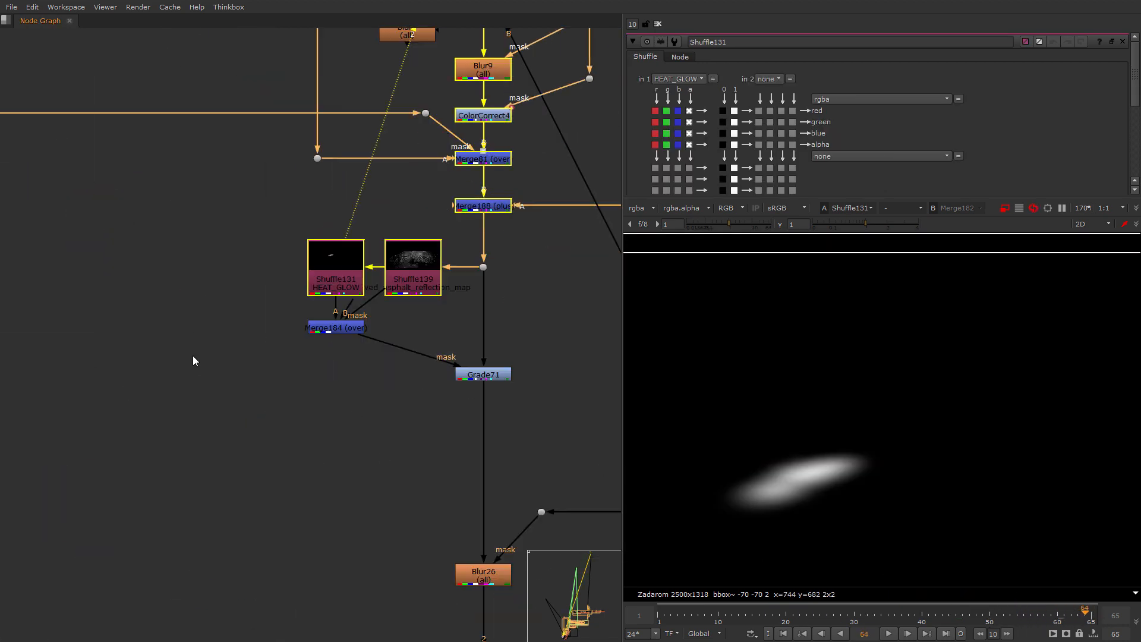
{"action": "scroll", "coordinate": [309, 226], "scroll_direction": "up", "scroll_amount": 4}
{"action": "left_click", "coordinate": [303, 286]}
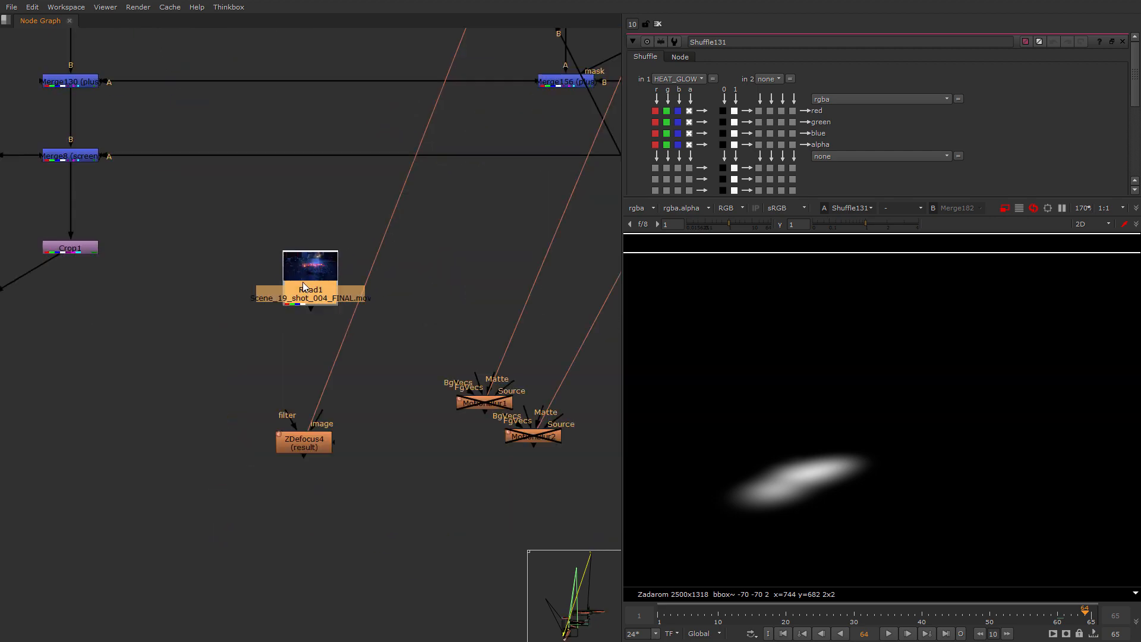
{"action": "key", "text": "2"}
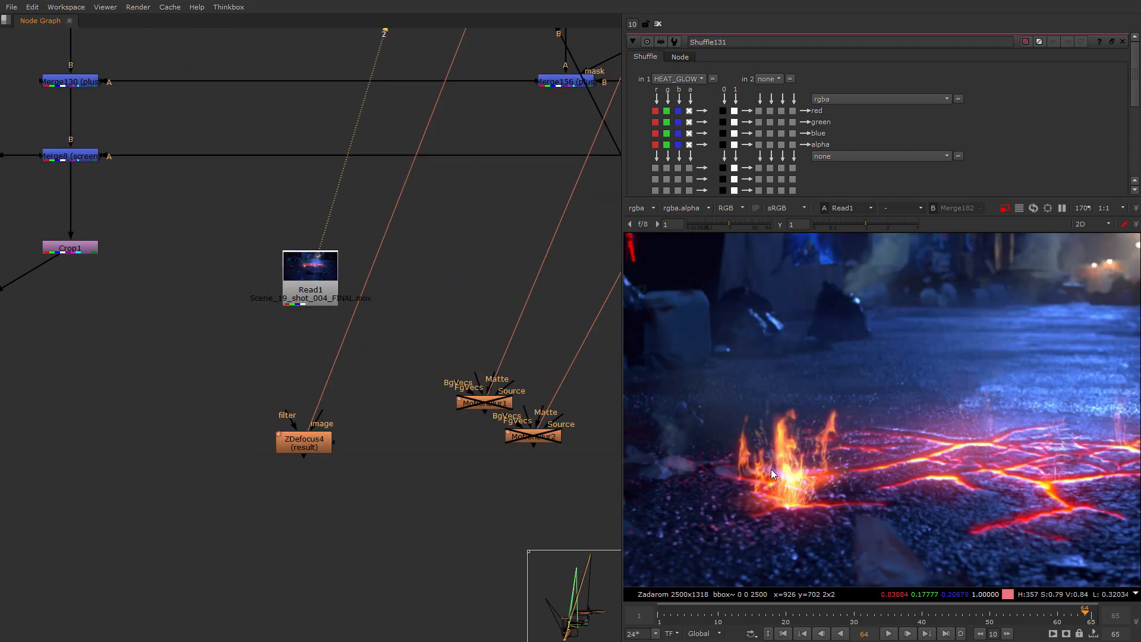
Return upstream to Grade71, above the HEAT_distortion group, and load it in the viewer.
{"action": "middle_click_drag", "start_coordinate": [224, 222], "coordinate": [361, 480]}
{"action": "scroll", "coordinate": [362, 480], "scroll_direction": "down", "scroll_amount": 3}
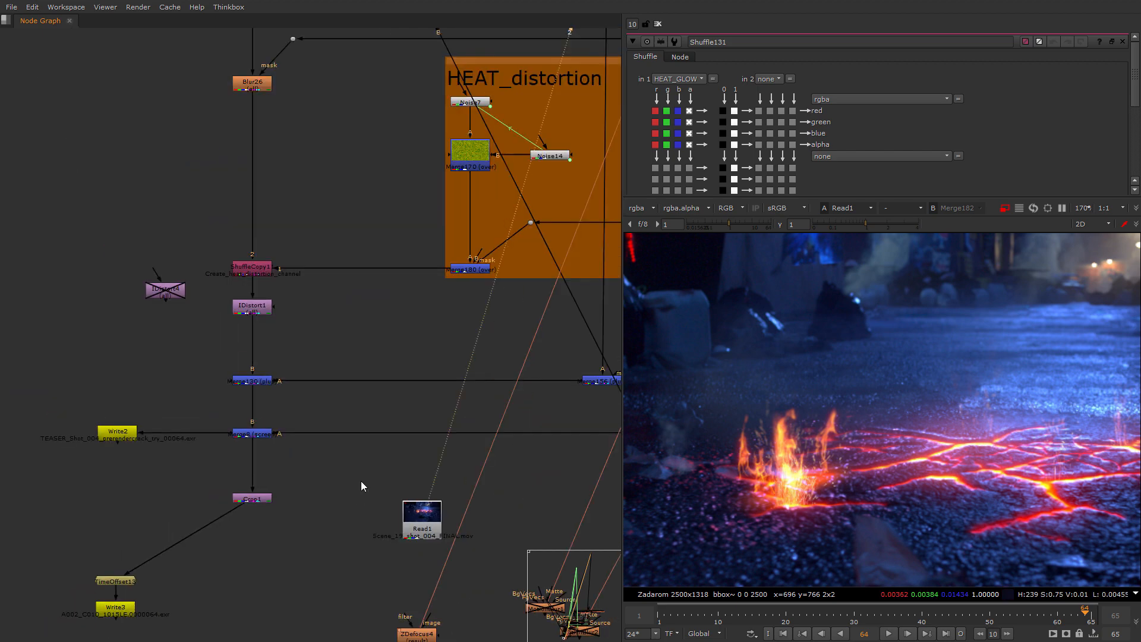
{"action": "middle_click_drag", "start_coordinate": [302, 101], "coordinate": [498, 273]}
{"action": "scroll", "coordinate": [498, 274], "scroll_direction": "up", "scroll_amount": 6}
{"action": "left_click", "coordinate": [470, 272]}
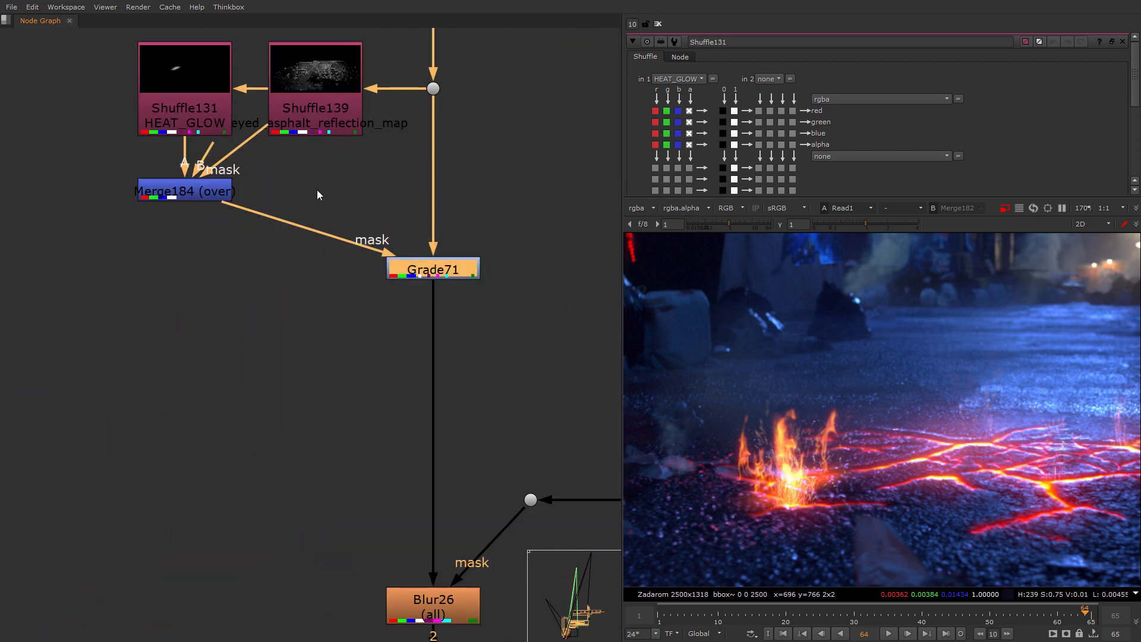
{"action": "key", "text": "1"}
View Shuffle139, the keyed asphalt reflection map, and then Grade71 in the viewer.
{"action": "middle_click_drag", "start_coordinate": [119, 39], "coordinate": [191, 212]}
{"action": "left_click", "coordinate": [190, 211]}
{"action": "left_click", "coordinate": [384, 299]}
{"action": "key", "text": "1"}
{"action": "left_click", "coordinate": [441, 395]}
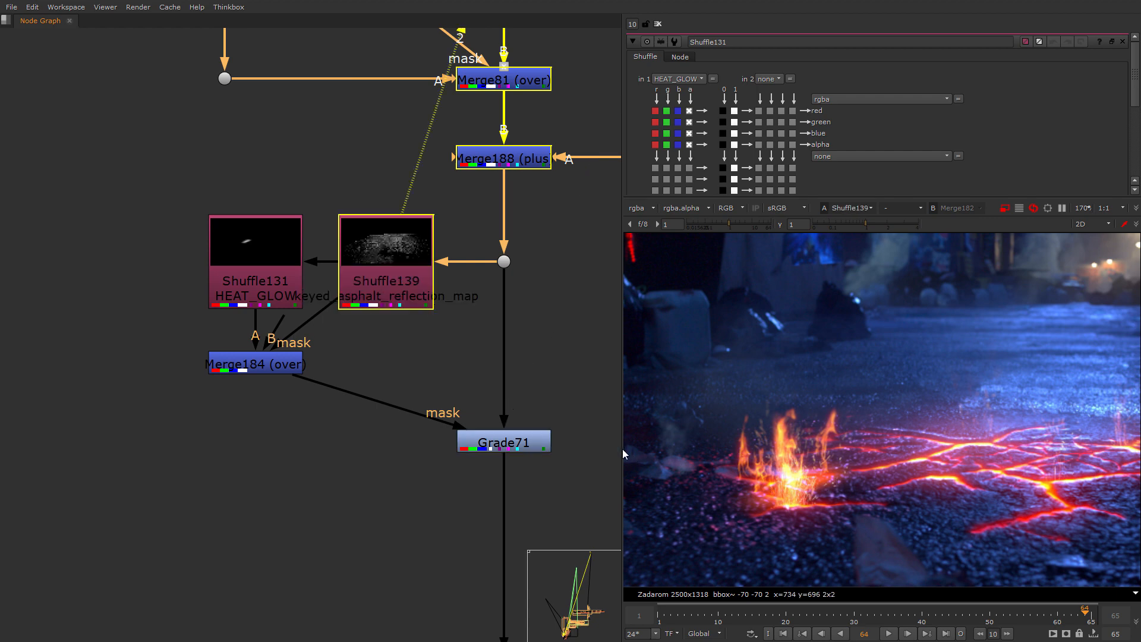
{"action": "left_click_drag", "start_coordinate": [501, 444], "coordinate": [501, 440]}
{"action": "key", "text": "1"}
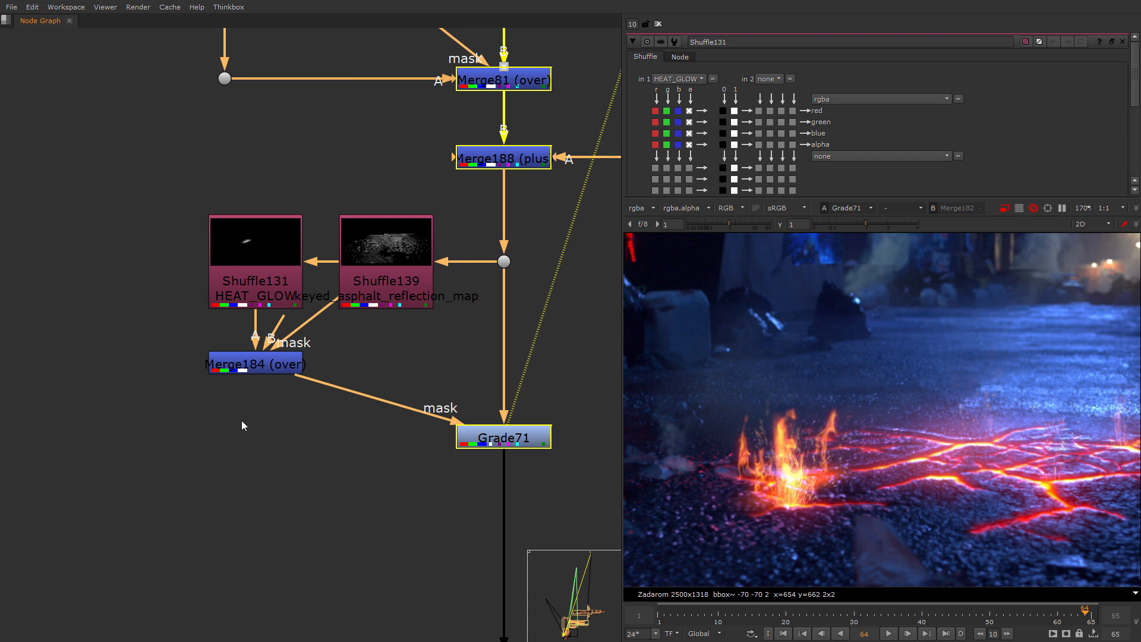
Examine how Grade71 and its HEAT_GLOW and reflection map masks sit within the overall node tree.
{"action": "middle_click_drag", "start_coordinate": [241, 420], "coordinate": [349, 362]}
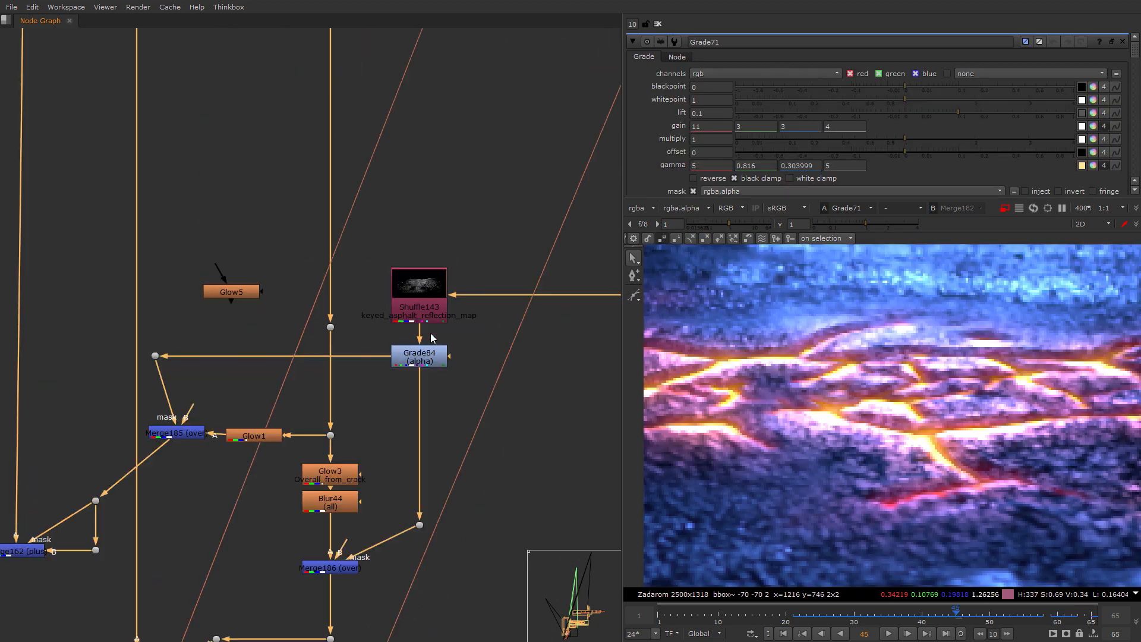
{"action": "scroll", "coordinate": [430, 334], "scroll_direction": "down", "scroll_amount": 2}
{"action": "scroll", "coordinate": [374, 562], "scroll_direction": "up", "scroll_amount": 2}
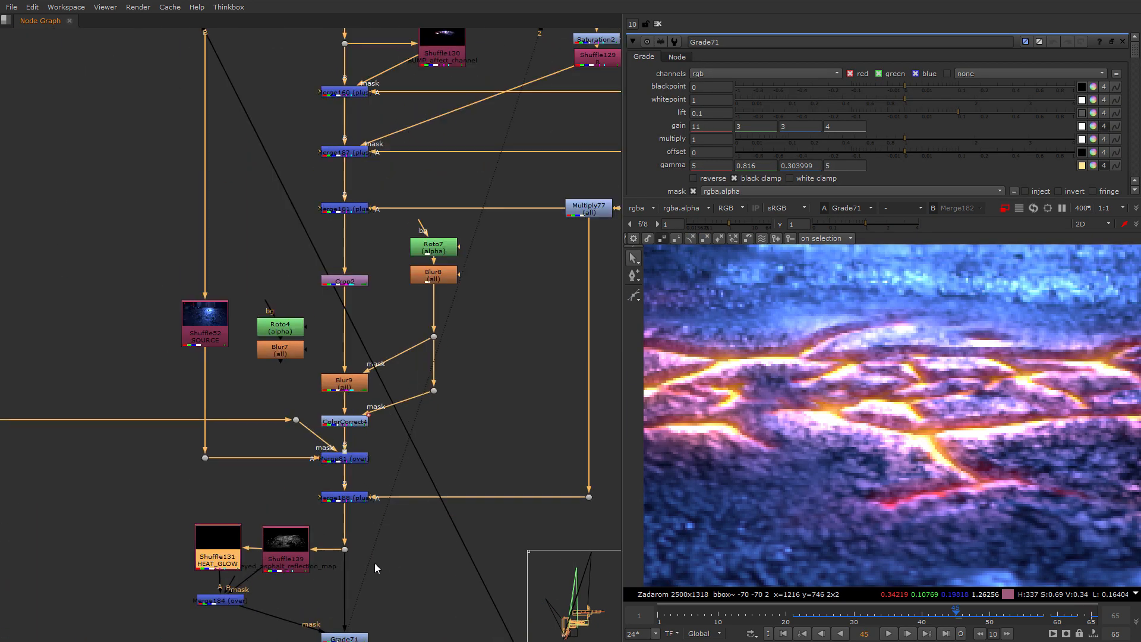
{"action": "scroll", "coordinate": [374, 563], "scroll_direction": "up", "scroll_amount": 5}
{"action": "middle_click_drag", "start_coordinate": [376, 491], "coordinate": [485, 303]}
{"action": "left_click_drag", "start_coordinate": [86, 346], "coordinate": [56, 304]}
{"action": "scroll", "coordinate": [56, 305], "scroll_direction": "down", "scroll_amount": 10}
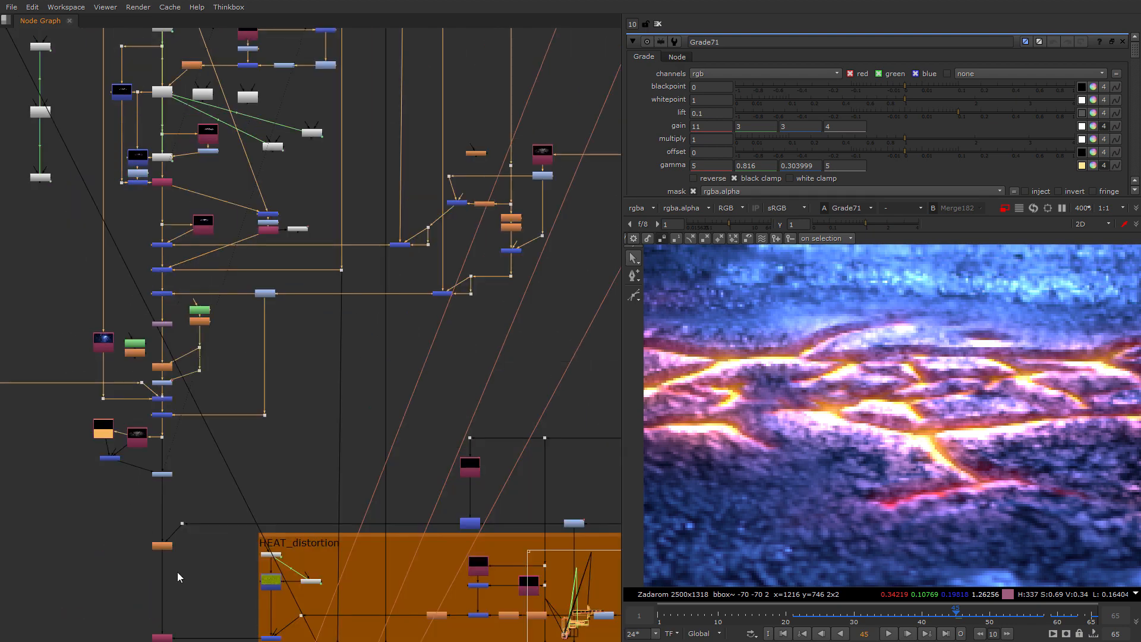
{"action": "scroll", "coordinate": [177, 572], "scroll_direction": "down", "scroll_amount": 10}
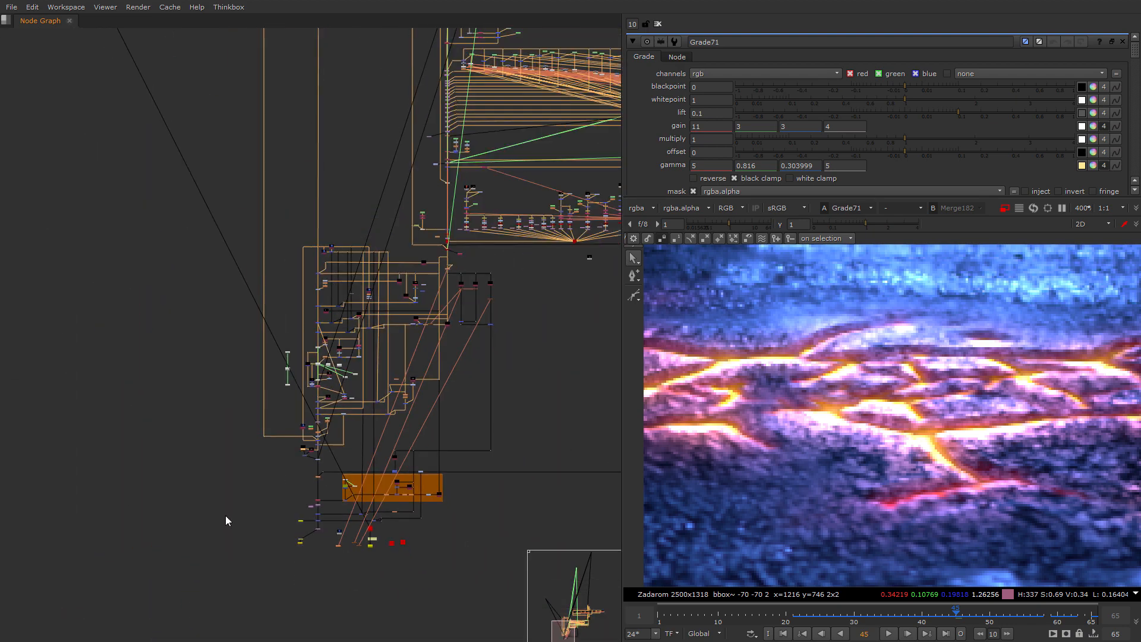
{"action": "scroll", "coordinate": [165, 594], "scroll_direction": "up", "scroll_amount": 5}
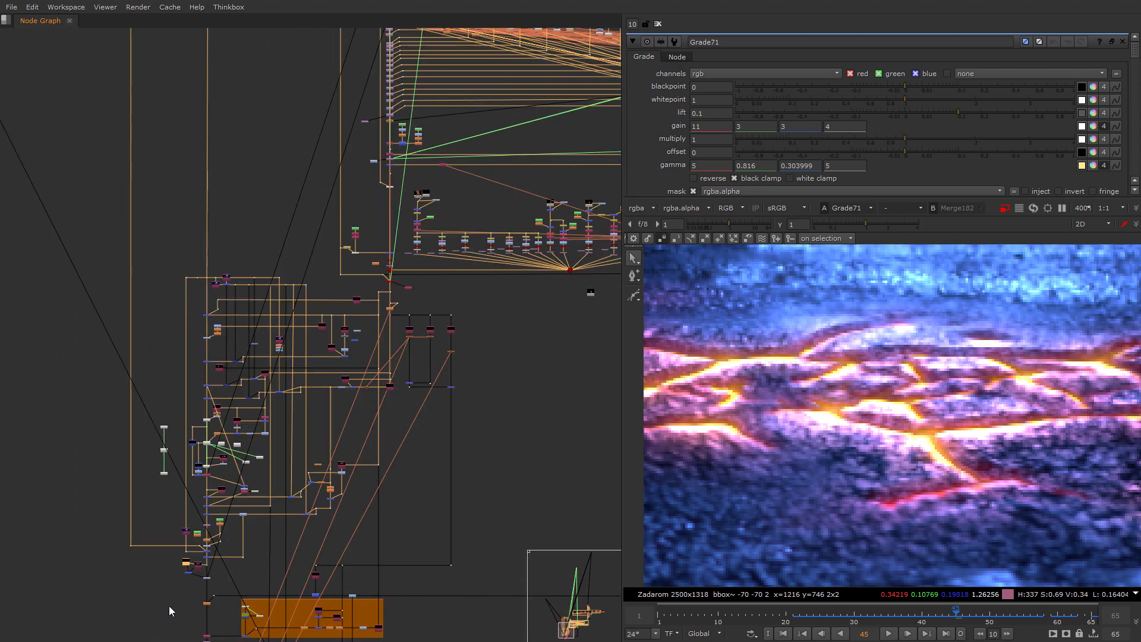
{"action": "scroll", "coordinate": [187, 573], "scroll_direction": "up", "scroll_amount": 10}
{"action": "mouse_move", "coordinate": [189, 423]}
{"action": "left_mouse_down"}
{"action": "mouse_move", "coordinate": [218, 459]}
{"action": "mouse_move", "coordinate": [208, 460]}
{"action": "mouse_move", "coordinate": [237, 445]}
{"action": "mouse_move", "coordinate": [194, 466]}
{"action": "mouse_move", "coordinate": [186, 425]}
{"action": "left_mouse_up"}
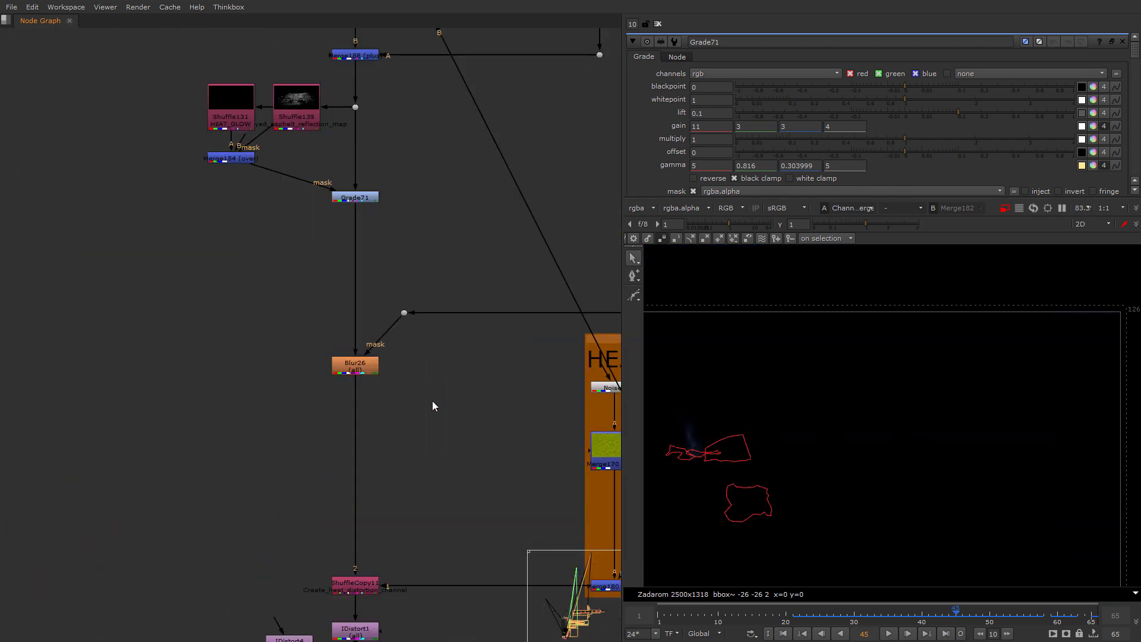
Load Blur26 in the viewer at frame 57 and open its settings.
{"action": "left_click_drag", "start_coordinate": [437, 415], "coordinate": [266, 351]}
{"action": "key", "text": "1"}
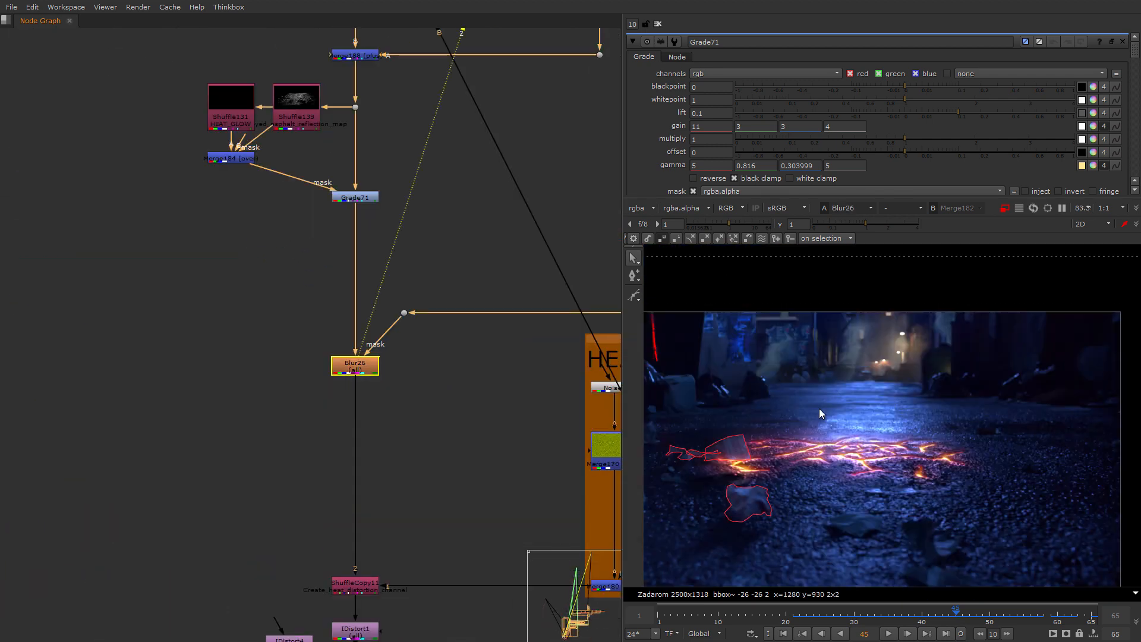
{"action": "scroll", "coordinate": [250, 452], "scroll_direction": "down", "scroll_amount": 6}
{"action": "left_click", "coordinate": [997, 612]}
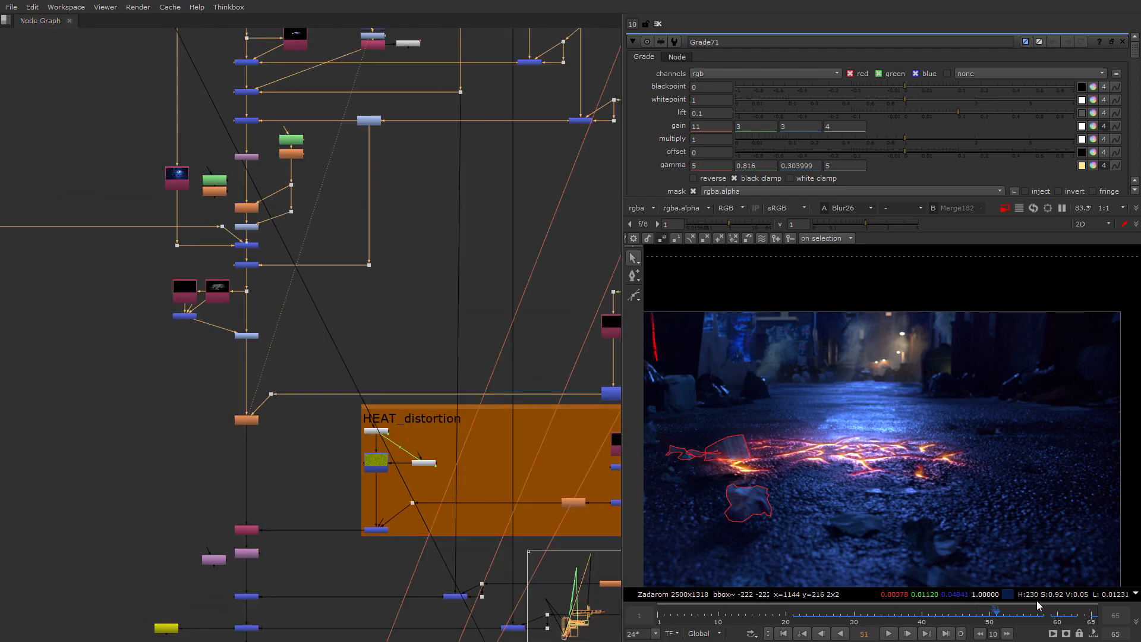
{"action": "left_click", "coordinate": [1039, 610]}
{"action": "scroll", "coordinate": [219, 418], "scroll_direction": "up", "scroll_amount": 4}
{"action": "double_click", "coordinate": [216, 410]}
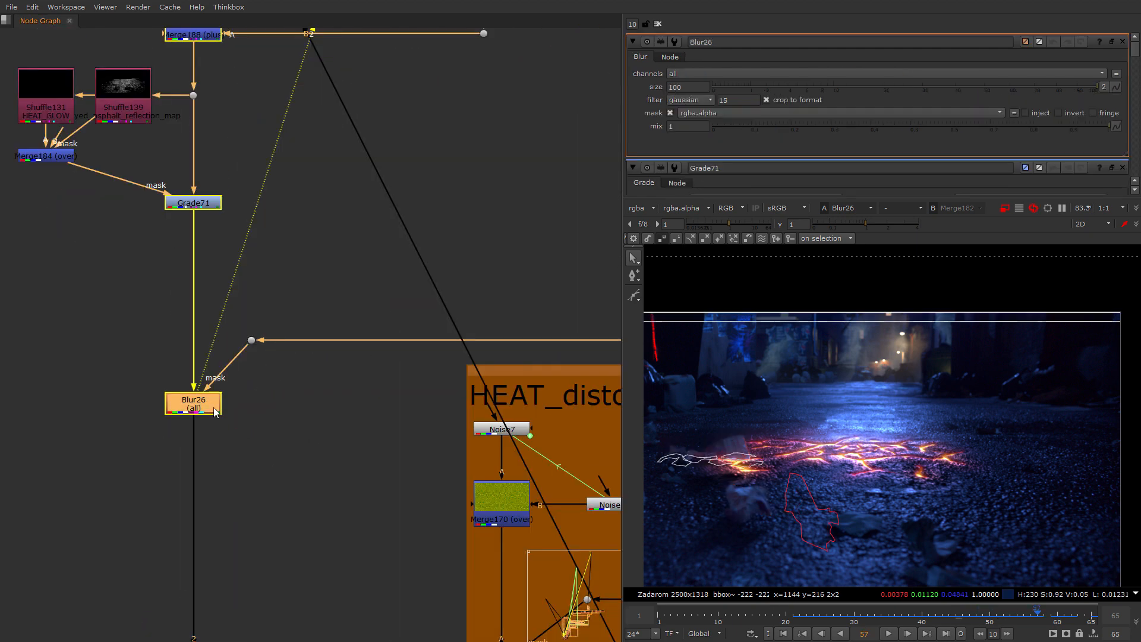
Load Merge130 and then Merge8, downstream of the heat distortion, in the viewer.
{"action": "scroll", "coordinate": [231, 420], "scroll_direction": "down", "scroll_amount": 8}
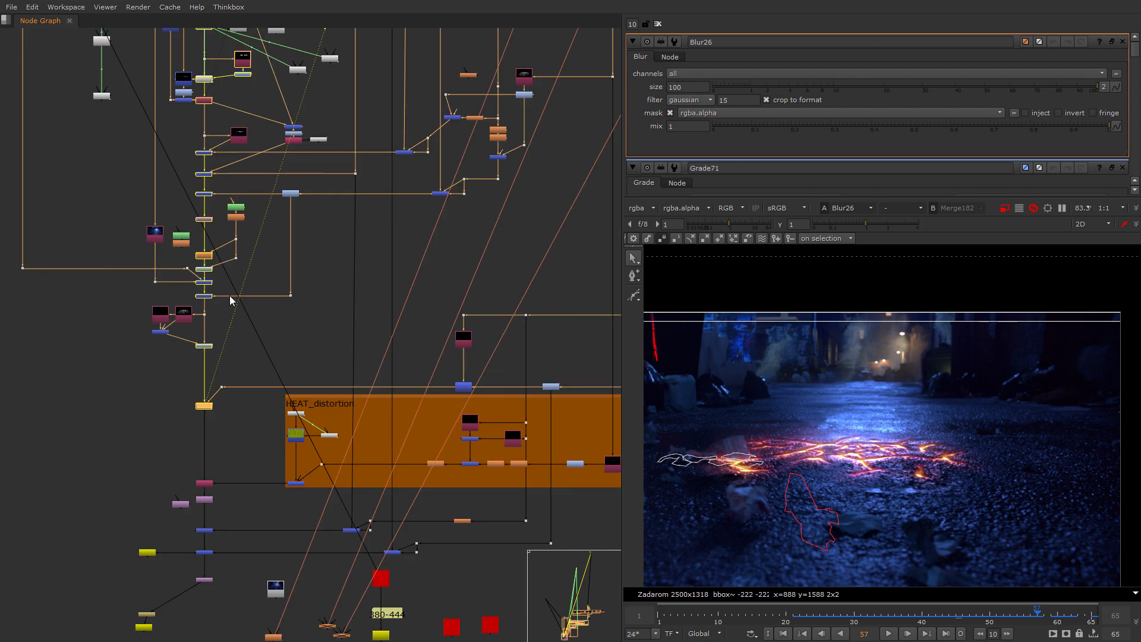
{"action": "scroll", "coordinate": [383, 446], "scroll_direction": "up", "scroll_amount": 5}
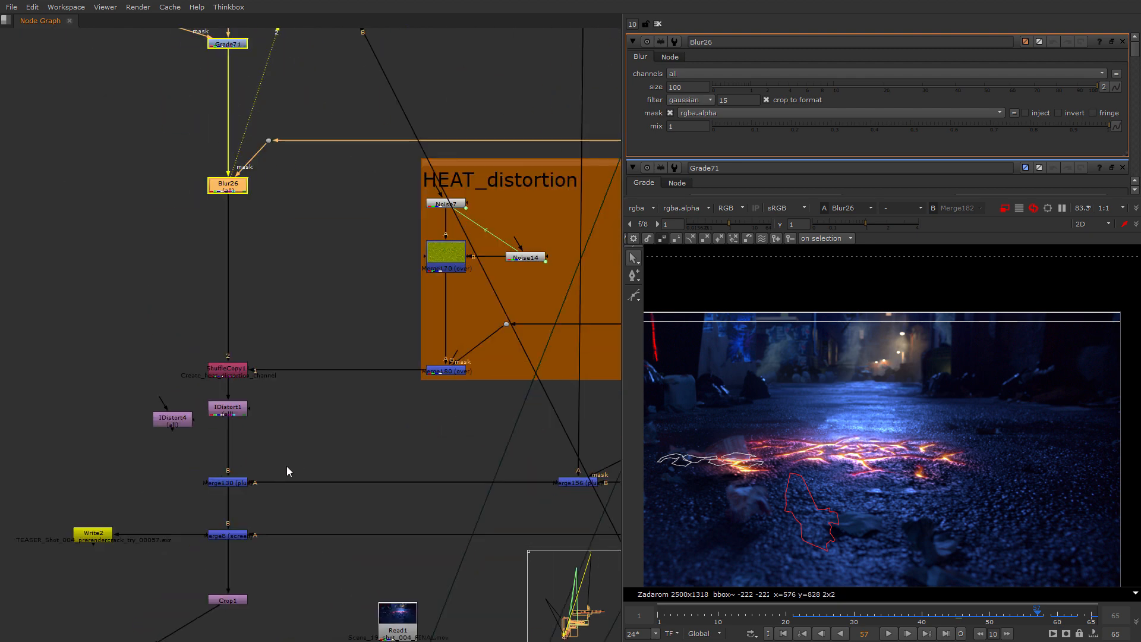
{"action": "left_click_drag", "start_coordinate": [287, 466], "coordinate": [205, 504]}
{"action": "key", "text": "2"}
{"action": "left_click_drag", "start_coordinate": [312, 503], "coordinate": [154, 572]}
{"action": "key", "text": "2"}
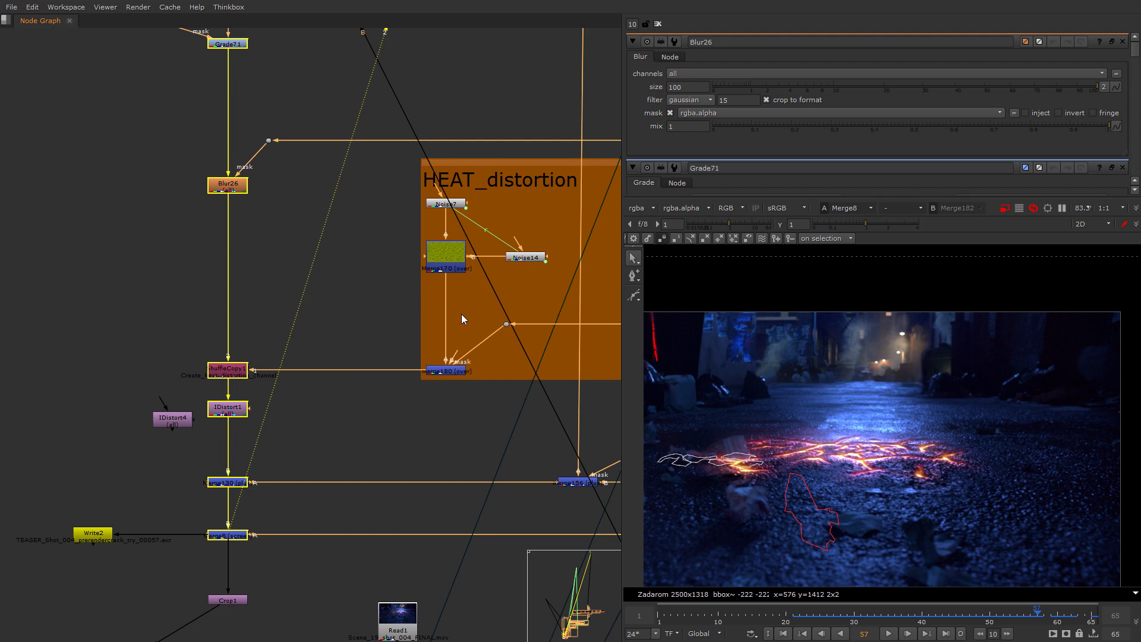
Trace the main branch from Blur26 past the HEAT_distortion group down to the final merges and Write nodes.
{"action": "scroll", "coordinate": [237, 548], "scroll_direction": "down", "scroll_amount": 5}
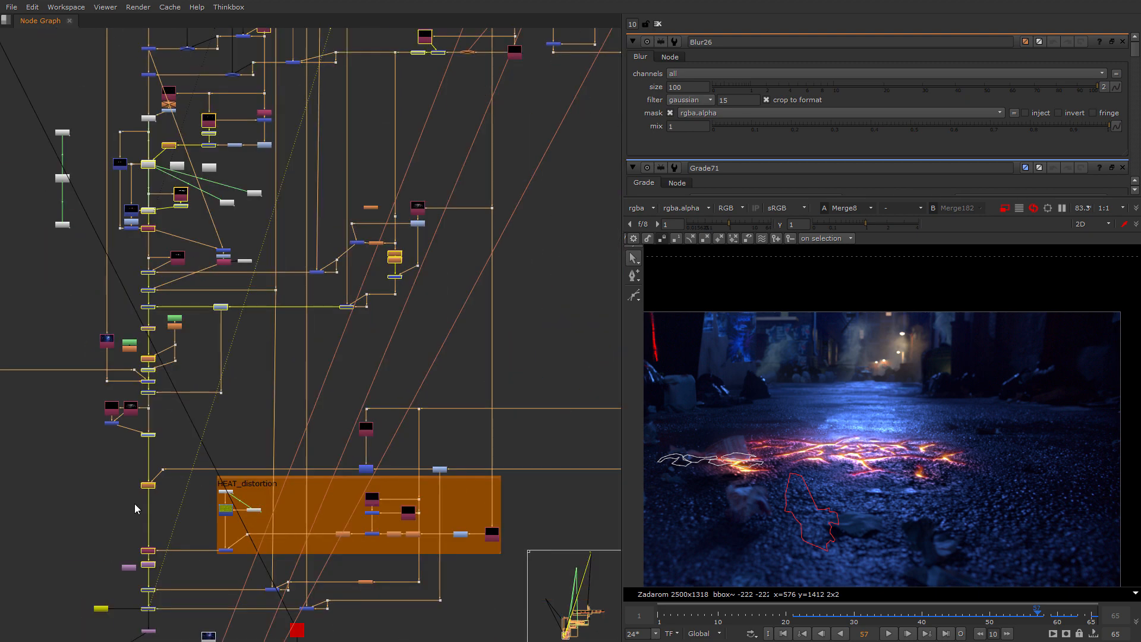
{"action": "scroll", "coordinate": [158, 487], "scroll_direction": "up", "scroll_amount": 5}
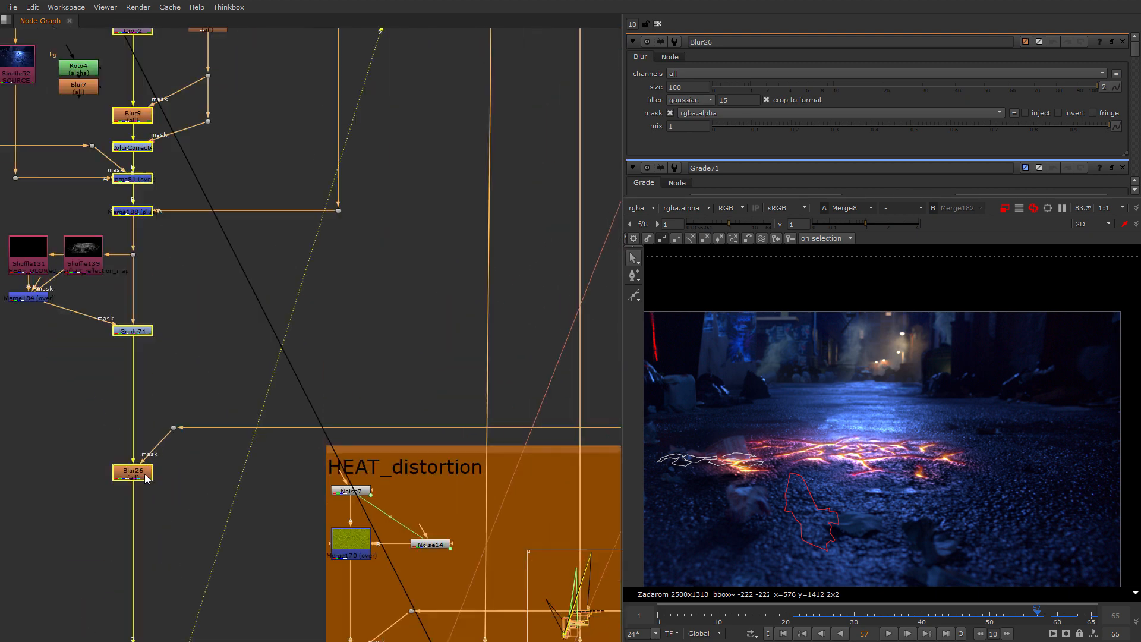
{"action": "scroll", "coordinate": [158, 466], "scroll_direction": "down", "scroll_amount": 3}
{"action": "middle_click_drag", "start_coordinate": [174, 544], "coordinate": [249, 104]}
{"action": "scroll", "coordinate": [248, 103], "scroll_direction": "up", "scroll_amount": 1}
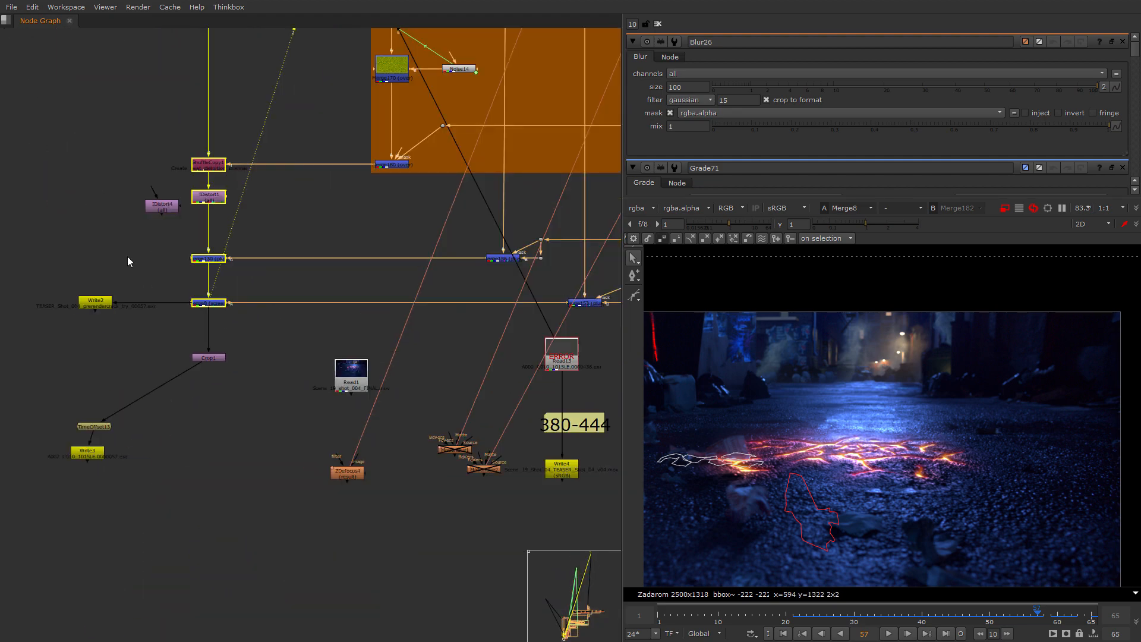
{"action": "middle_click_drag", "start_coordinate": [128, 256], "coordinate": [100, 479]}
{"action": "scroll", "coordinate": [100, 480], "scroll_direction": "down", "scroll_amount": 3}
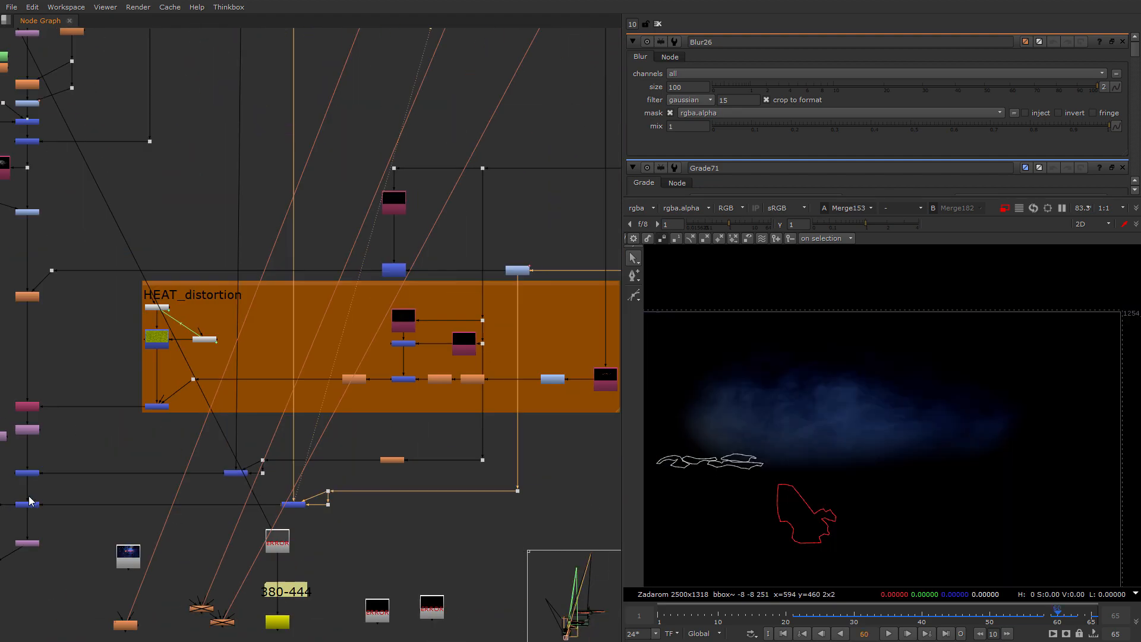
Load Merge8 in the viewer at frame 60 and go back upstream to Blur26.
{"action": "middle_click_drag", "start_coordinate": [44, 502], "coordinate": [176, 502]}
{"action": "scroll", "coordinate": [157, 508], "scroll_direction": "up", "scroll_amount": 5}
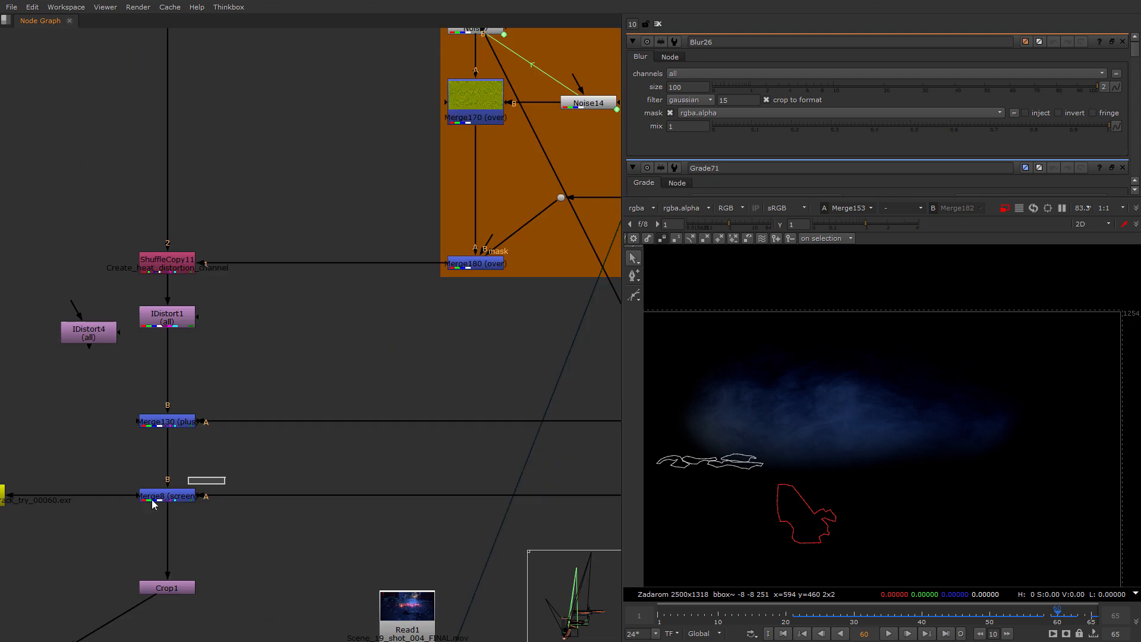
{"action": "left_click", "coordinate": [153, 499]}
{"action": "key", "text": "2"}
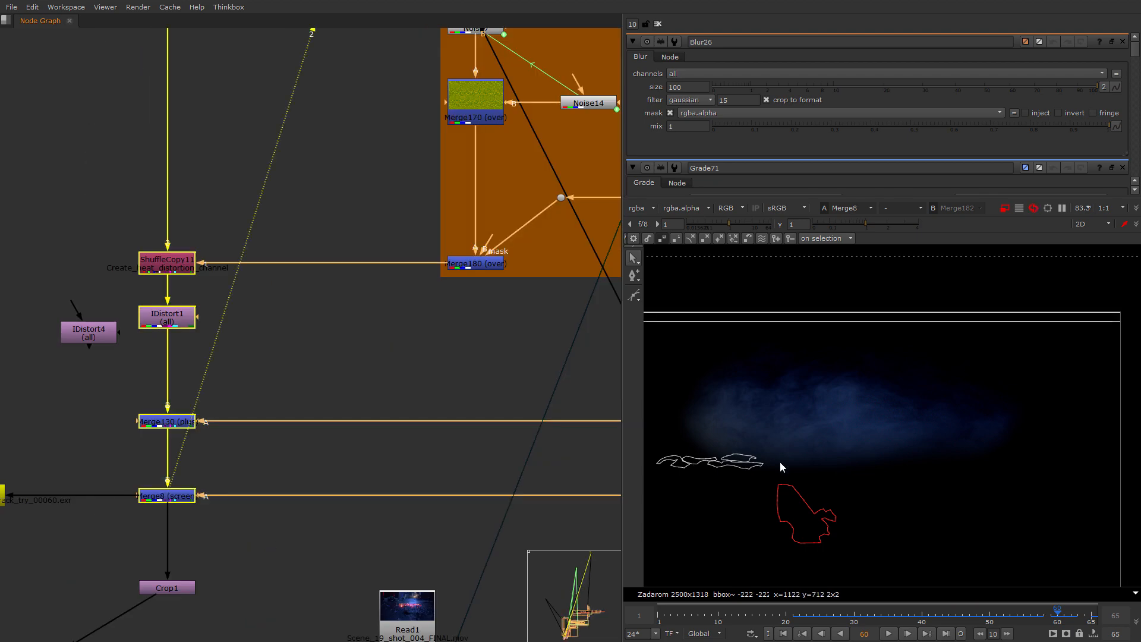
{"action": "middle_click_drag", "start_coordinate": [145, 263], "coordinate": [169, 461]}
{"action": "scroll", "coordinate": [167, 459], "scroll_direction": "down", "scroll_amount": 3}
{"action": "scroll", "coordinate": [128, 323], "scroll_direction": "up", "scroll_amount": 3}
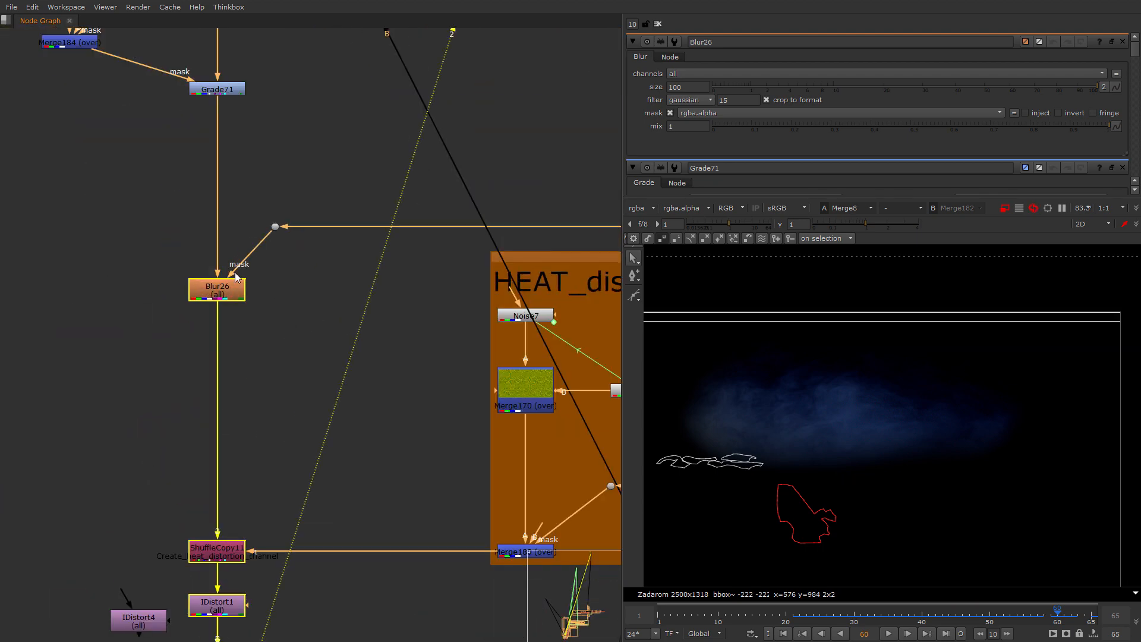
Disable Blur26 and enable it again to compare its effect on the Merge8 result.
{"action": "scroll", "coordinate": [215, 450], "scroll_direction": "down", "scroll_amount": 7}
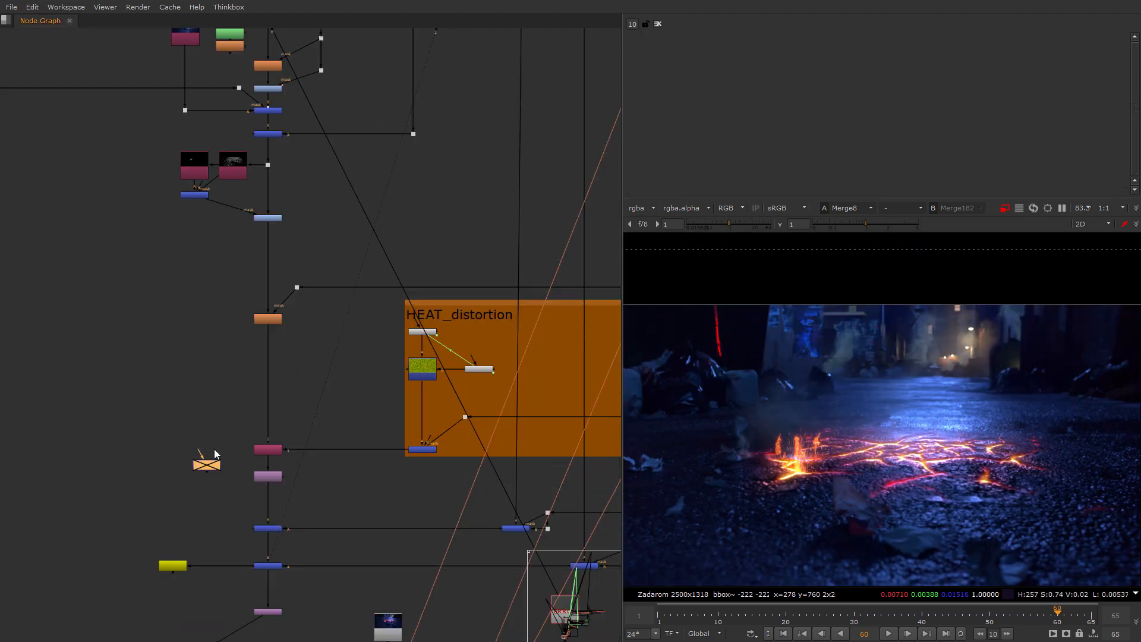
{"action": "scroll", "coordinate": [266, 347], "scroll_direction": "up", "scroll_amount": 6}
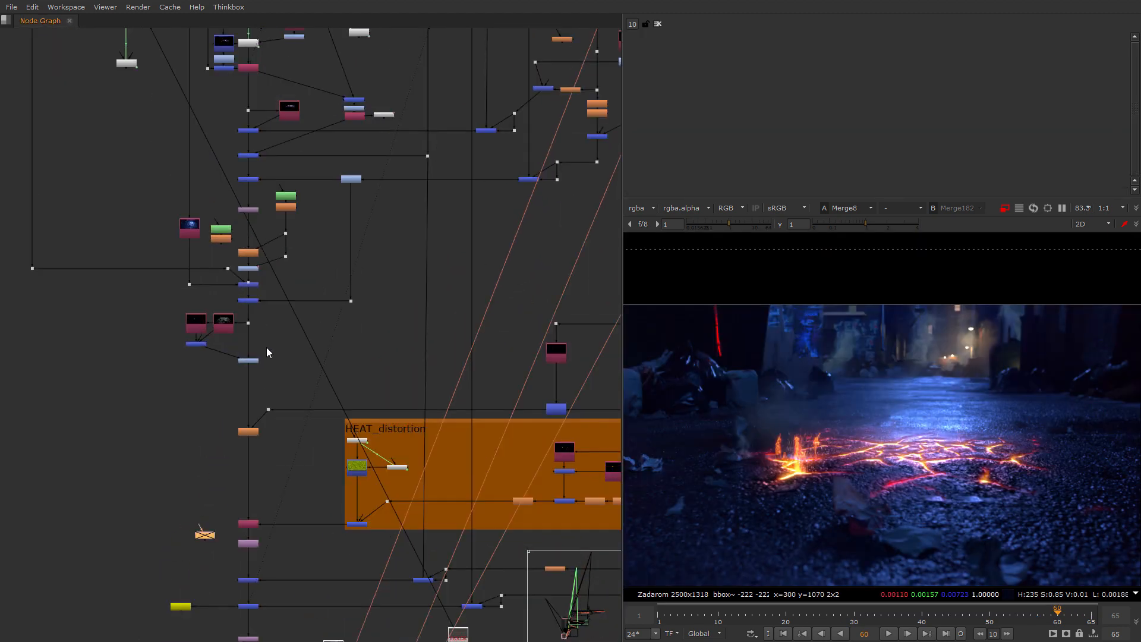
{"action": "left_click", "coordinate": [234, 438]}
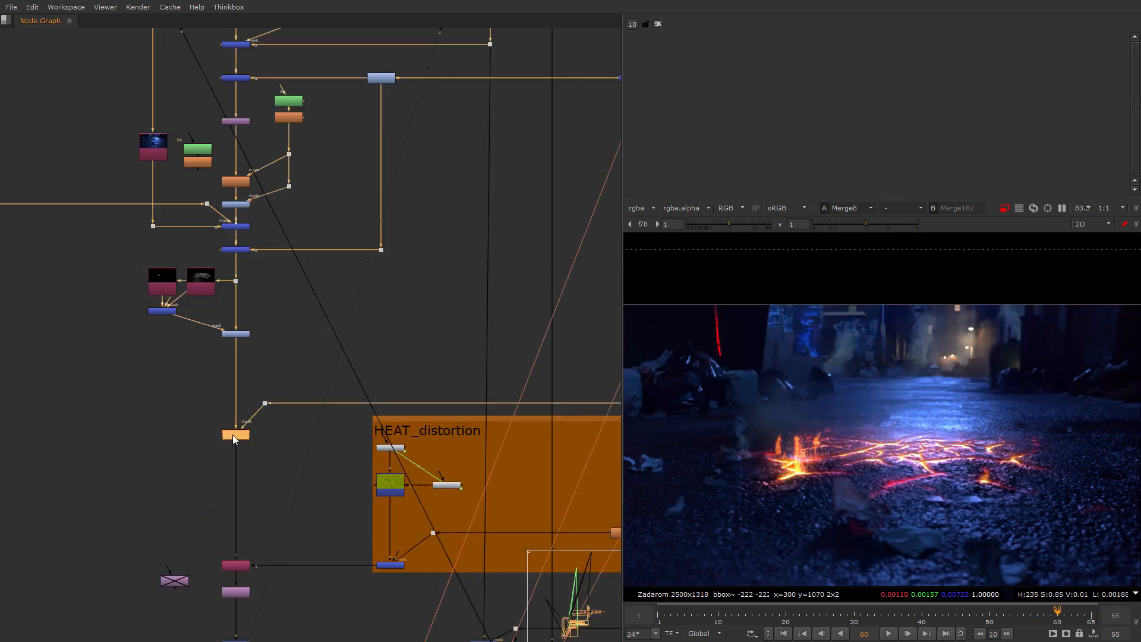
{"action": "key", "text": "d"}
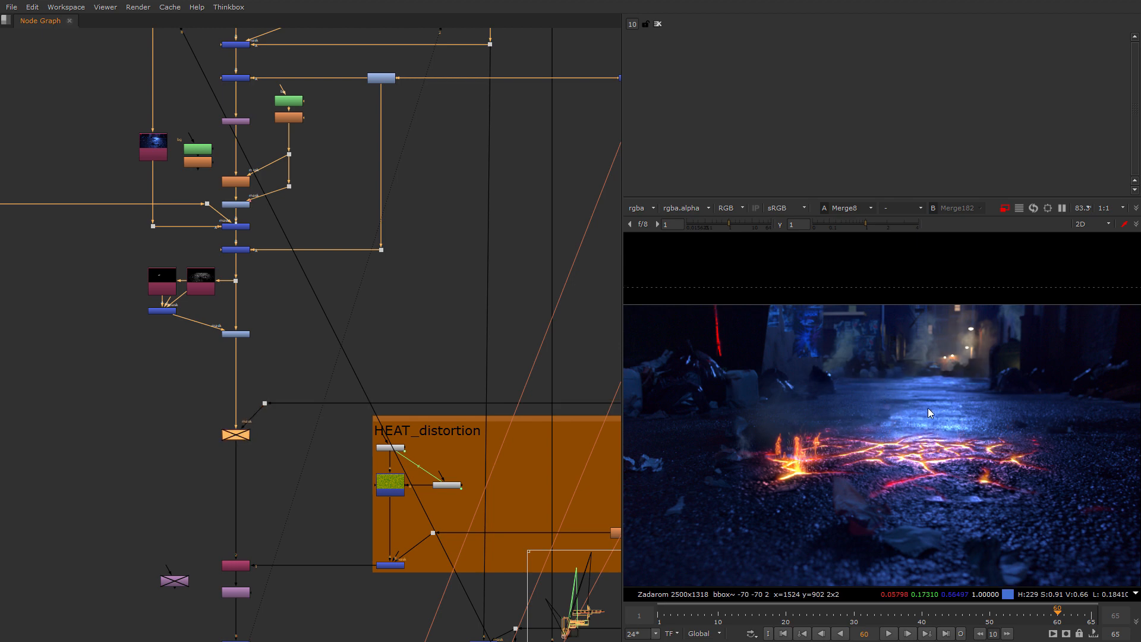
{"action": "scroll", "coordinate": [767, 422], "scroll_direction": "up", "scroll_amount": 2}
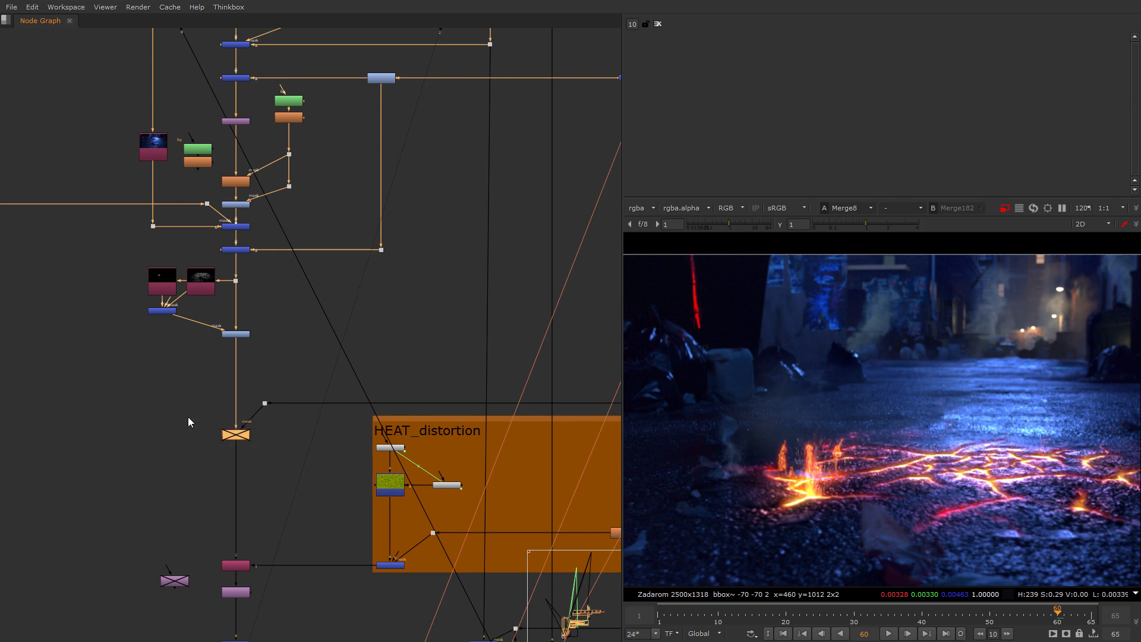
{"action": "key", "text": "d"}
{"action": "middle_click_drag", "start_coordinate": [963, 411], "coordinate": [900, 409]}
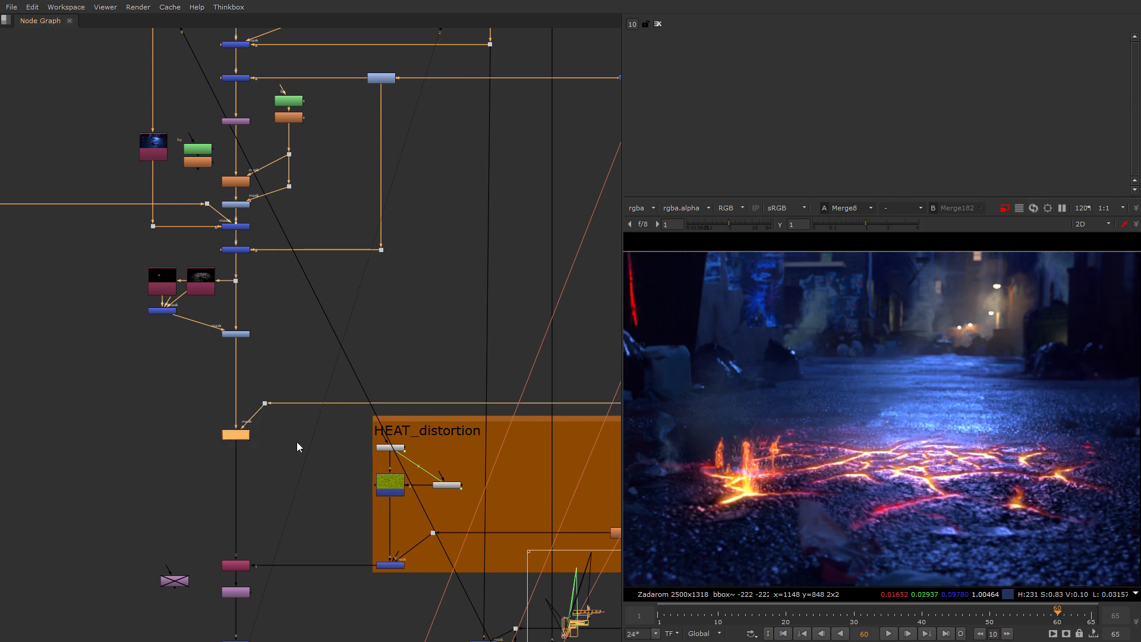
Open the Blur26 settings and follow its mask input to the ChannelMerge fed by Shuffle115, Smokes_on_papers.
{"action": "scroll", "coordinate": [262, 447], "scroll_direction": "up", "scroll_amount": 4}
{"action": "double_click", "coordinate": [212, 422]}
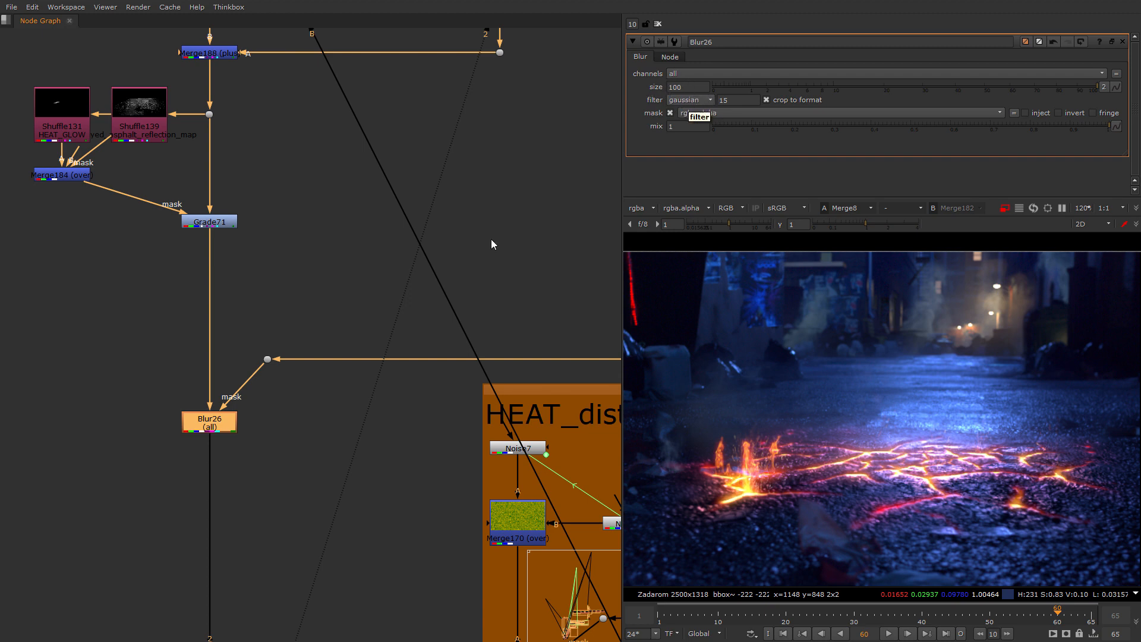
{"action": "middle_click_drag", "start_coordinate": [270, 459], "coordinate": [255, 372]}
{"action": "scroll", "coordinate": [258, 404], "scroll_direction": "down", "scroll_amount": 8}
{"action": "middle_click_drag", "start_coordinate": [247, 439], "coordinate": [89, 445]}
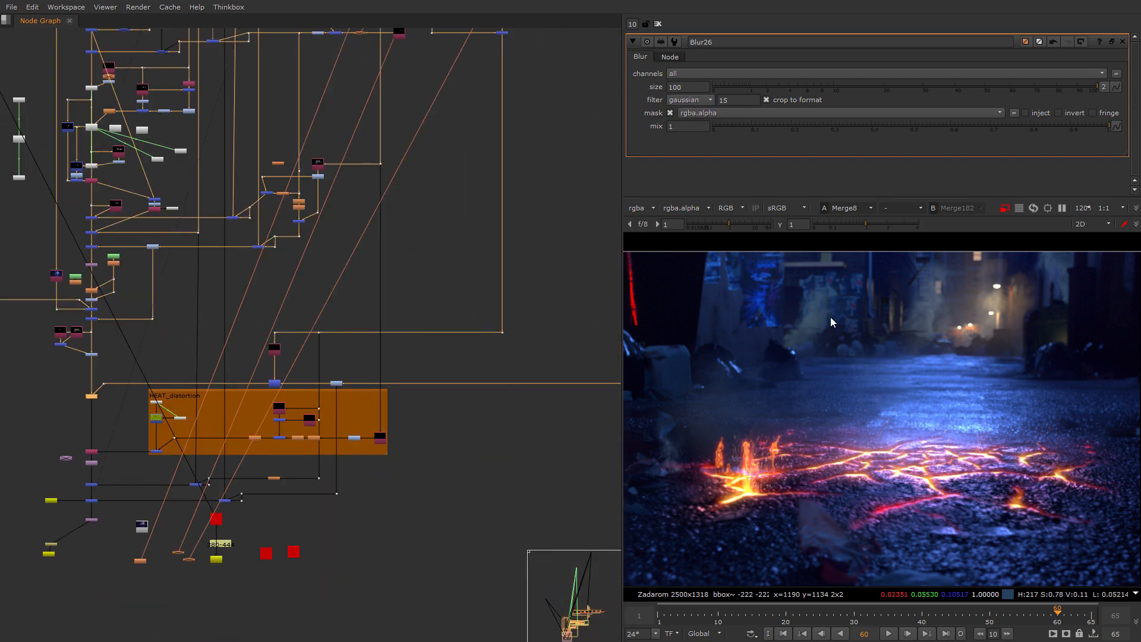
{"action": "scroll", "coordinate": [245, 355], "scroll_direction": "up", "scroll_amount": 4}
{"action": "scroll", "coordinate": [369, 309], "scroll_direction": "up", "scroll_amount": 2}
{"action": "scroll", "coordinate": [382, 292], "scroll_direction": "up", "scroll_amount": 3}
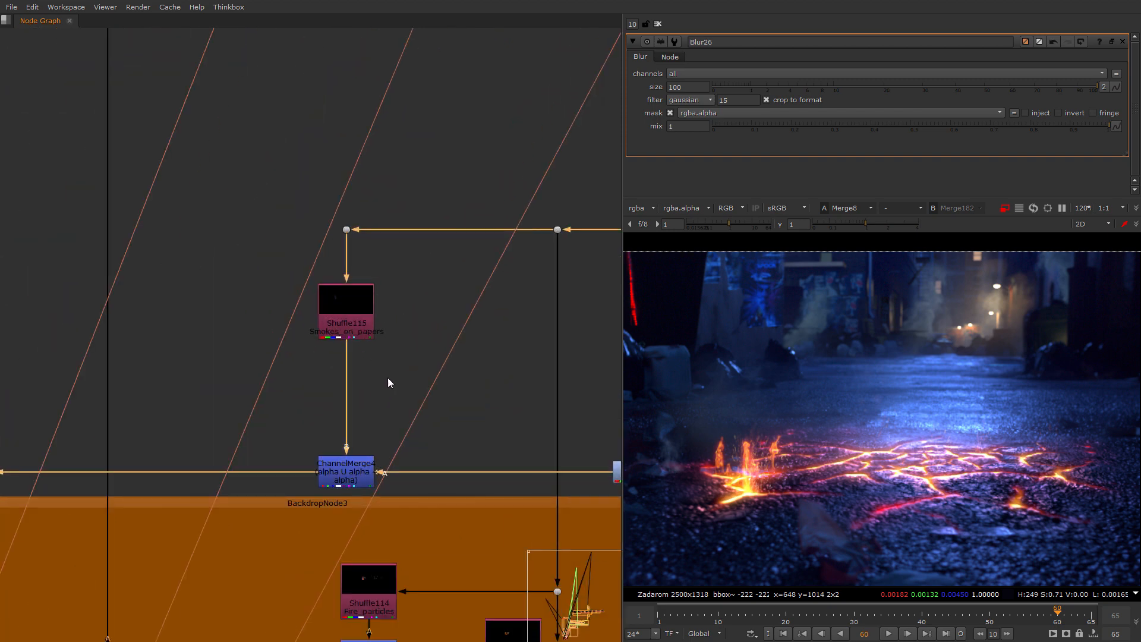
Go back to the main branch at Blur26 and select the Merge8 node downstream of IDistort1.
{"action": "scroll", "coordinate": [389, 378], "scroll_direction": "down", "scroll_amount": 5}
{"action": "middle_click_drag", "start_coordinate": [23, 471], "coordinate": [242, 373]}
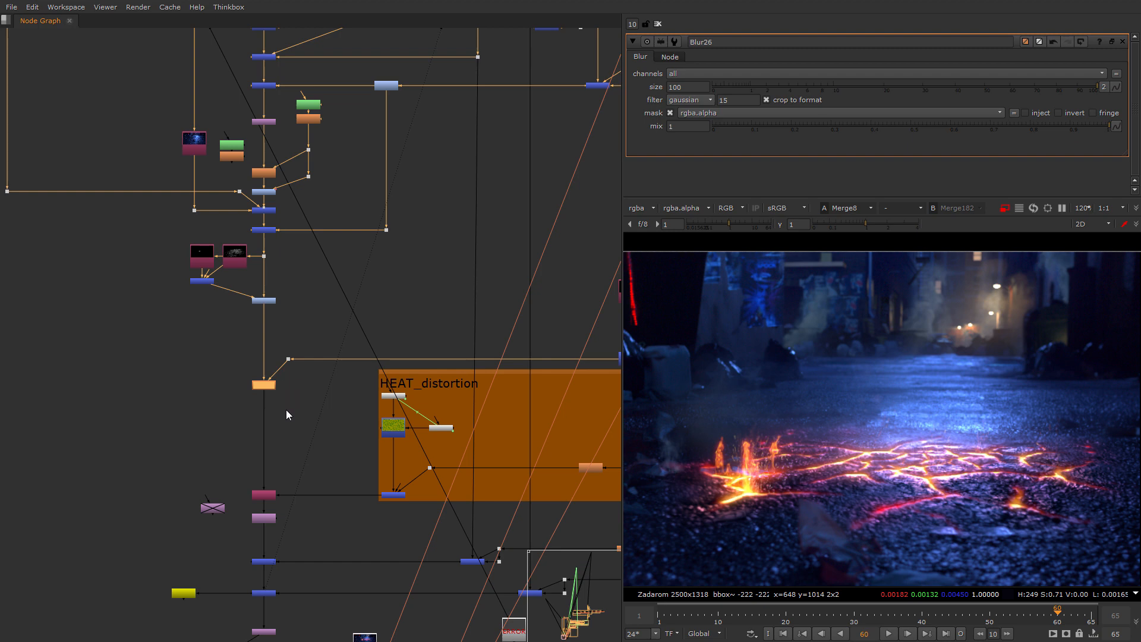
{"action": "scroll", "coordinate": [287, 415], "scroll_direction": "down", "scroll_amount": 3}
{"action": "scroll", "coordinate": [294, 522], "scroll_direction": "up", "scroll_amount": 6}
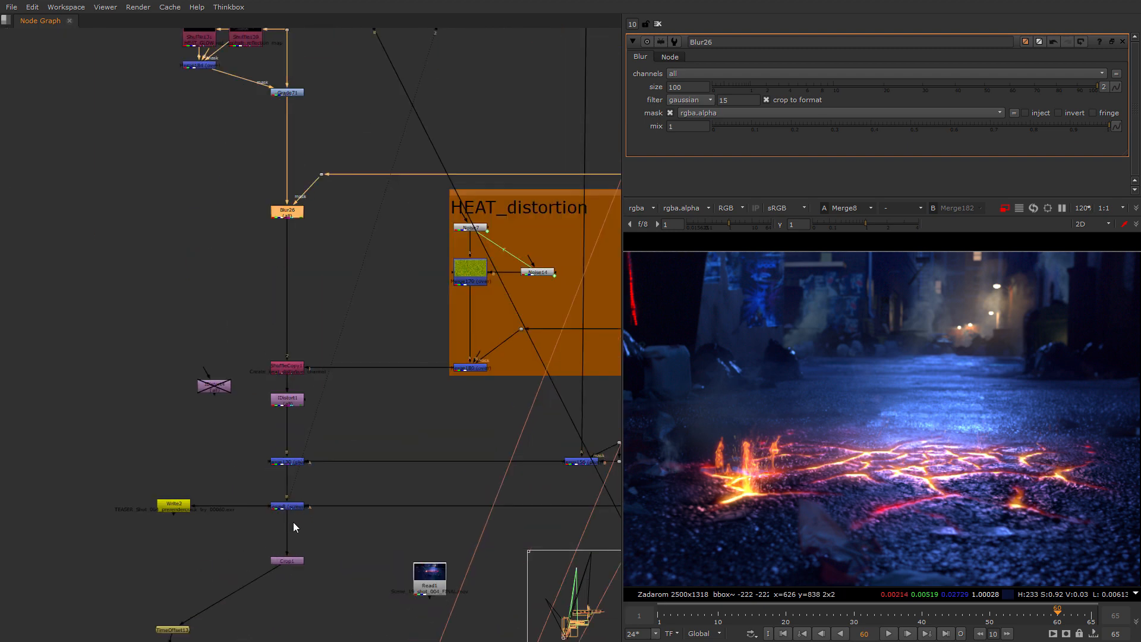
{"action": "left_click_drag", "start_coordinate": [343, 467], "coordinate": [185, 533]}
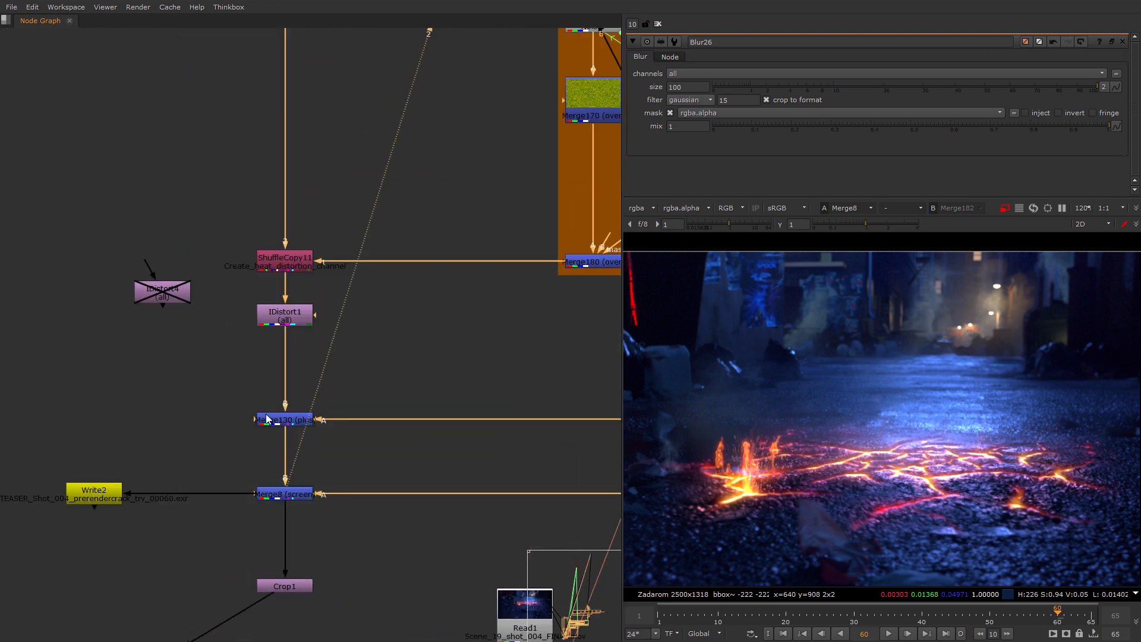
Select the Crop1 node below Merge8 and load it in the viewer.
{"action": "scroll", "coordinate": [266, 413], "scroll_direction": "down", "scroll_amount": 1}
{"action": "middle_click_drag", "start_coordinate": [260, 525], "coordinate": [266, 369]}
{"action": "left_click_drag", "start_coordinate": [362, 360], "coordinate": [173, 453]}
{"action": "key", "text": "1"}
{"action": "scroll", "coordinate": [65, 493], "scroll_direction": "down", "scroll_amount": 2}
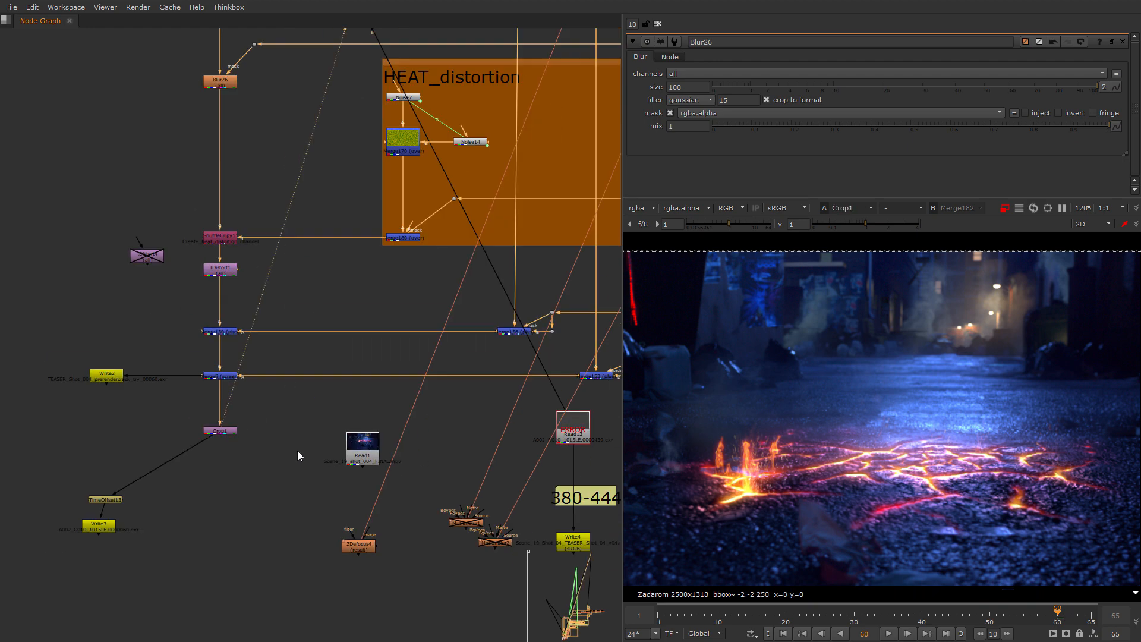
{"action": "scroll", "coordinate": [294, 452], "scroll_direction": "down", "scroll_amount": 2}
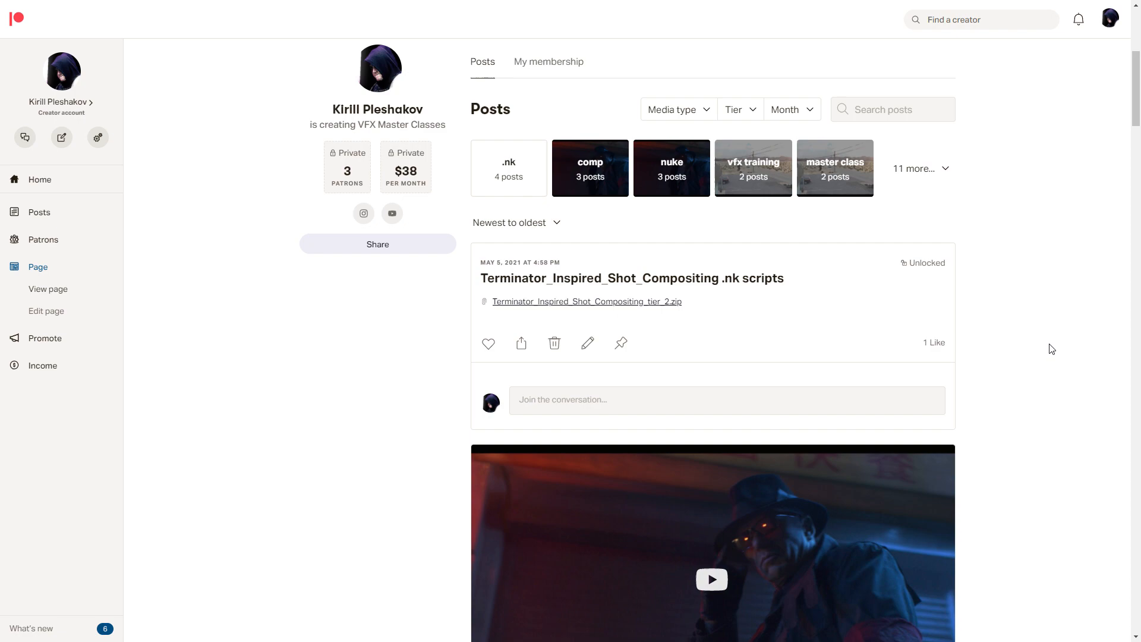
Switch to the creator's Patreon page and look through the posts with downloadable project files, from Terminator_Inspired_Shot_Compositing down to Air Parade VFX breakdown.
{"action": "scroll", "coordinate": [1049, 348], "scroll_direction": "down", "scroll_amount": 15}
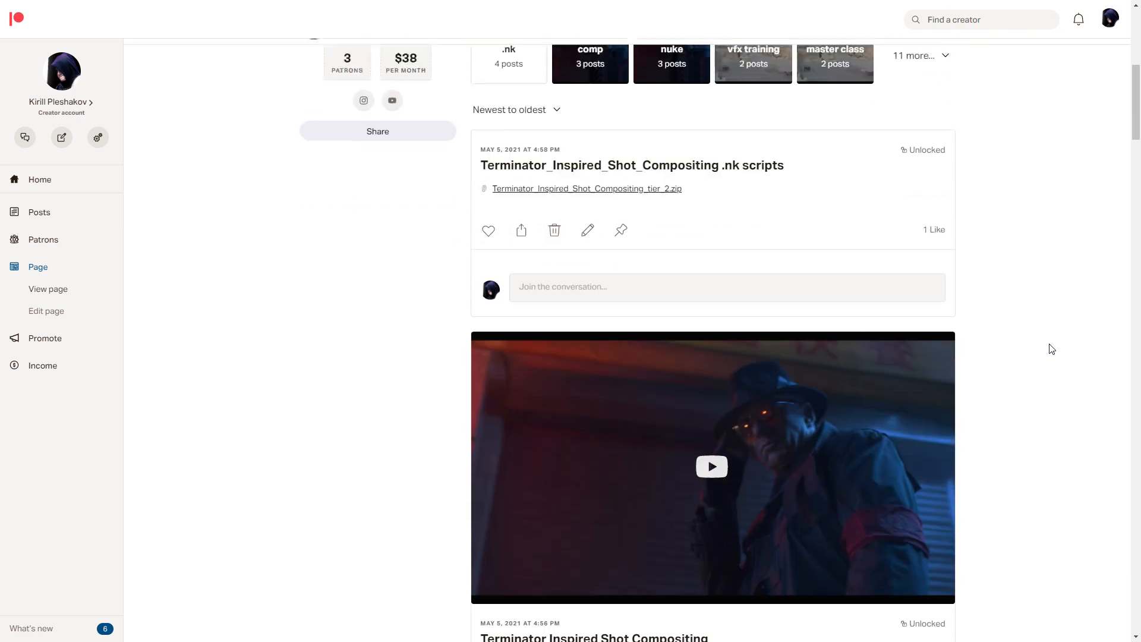
{"action": "scroll", "coordinate": [930, 473], "scroll_direction": "down", "scroll_amount": 14}
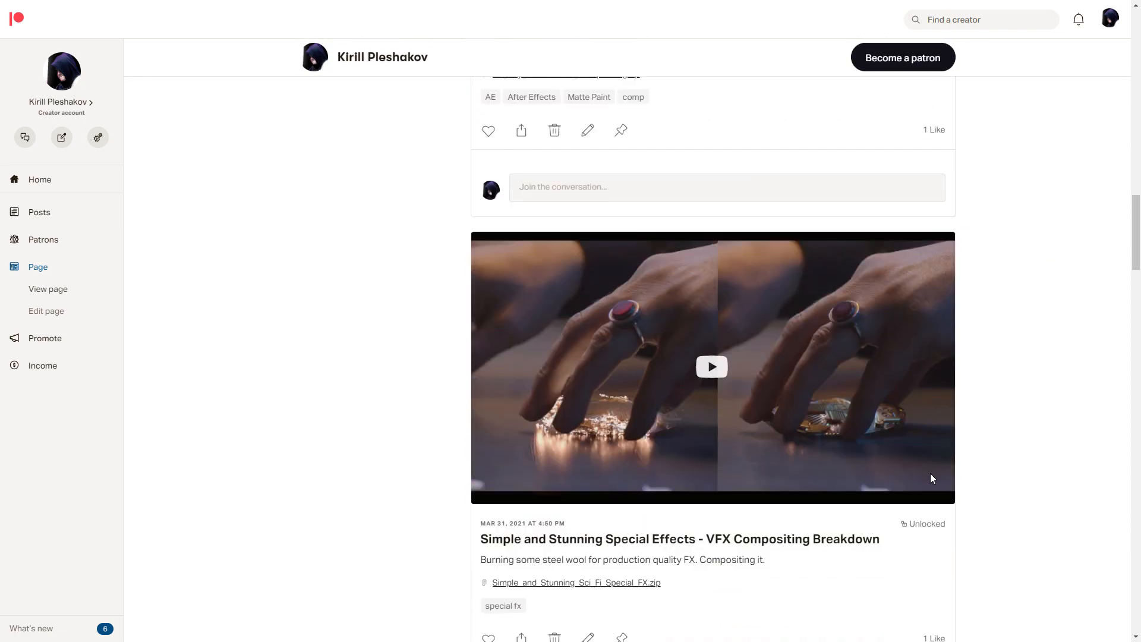
{"action": "scroll", "coordinate": [932, 478], "scroll_direction": "down", "scroll_amount": 12}
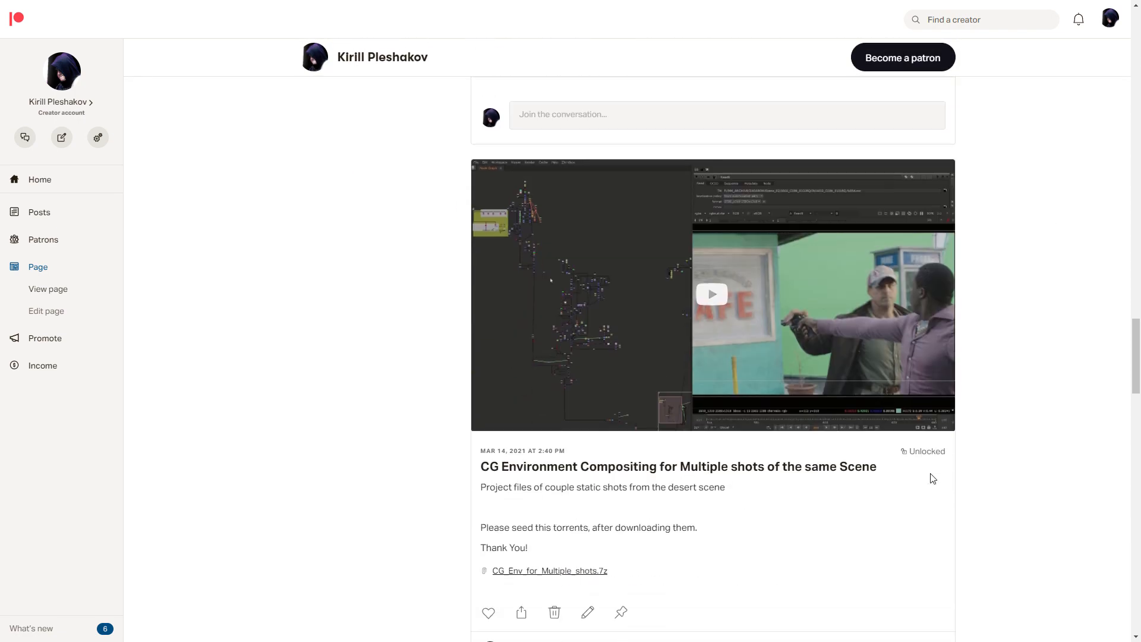
{"action": "scroll", "coordinate": [932, 478], "scroll_direction": "down", "scroll_amount": 15}
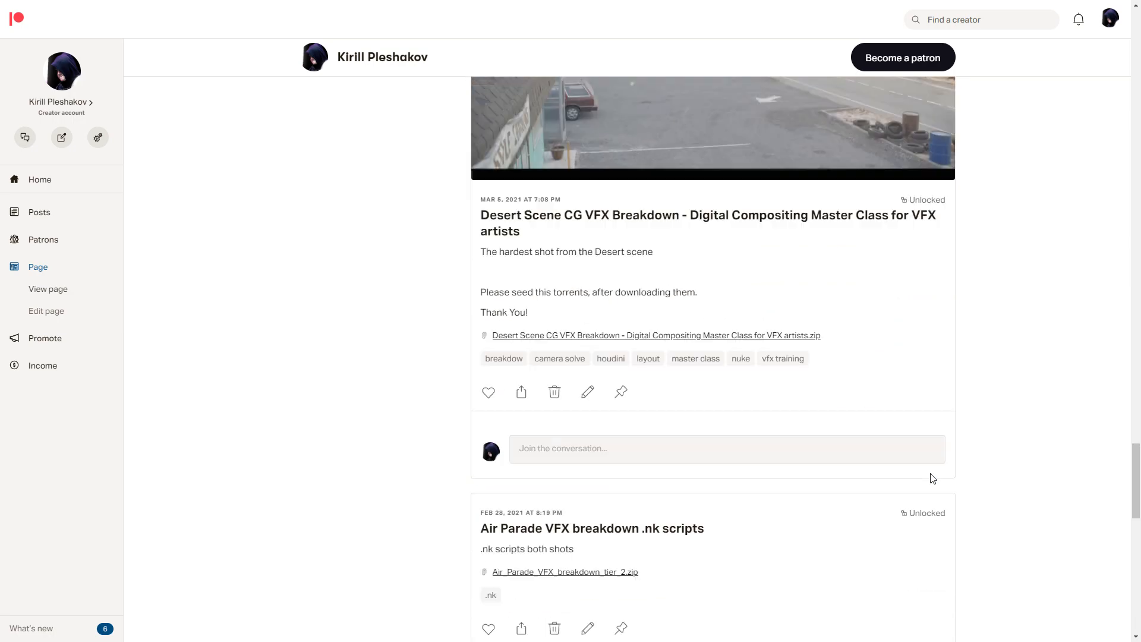